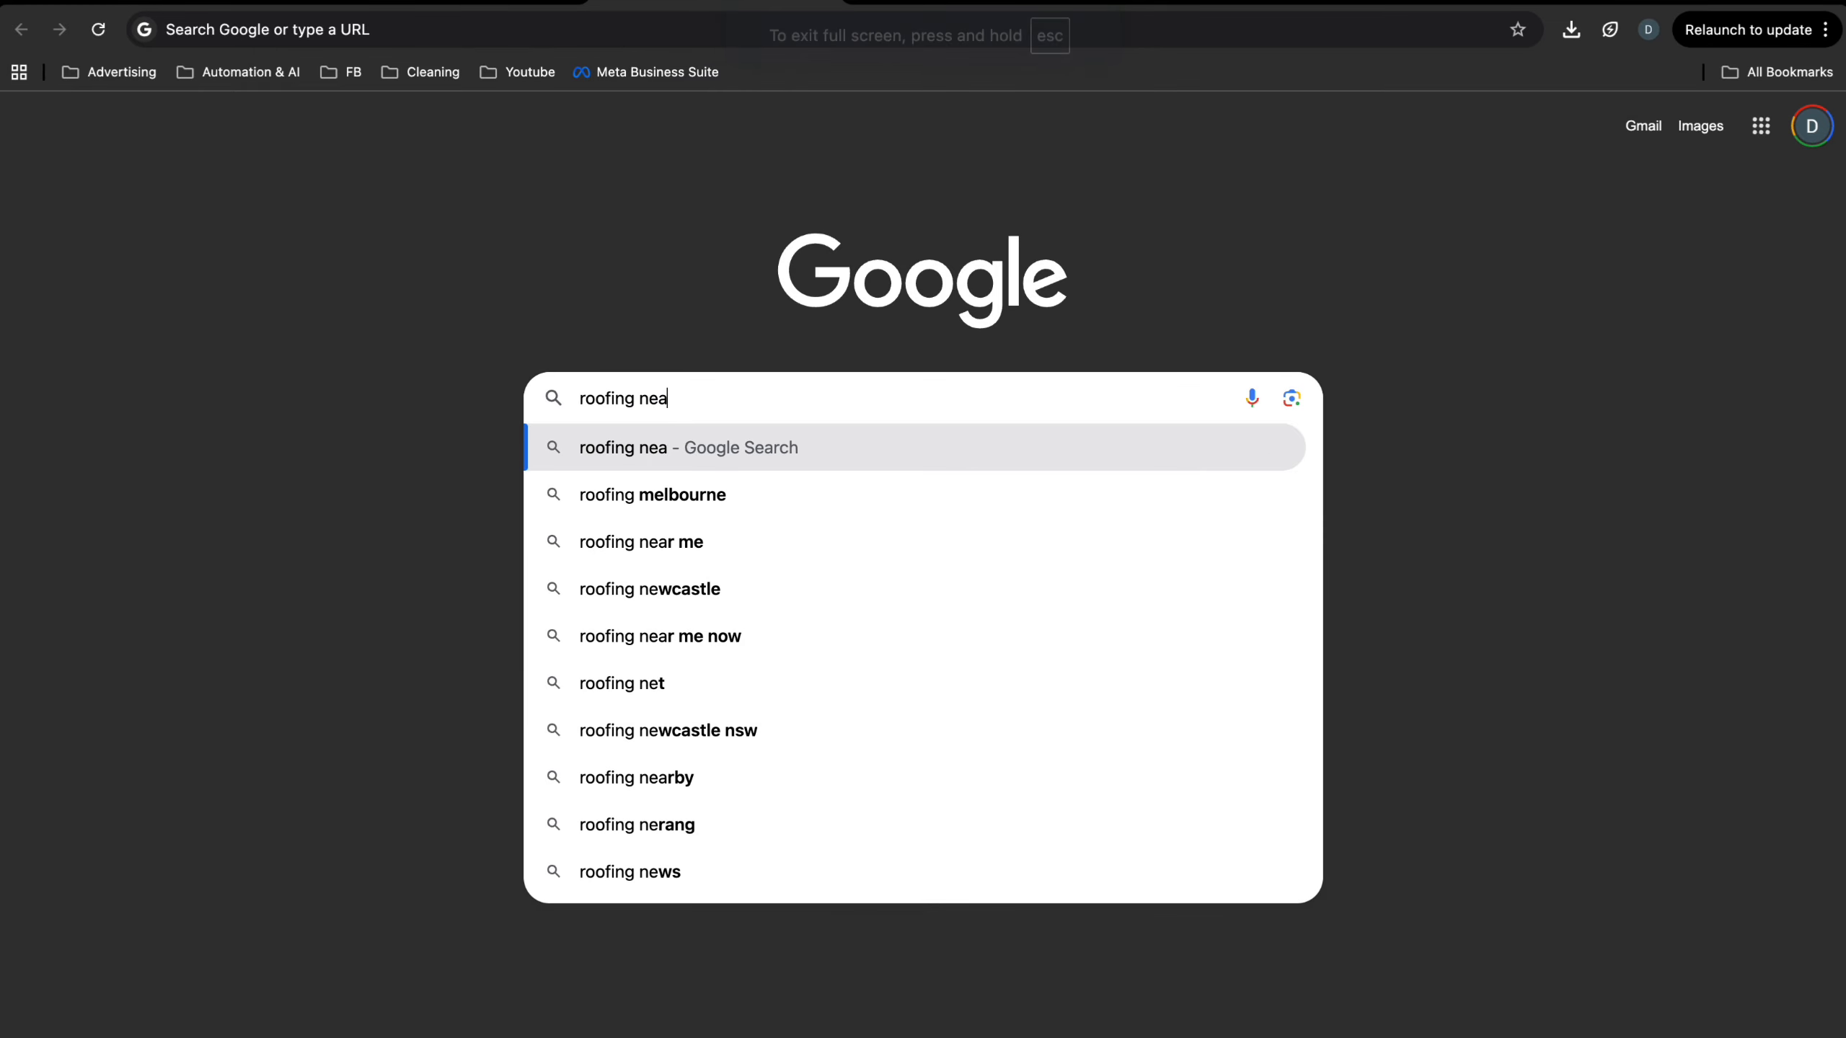
- Search Google for "roofing near me"
{"action": "type", "text": "r me"}
{"action": "key", "text": "Return"}
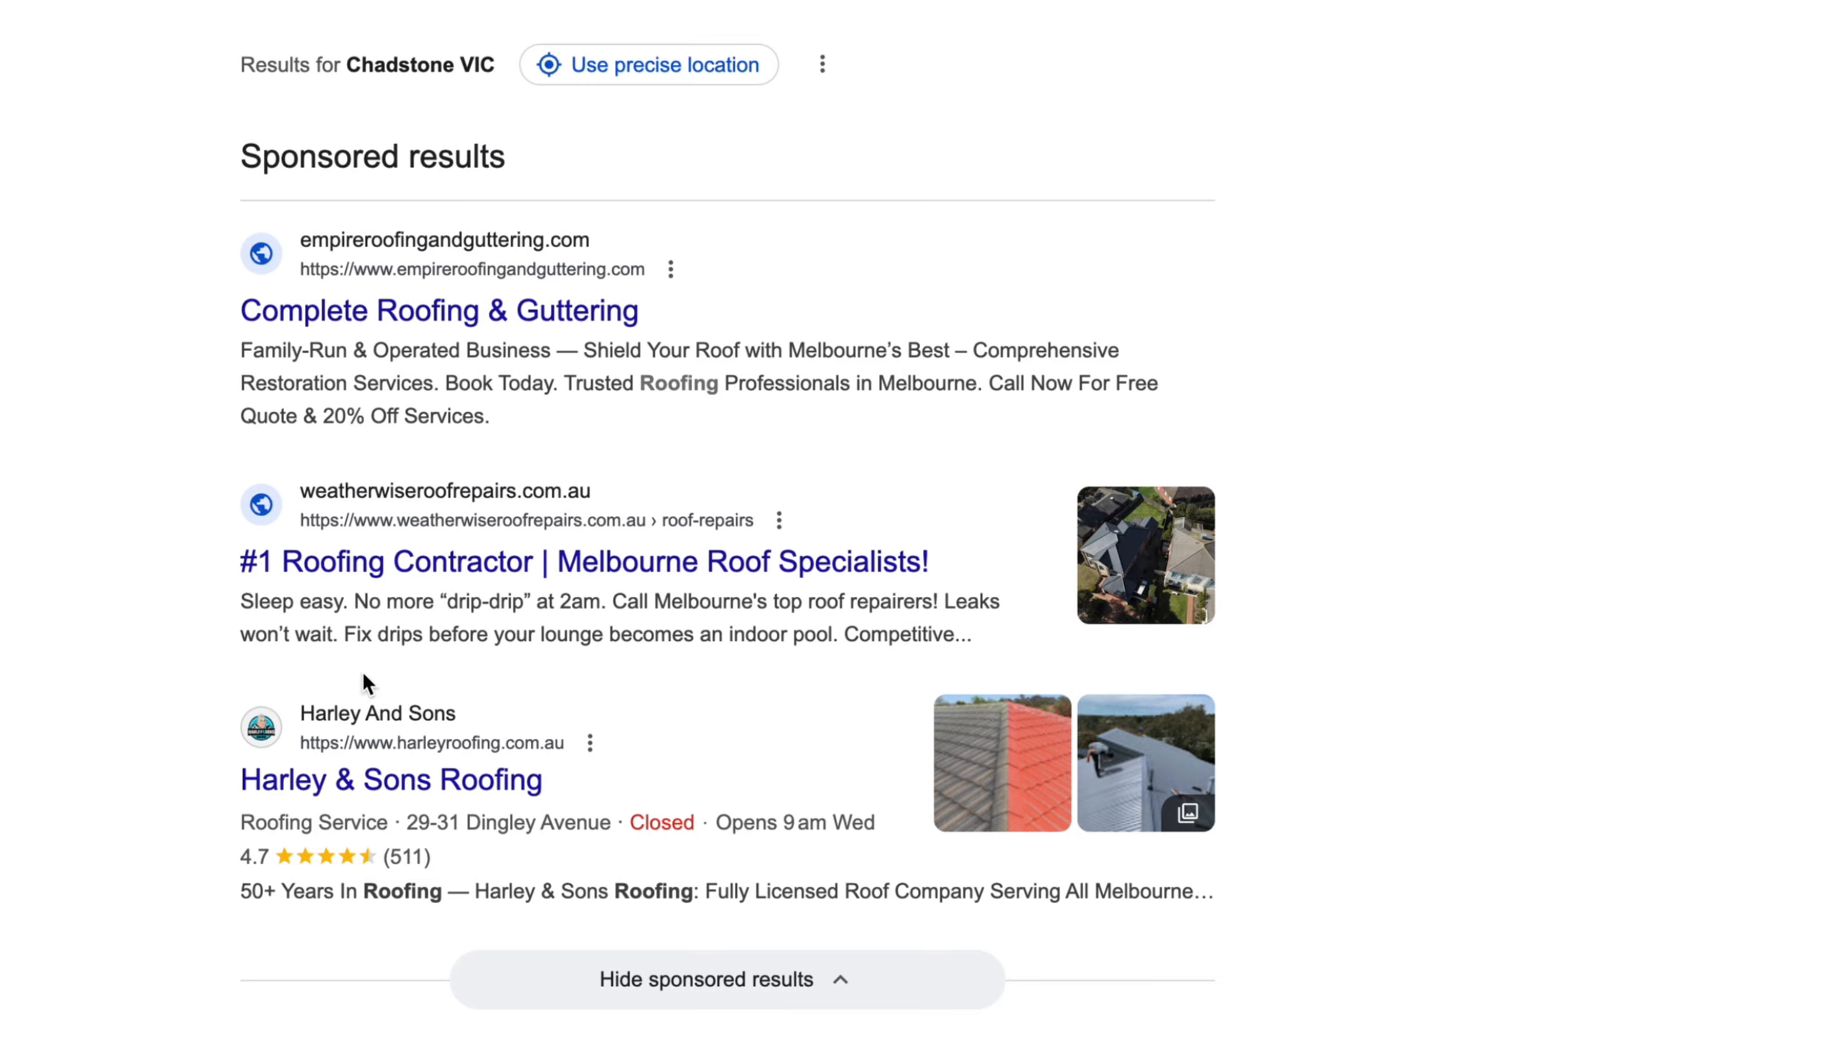
{"action": "mouse_move", "coordinate": [1044, 711]}
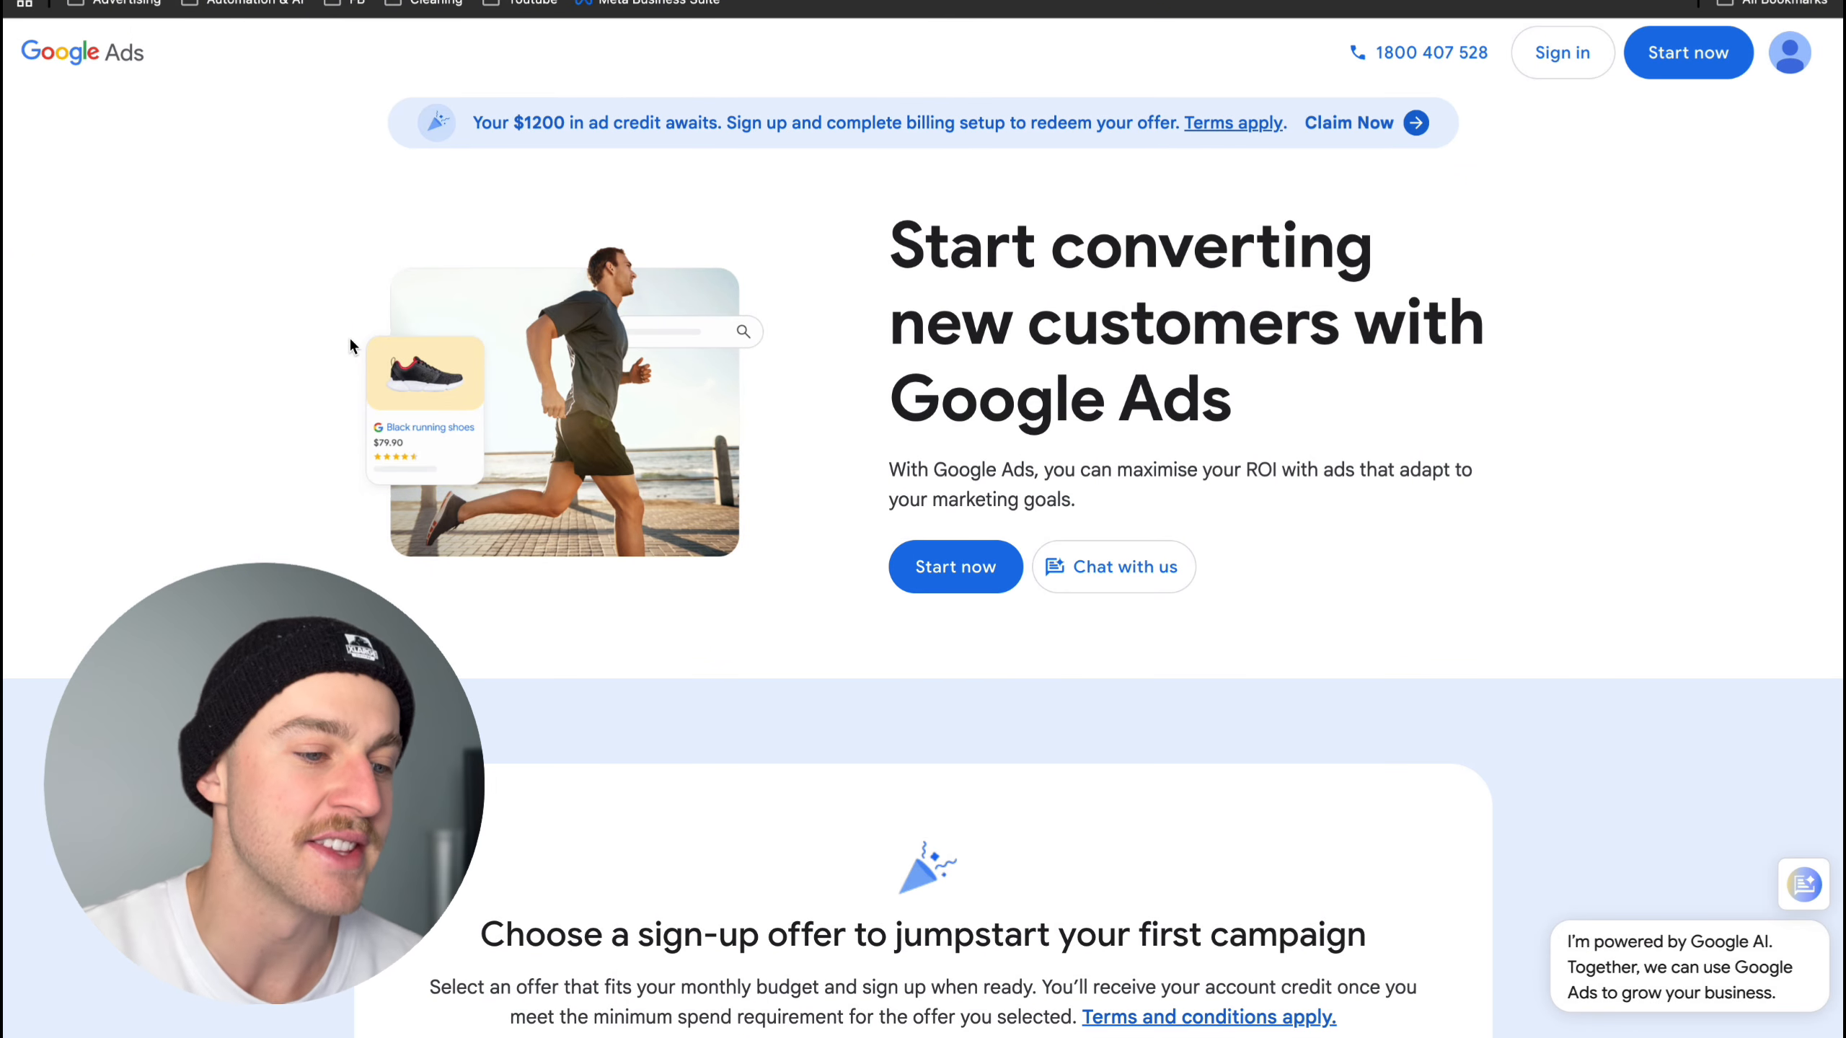
- Review the Google Ads sign-up credit offers, start the sign-in and select an existing Google Ads account
{"action": "scroll", "coordinate": [351, 342], "scroll_direction": "down", "scroll_amount": 8}
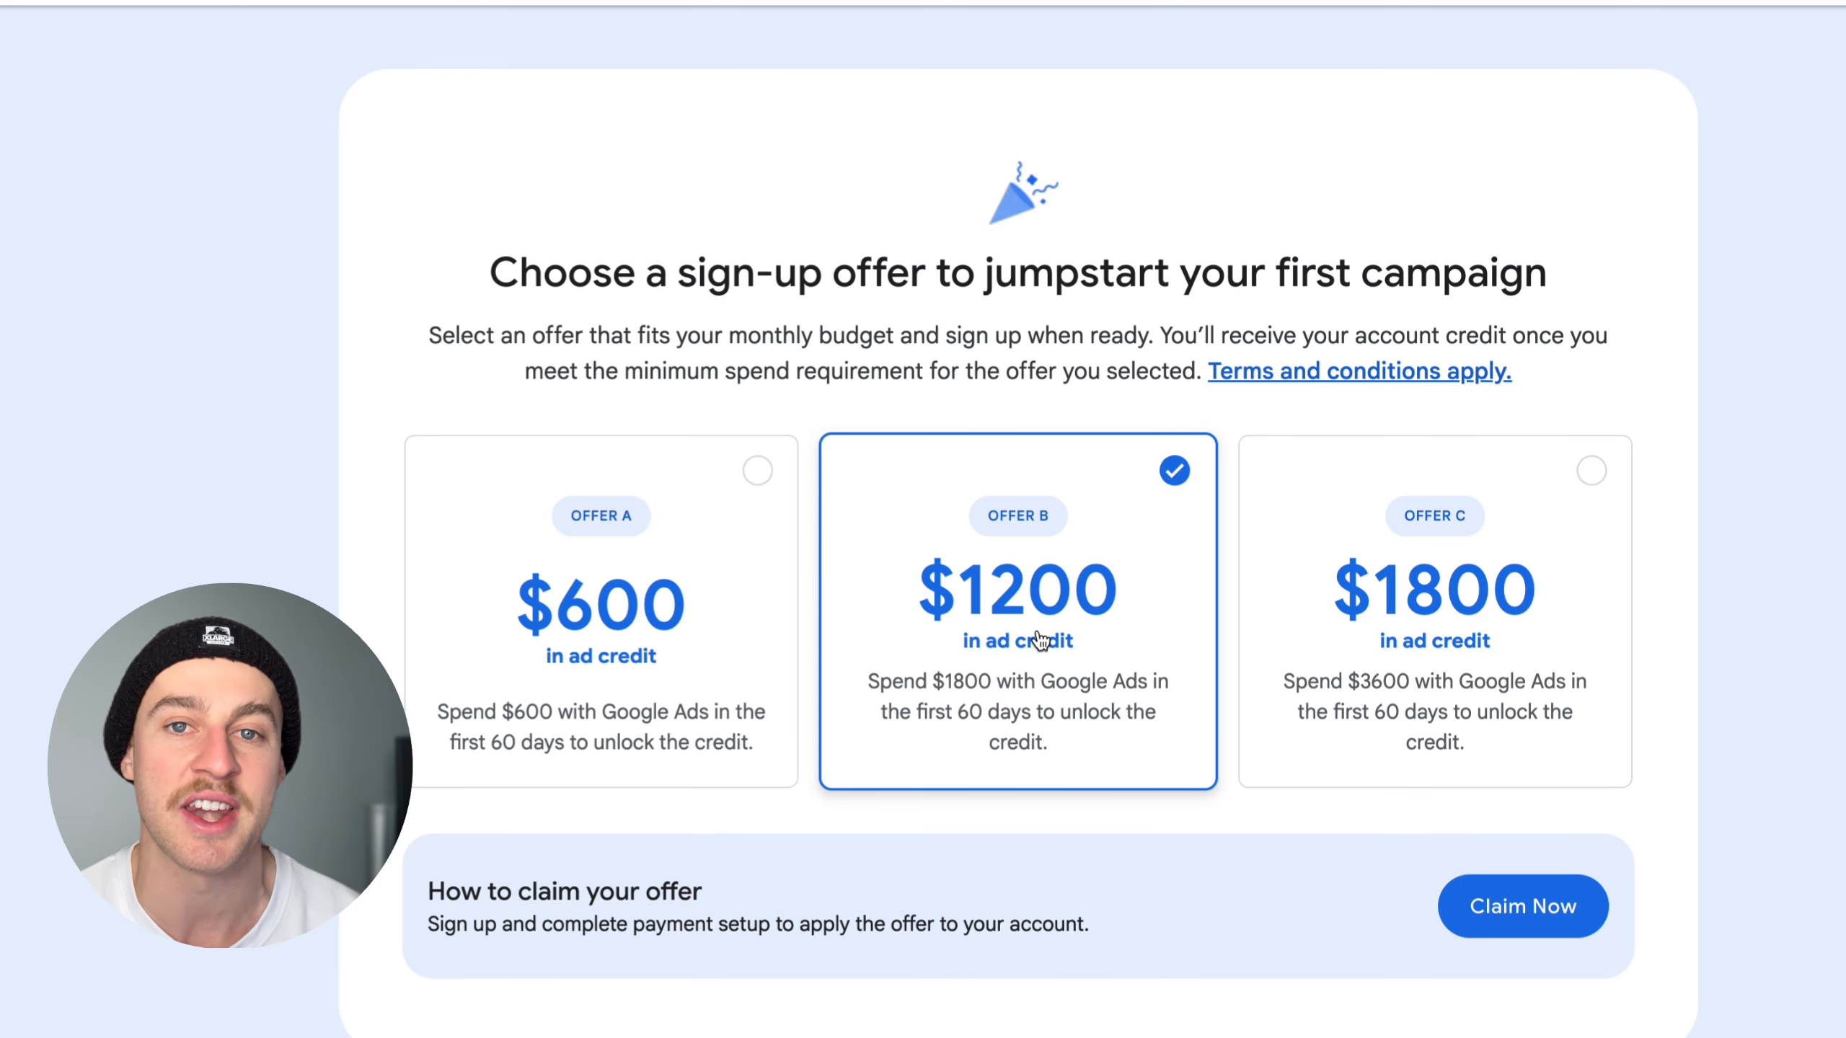
{"action": "scroll", "coordinate": [1040, 638], "scroll_direction": "up", "scroll_amount": 10}
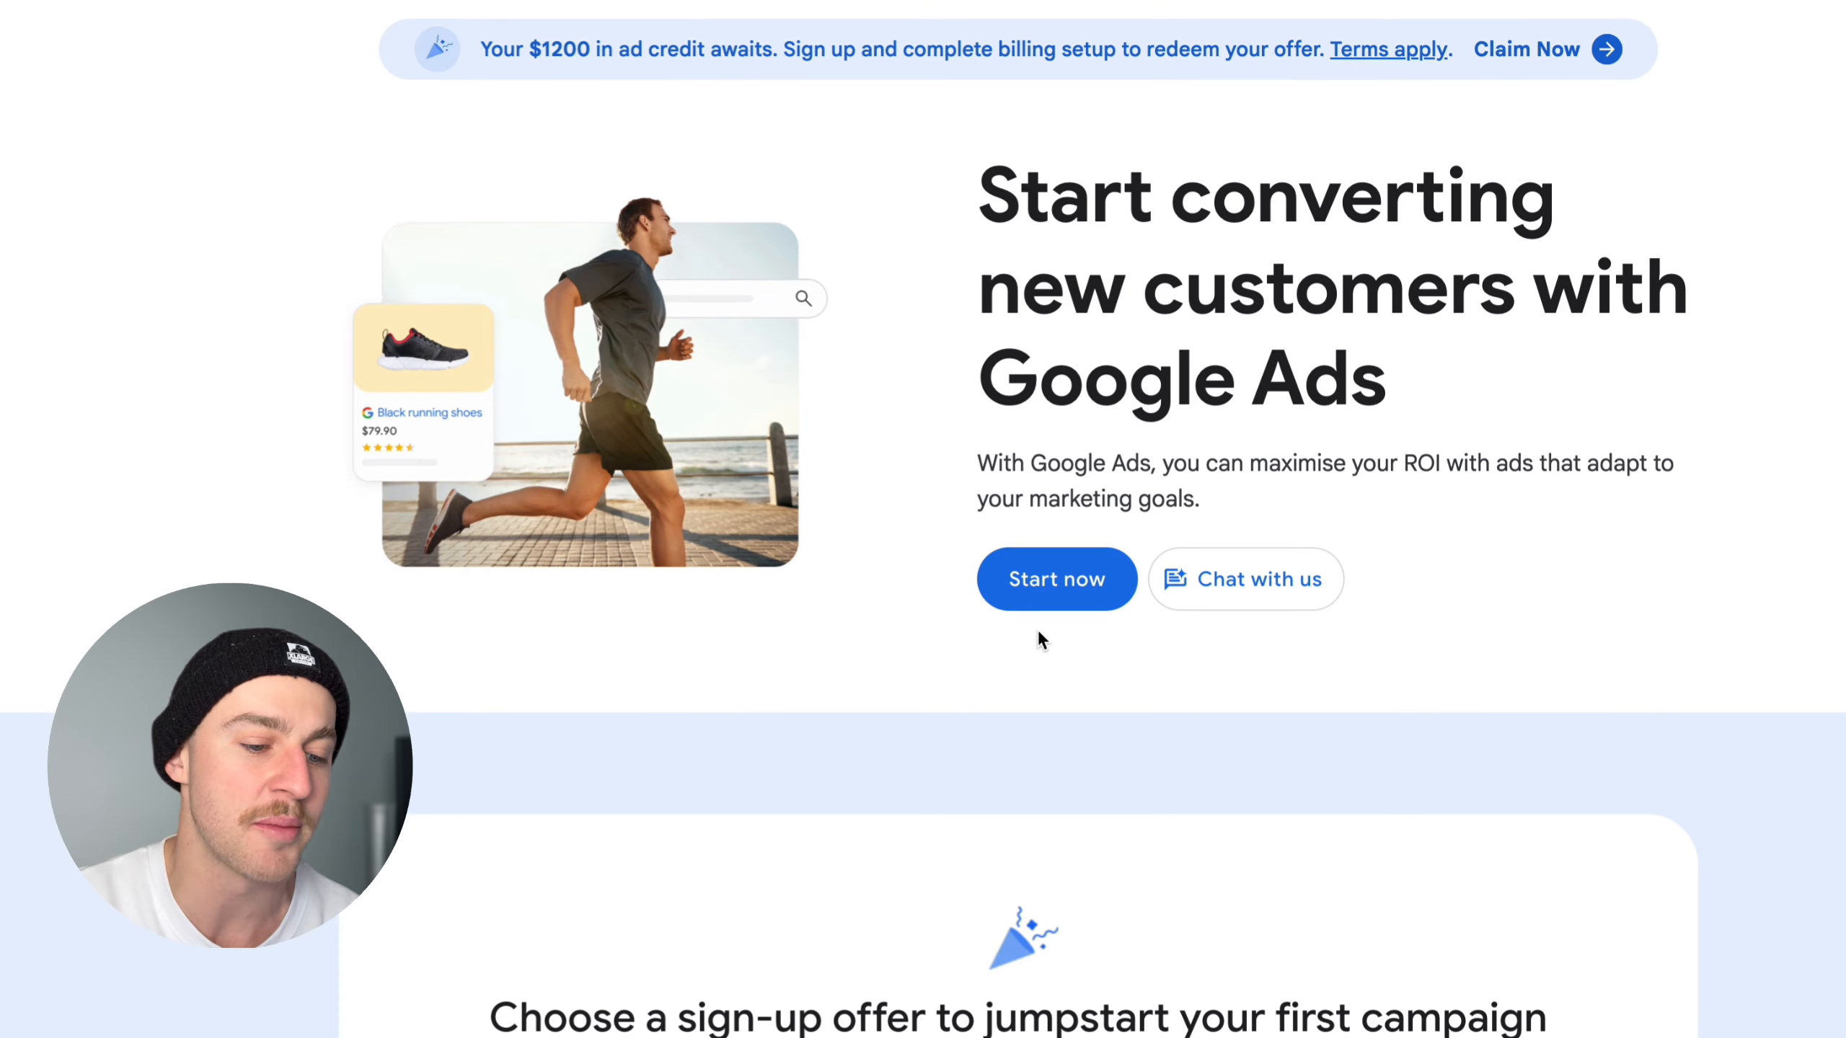
{"action": "left_click", "coordinate": [1091, 590]}
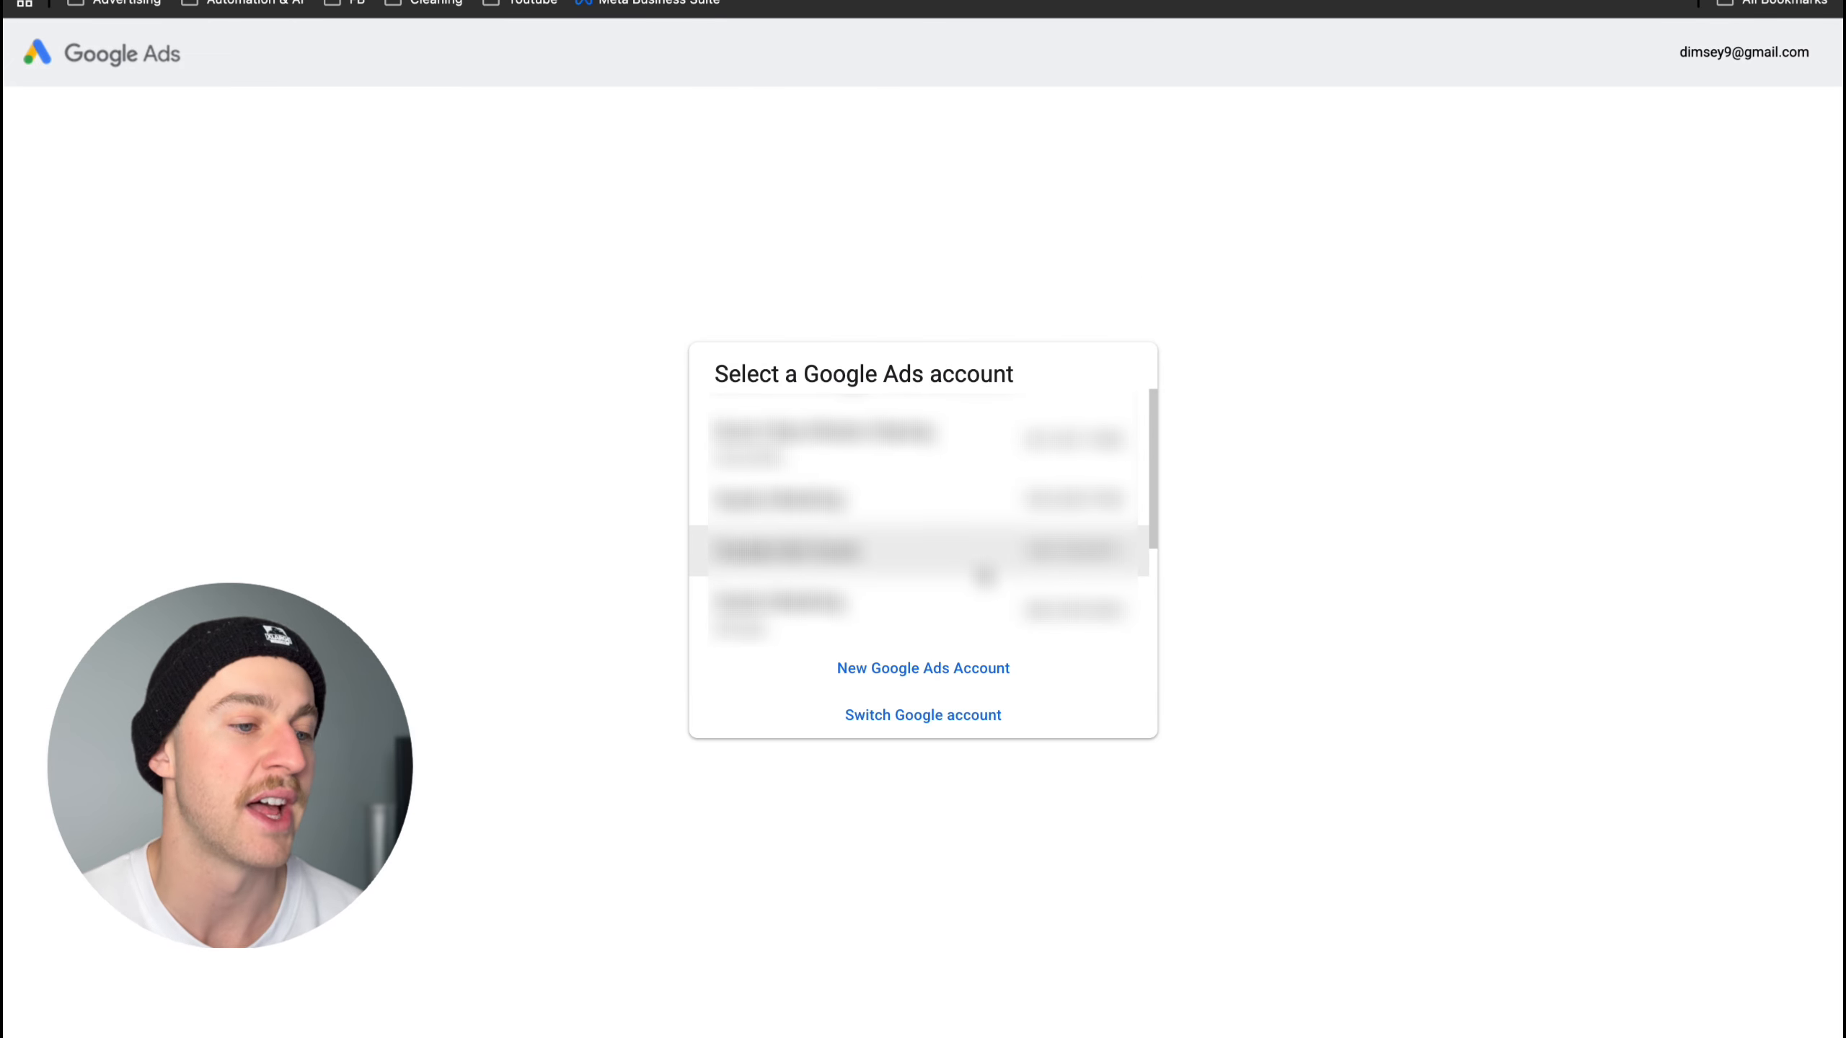
{"action": "left_click", "coordinate": [984, 576]}
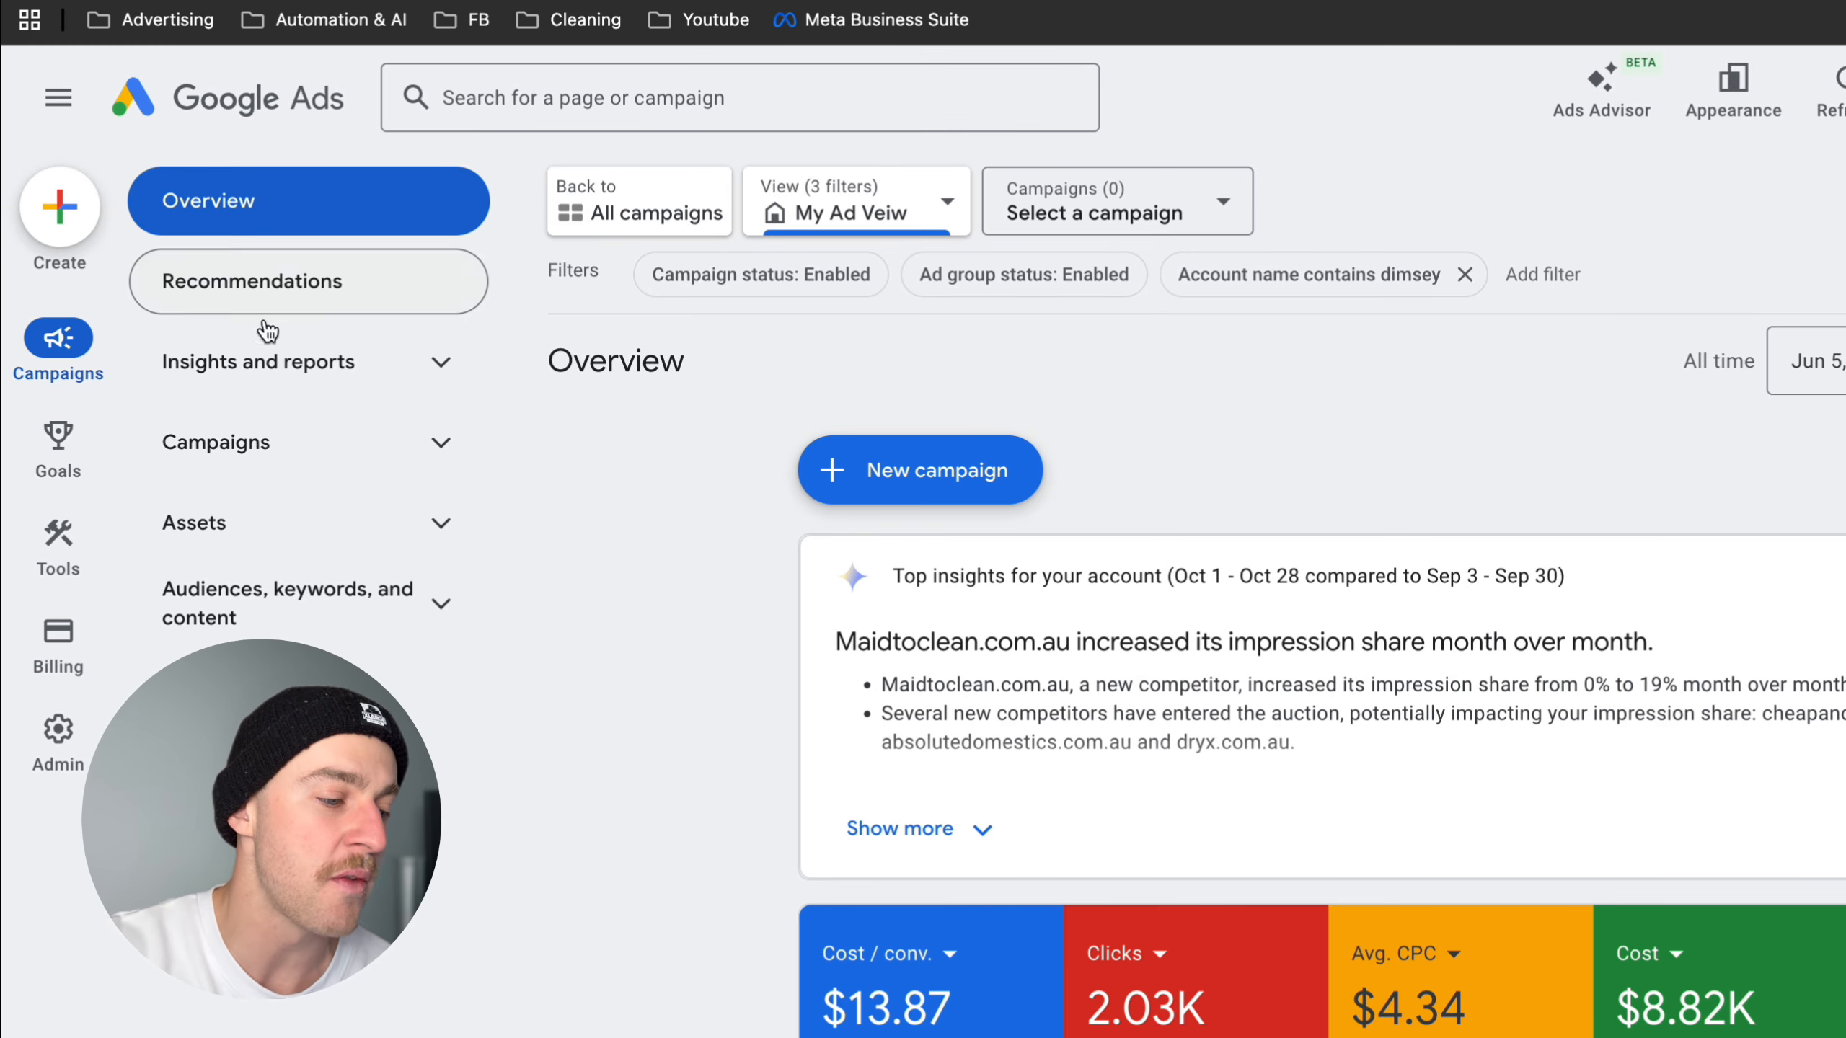
- Open Keyword Planner and start discovering new keywords
{"action": "mouse_move", "coordinate": [54, 319]}
{"action": "mouse_move", "coordinate": [65, 539]}
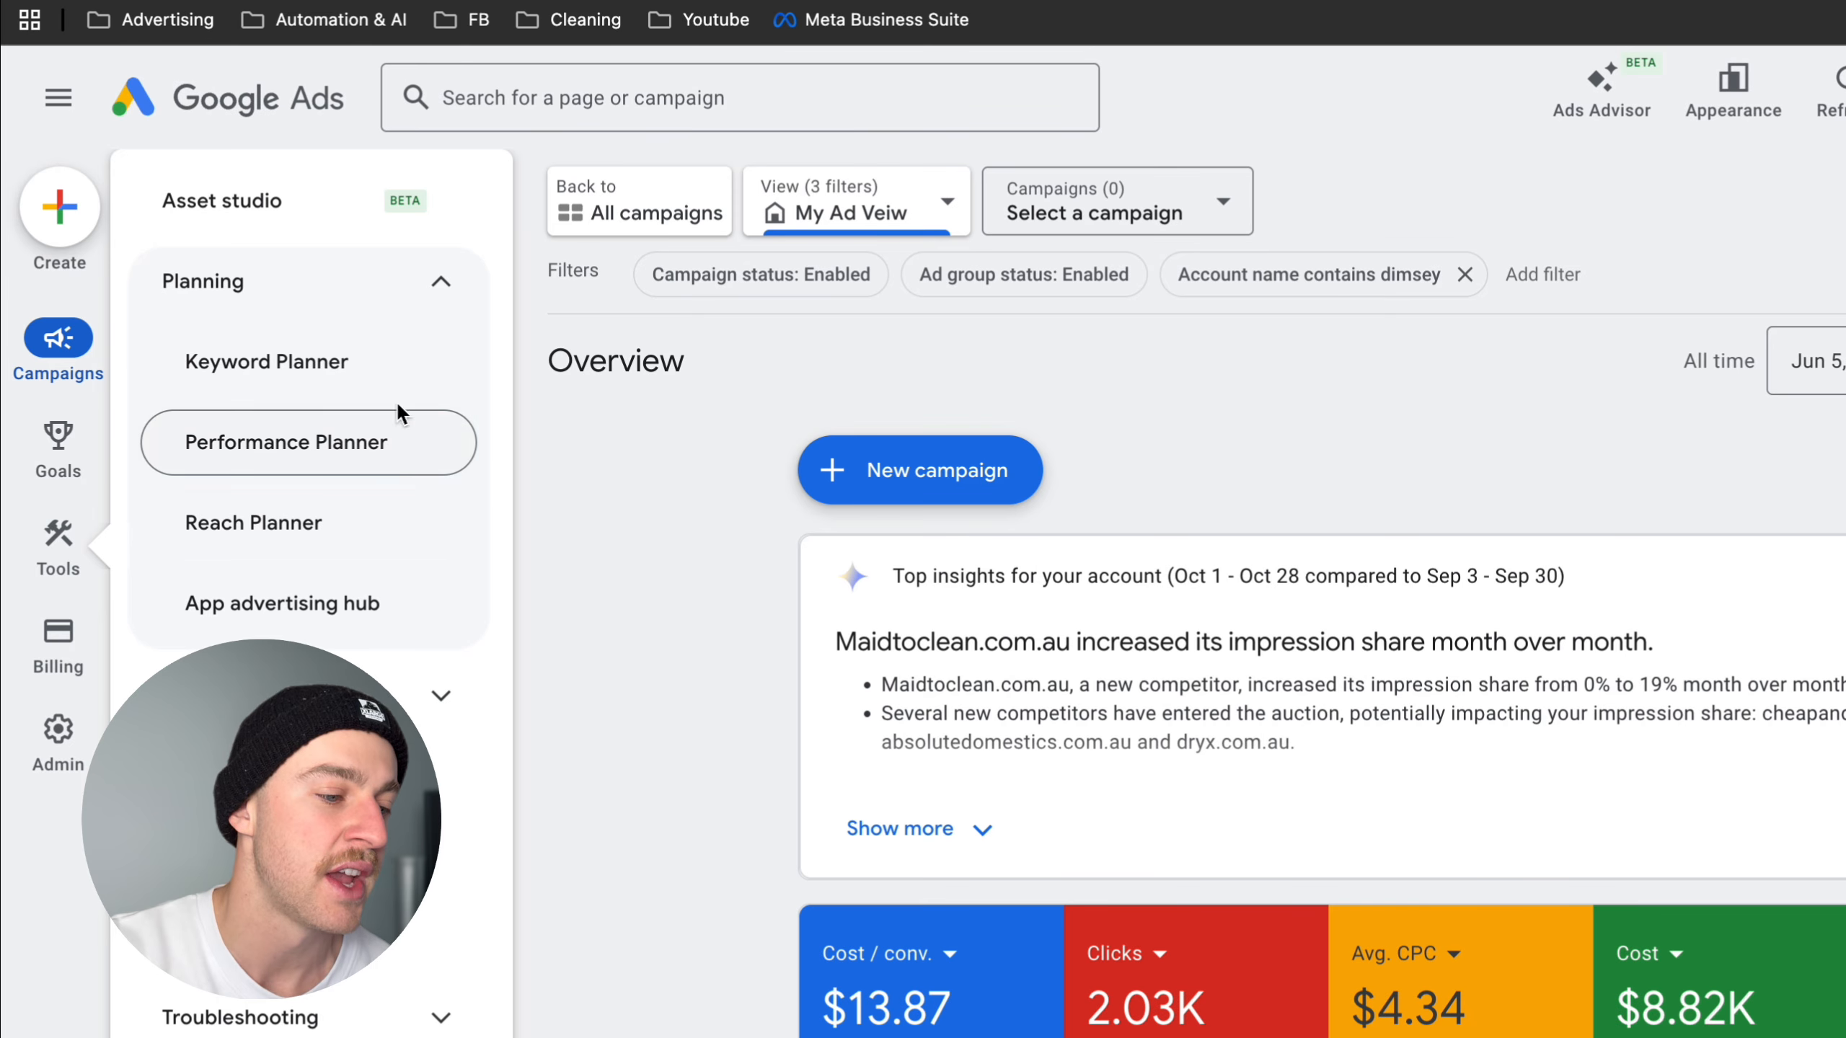
{"action": "left_click", "coordinate": [360, 381]}
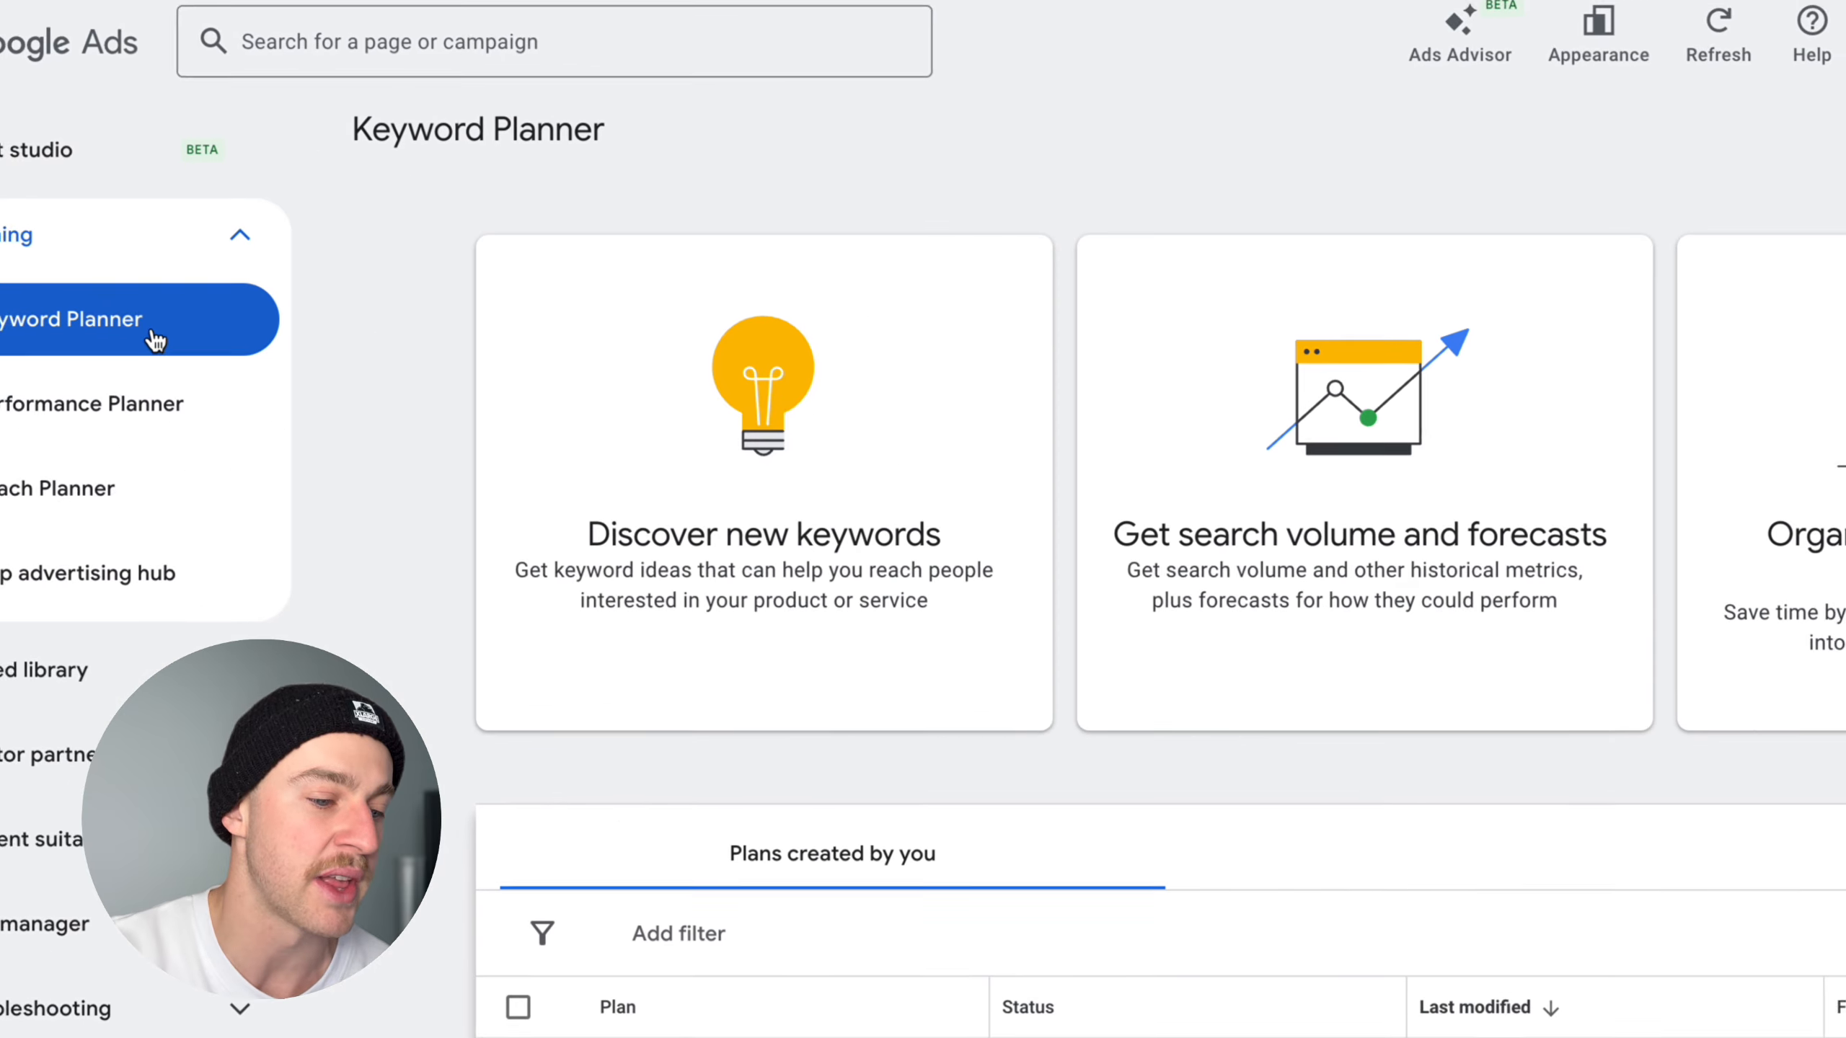
{"action": "left_click", "coordinate": [709, 392]}
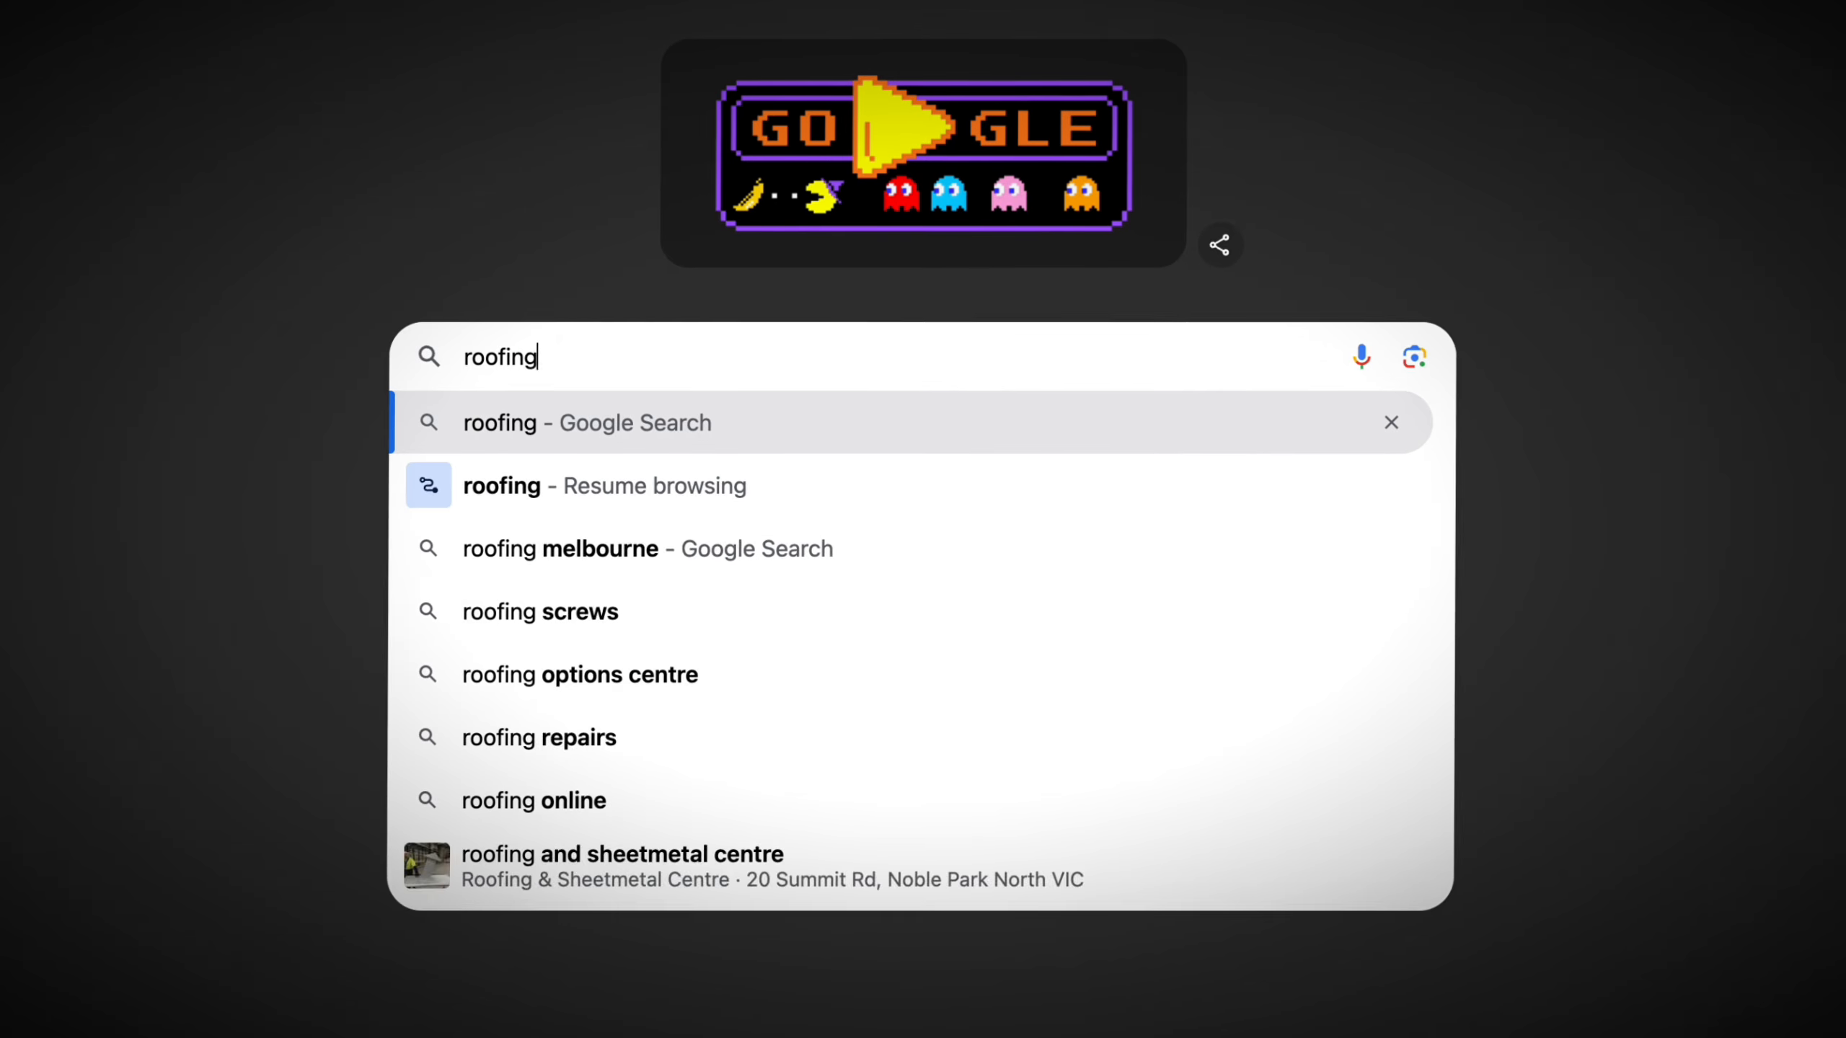
- Search Google for "roofing companies near me" and browse the results for a competitor's website
{"action": "type", "text": "companies near m"}
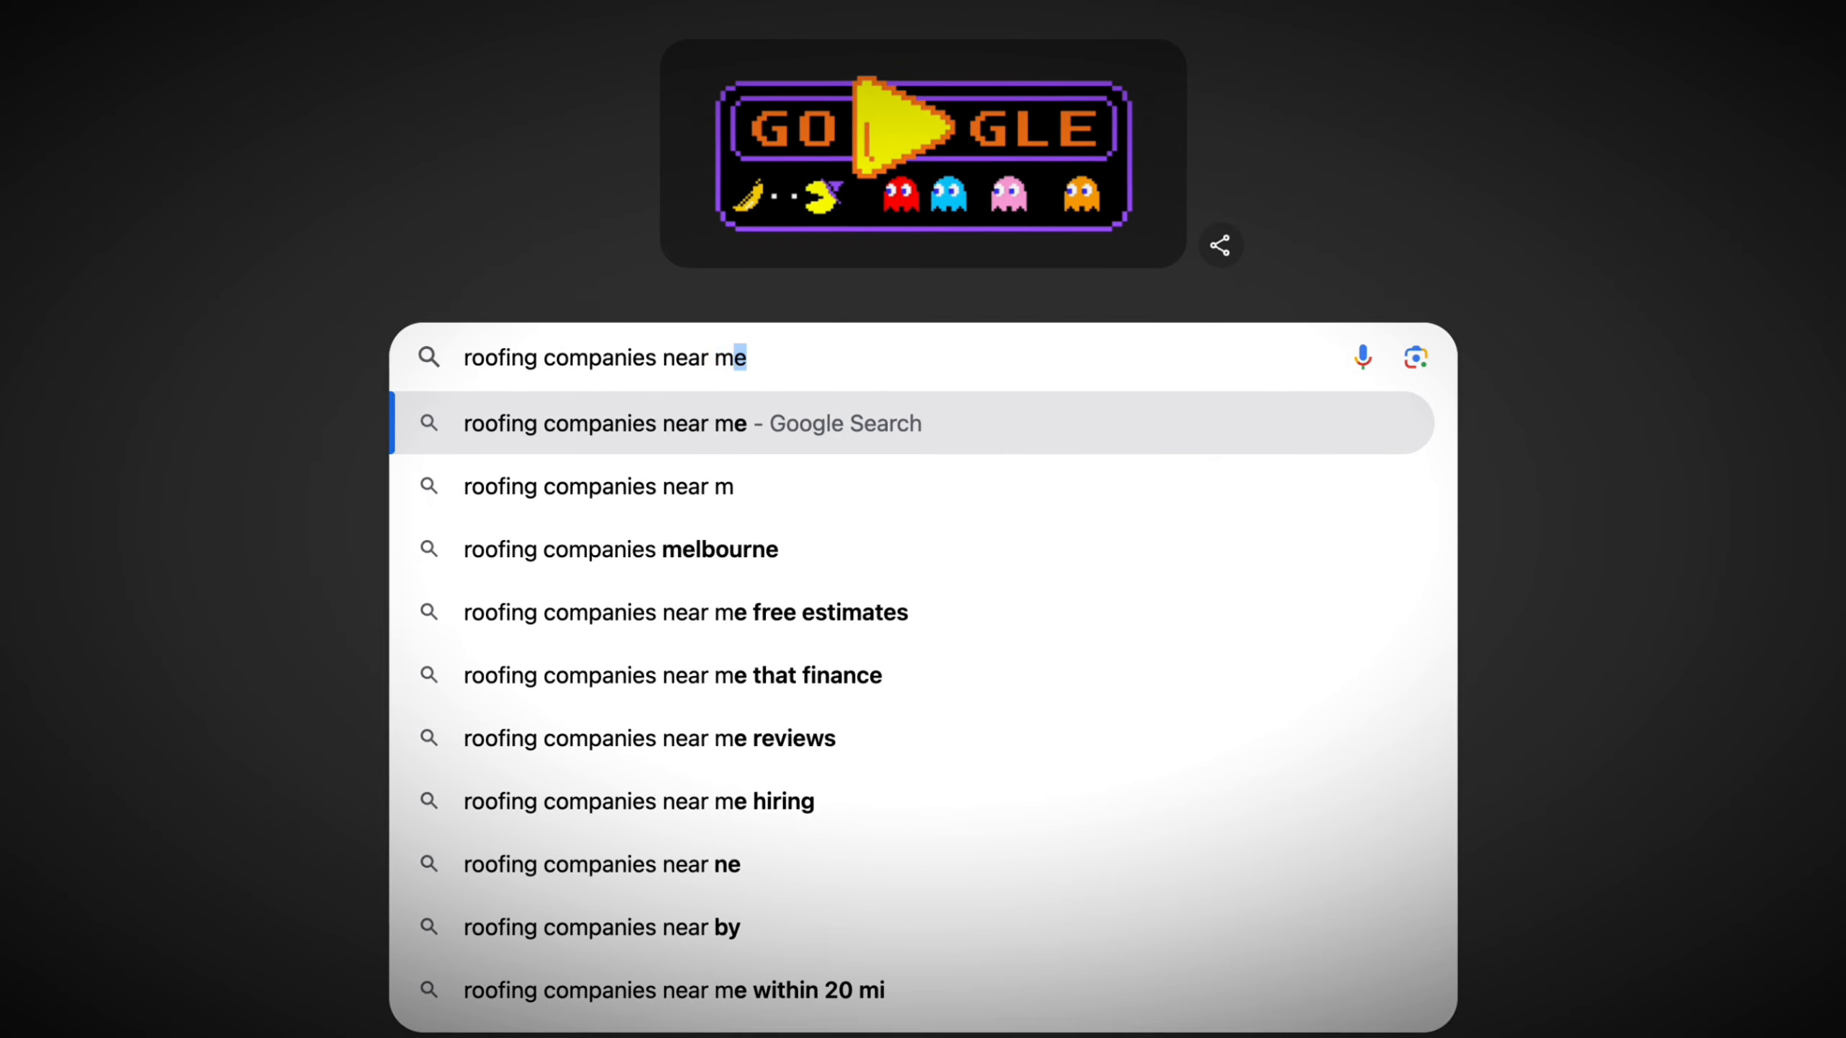
{"action": "key", "text": "Return"}
{"action": "scroll", "coordinate": [565, 680], "scroll_direction": "down", "scroll_amount": 4}
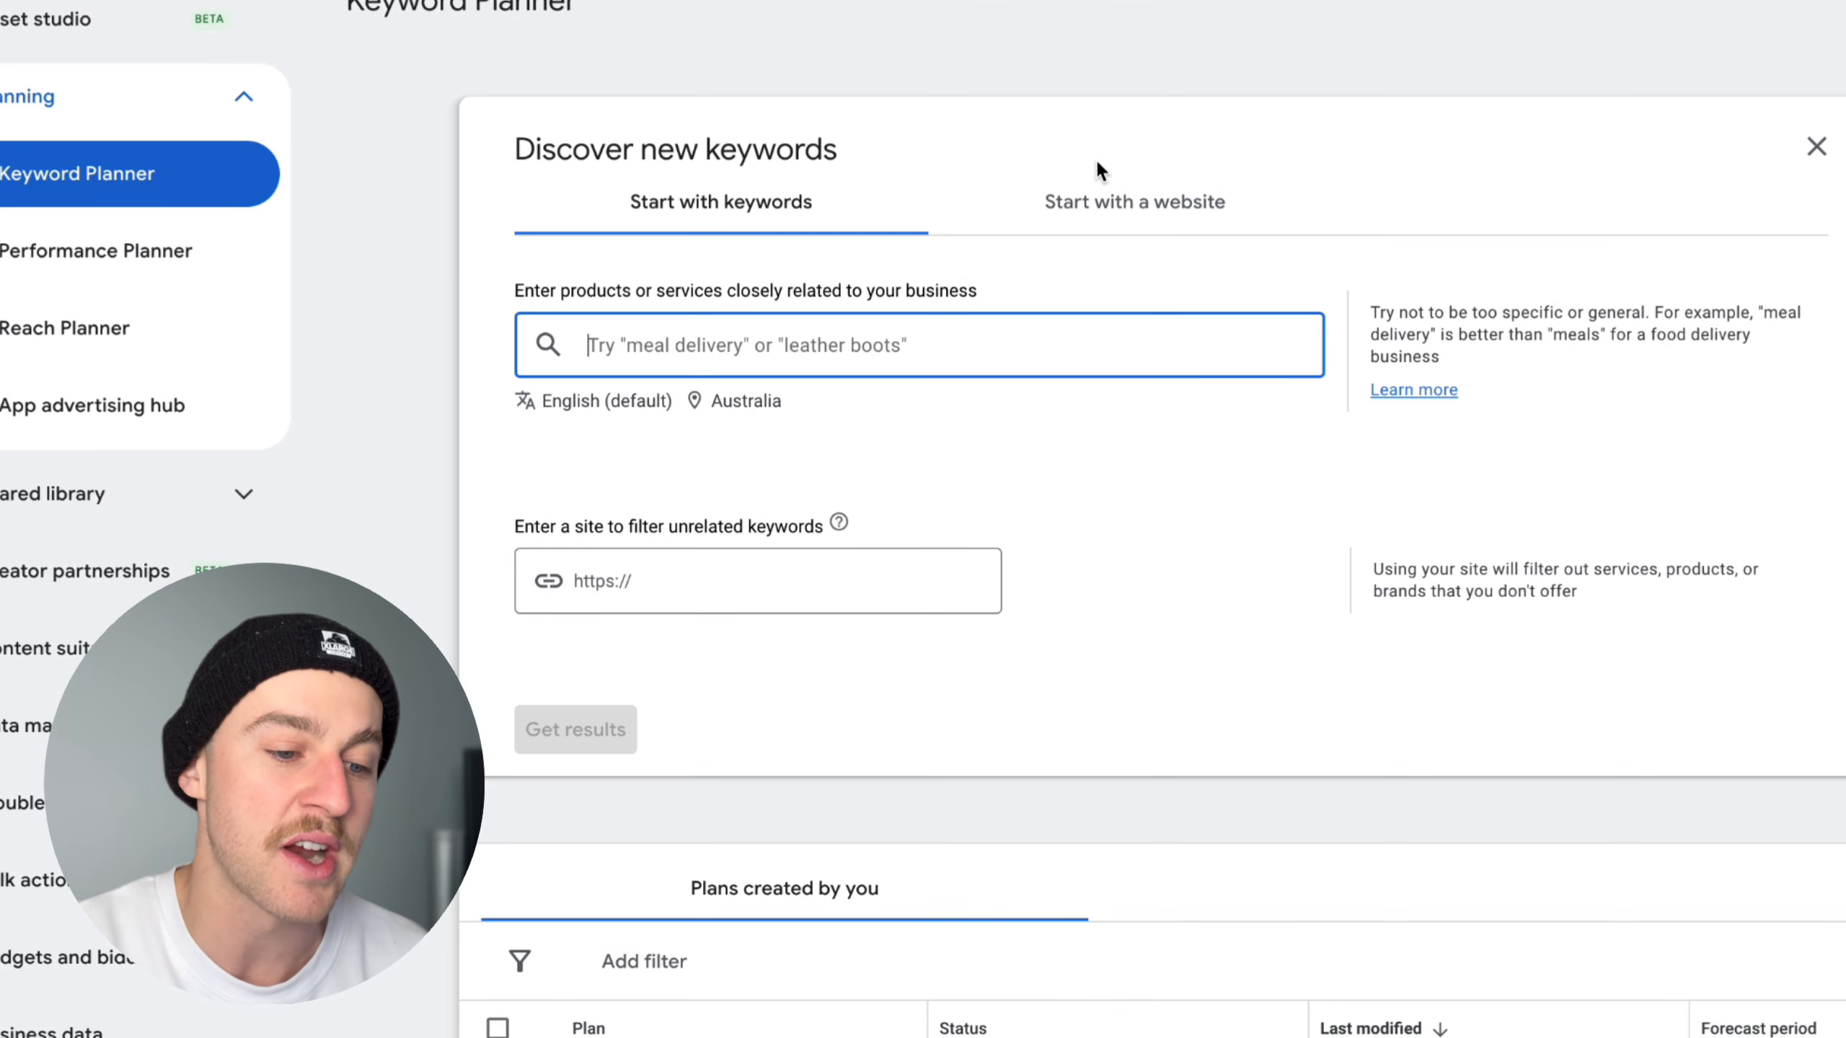
{"action": "left_click", "coordinate": [994, 259]}
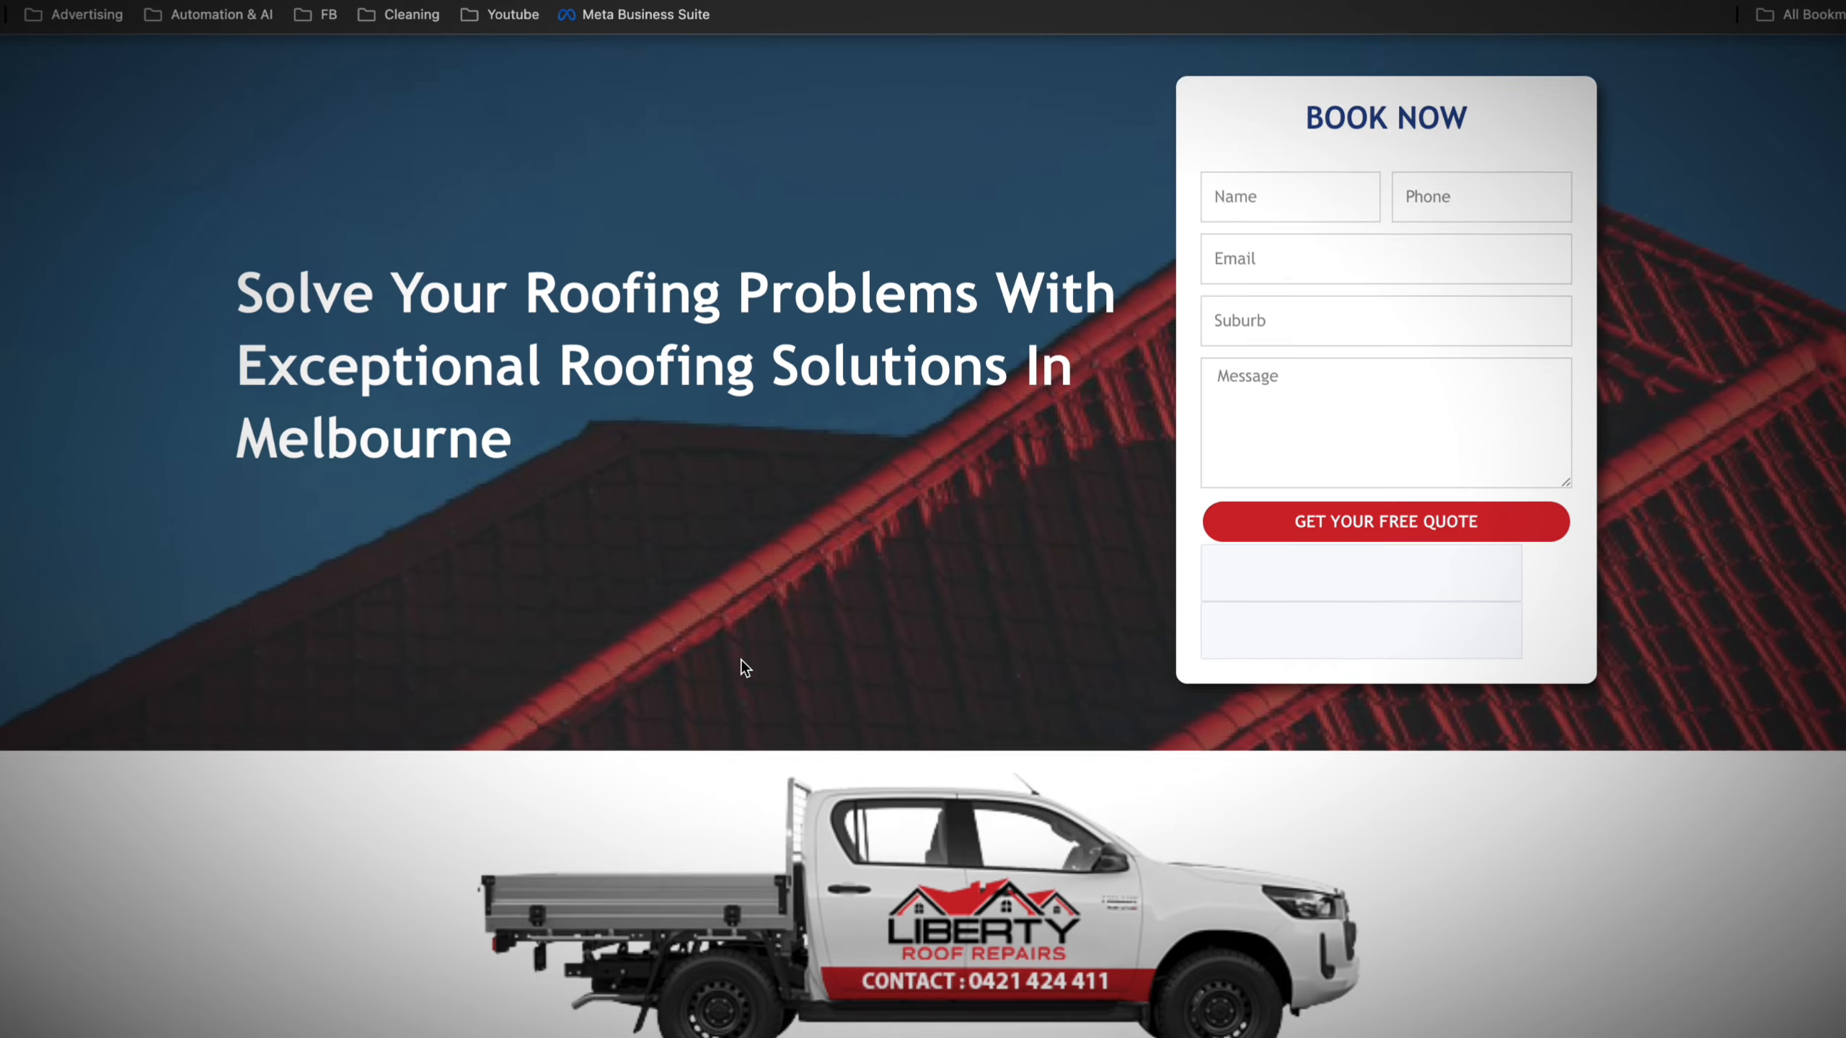
{"action": "scroll", "coordinate": [741, 659], "scroll_direction": "down", "scroll_amount": 6}
{"action": "scroll", "coordinate": [741, 660], "scroll_direction": "down", "scroll_amount": 10}
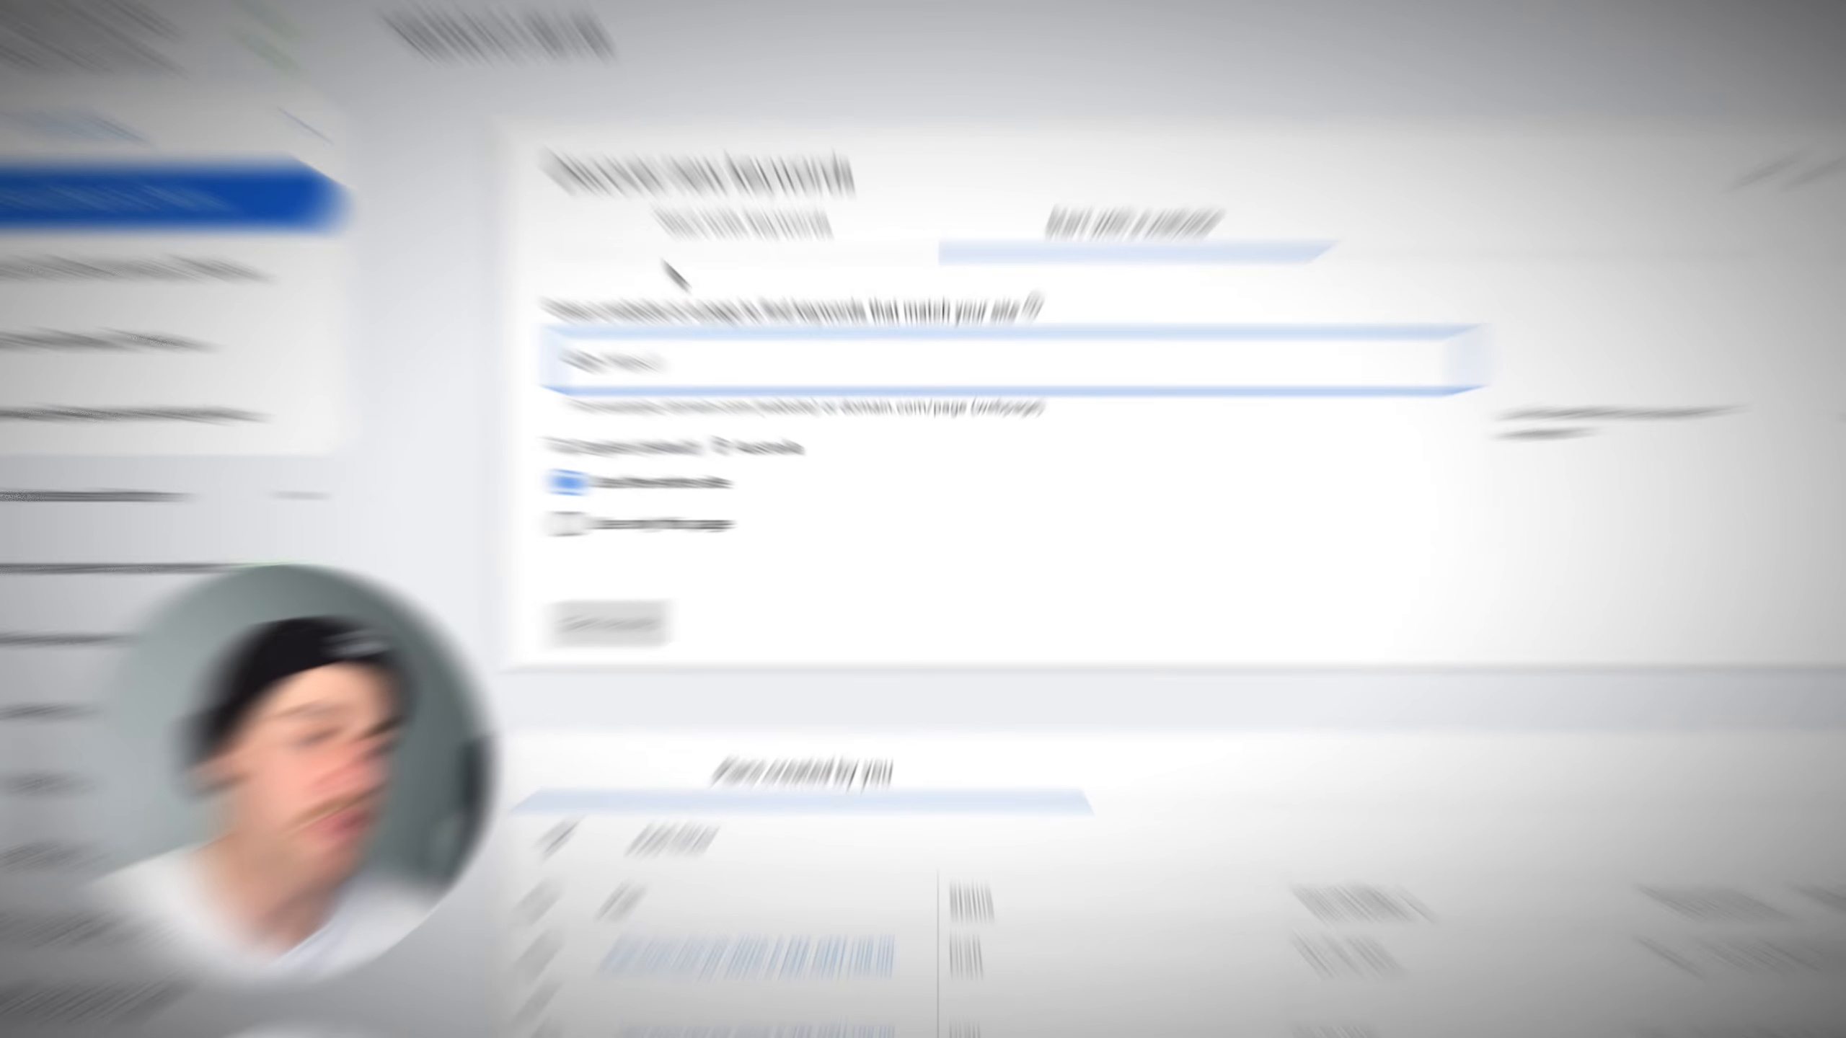
{"action": "type", "text": "https://libertyroofrepairs.com.au/"}
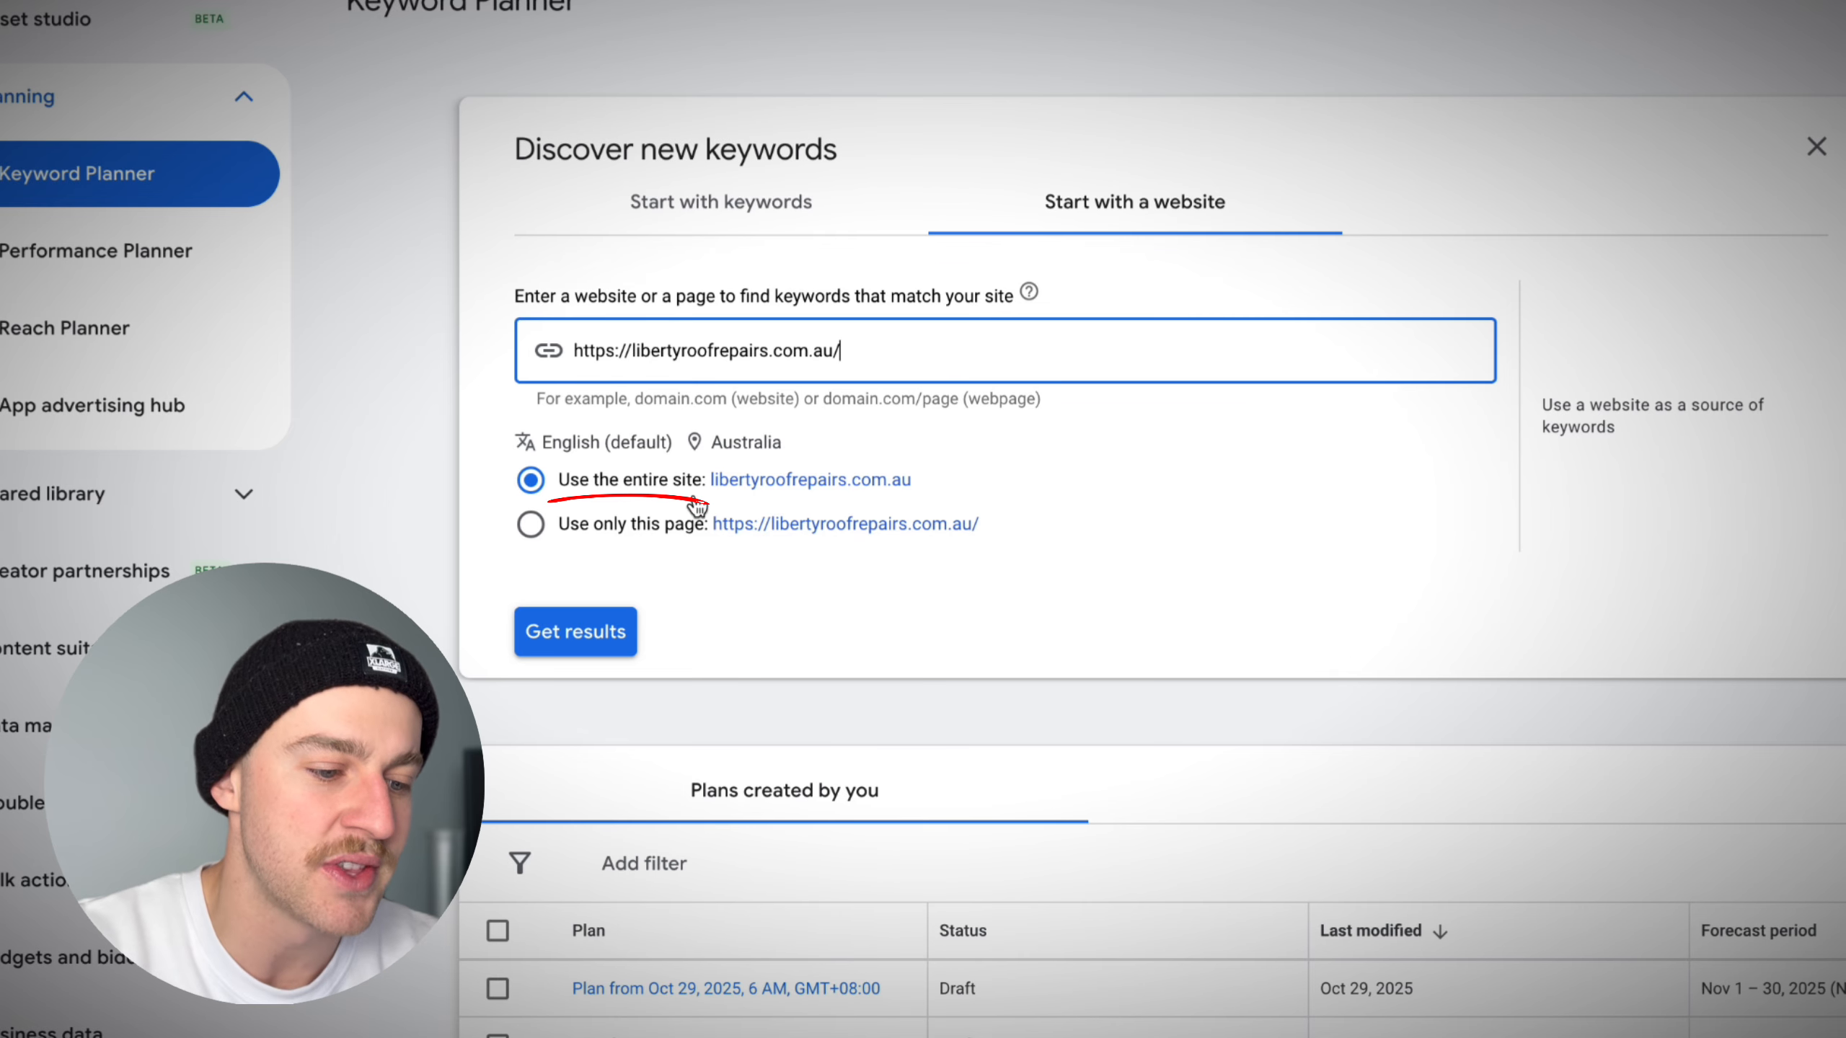
{"action": "left_click", "coordinate": [603, 624]}
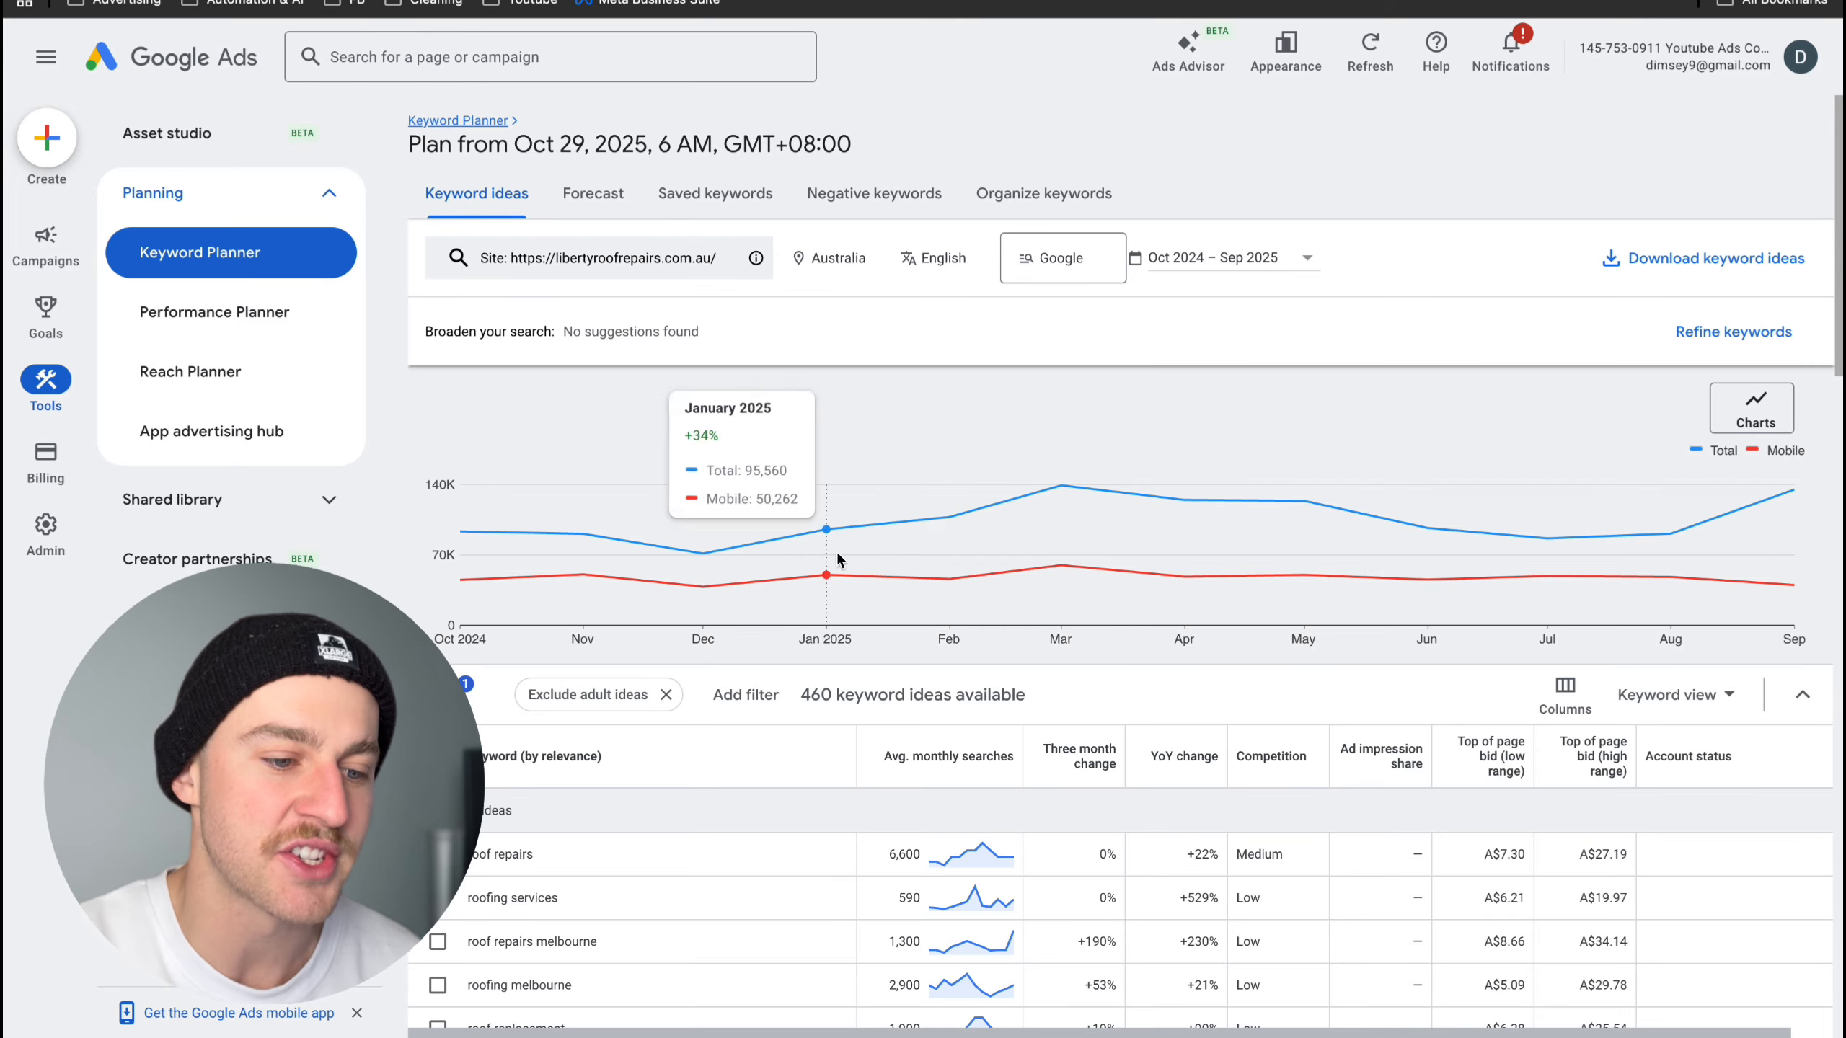
- Replace Australia with Melbourne, Victoria, Australia as the target location of the keyword plan and save it
{"action": "left_click", "coordinate": [864, 263]}
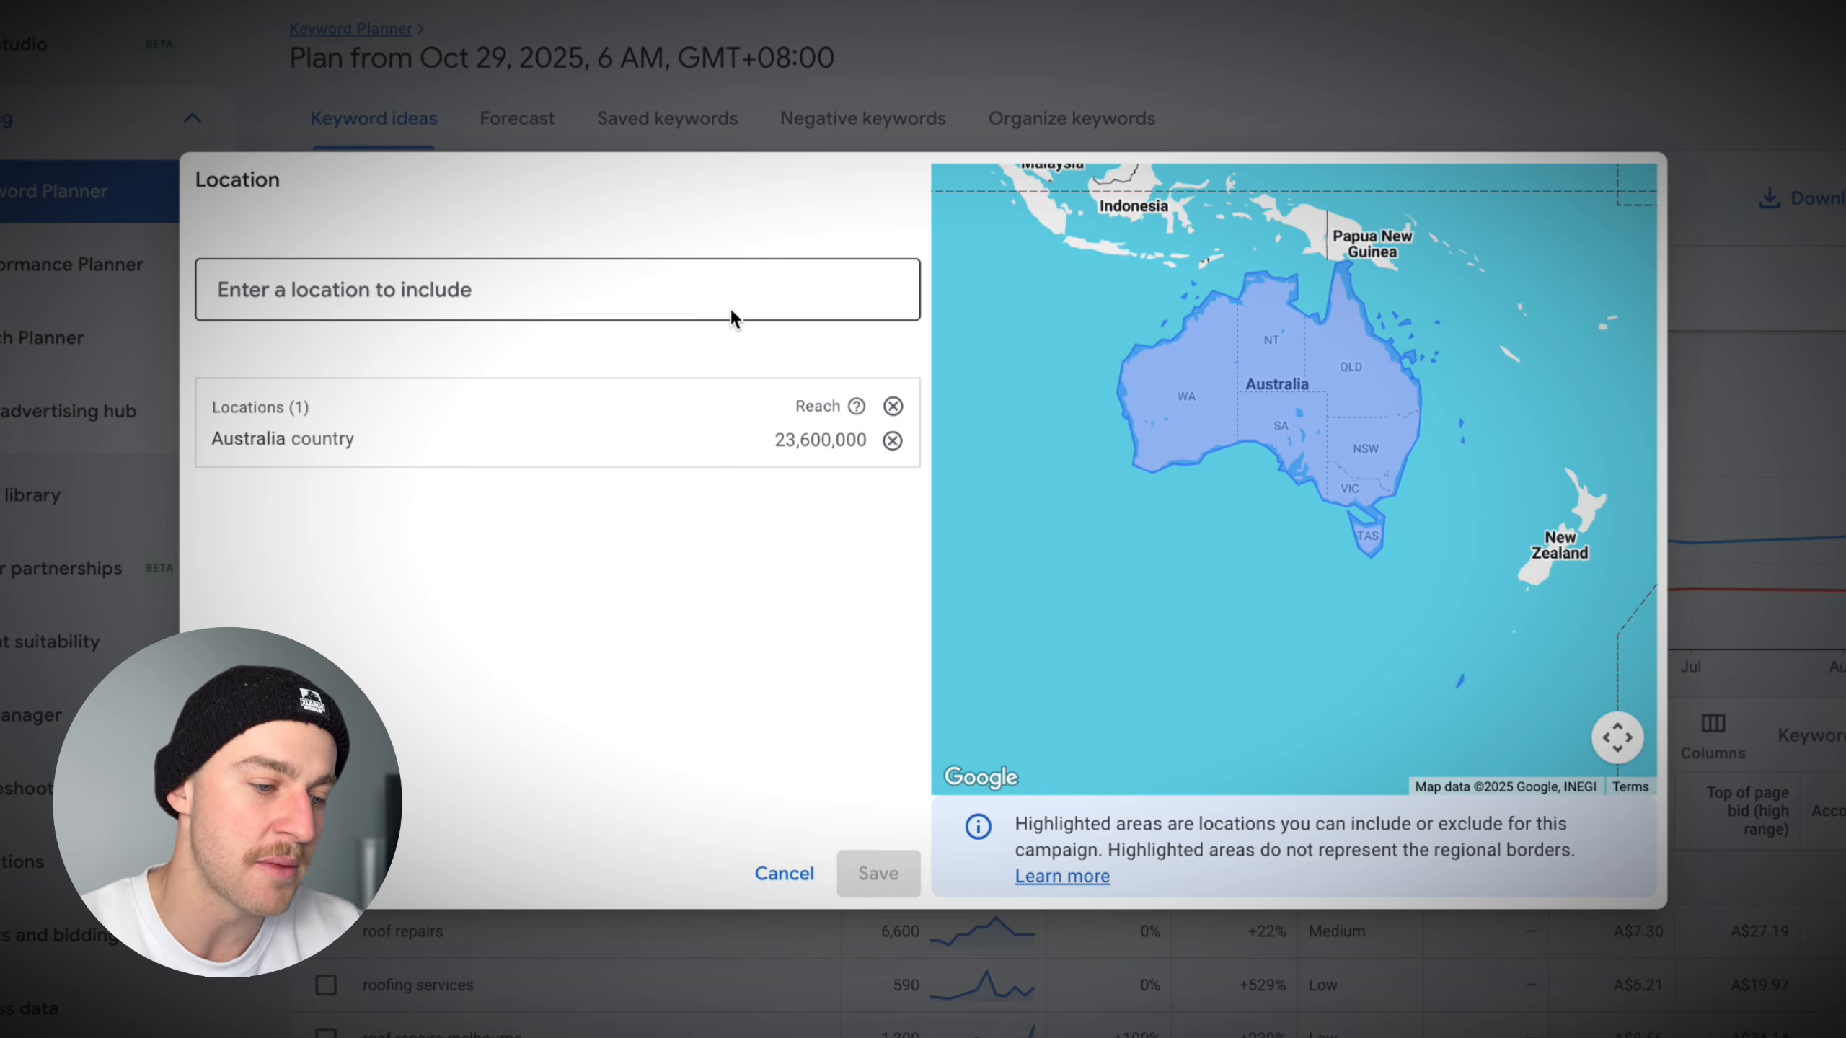
{"action": "left_click", "coordinate": [688, 287]}
{"action": "type", "text": "melb"}
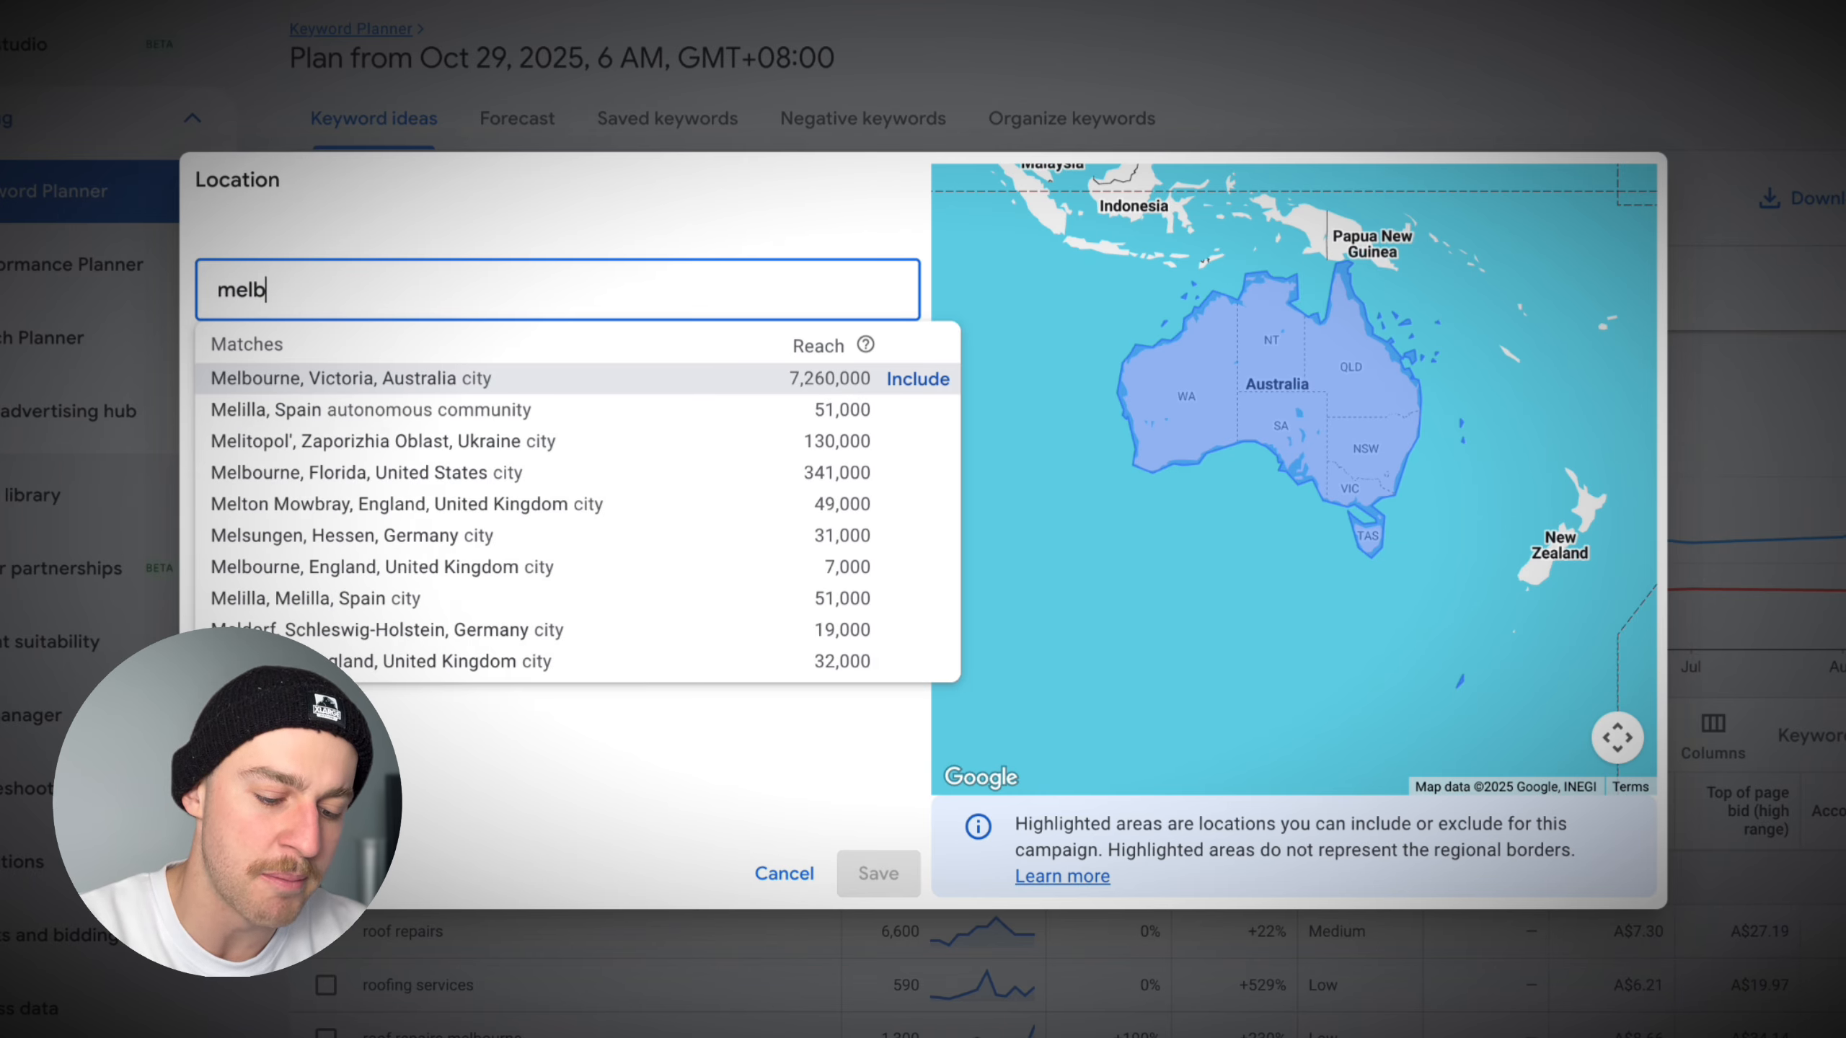
{"action": "type", "text": "ourne"}
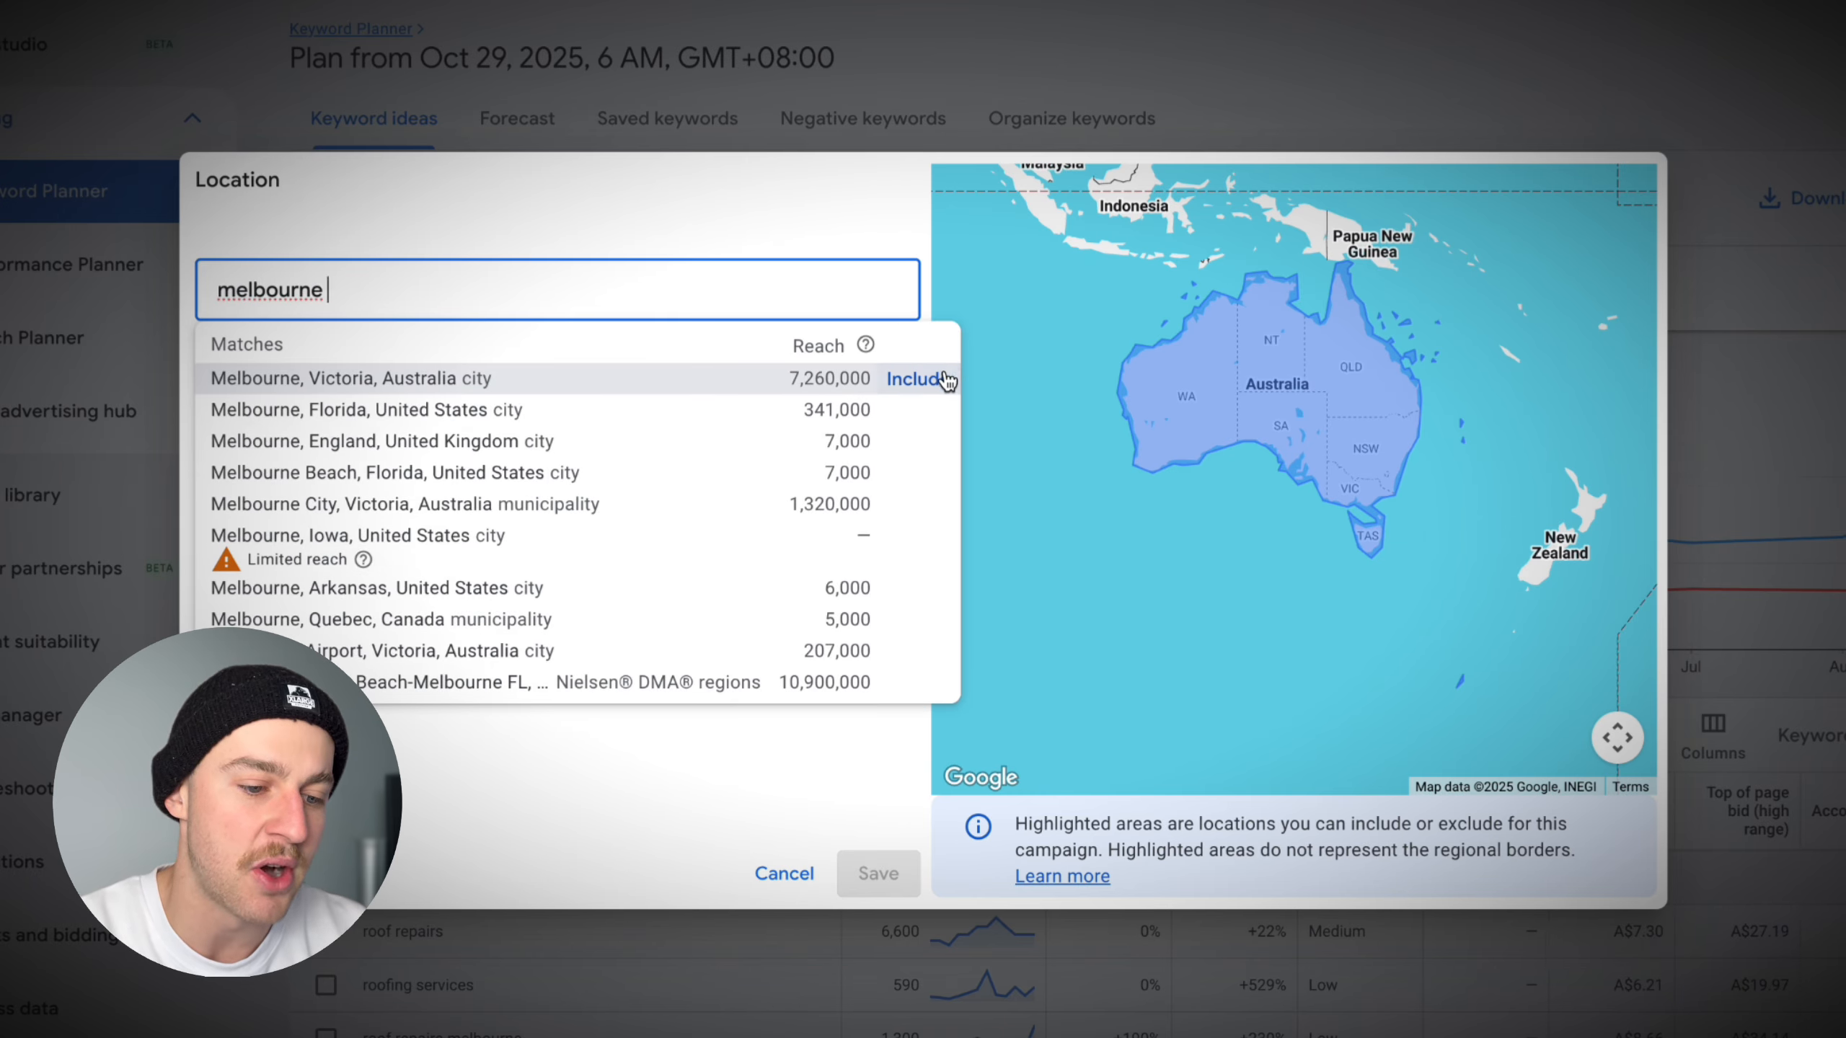
{"action": "left_click", "coordinate": [917, 379]}
{"action": "left_click", "coordinate": [893, 439]}
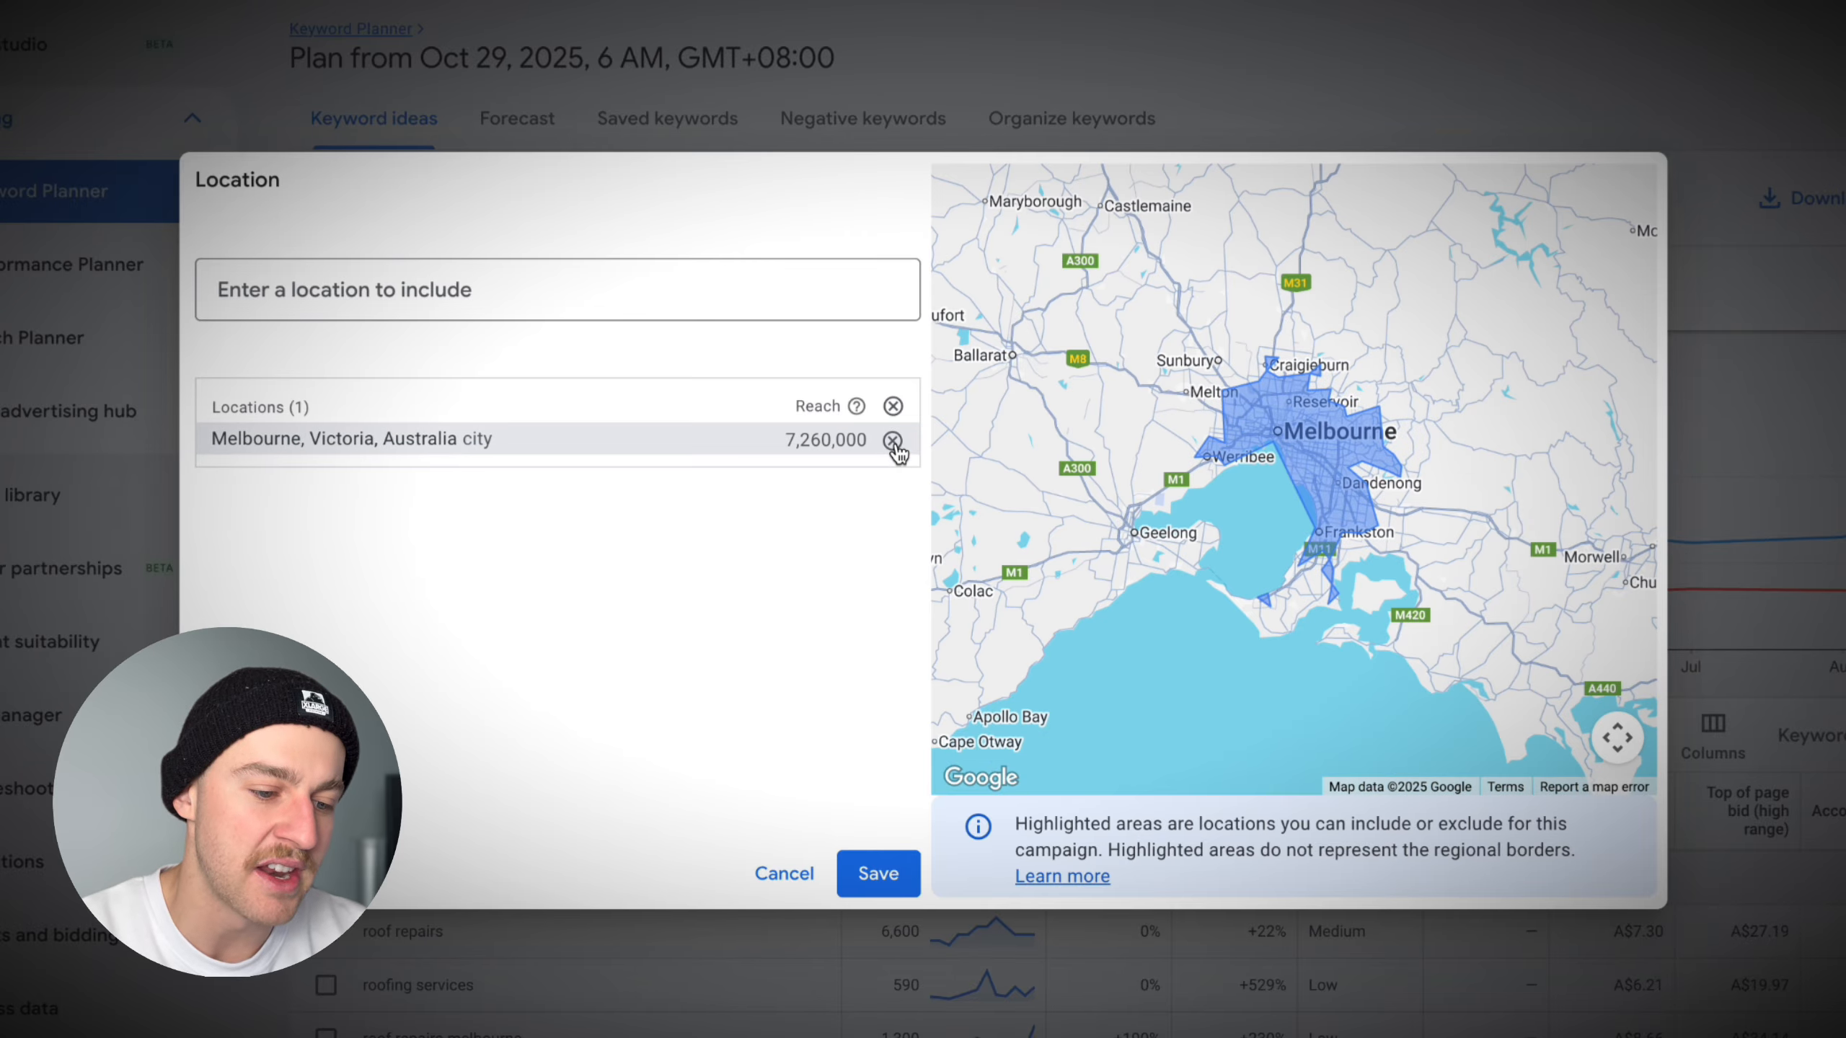
{"action": "left_click", "coordinate": [878, 873]}
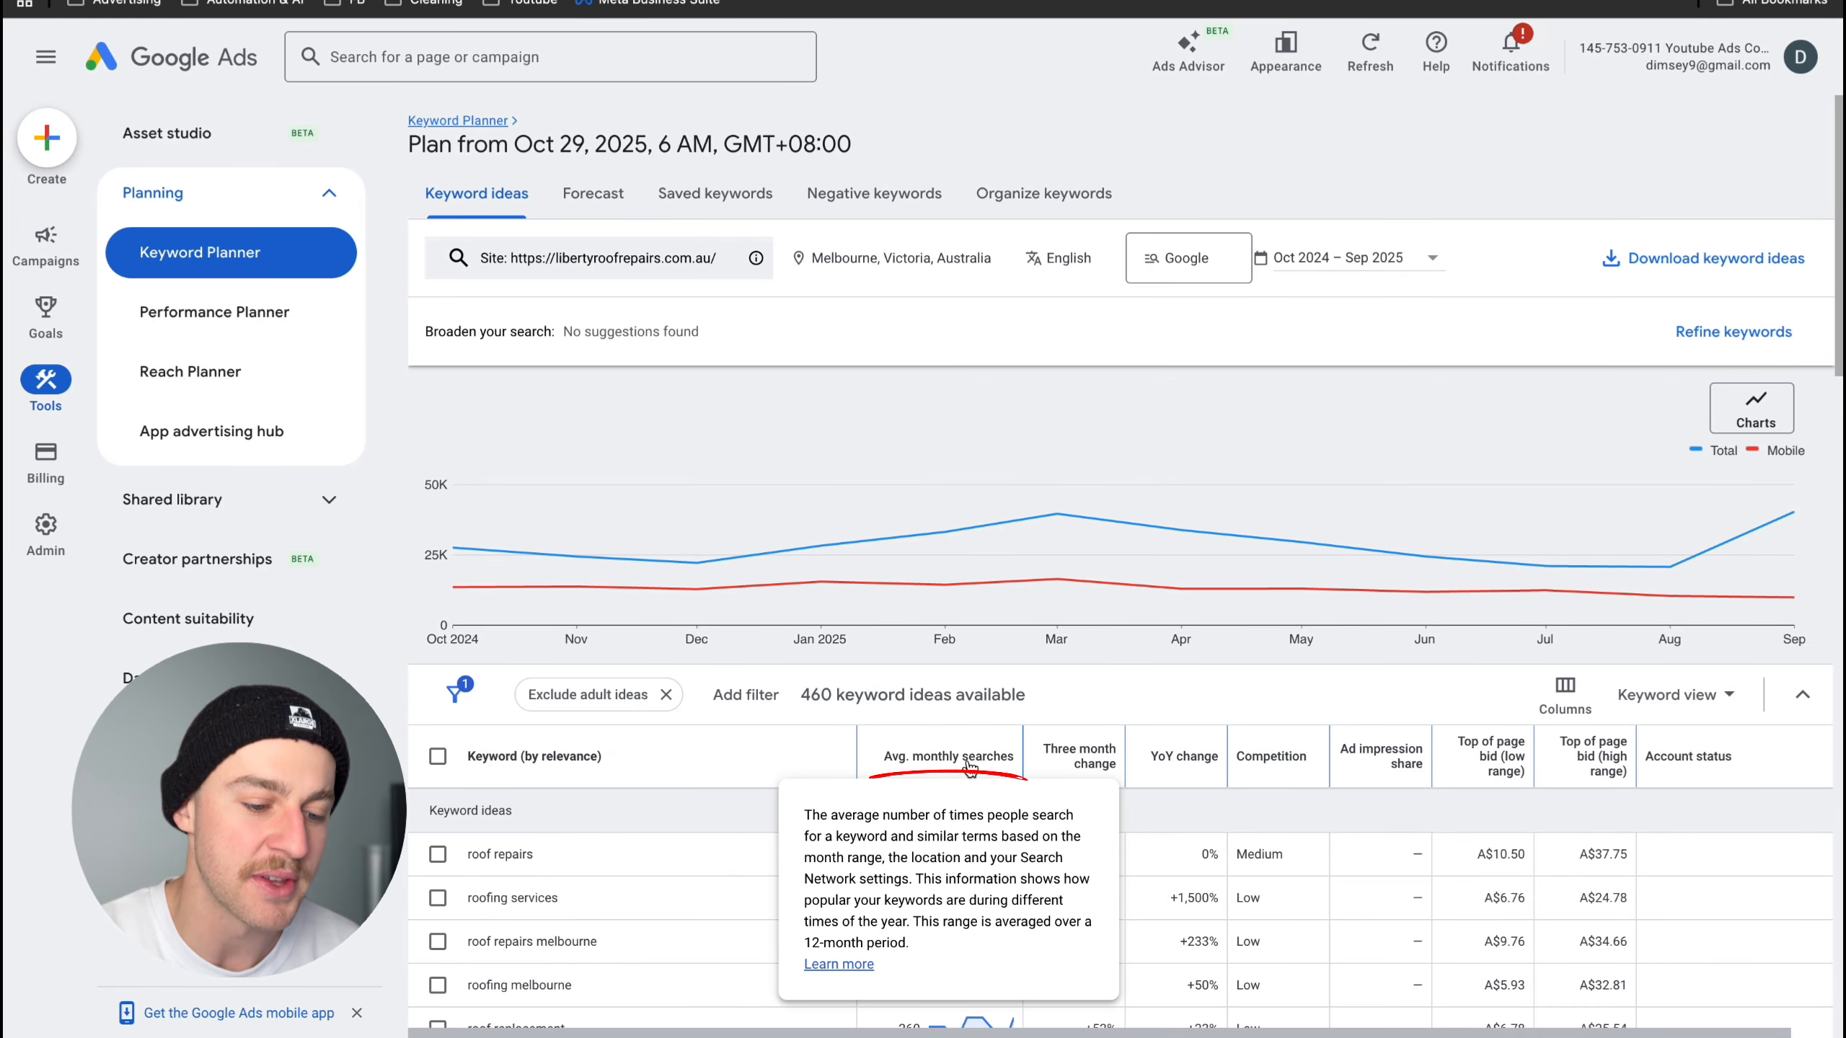
- Sort the keyword ideas by average monthly searches, highest first
{"action": "left_click", "coordinate": [968, 760]}
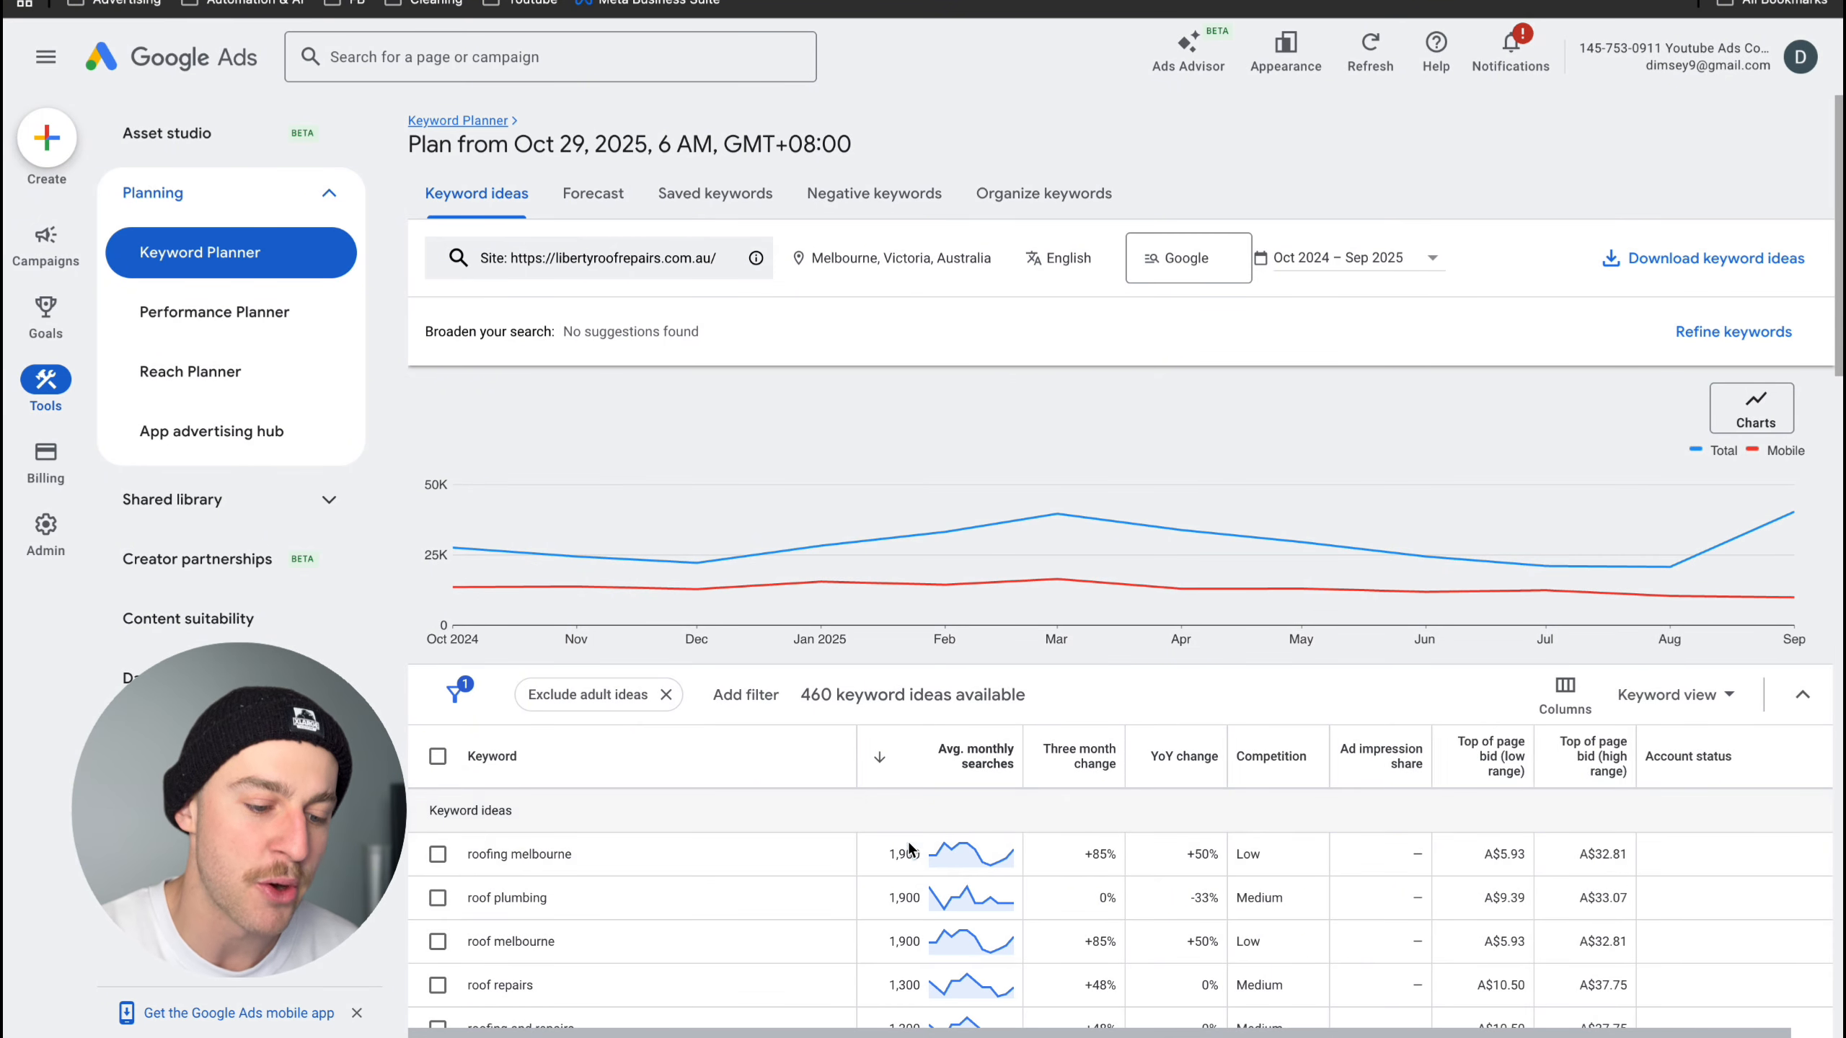
{"action": "scroll", "coordinate": [1001, 788], "scroll_direction": "down", "scroll_amount": 1}
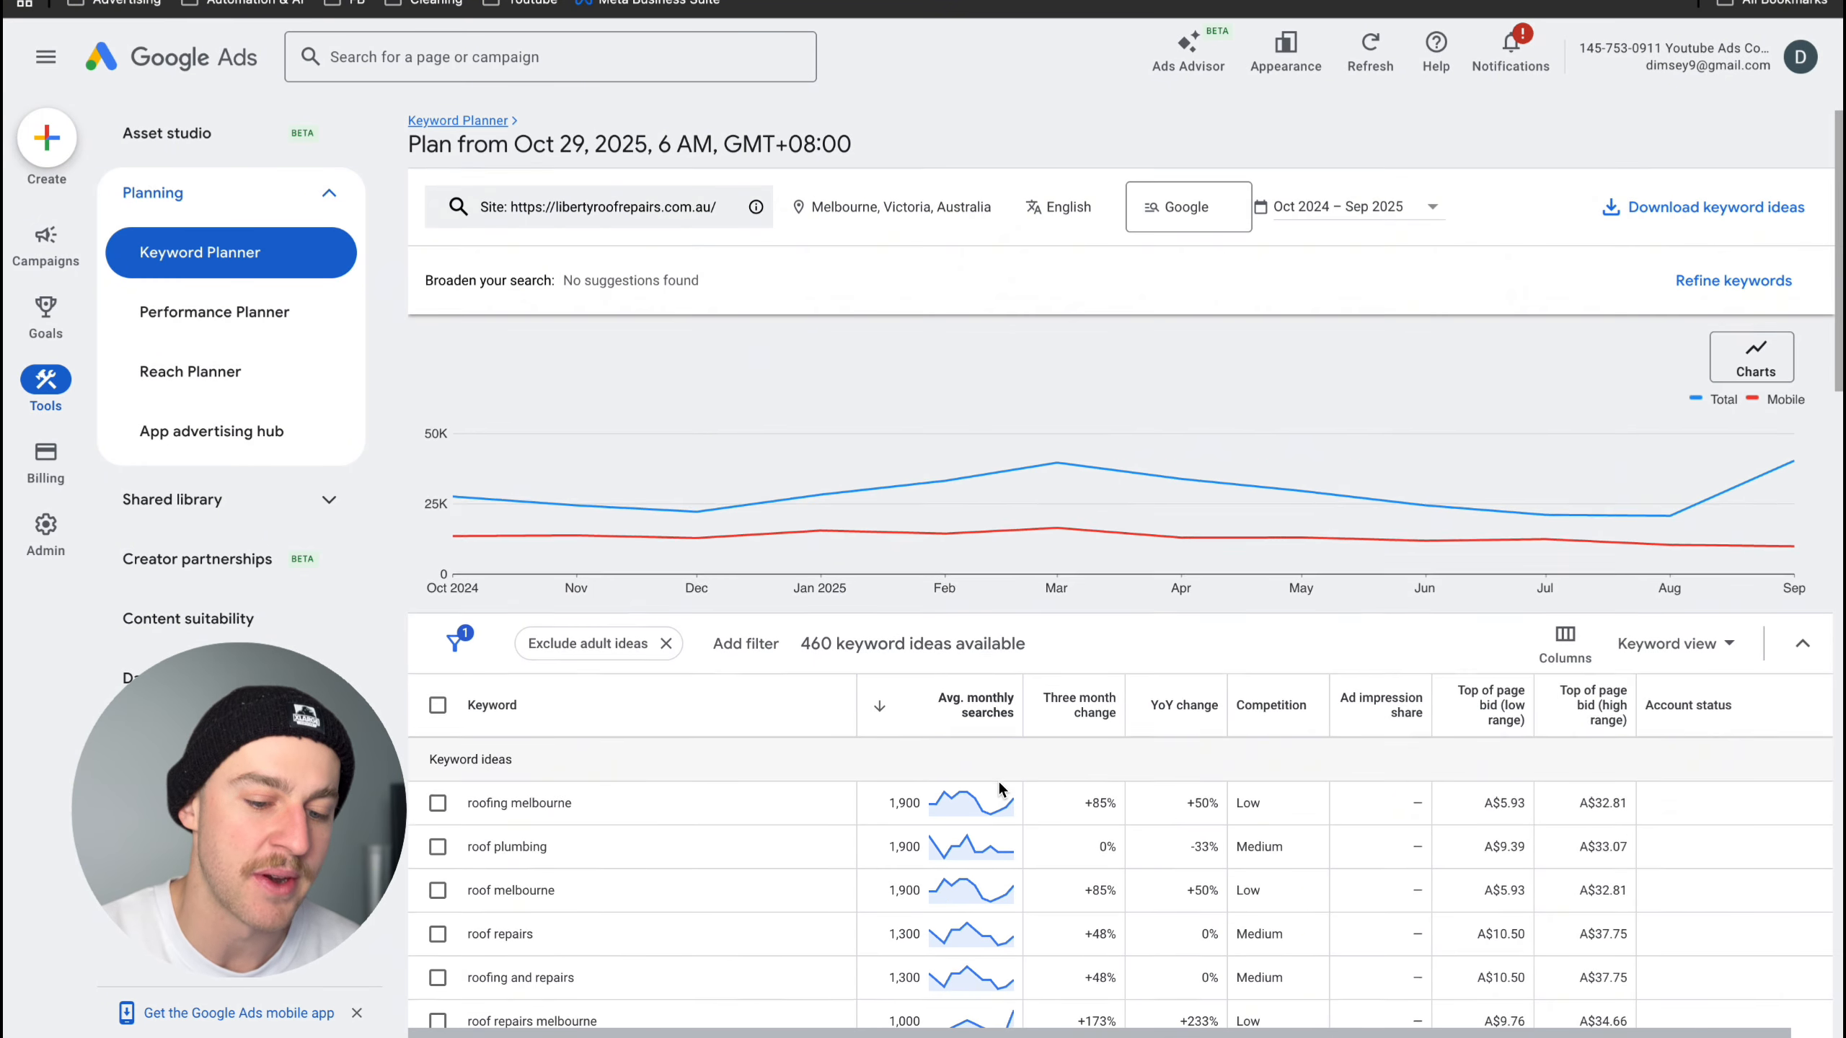
{"action": "scroll", "coordinate": [1001, 789], "scroll_direction": "down", "scroll_amount": 3}
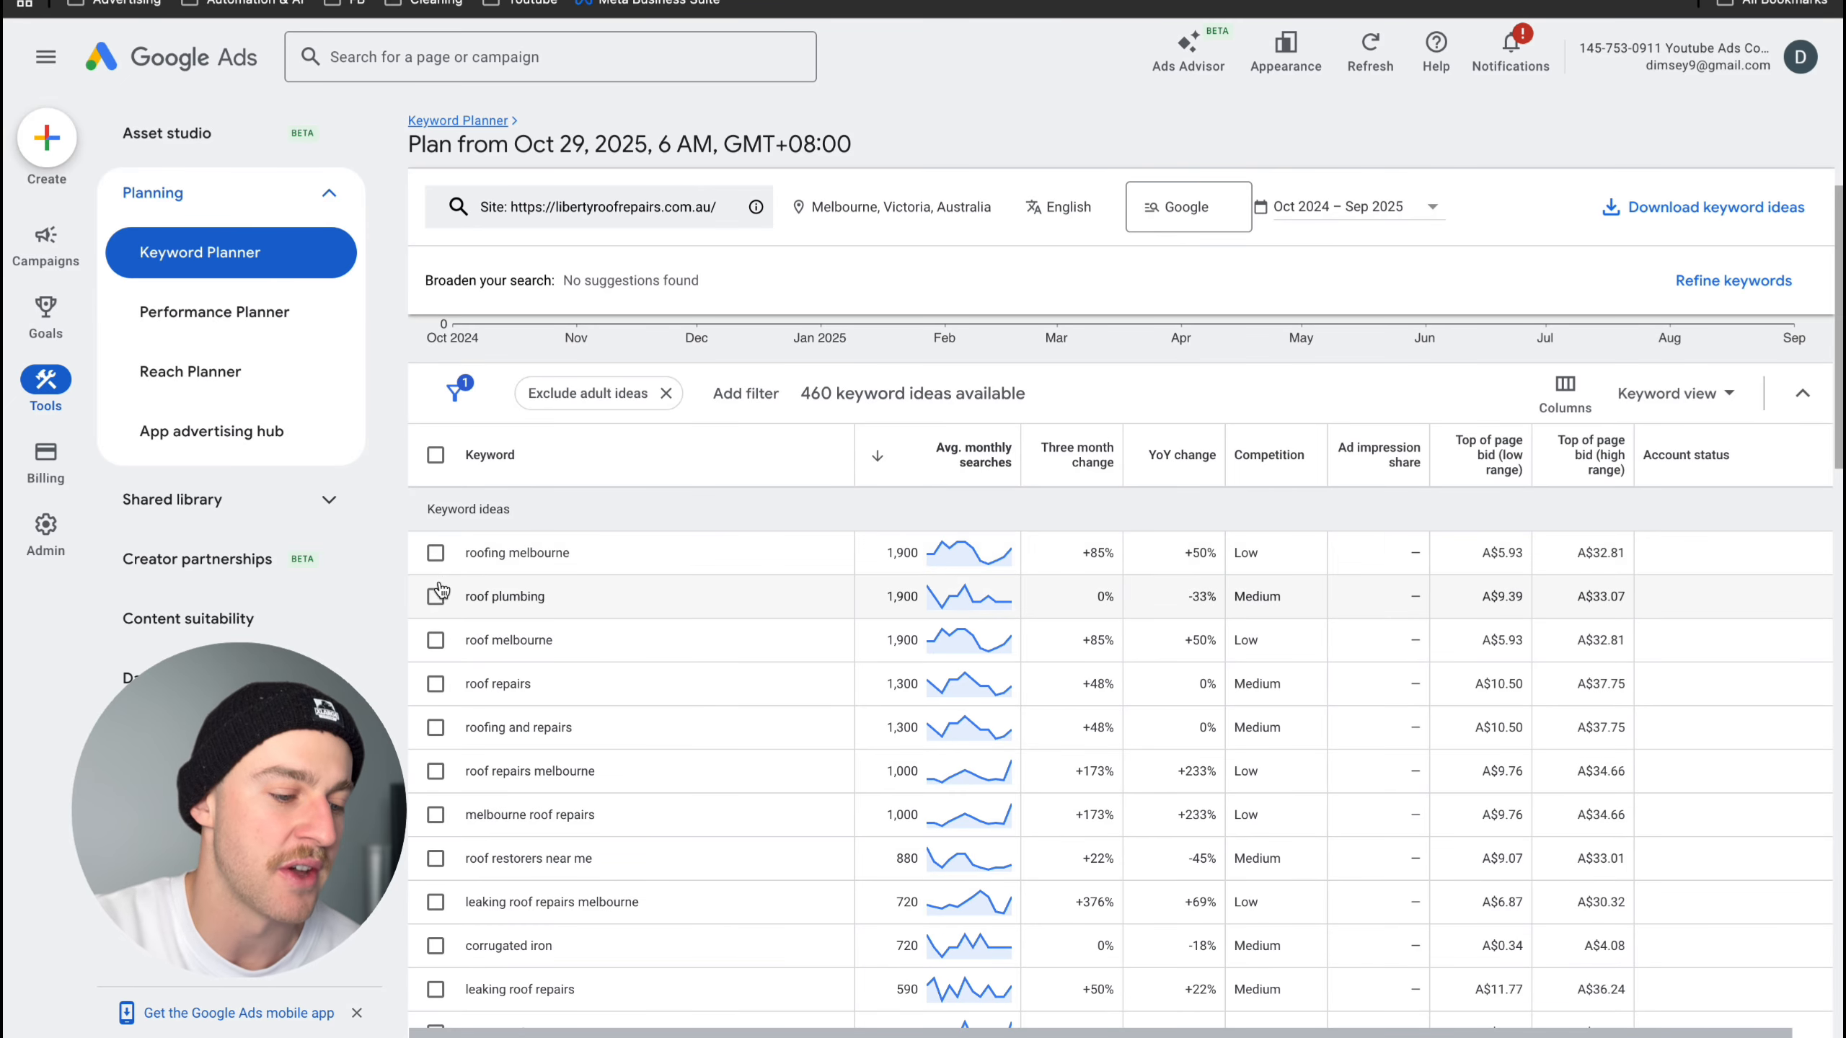
- Select the keyword ideas roofing melbourne, roof plumbing, roof repairs, and roofing and repairs
{"action": "left_click", "coordinate": [435, 552]}
{"action": "left_click", "coordinate": [436, 595]}
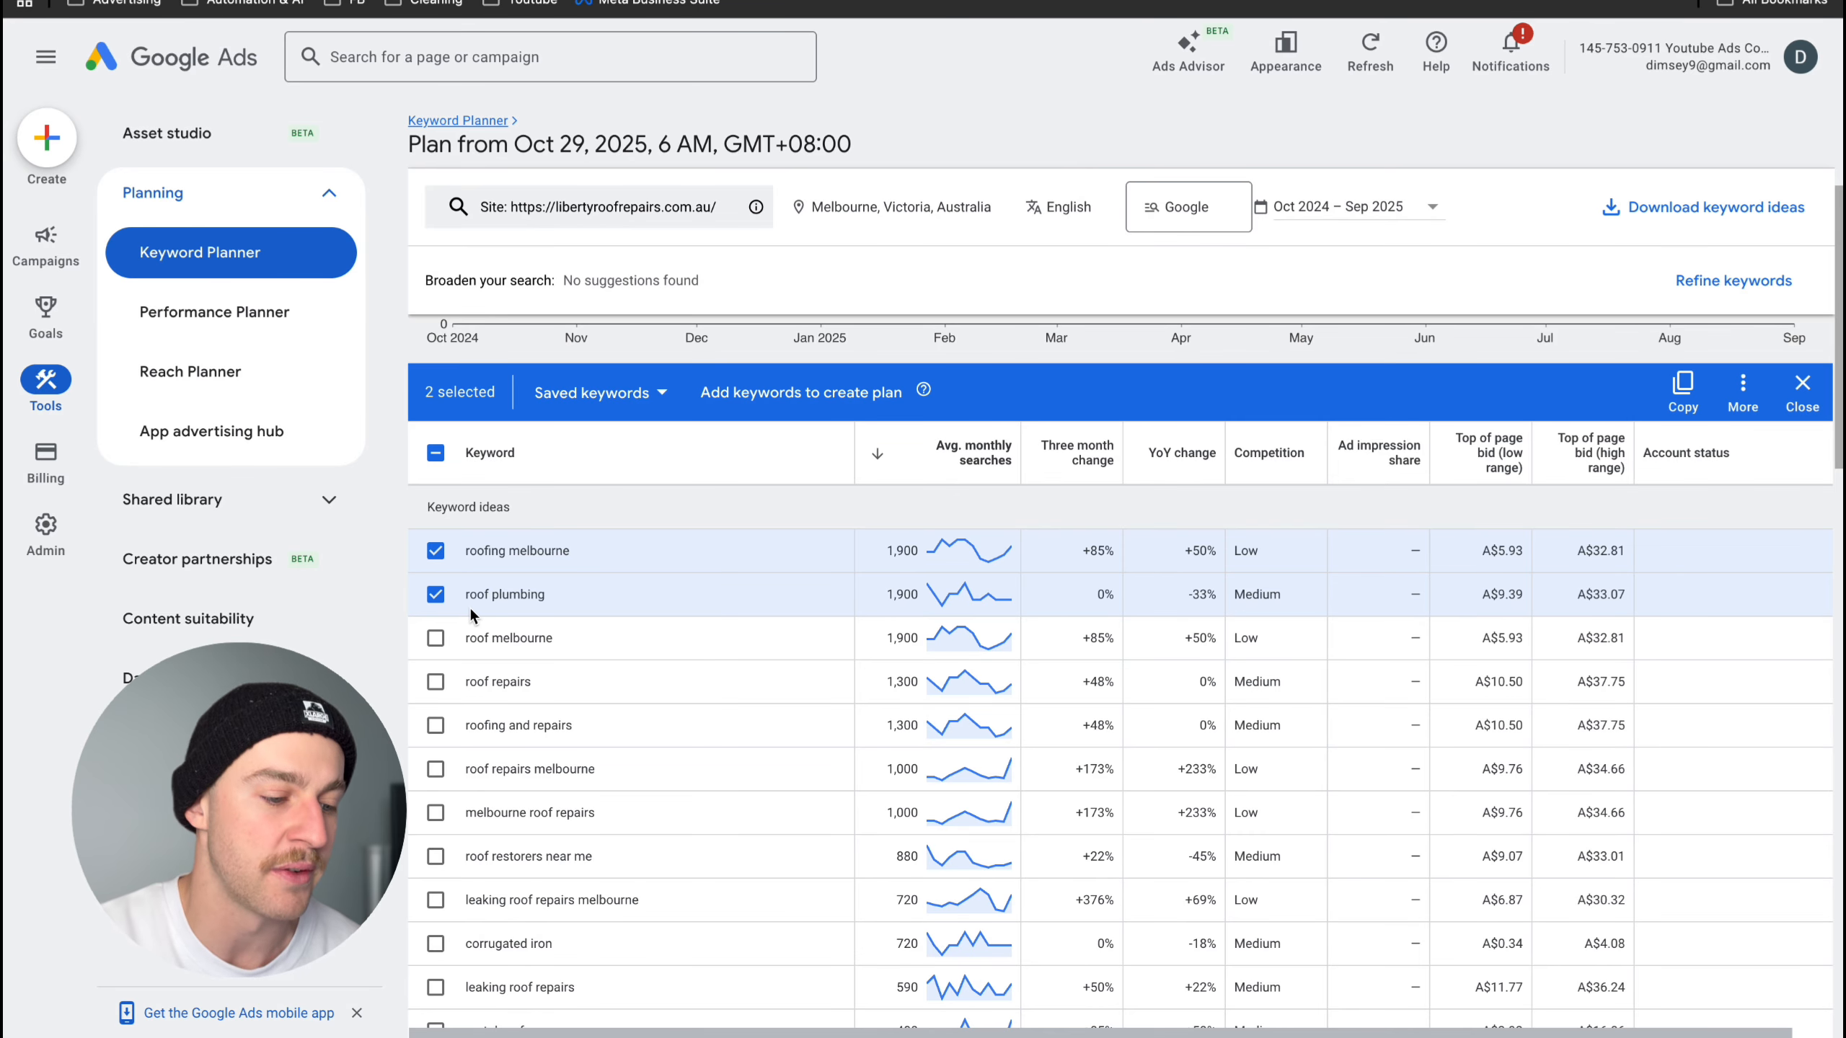
{"action": "scroll", "coordinate": [471, 611], "scroll_direction": "down", "scroll_amount": 1}
{"action": "left_click", "coordinate": [436, 636]}
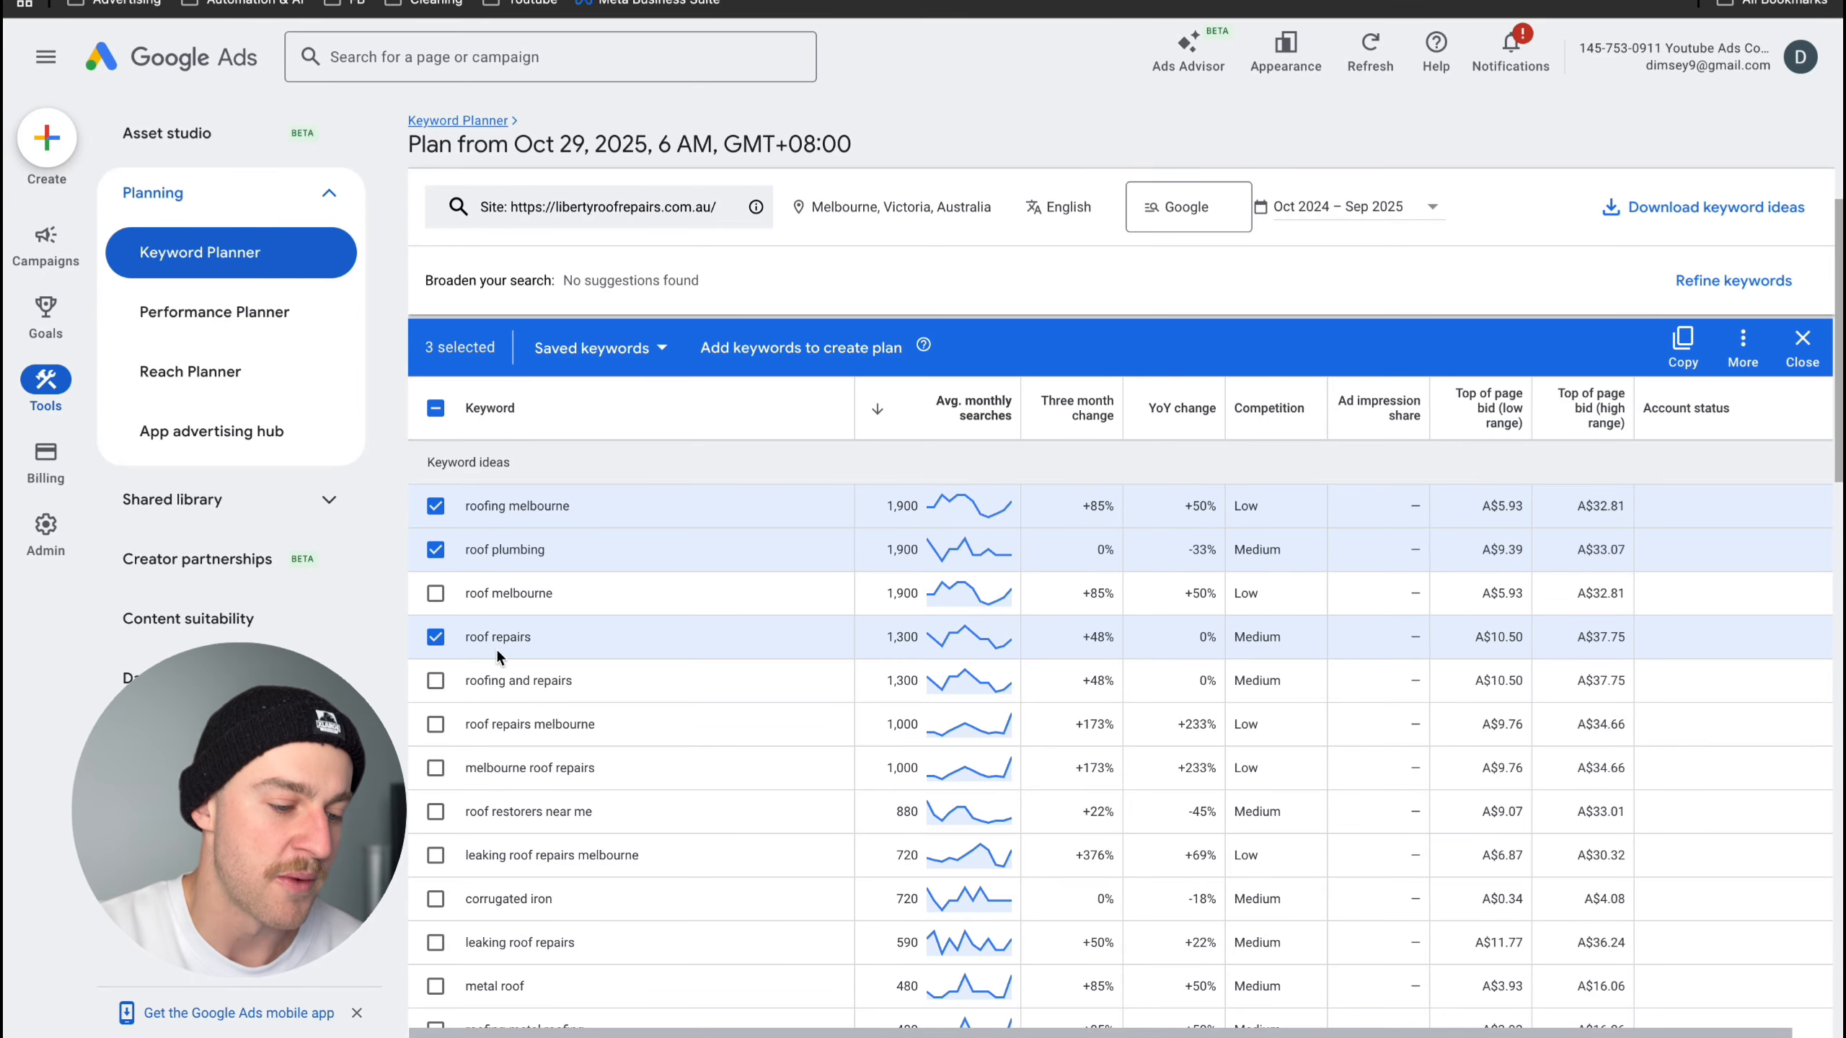
{"action": "left_click", "coordinate": [435, 680]}
{"action": "scroll", "coordinate": [520, 785], "scroll_direction": "down", "scroll_amount": 1}
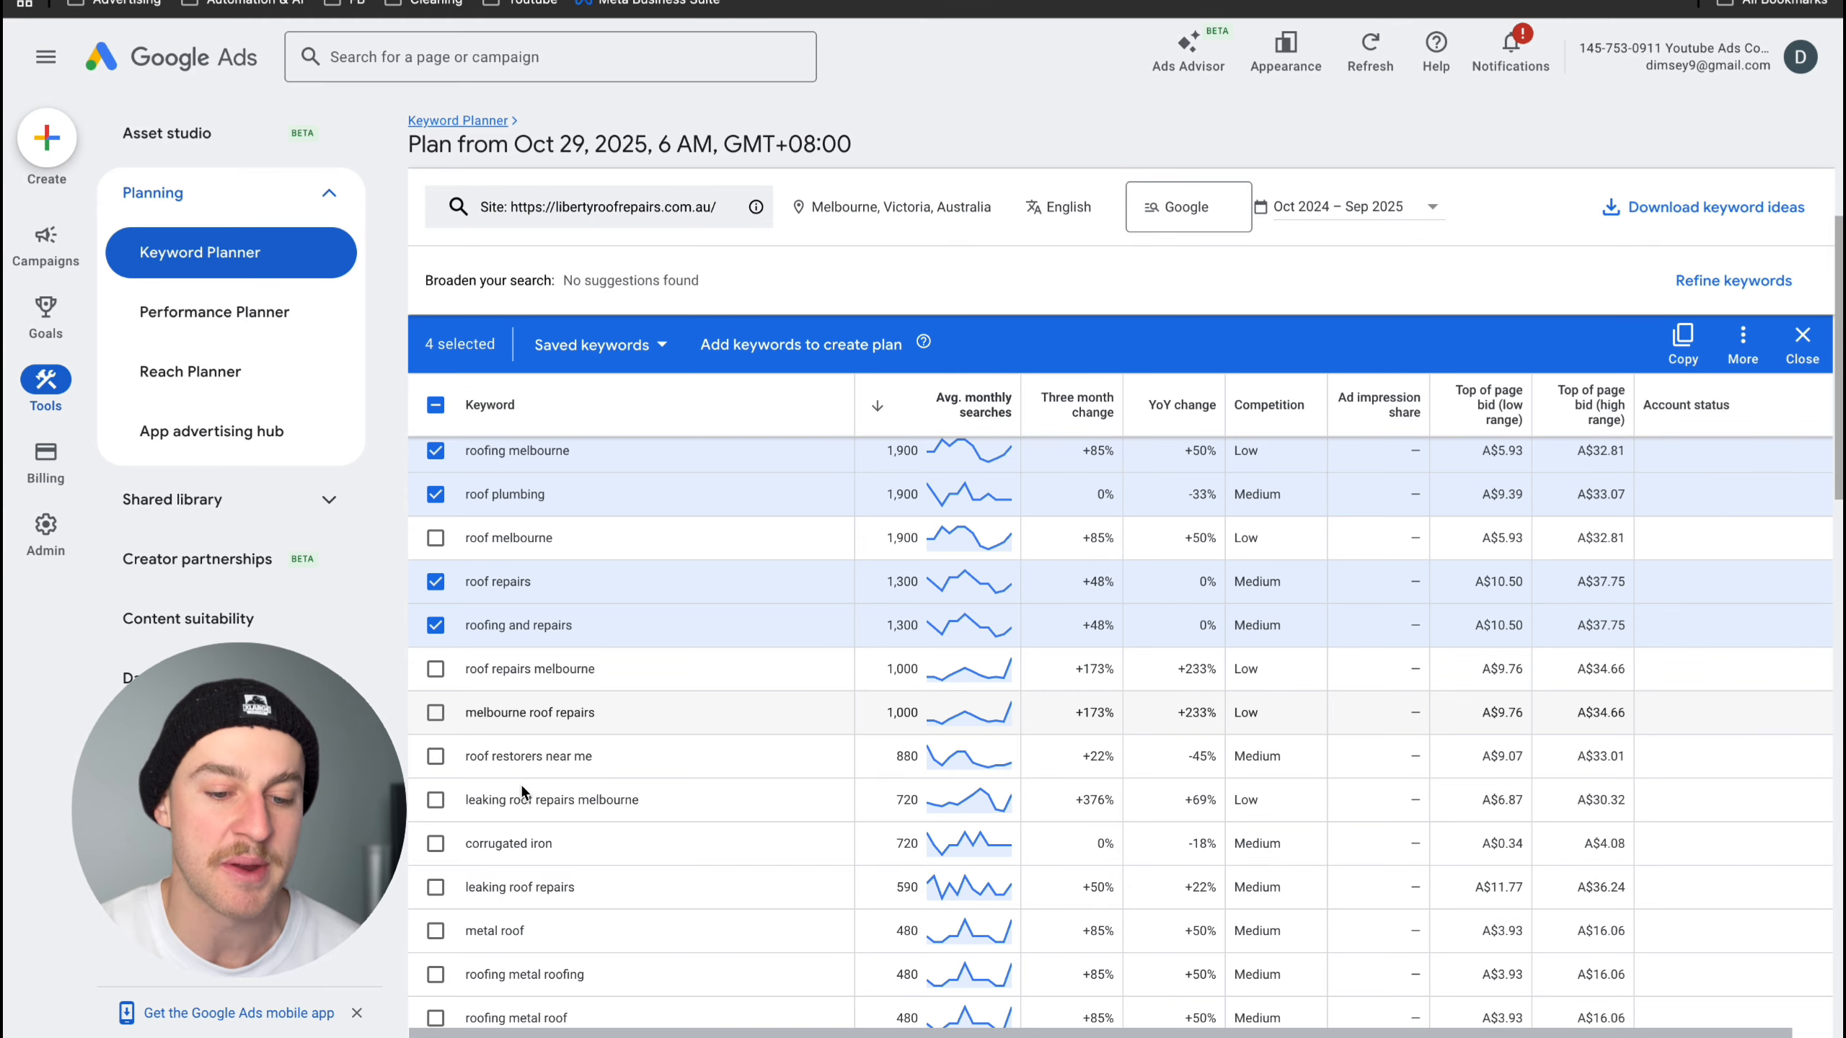
- Examine the low-range and high-range top of page bids for the selected keywords
{"action": "scroll", "coordinate": [520, 785], "scroll_direction": "up", "scroll_amount": 1}
{"action": "scroll", "coordinate": [635, 949], "scroll_direction": "up", "scroll_amount": 3}
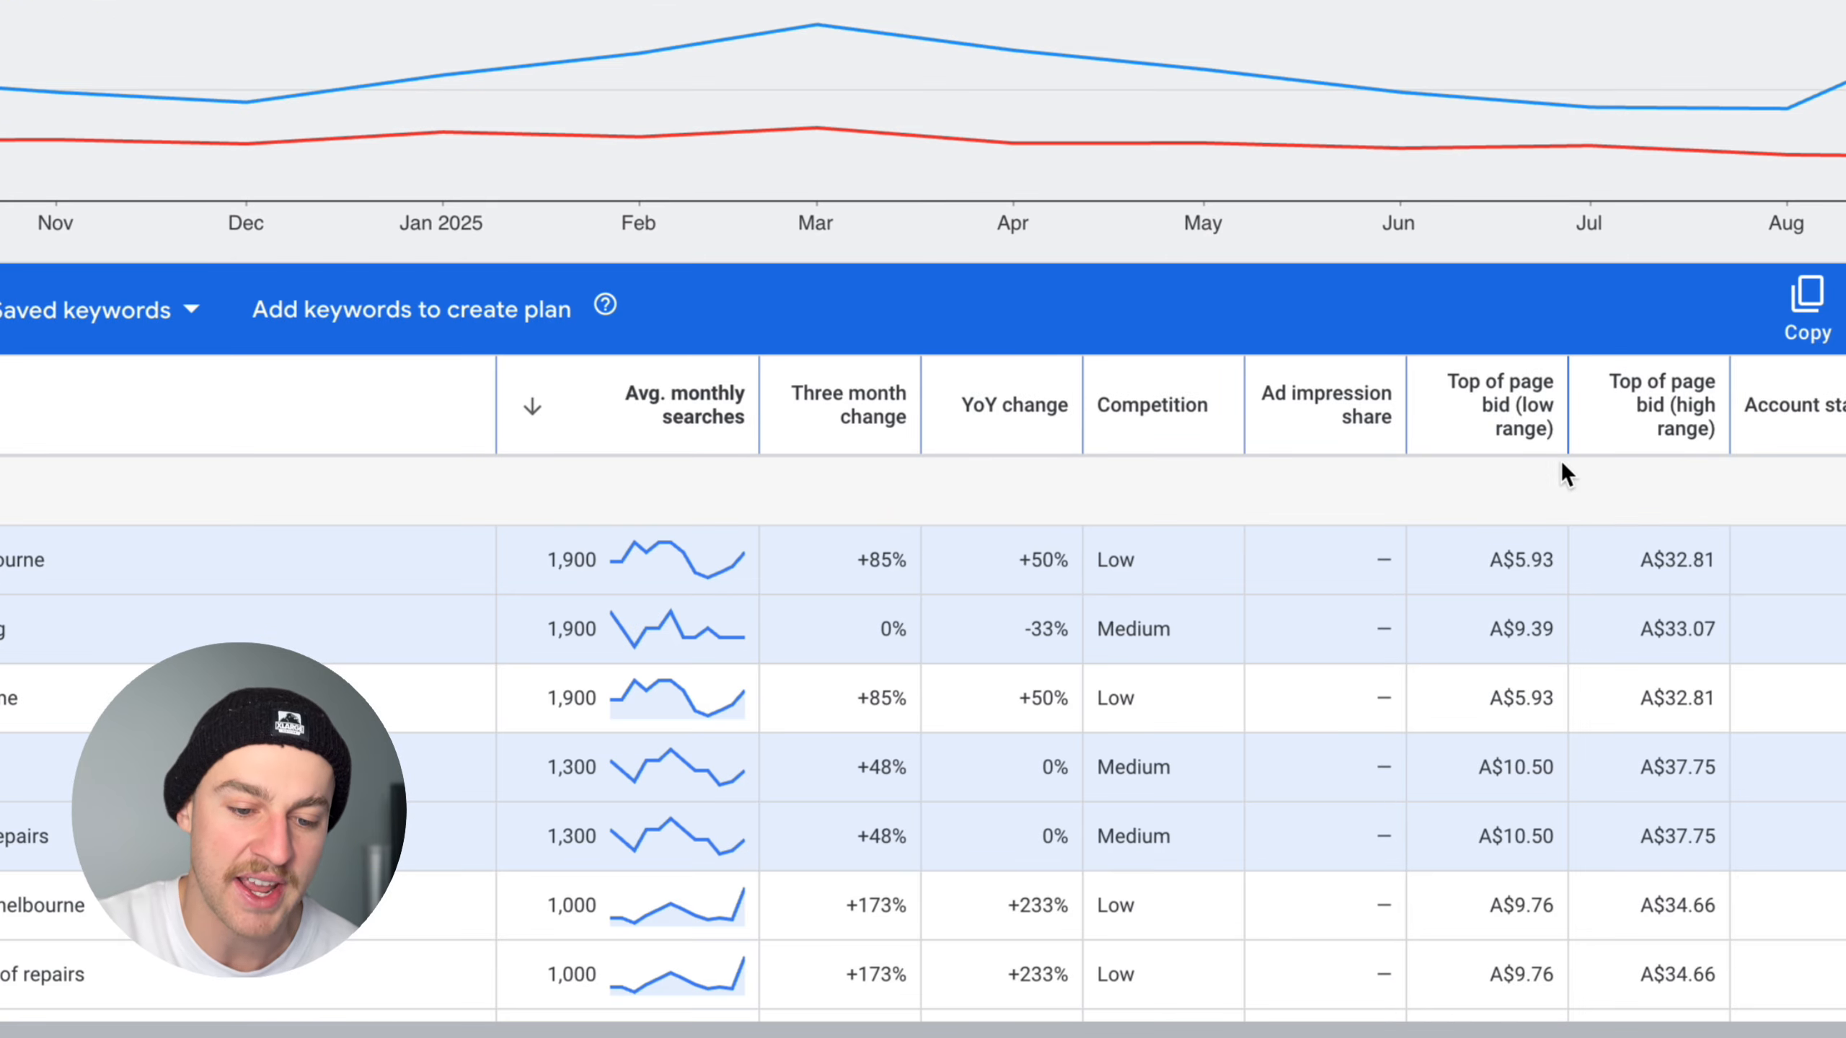
{"action": "scroll", "coordinate": [1529, 680], "scroll_direction": "down", "scroll_amount": 3}
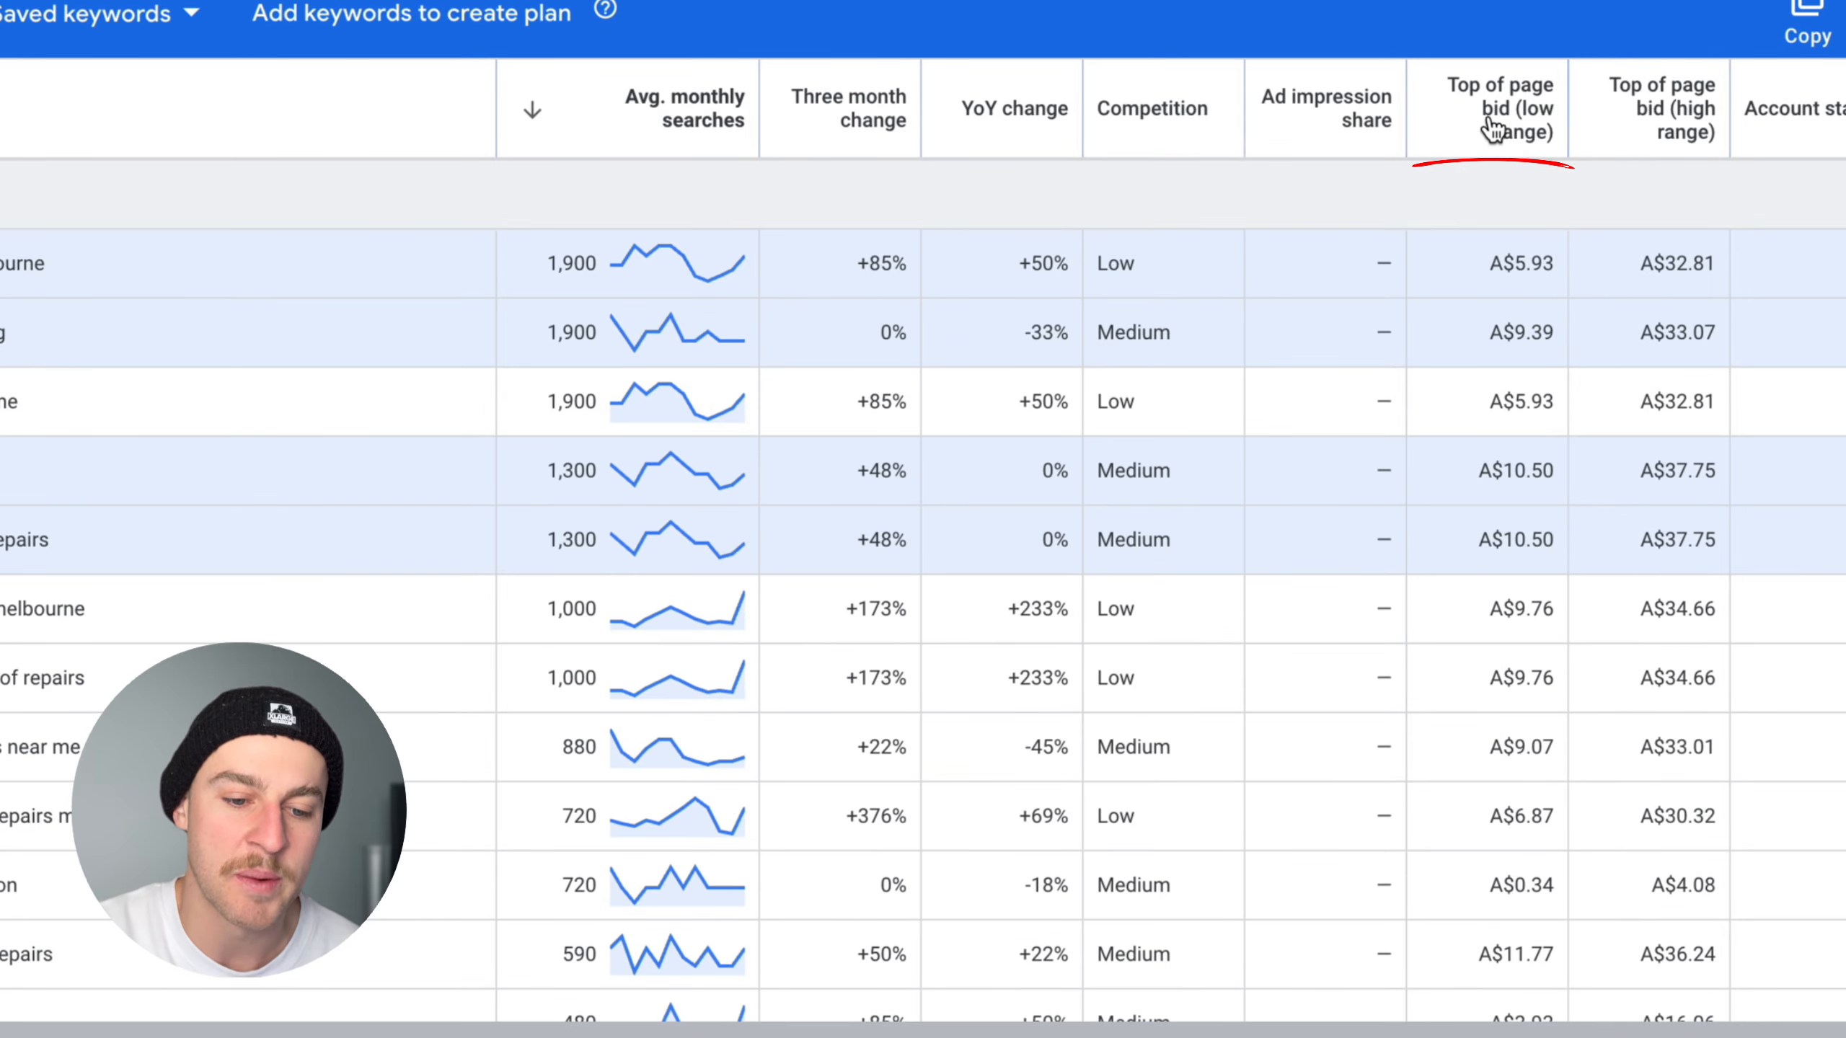
{"action": "mouse_move", "coordinate": [1526, 159]}
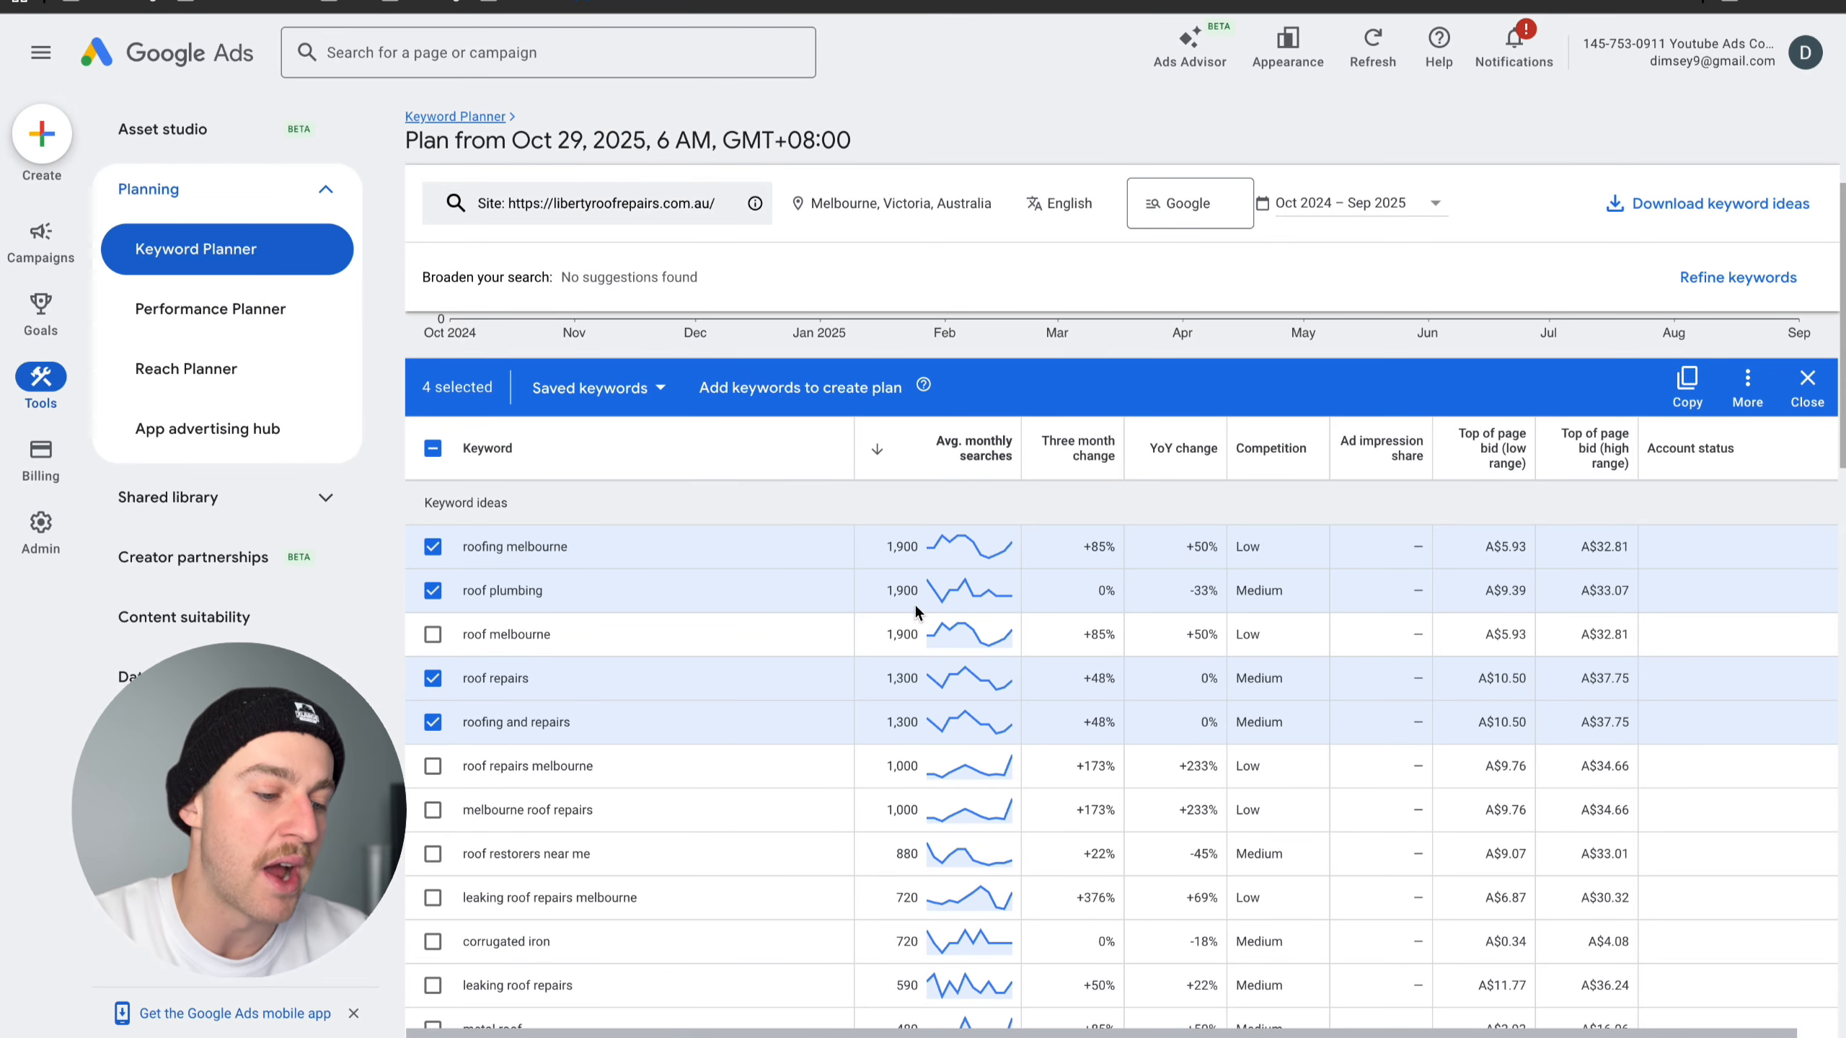
- Copy the keyword "roof repairs" from the list and search Google for it in a new browser tab
{"action": "triple_click", "coordinate": [475, 682]}
{"action": "key", "text": "super+c"}
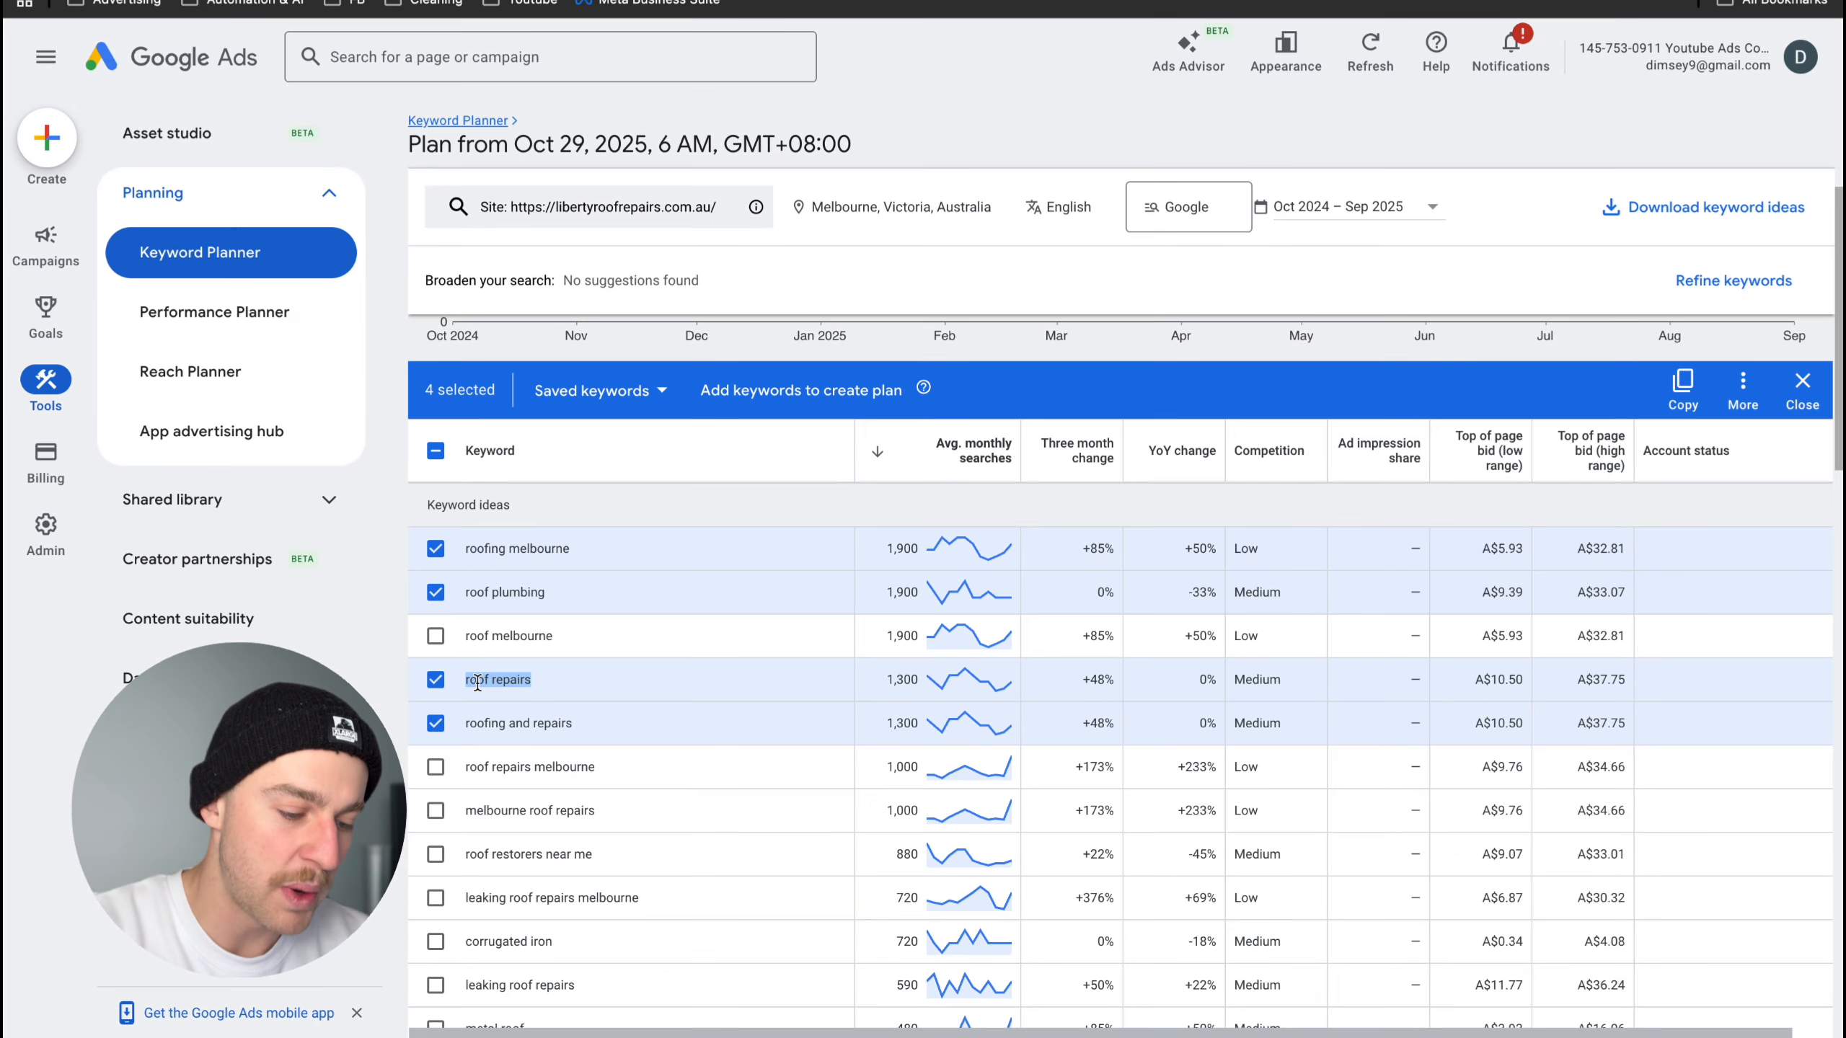
{"action": "key", "text": "super+t"}
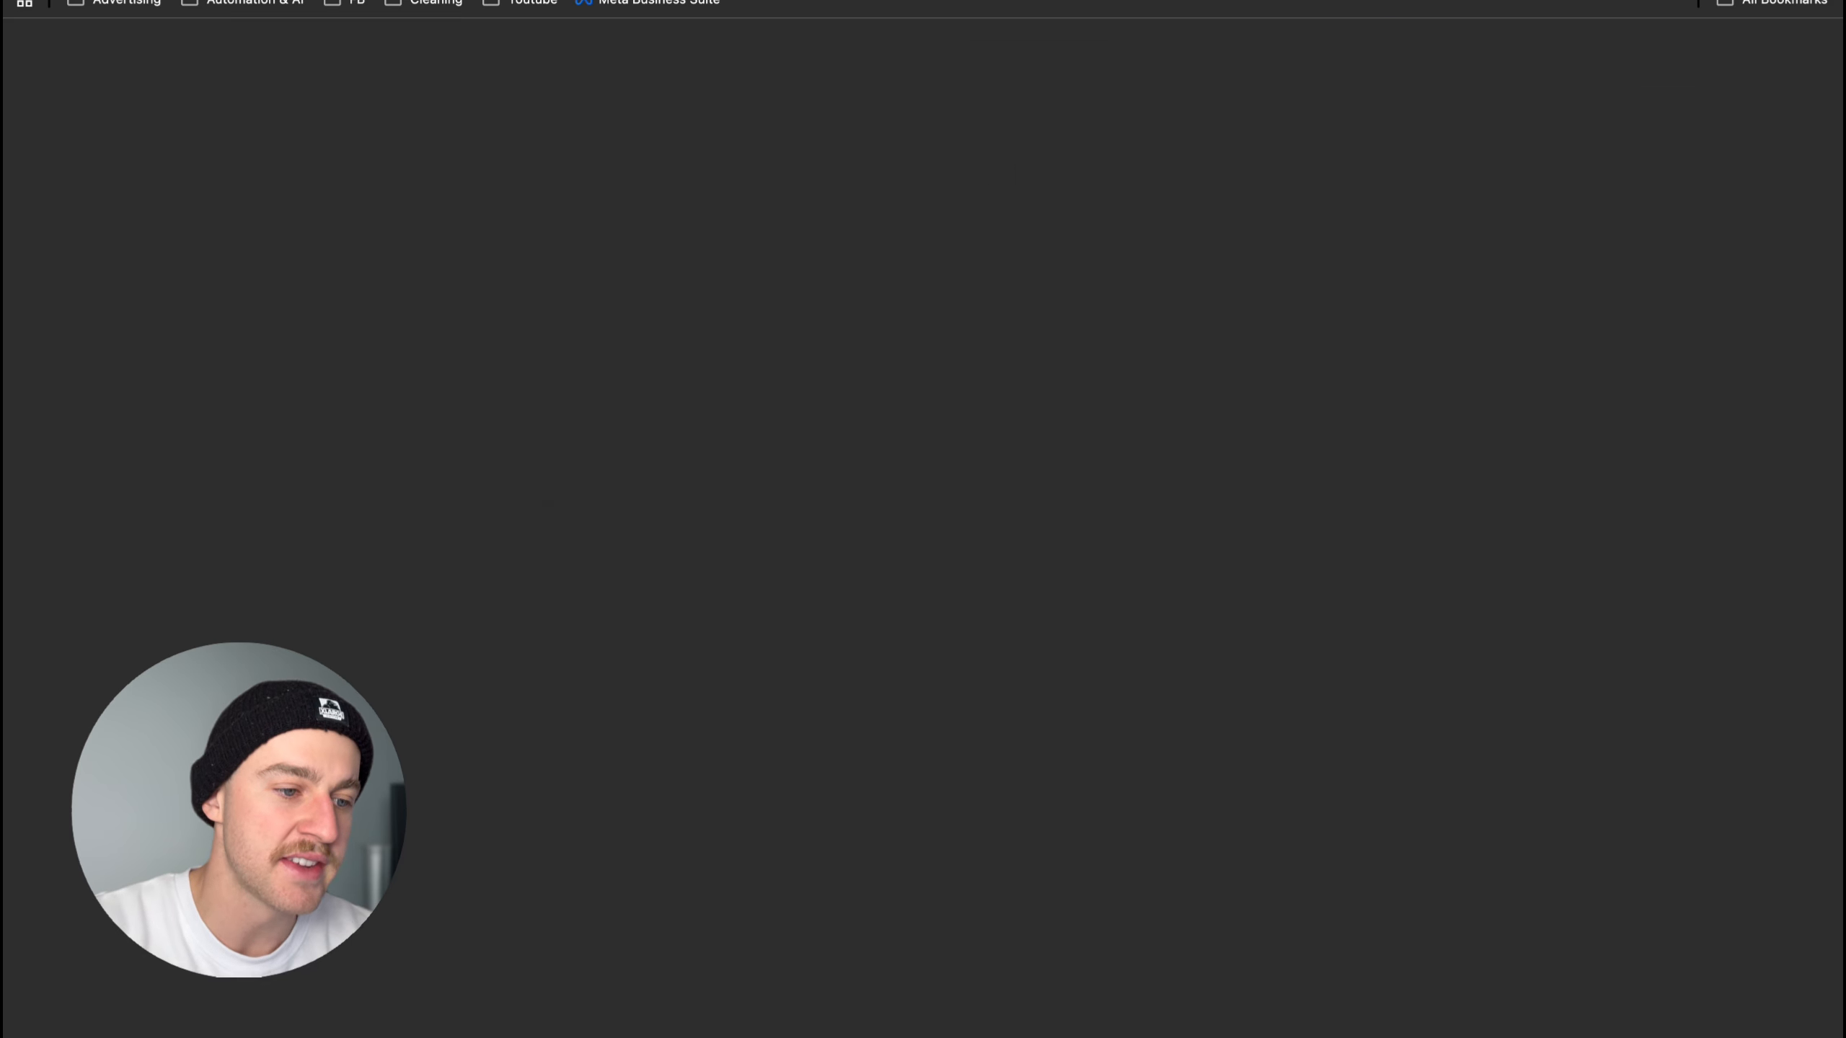
{"action": "left_click", "coordinate": [645, 321]}
{"action": "key", "text": "super+v"}
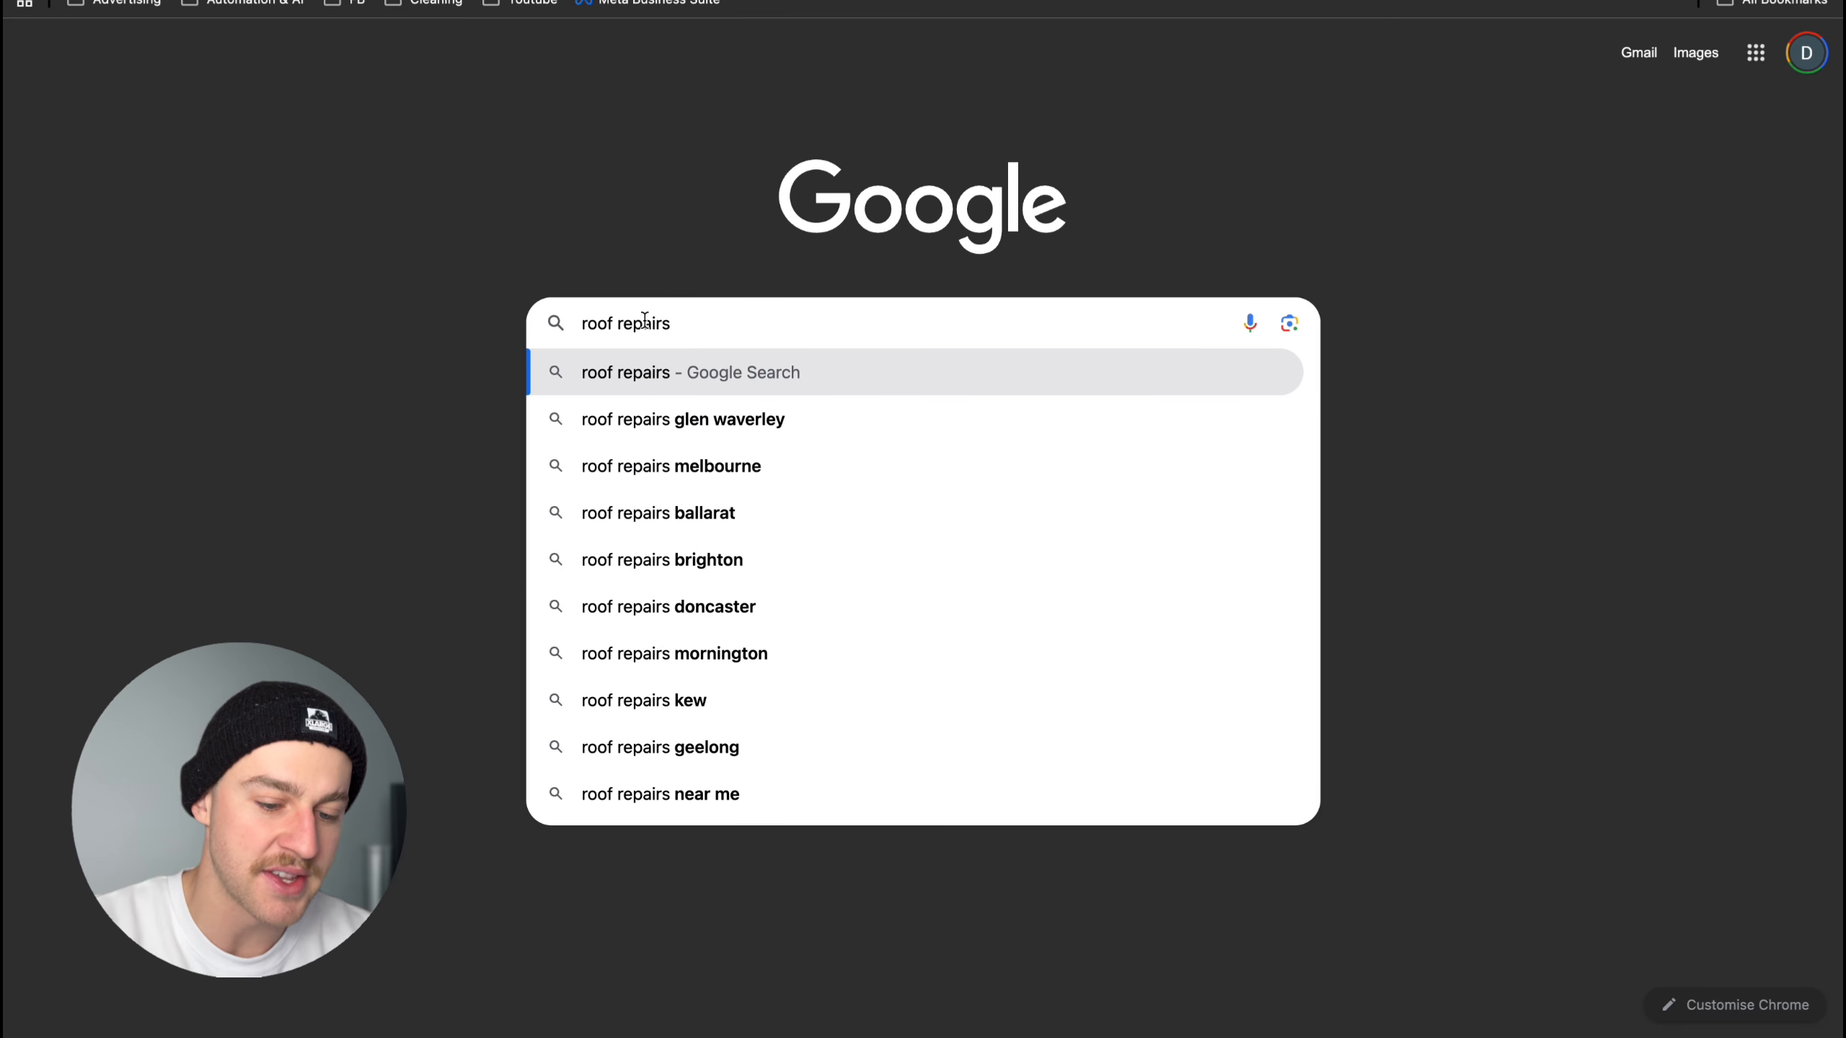
{"action": "key", "text": "Return"}
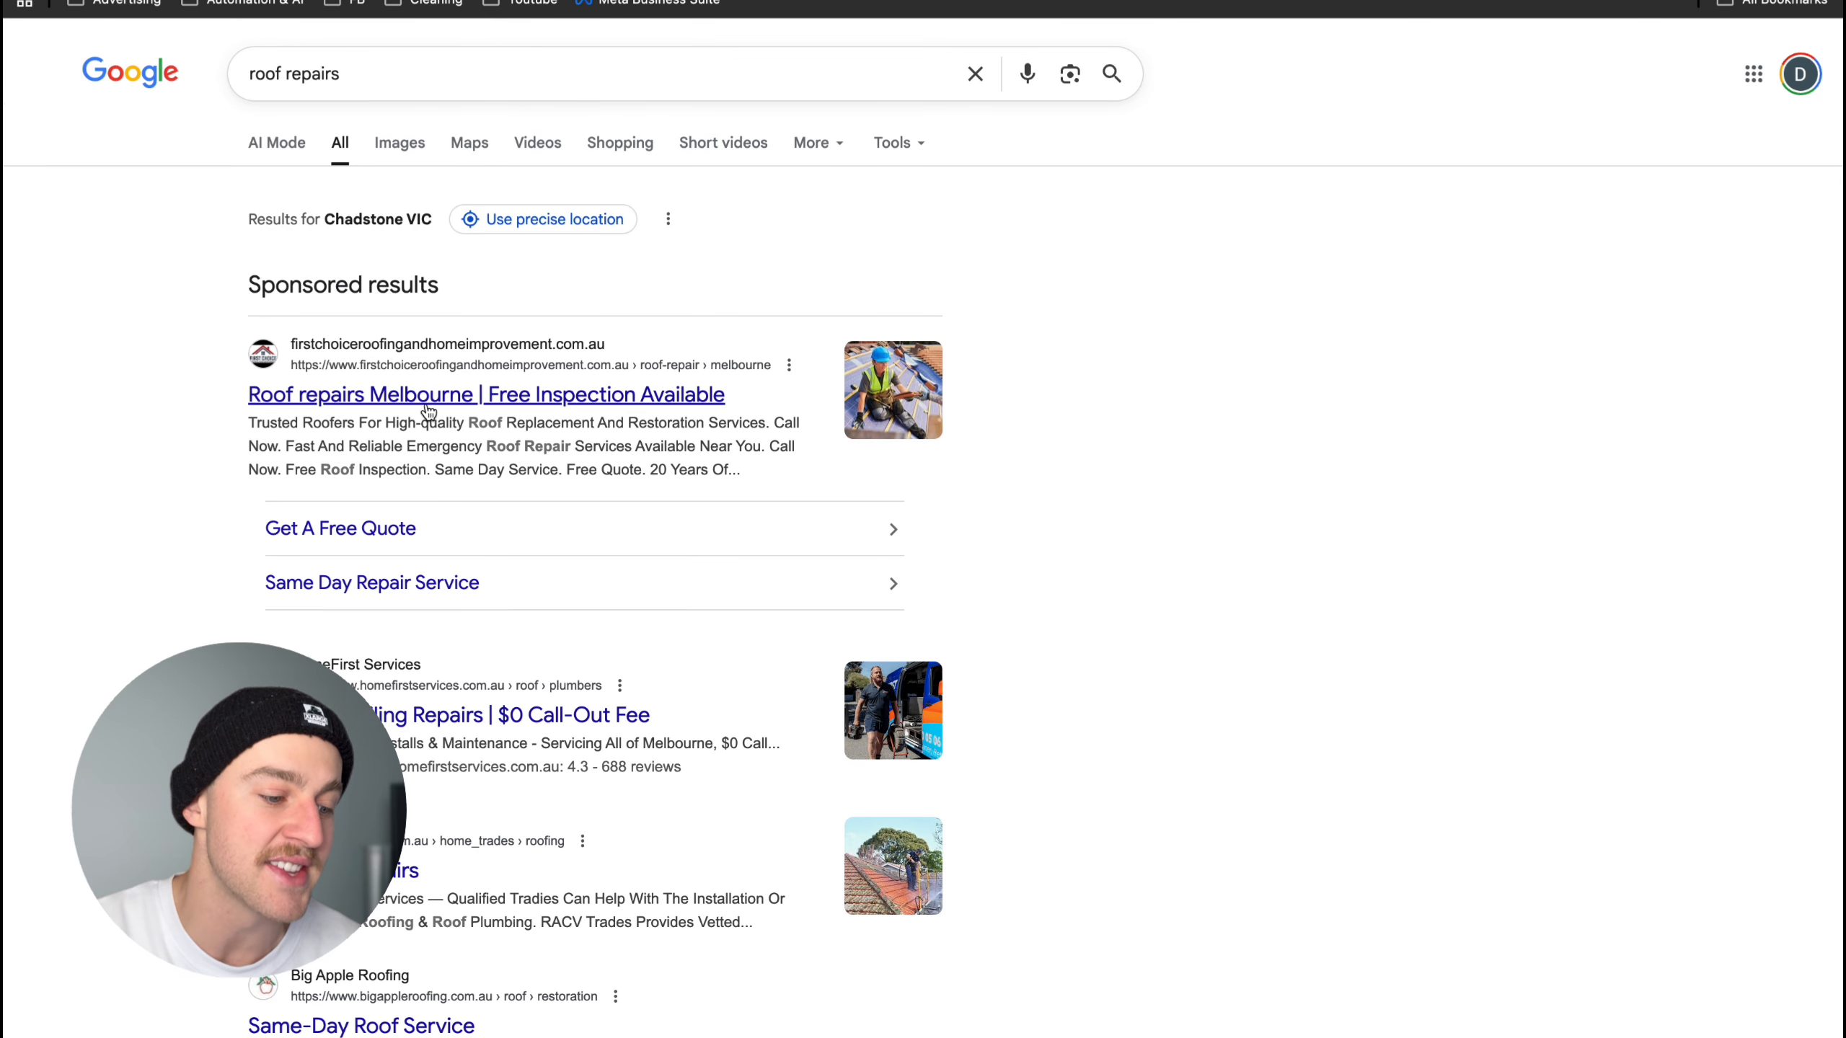
- Review the sponsored results for roof repairs and return to the Keyword Planner list
{"action": "scroll", "coordinate": [488, 307], "scroll_direction": "down", "scroll_amount": 3}
{"action": "scroll", "coordinate": [499, 589], "scroll_direction": "down", "scroll_amount": 4}
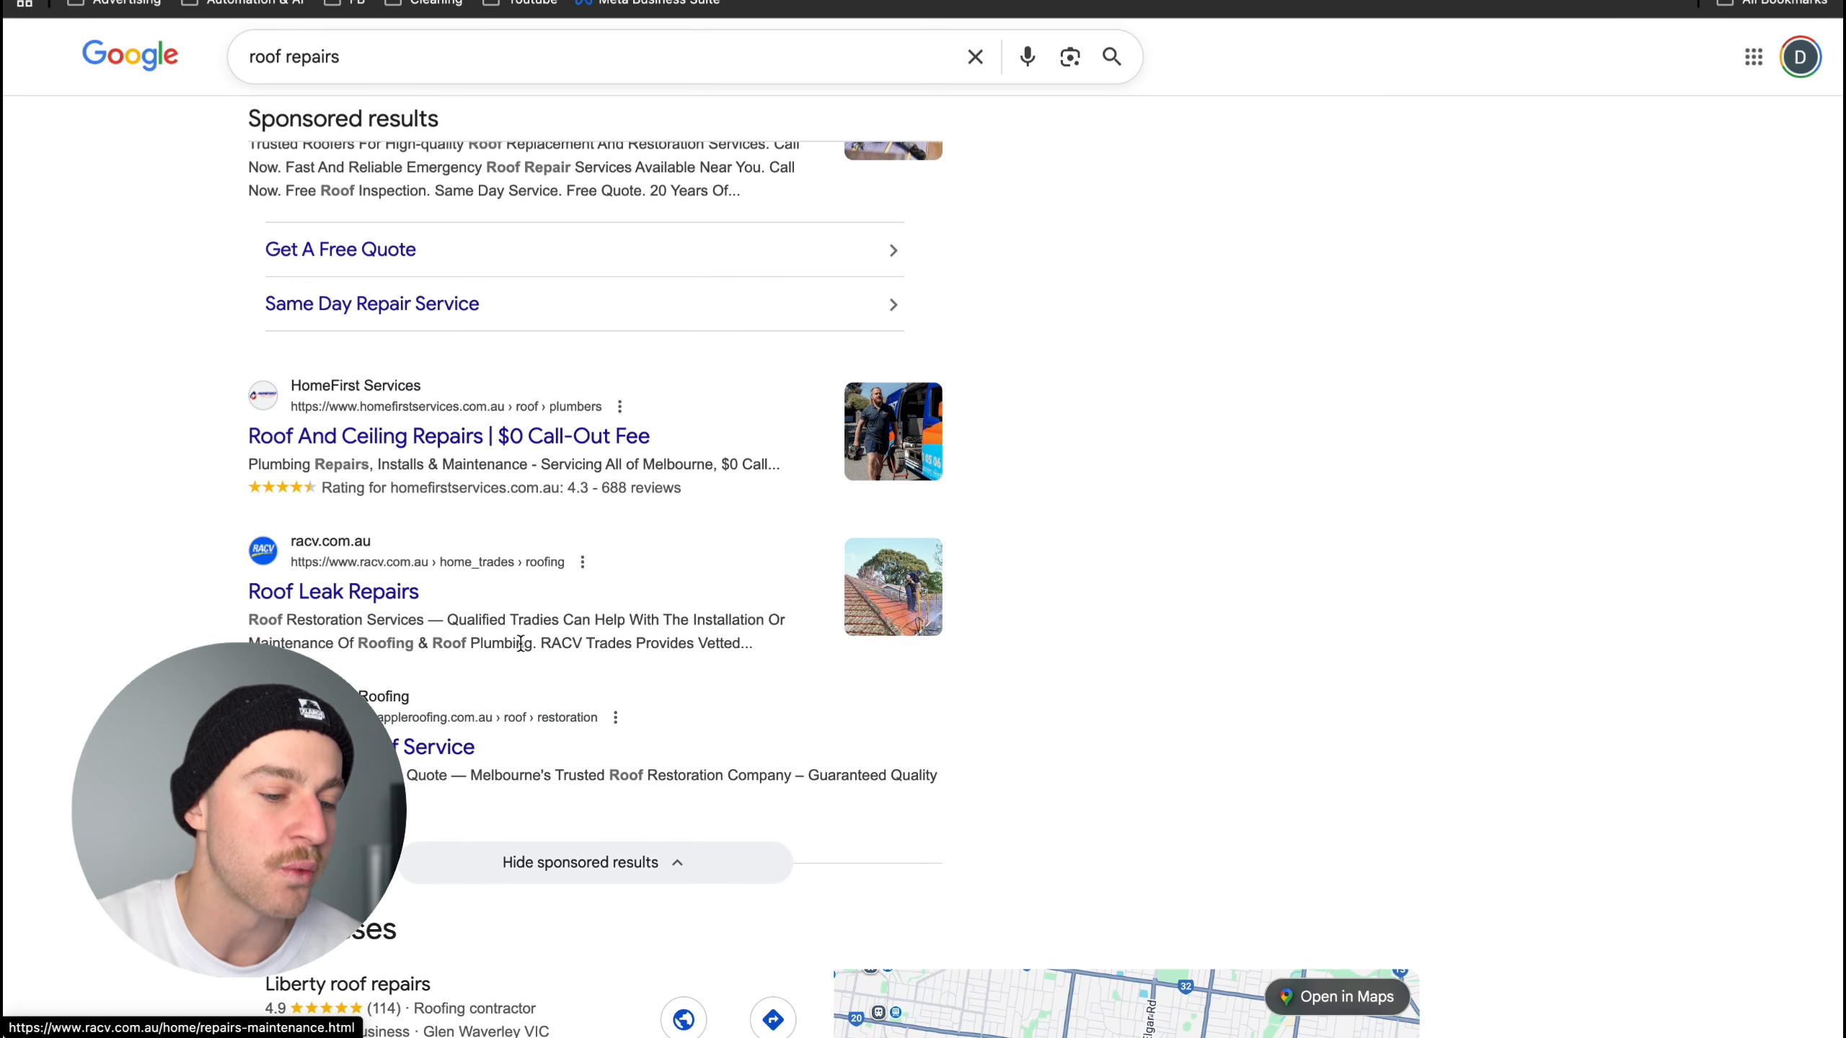
{"action": "scroll", "coordinate": [289, 607], "scroll_direction": "up", "scroll_amount": 5}
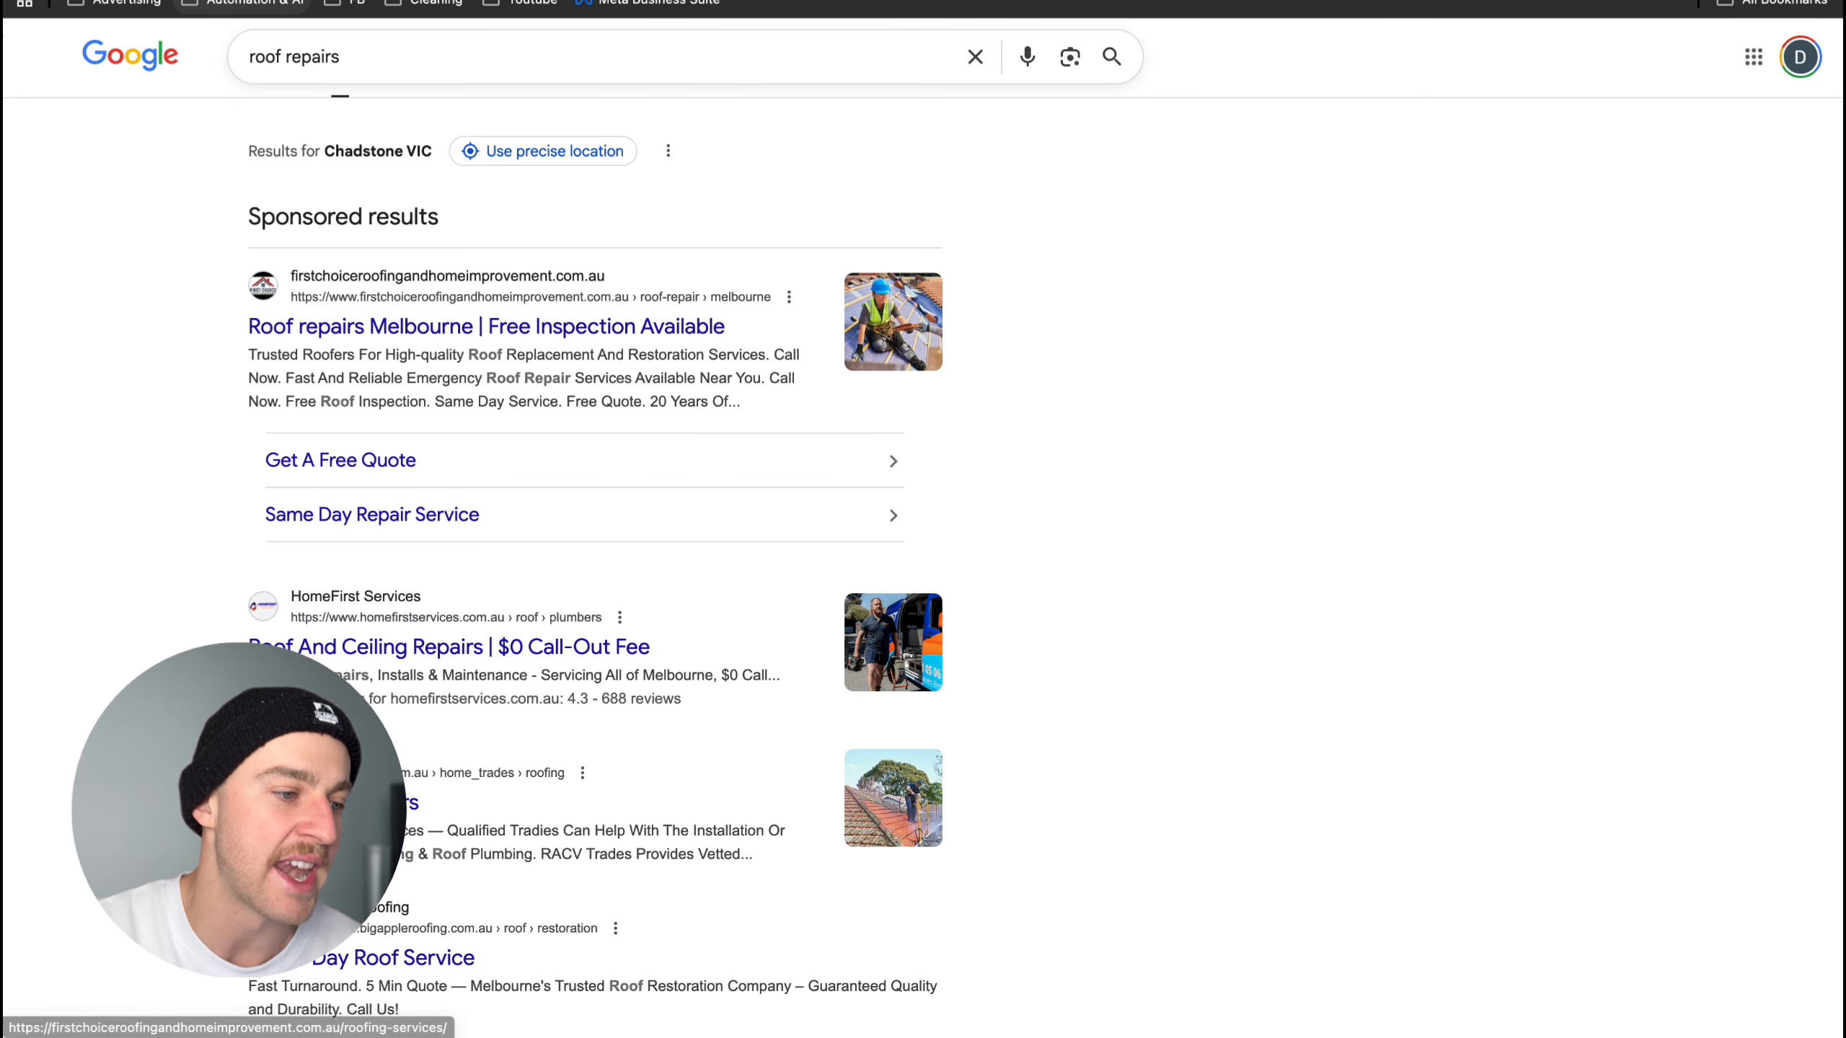
{"action": "left_click", "coordinate": [225, 1]}
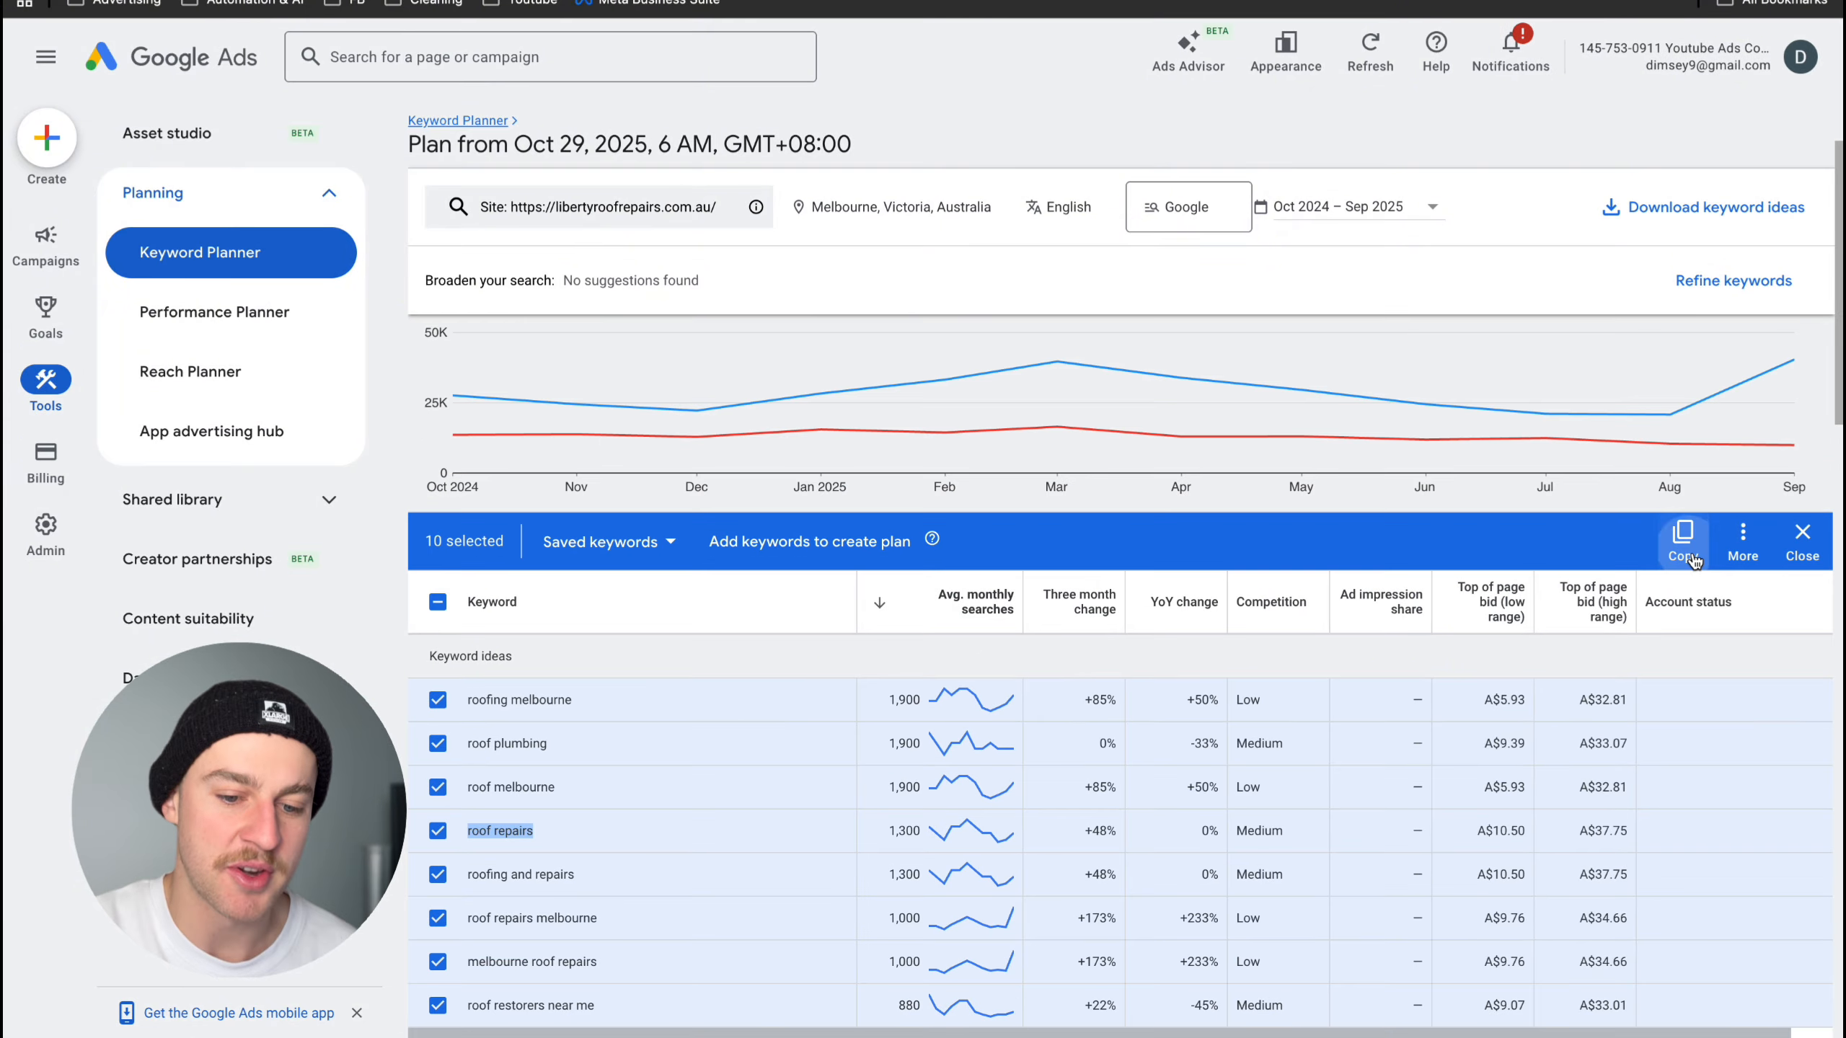
- Copy the ten selected keyword ideas and start a new campaign with the Leads objective from the campaigns overview
{"action": "left_click", "coordinate": [1692, 557]}
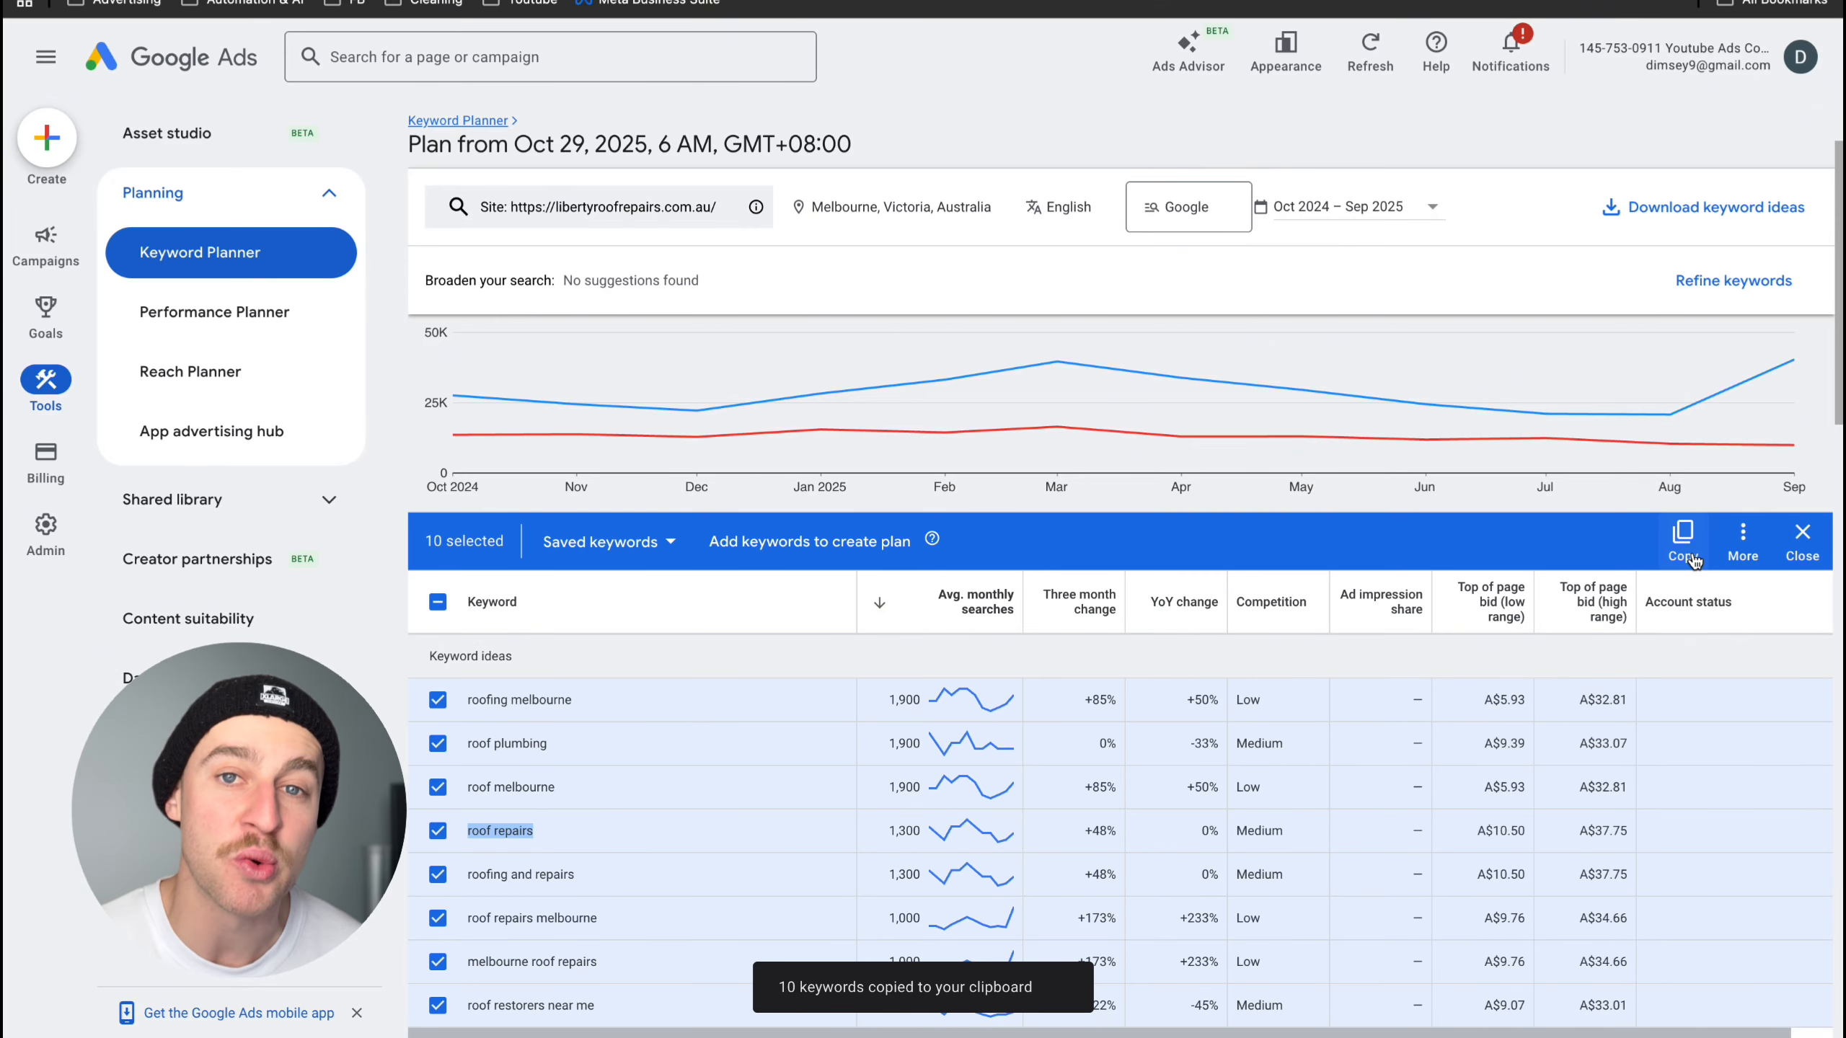
{"action": "mouse_move", "coordinate": [57, 270]}
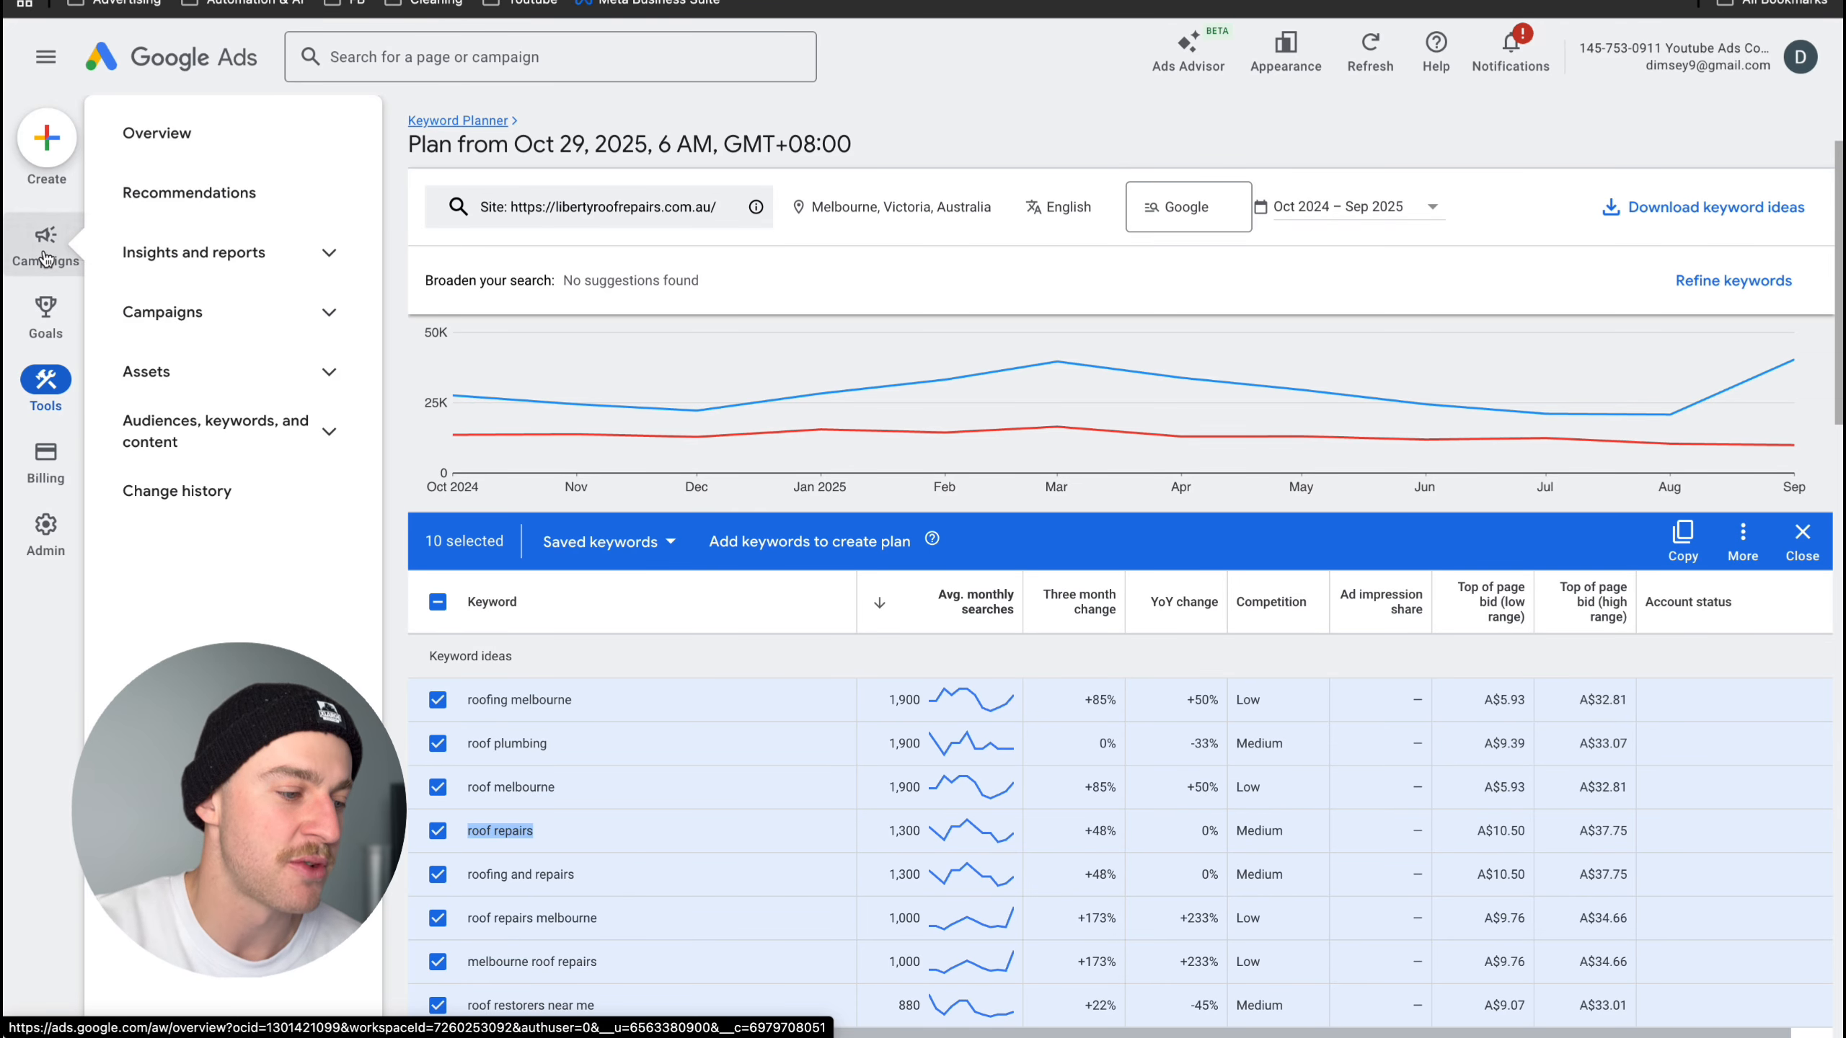
{"action": "left_click", "coordinate": [45, 256]}
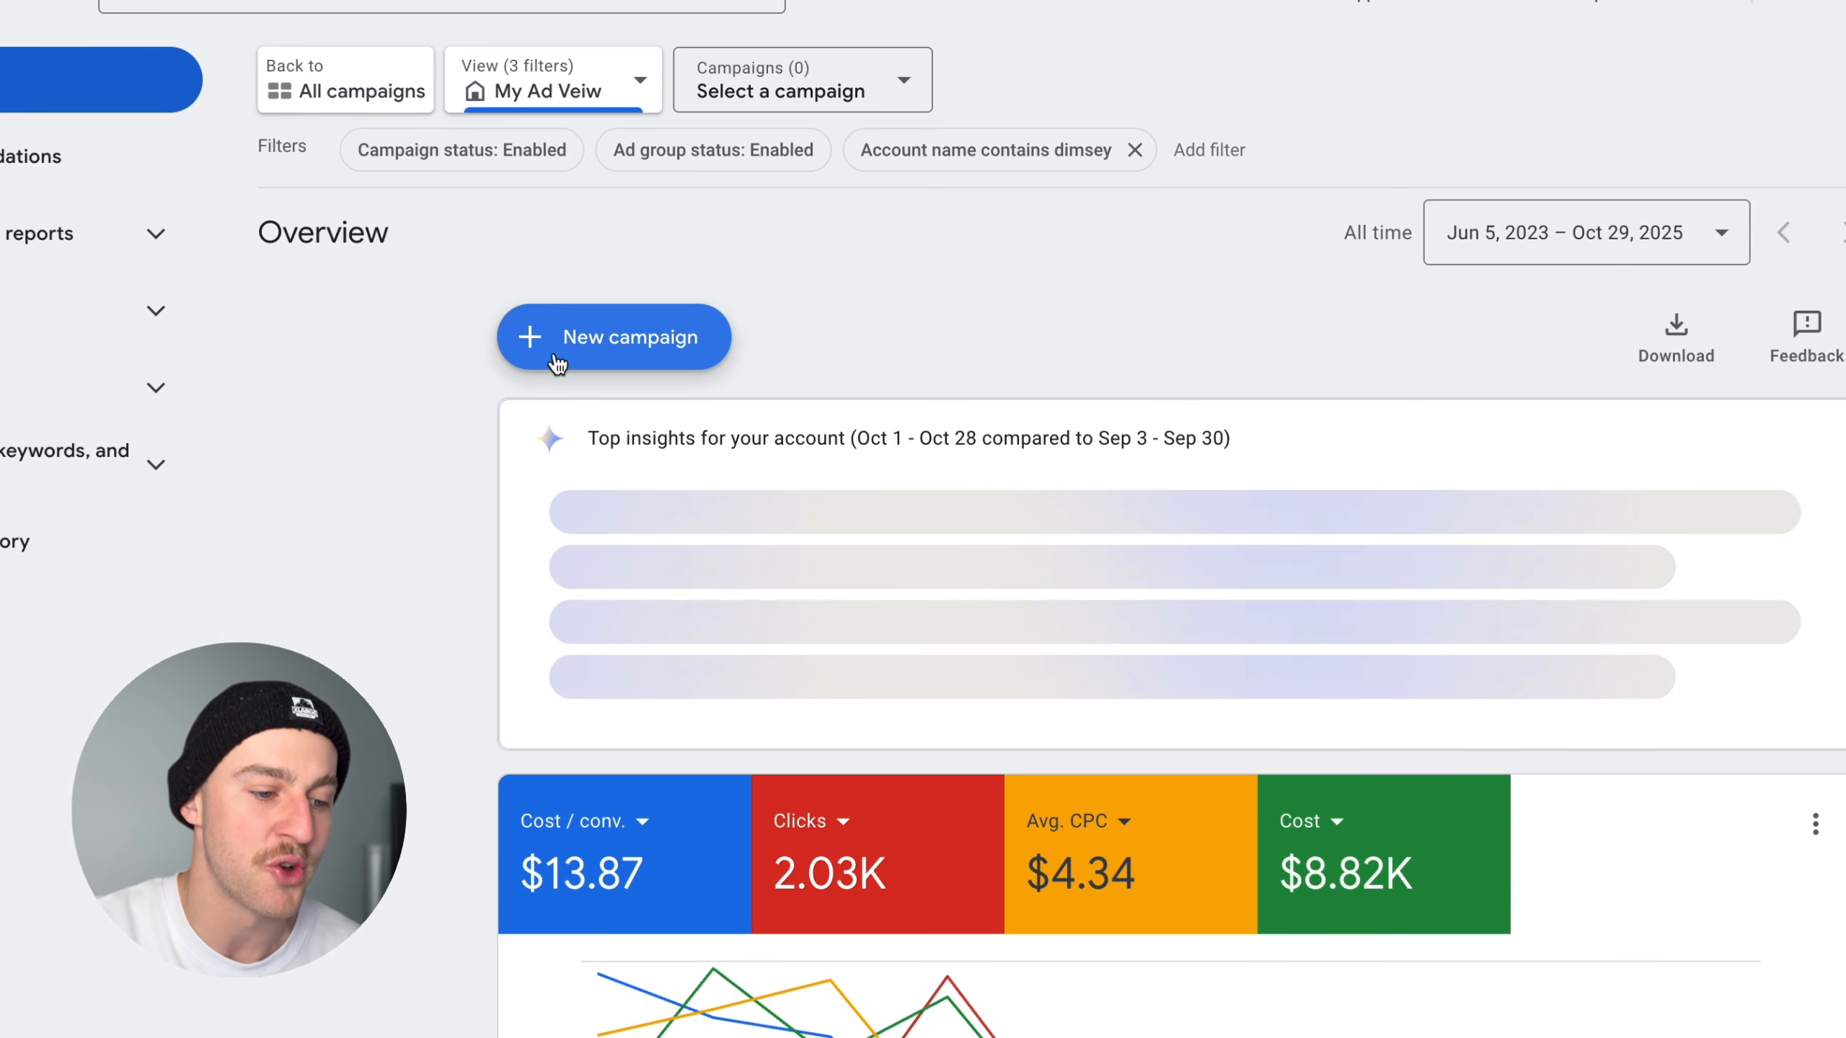
{"action": "left_click", "coordinate": [558, 363]}
{"action": "left_click", "coordinate": [626, 379]}
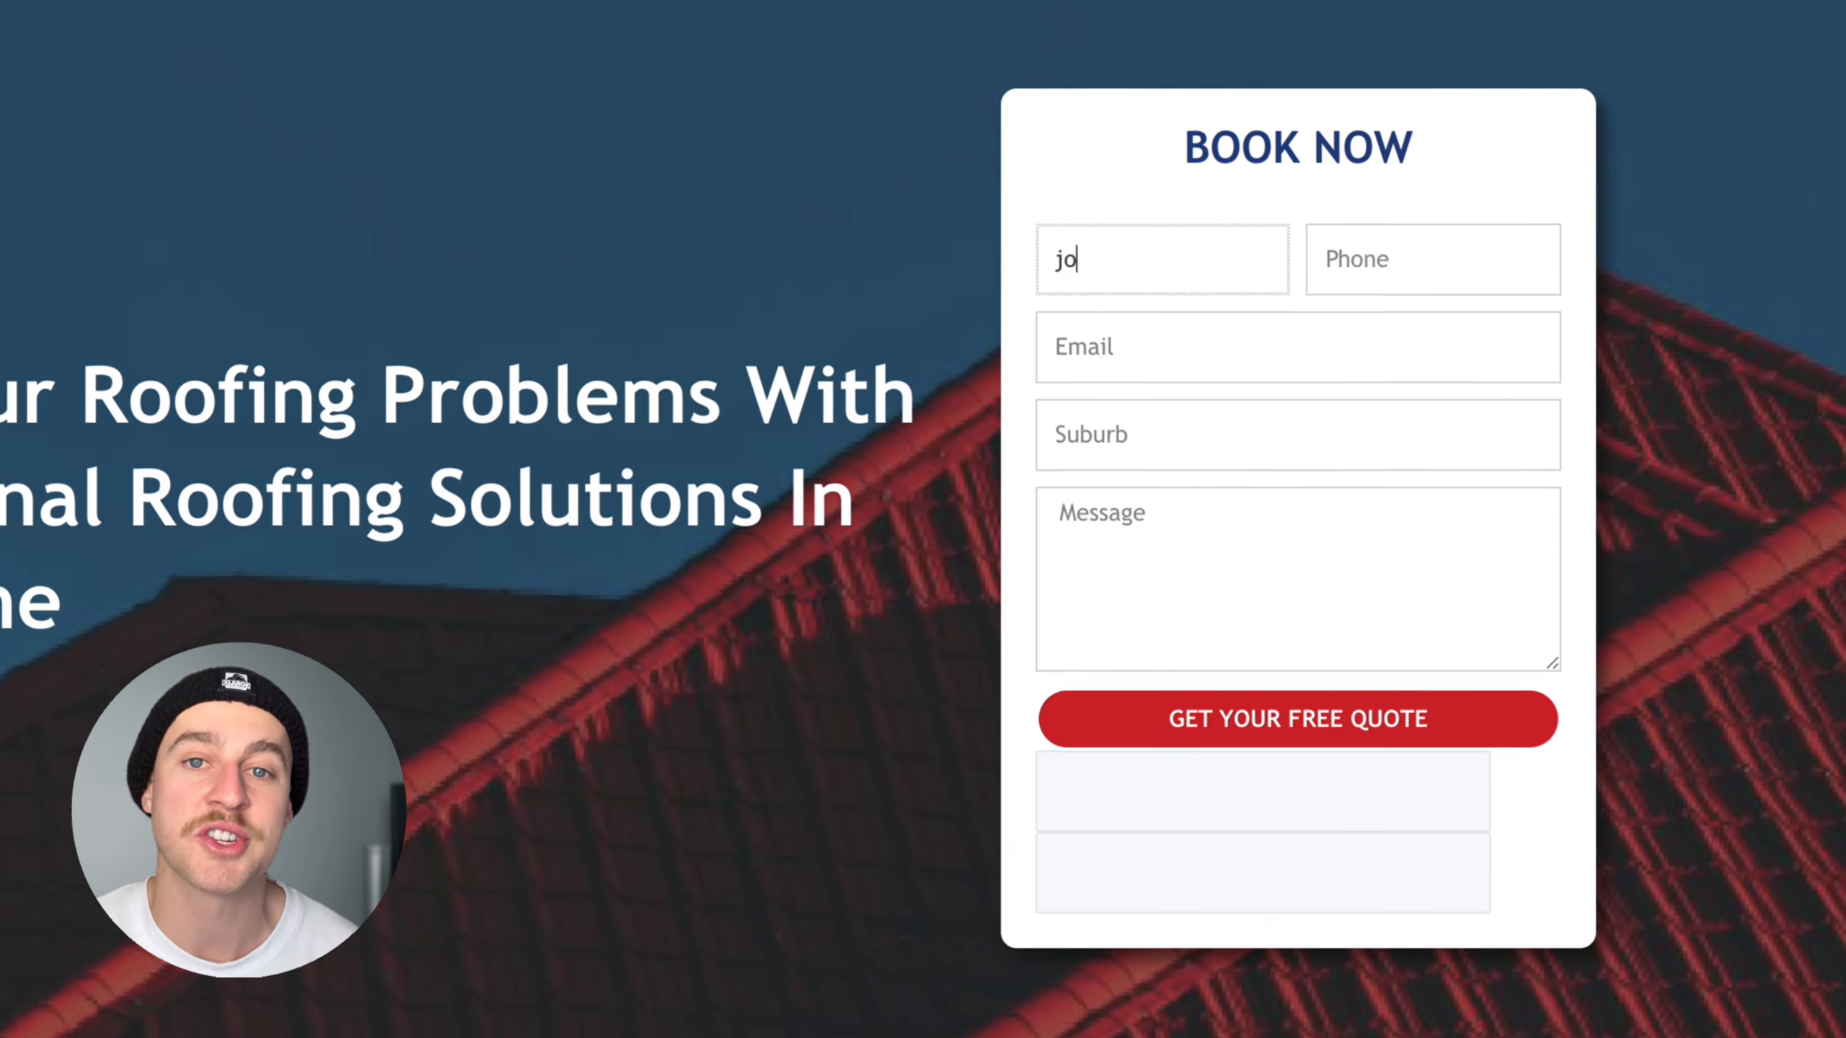
- Fill in the customer's name, phone number and email on the roofing website's Book Now form
{"action": "type", "text": "n"}
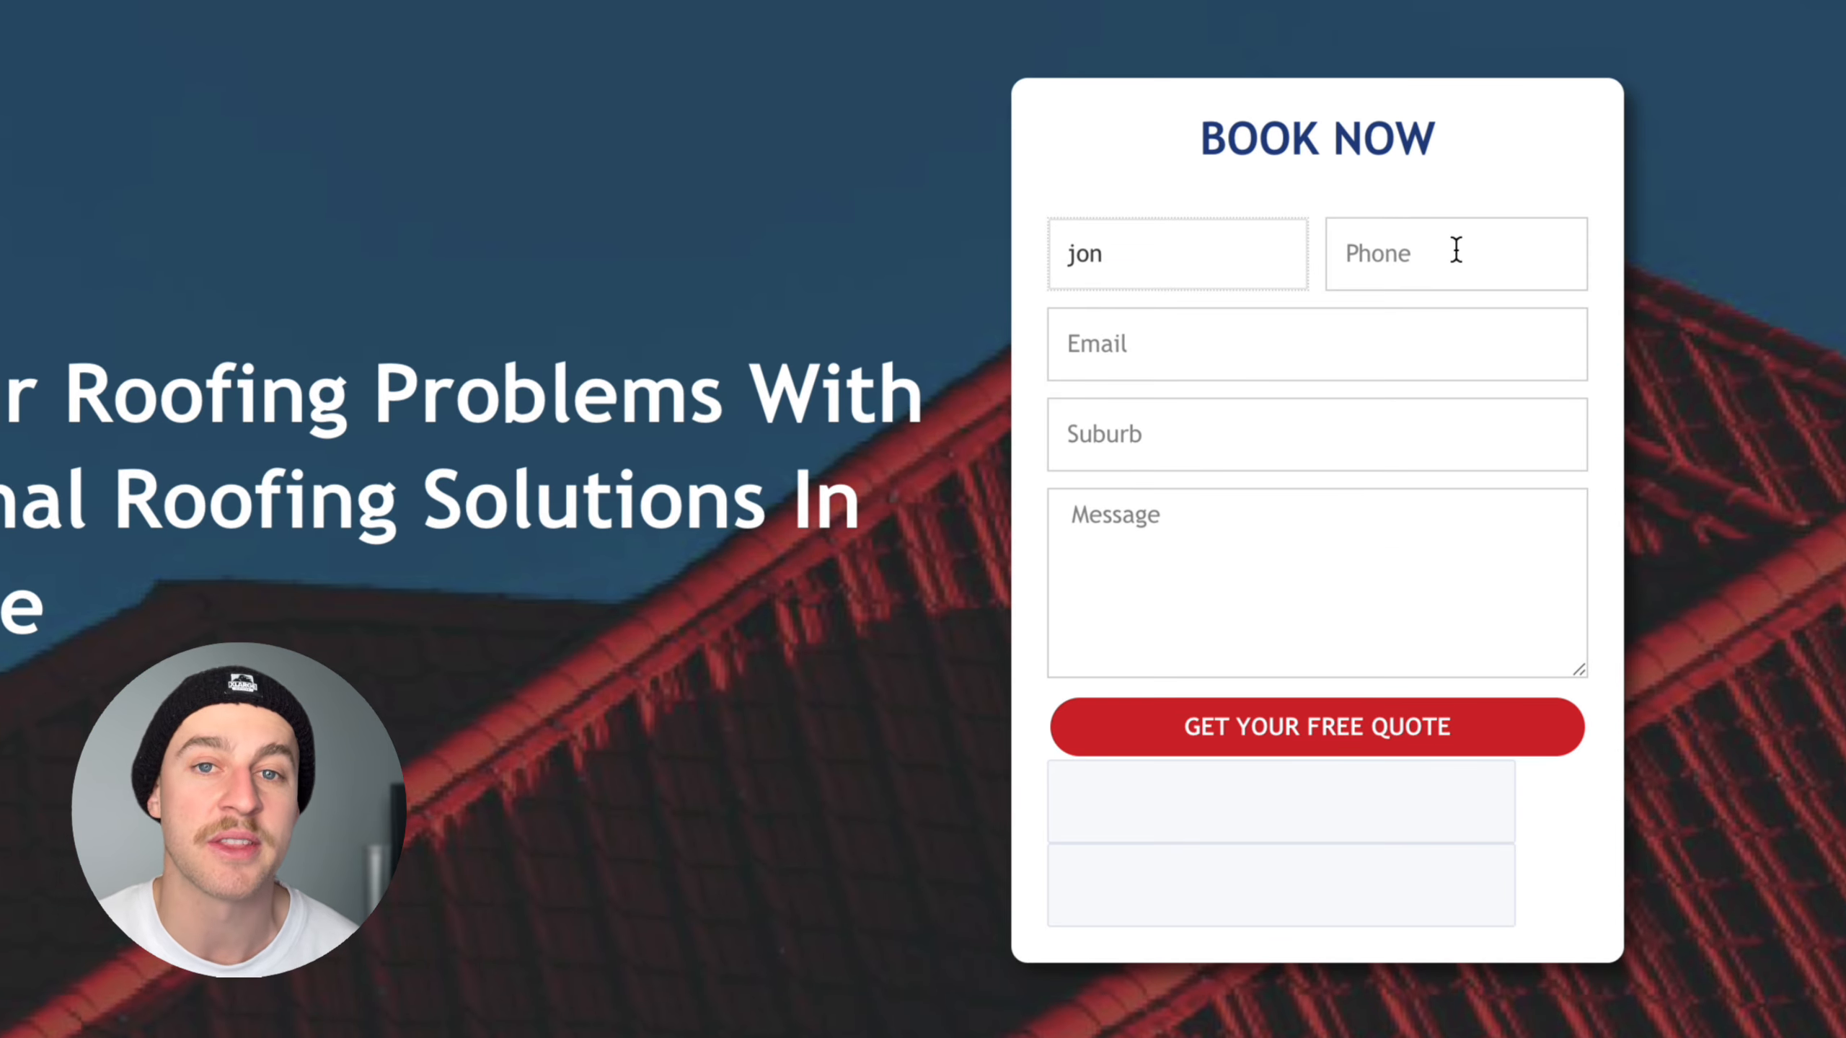
{"action": "left_click", "coordinate": [1454, 252]}
{"action": "type", "text": "55555555"}
{"action": "key", "text": "Tab"}
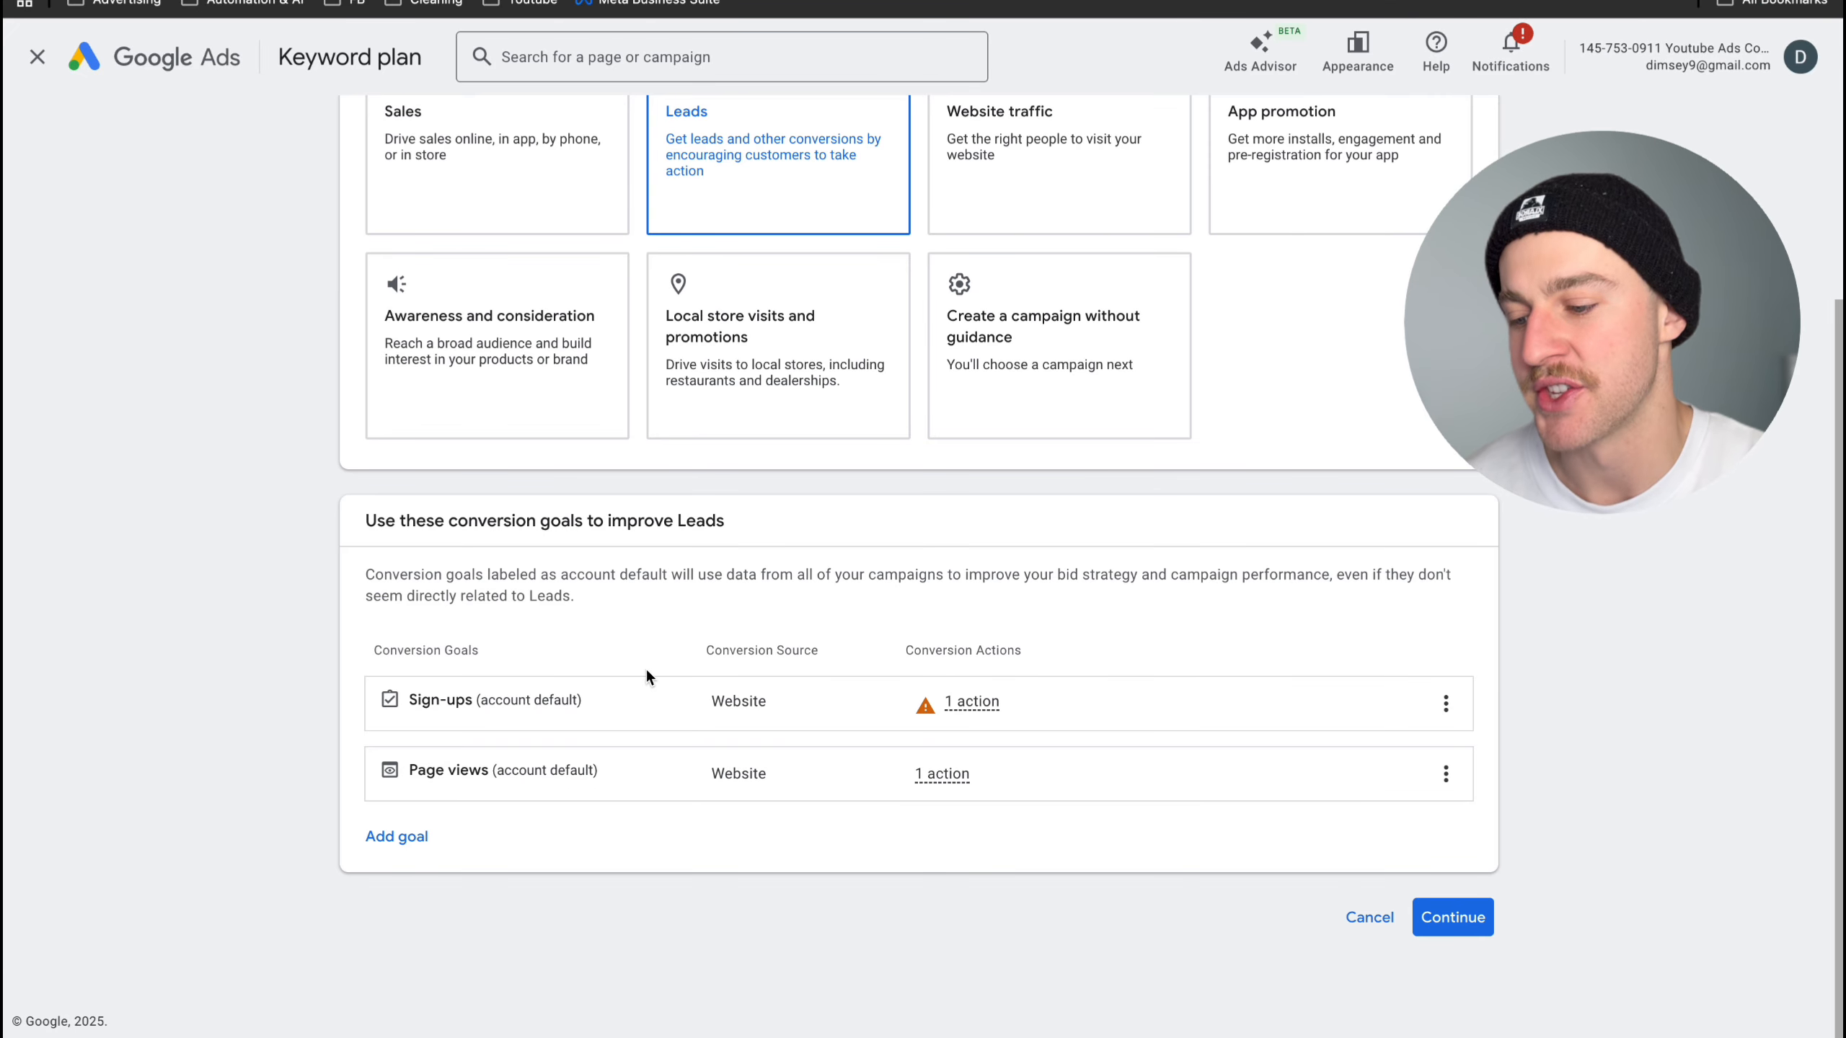
- Add Phone call leads as a conversion goal for the Leads campaign and continue to the campaign types
{"action": "left_click", "coordinate": [418, 837]}
{"action": "left_click", "coordinate": [440, 839]}
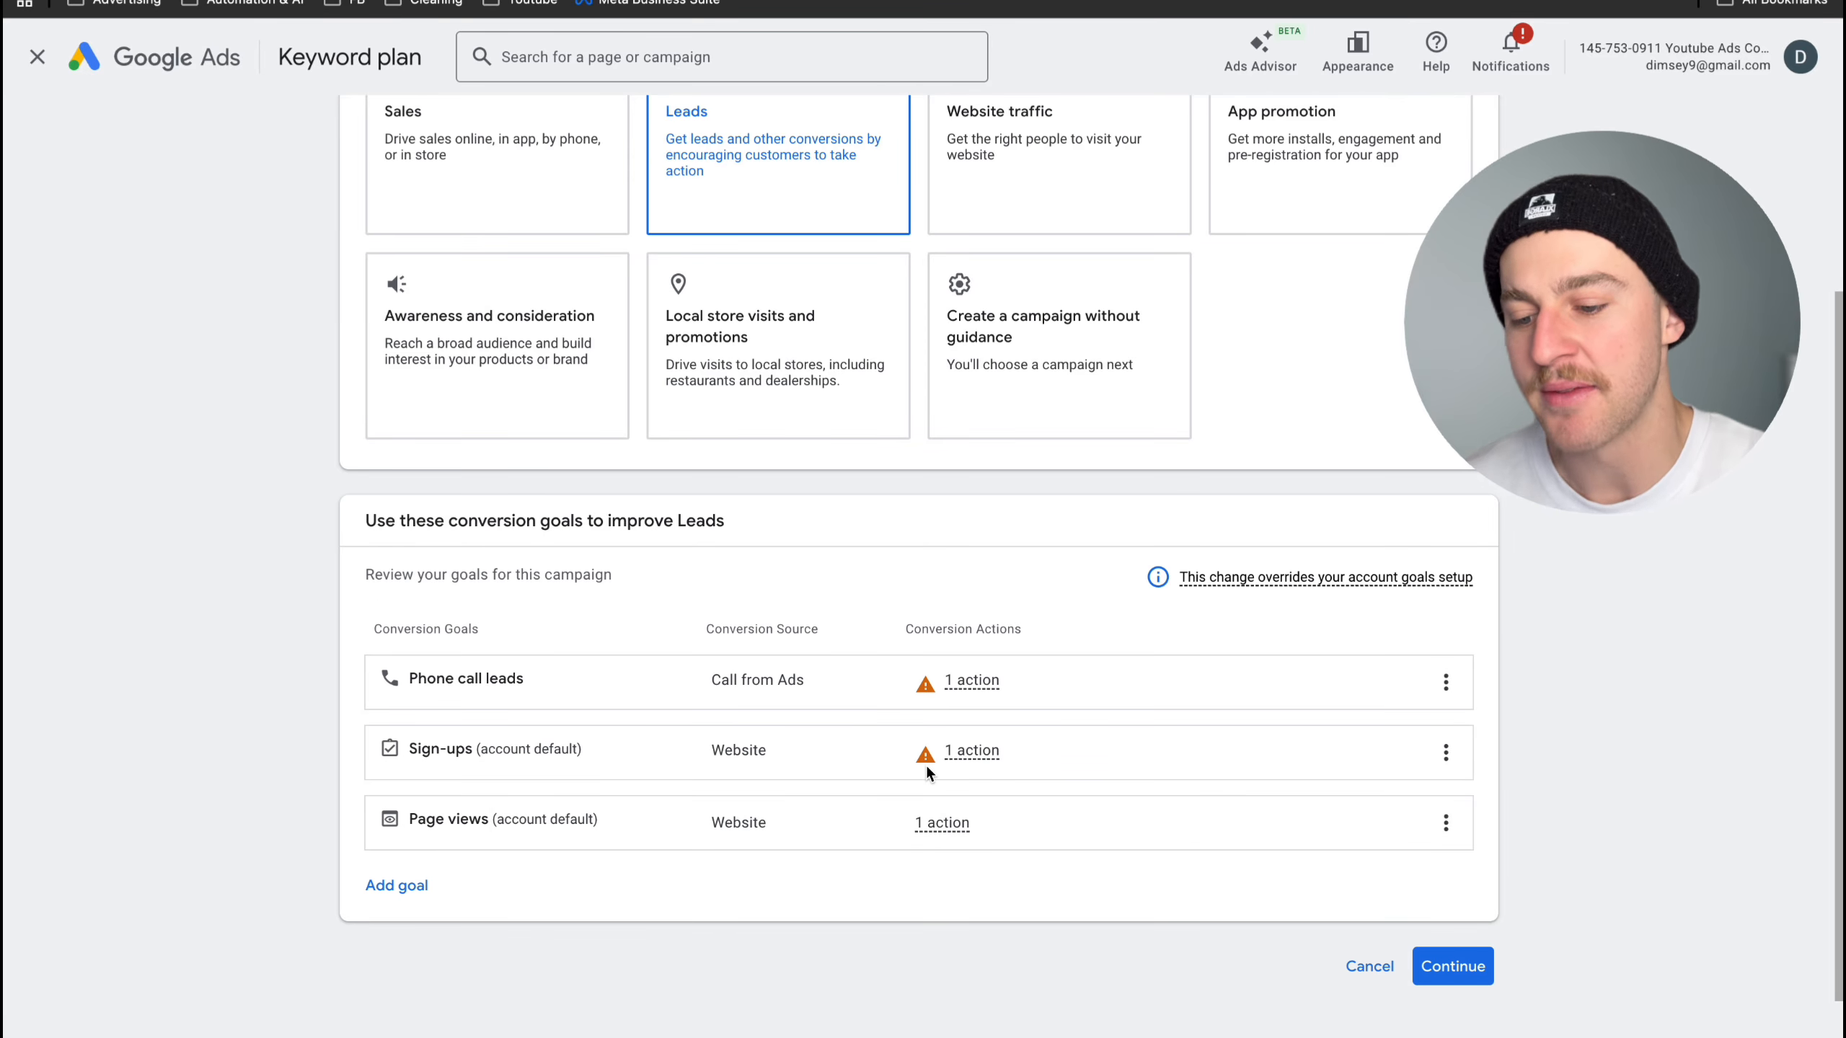
{"action": "mouse_move", "coordinate": [963, 762]}
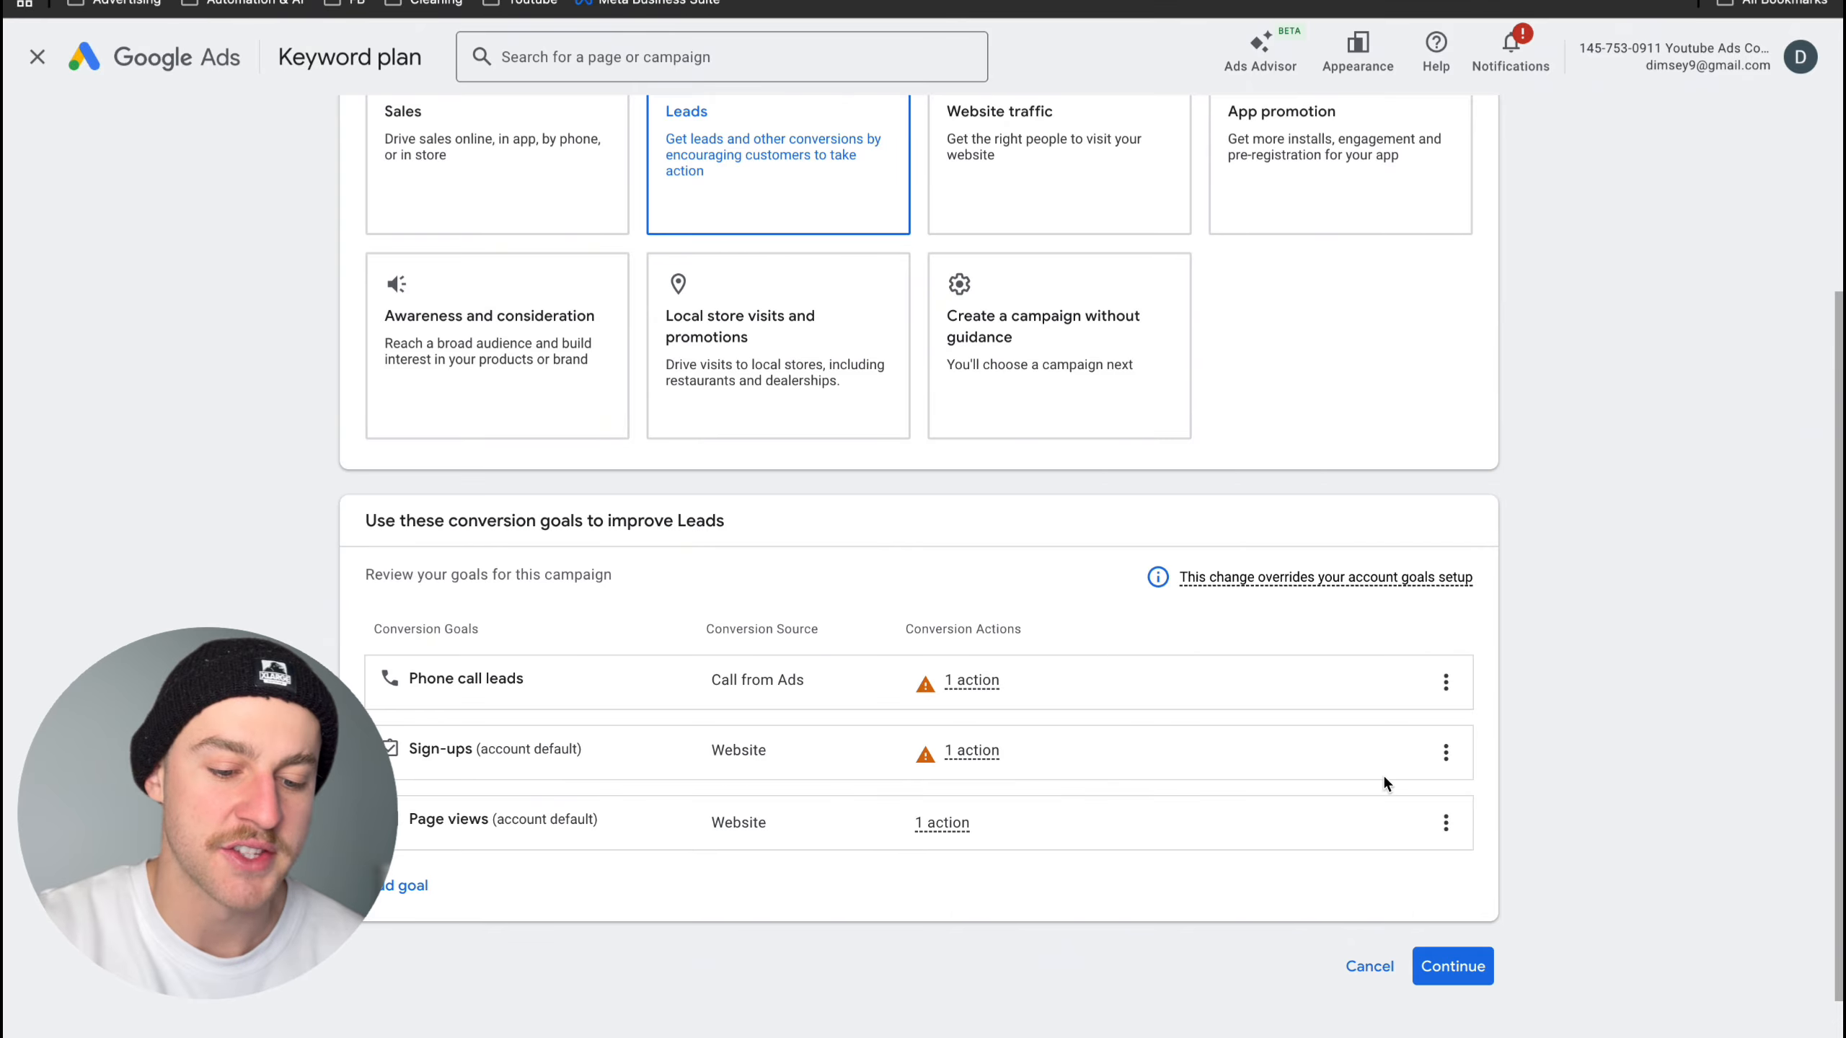
{"action": "left_click", "coordinate": [1453, 966]}
- Choose Search as the campaign type
{"action": "scroll", "coordinate": [1315, 909], "scroll_direction": "down", "scroll_amount": 5}
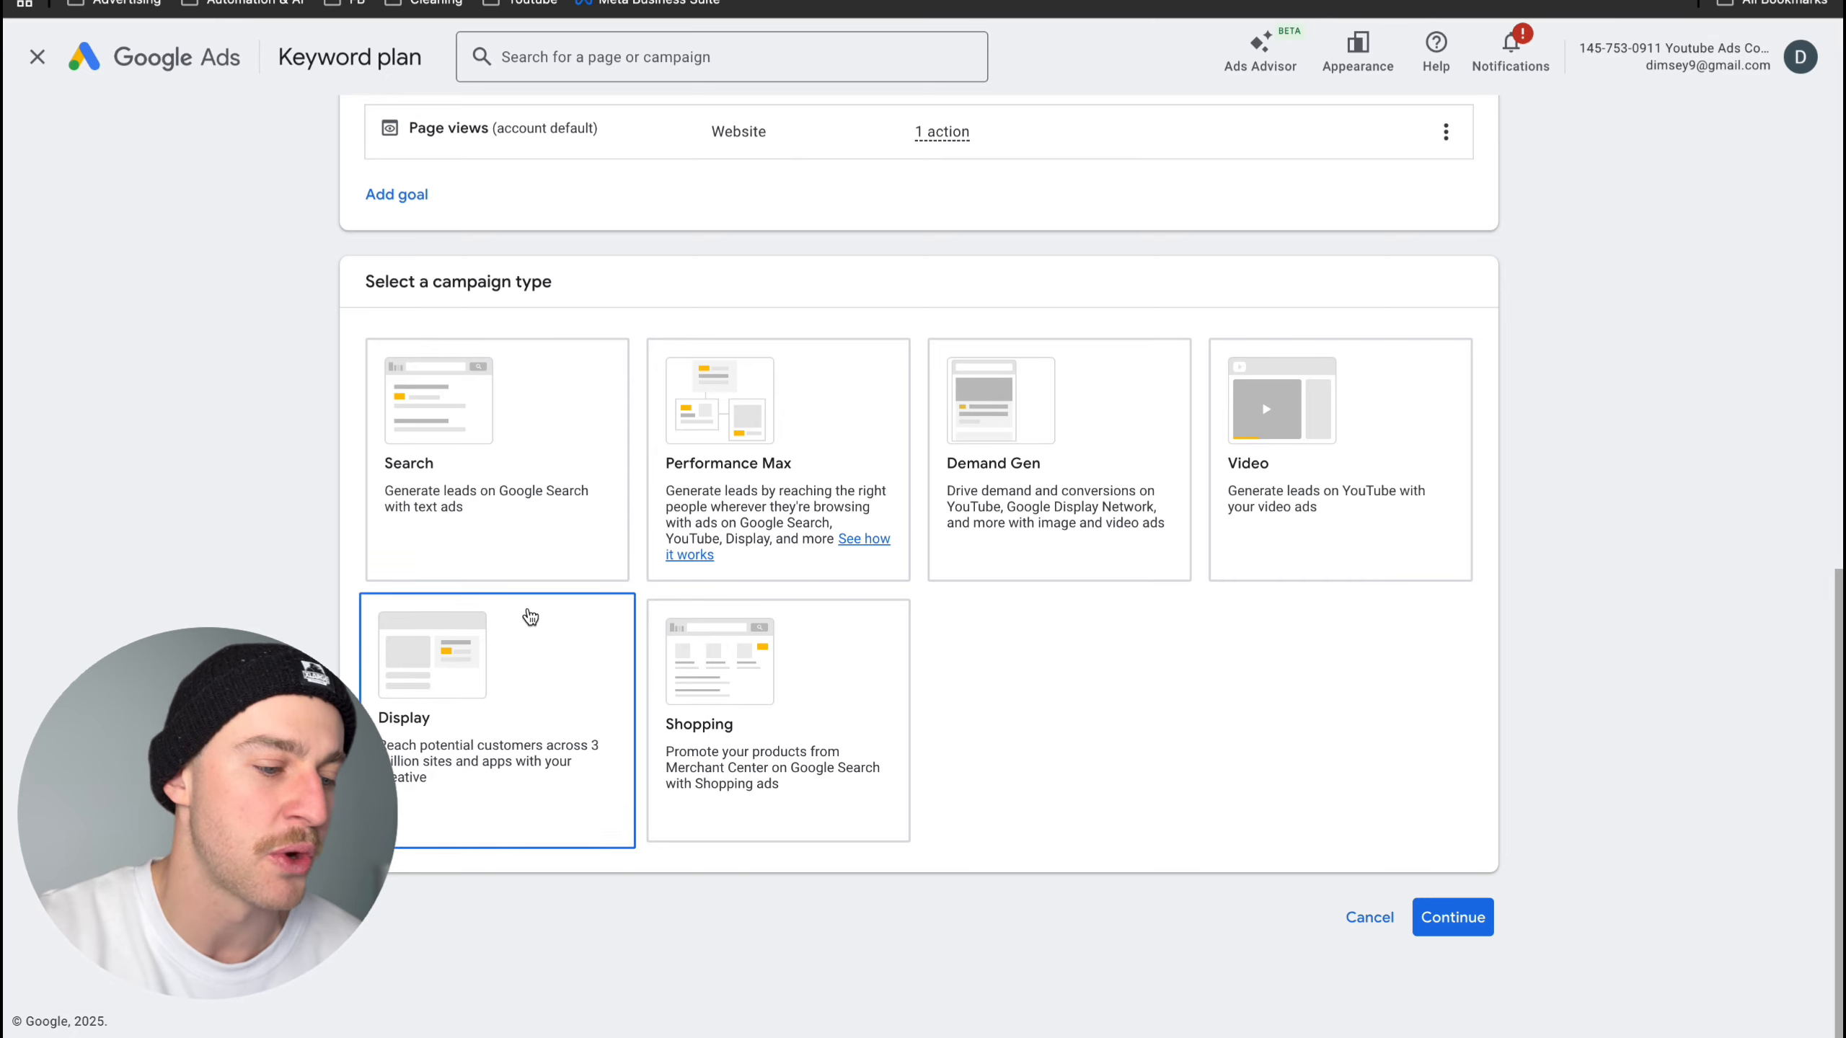
{"action": "left_click", "coordinate": [535, 523]}
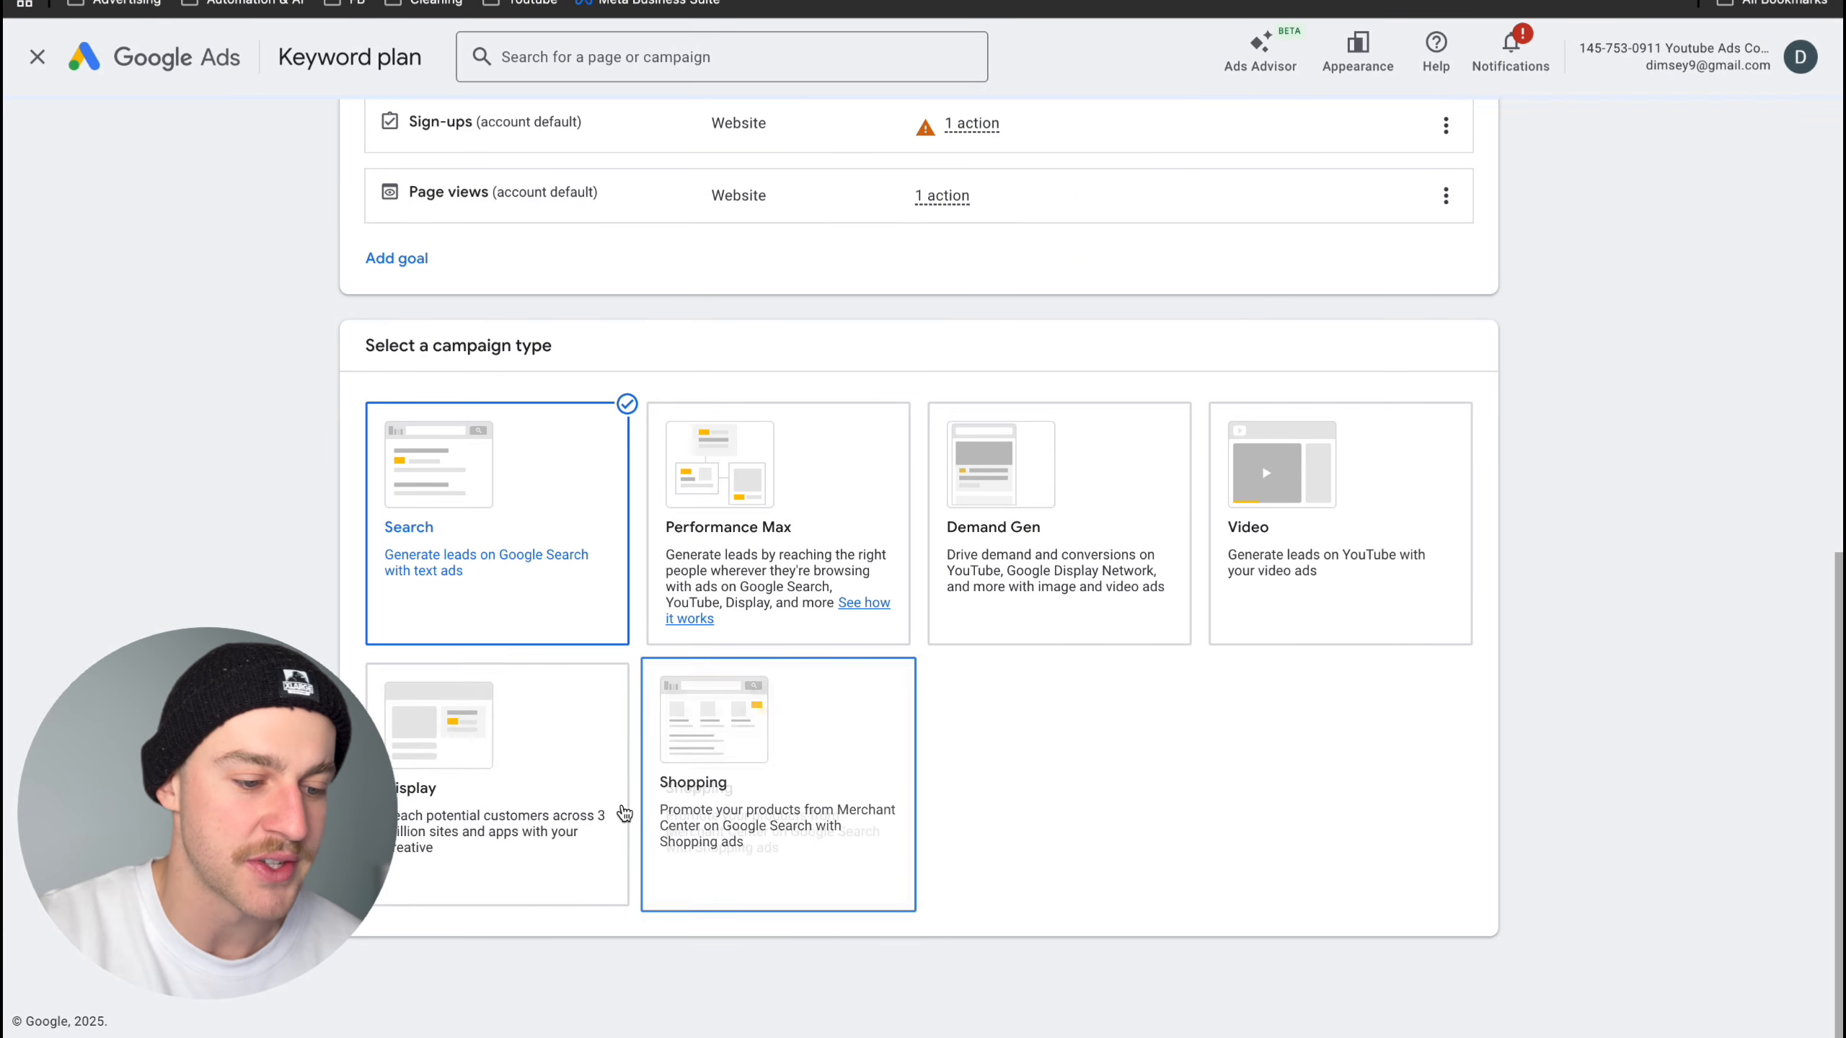
{"action": "scroll", "coordinate": [824, 587], "scroll_direction": "down", "scroll_amount": 5}
{"action": "scroll", "coordinate": [832, 604], "scroll_direction": "up", "scroll_amount": 2}
{"action": "scroll", "coordinate": [947, 509], "scroll_direction": "up", "scroll_amount": 1}
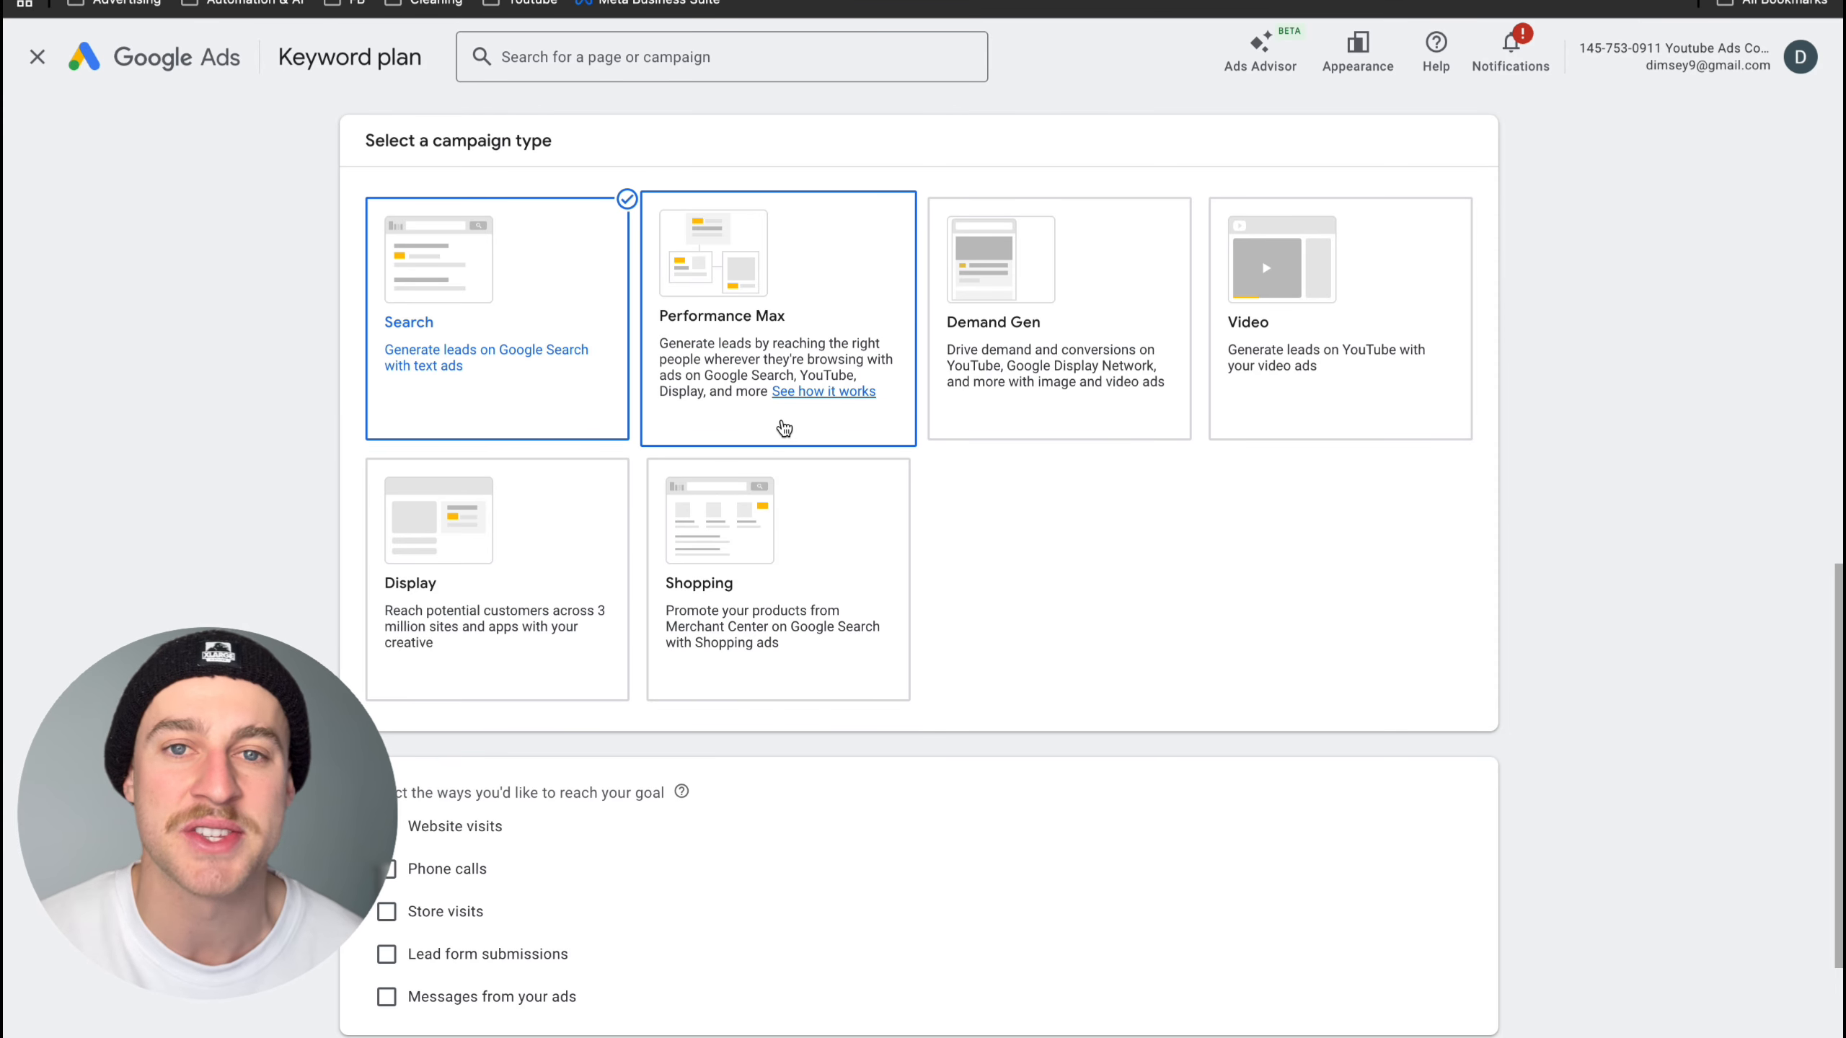
{"action": "scroll", "coordinate": [985, 518], "scroll_direction": "down", "scroll_amount": 1}
{"action": "scroll", "coordinate": [985, 518], "scroll_direction": "up", "scroll_amount": 1}
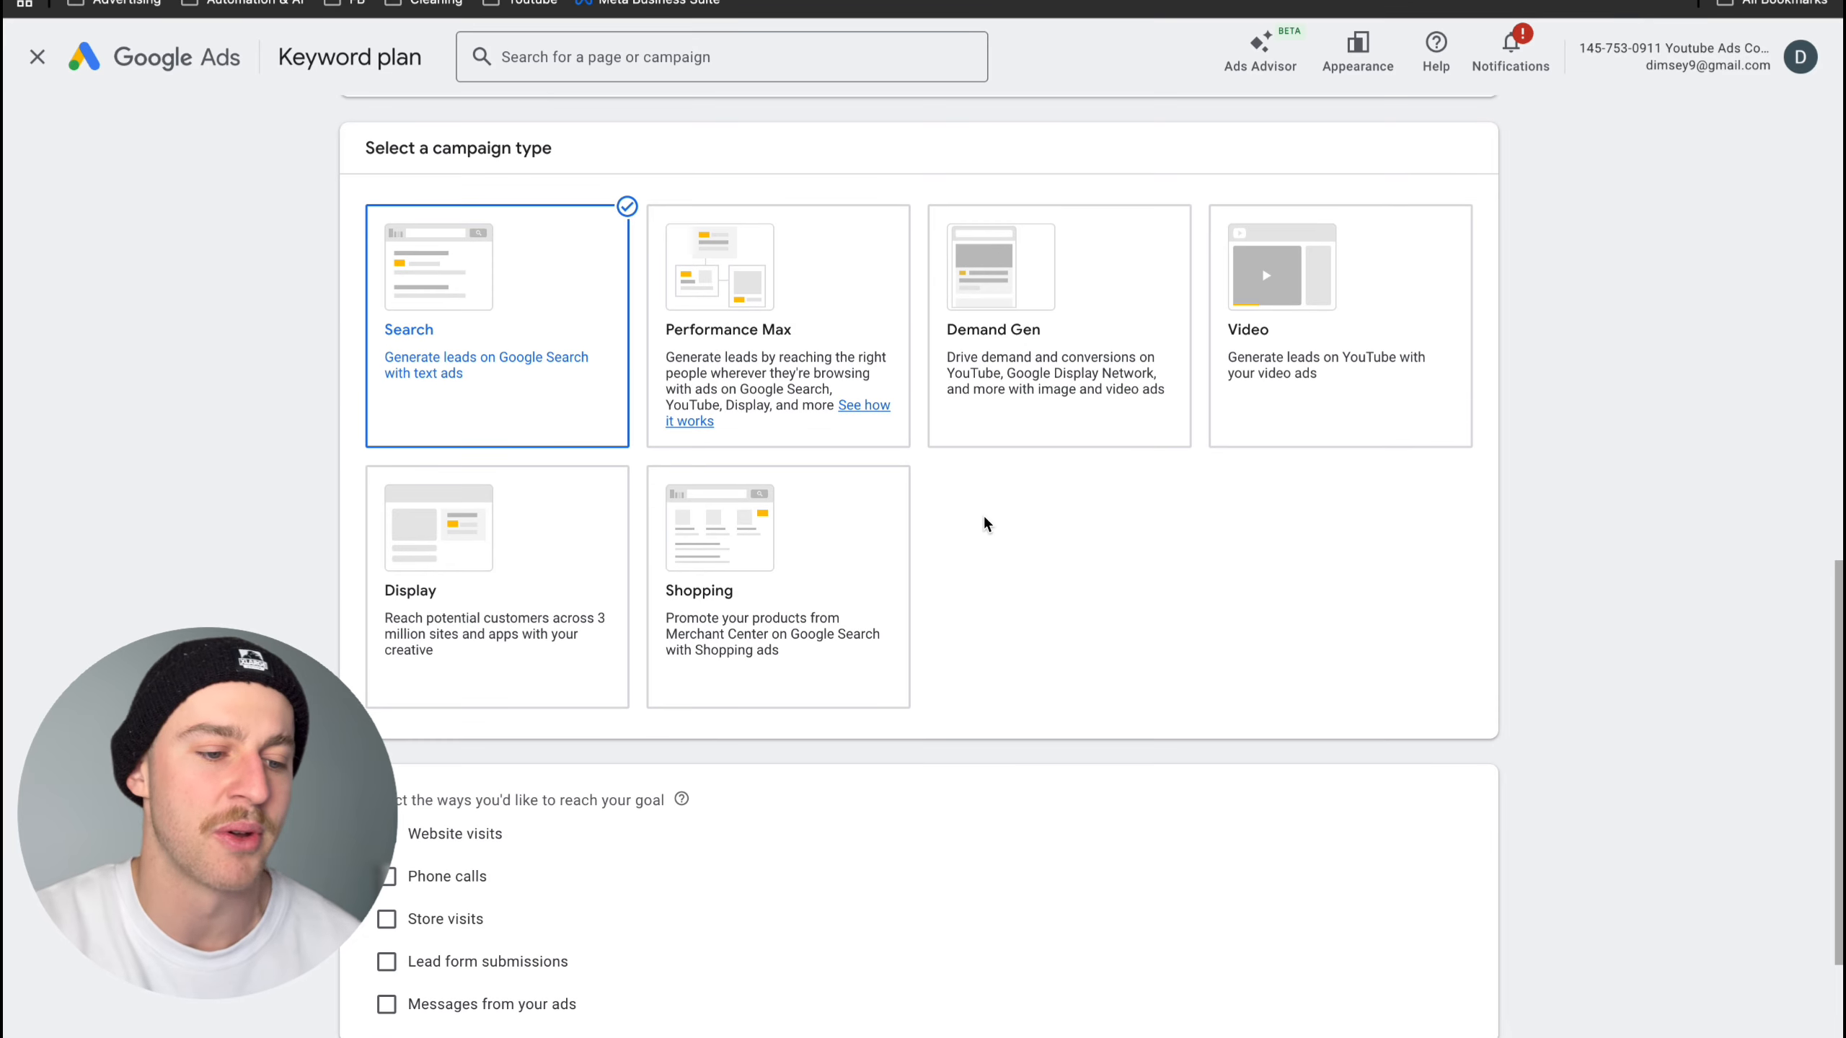
{"action": "scroll", "coordinate": [987, 523], "scroll_direction": "down", "scroll_amount": 1}
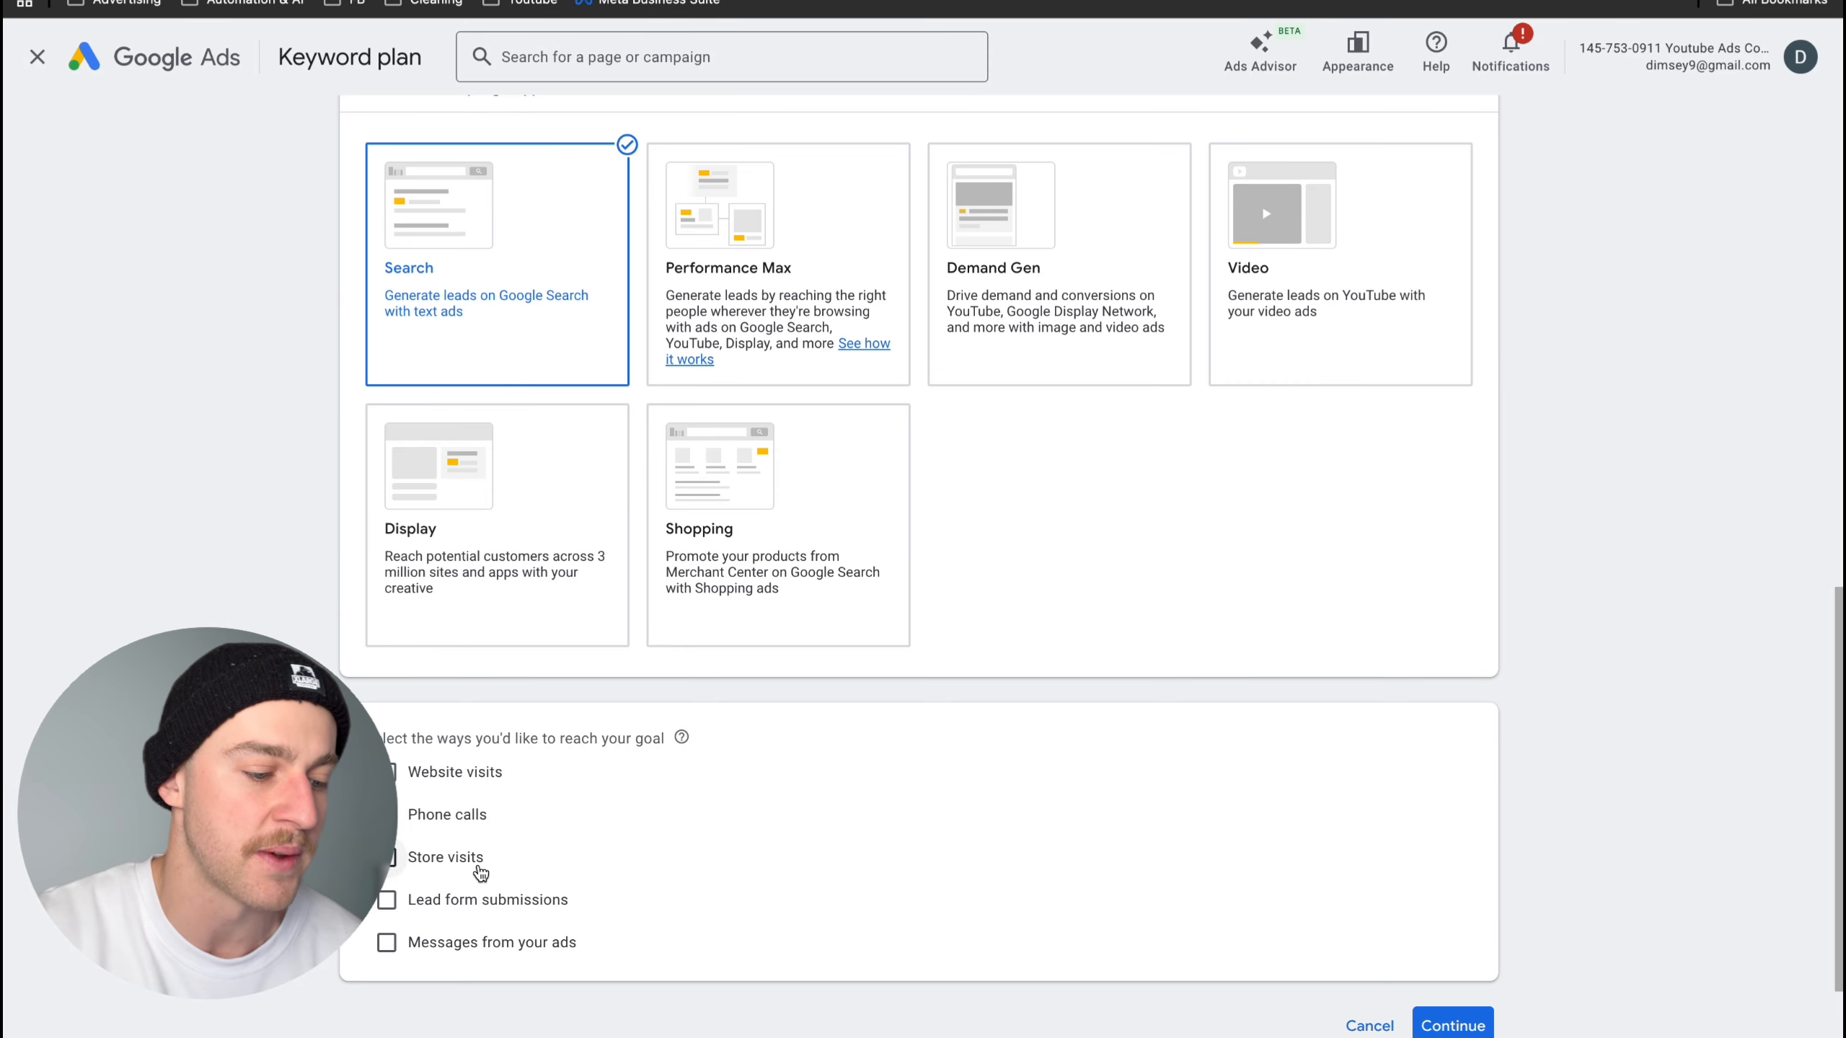
{"action": "scroll", "coordinate": [476, 865], "scroll_direction": "down", "scroll_amount": 1}
{"action": "scroll", "coordinate": [476, 870], "scroll_direction": "down", "scroll_amount": 1}
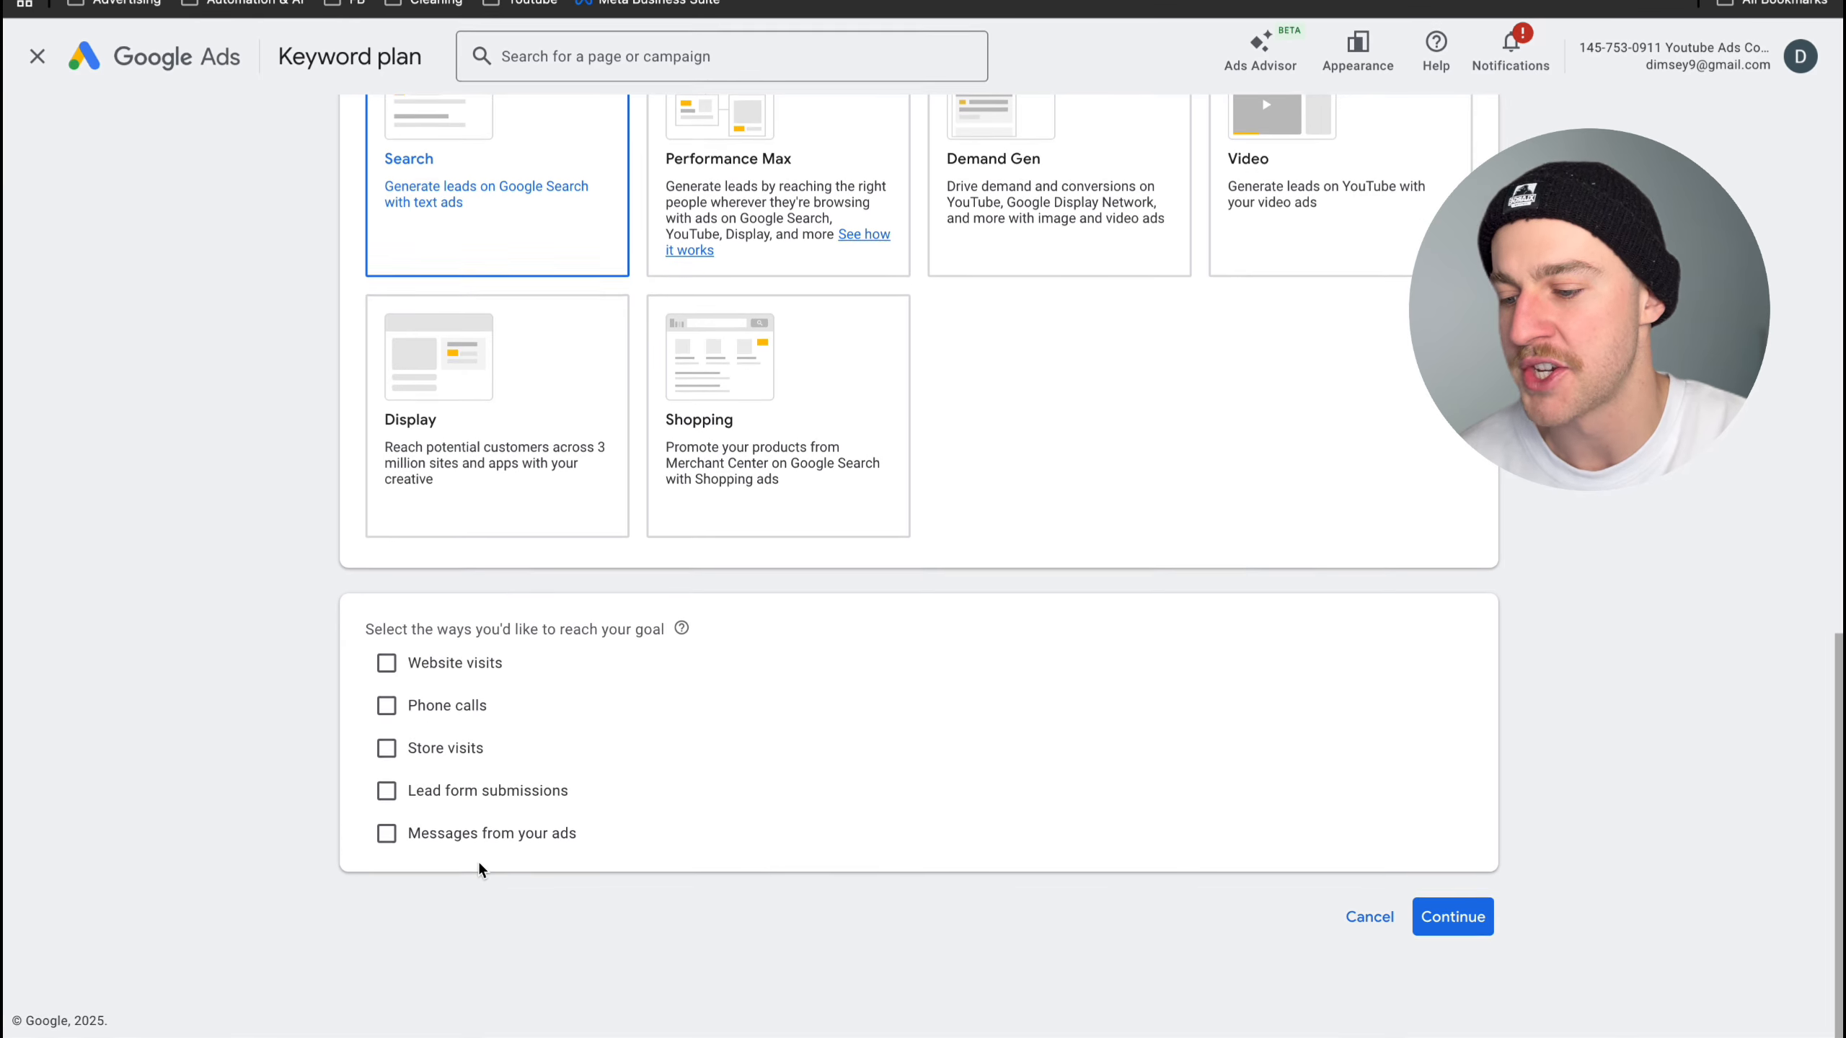
{"action": "left_click", "coordinate": [387, 671]}
{"action": "left_click", "coordinate": [607, 713]}
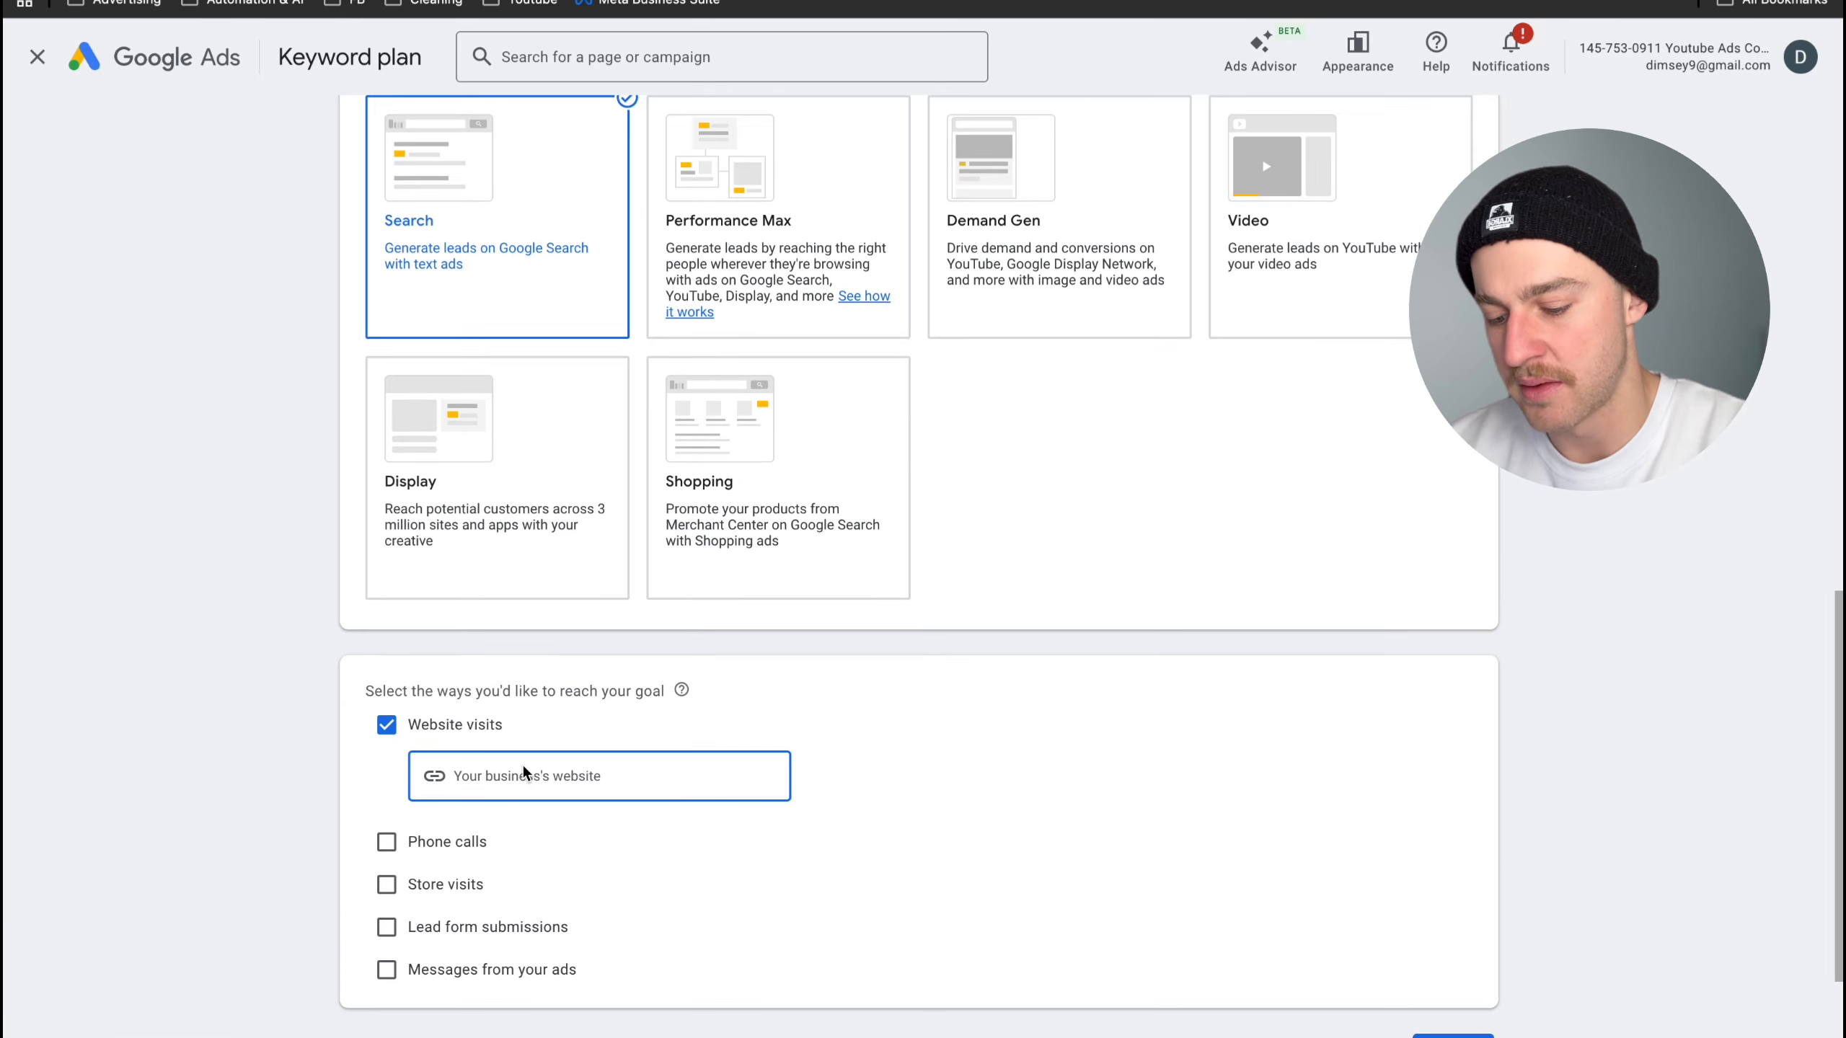
{"action": "key", "text": "ctrl+v"}
{"action": "scroll", "coordinate": [1018, 836], "scroll_direction": "down", "scroll_amount": 1}
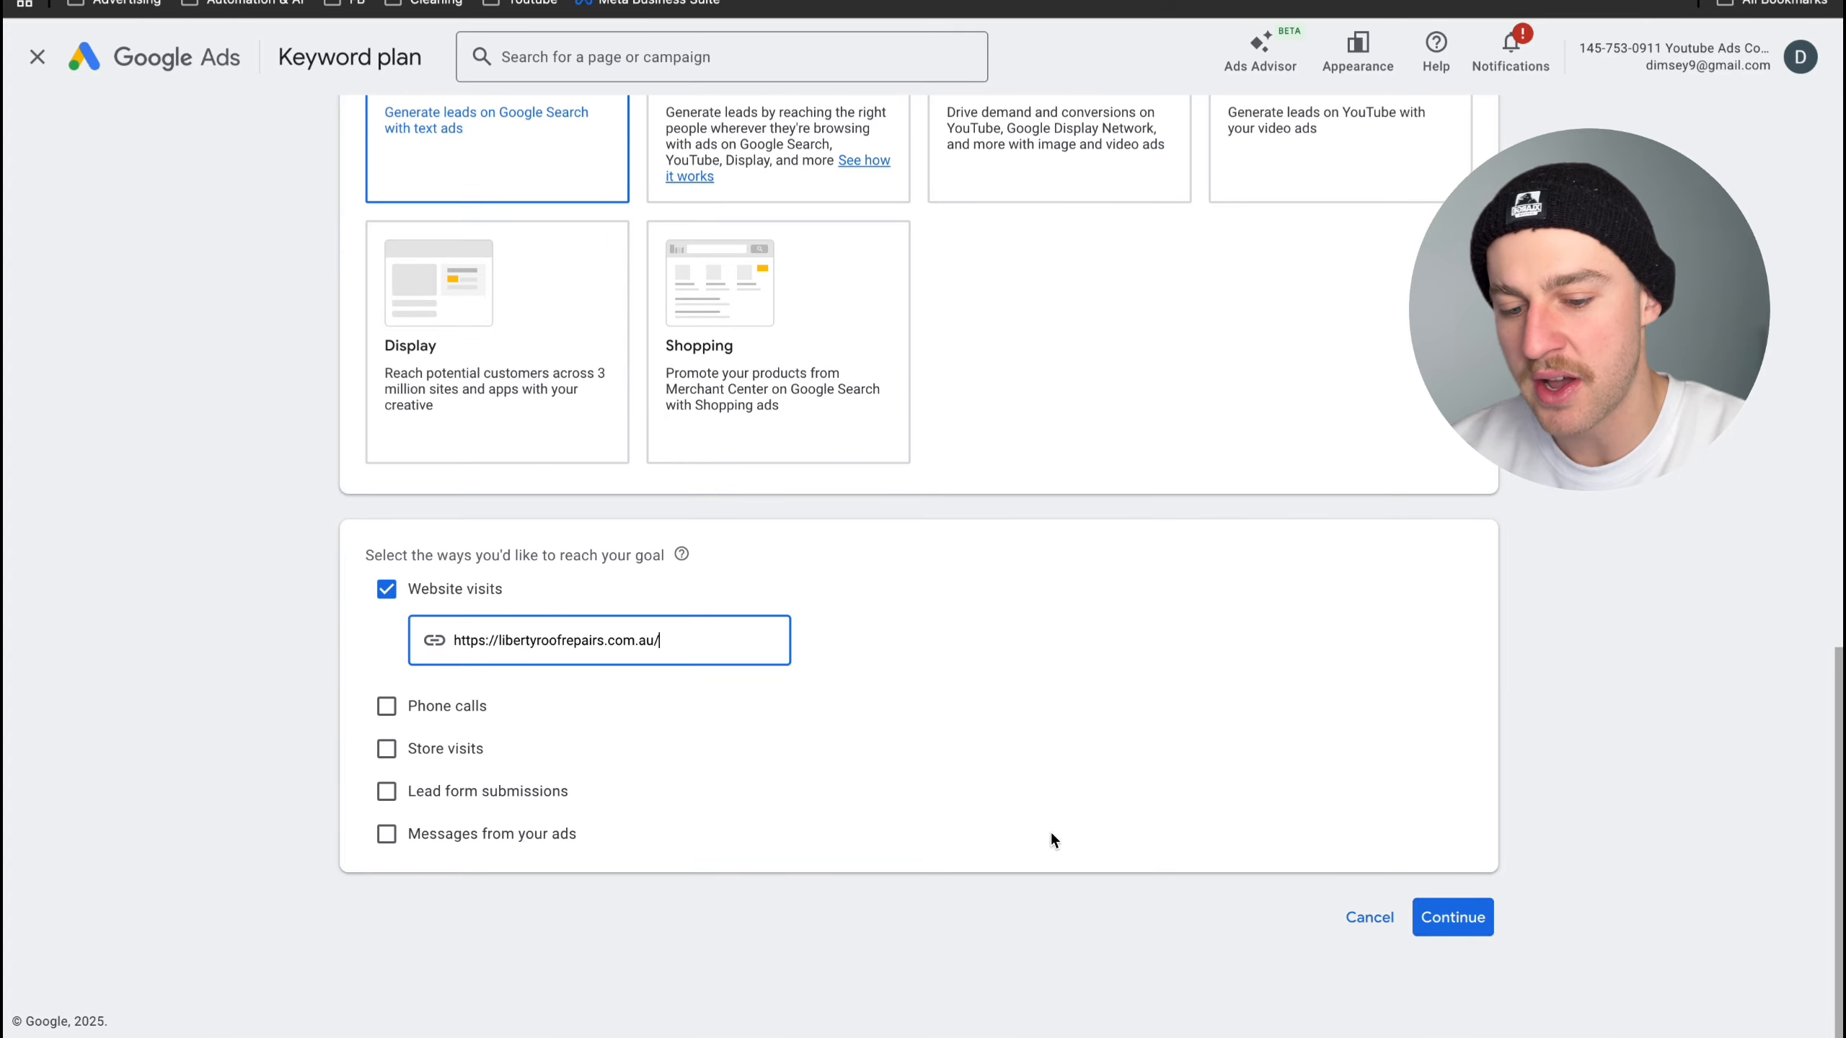
{"action": "left_click", "coordinate": [1463, 925]}
- Replace the default campaign name with "Roofing 01"
{"action": "left_click_drag", "start_coordinate": [604, 784], "coordinate": [355, 798]}
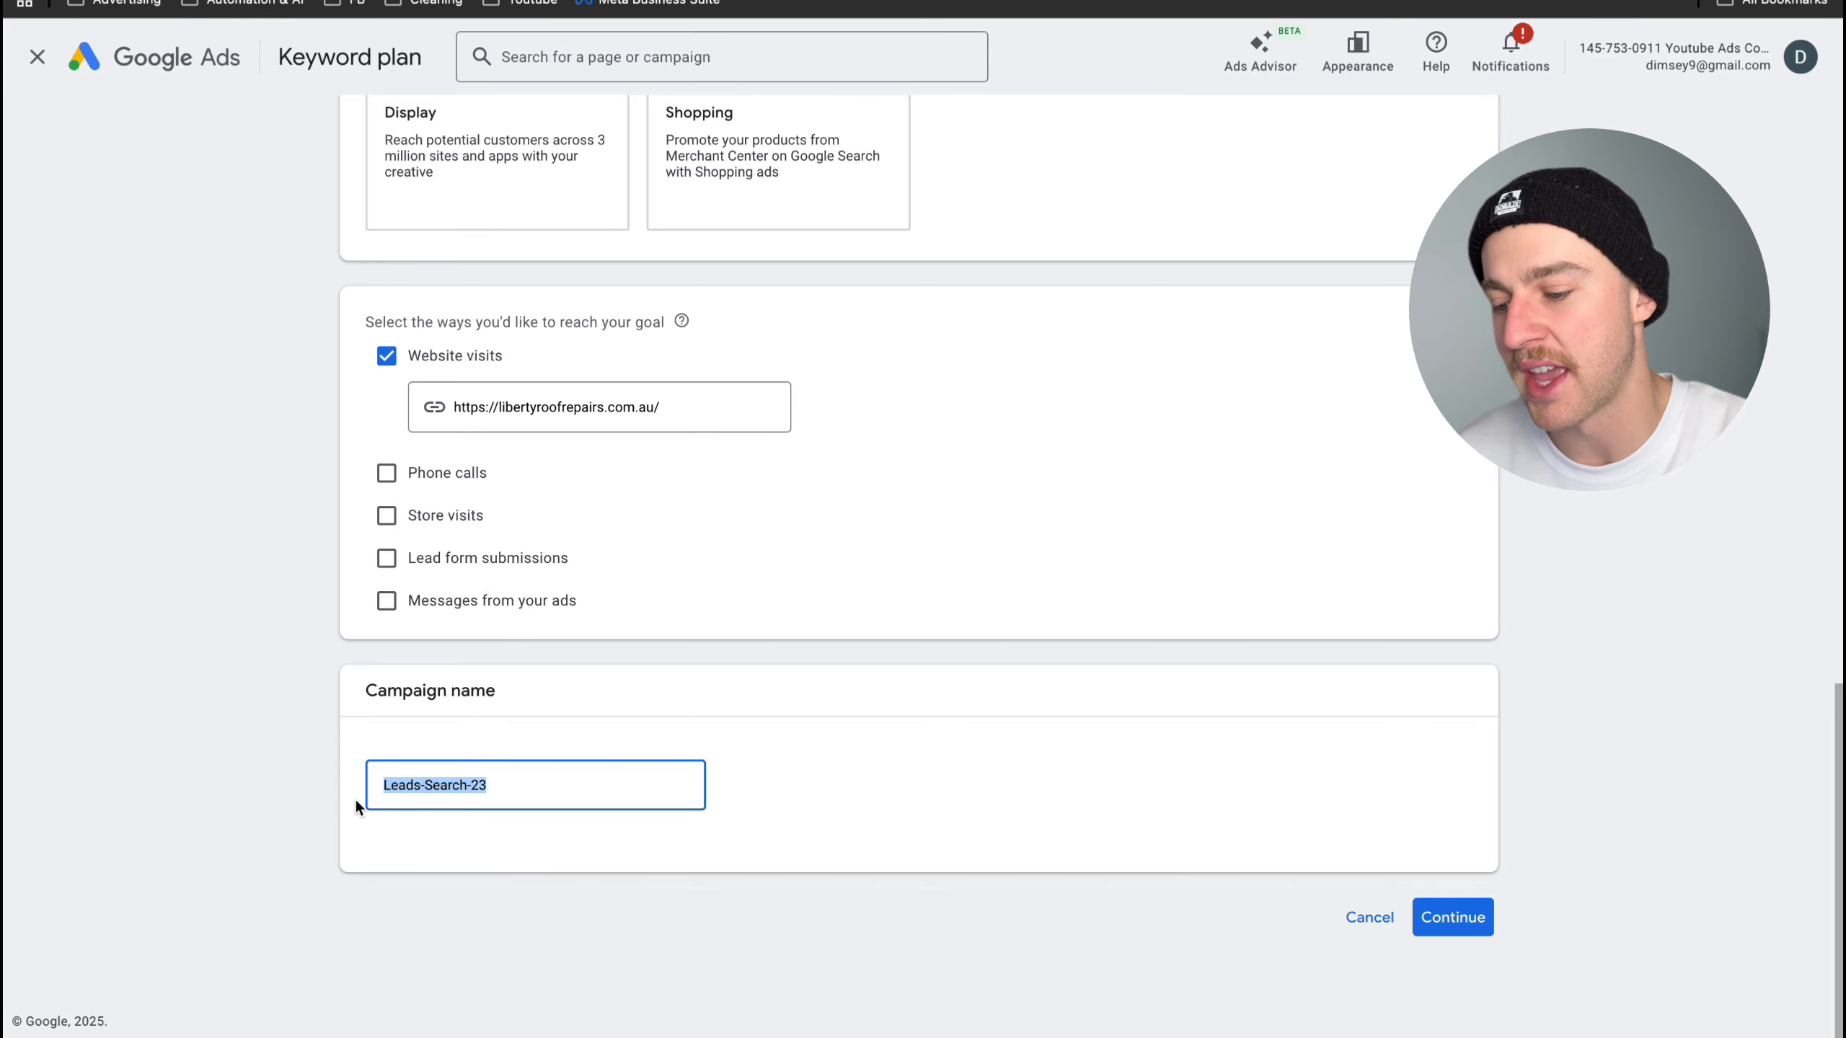
{"action": "type", "text": "Roofi"}
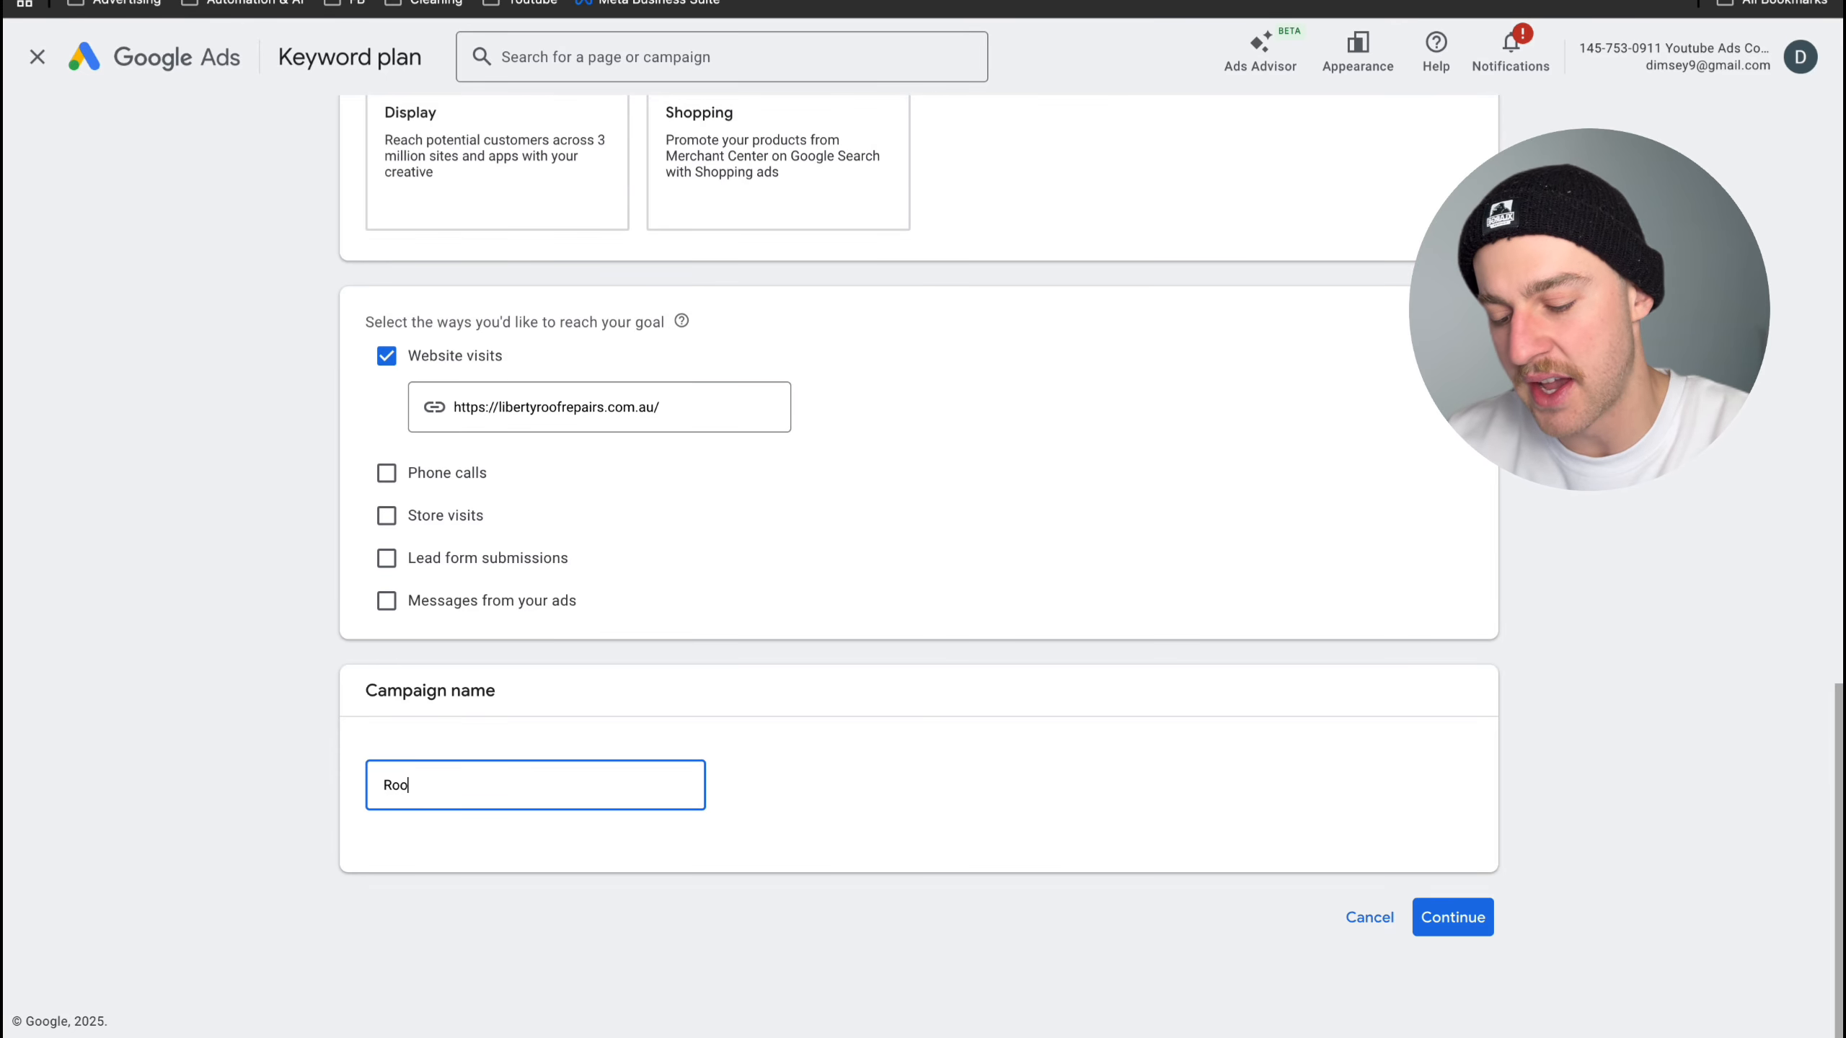
{"action": "type", "text": "ng 01"}
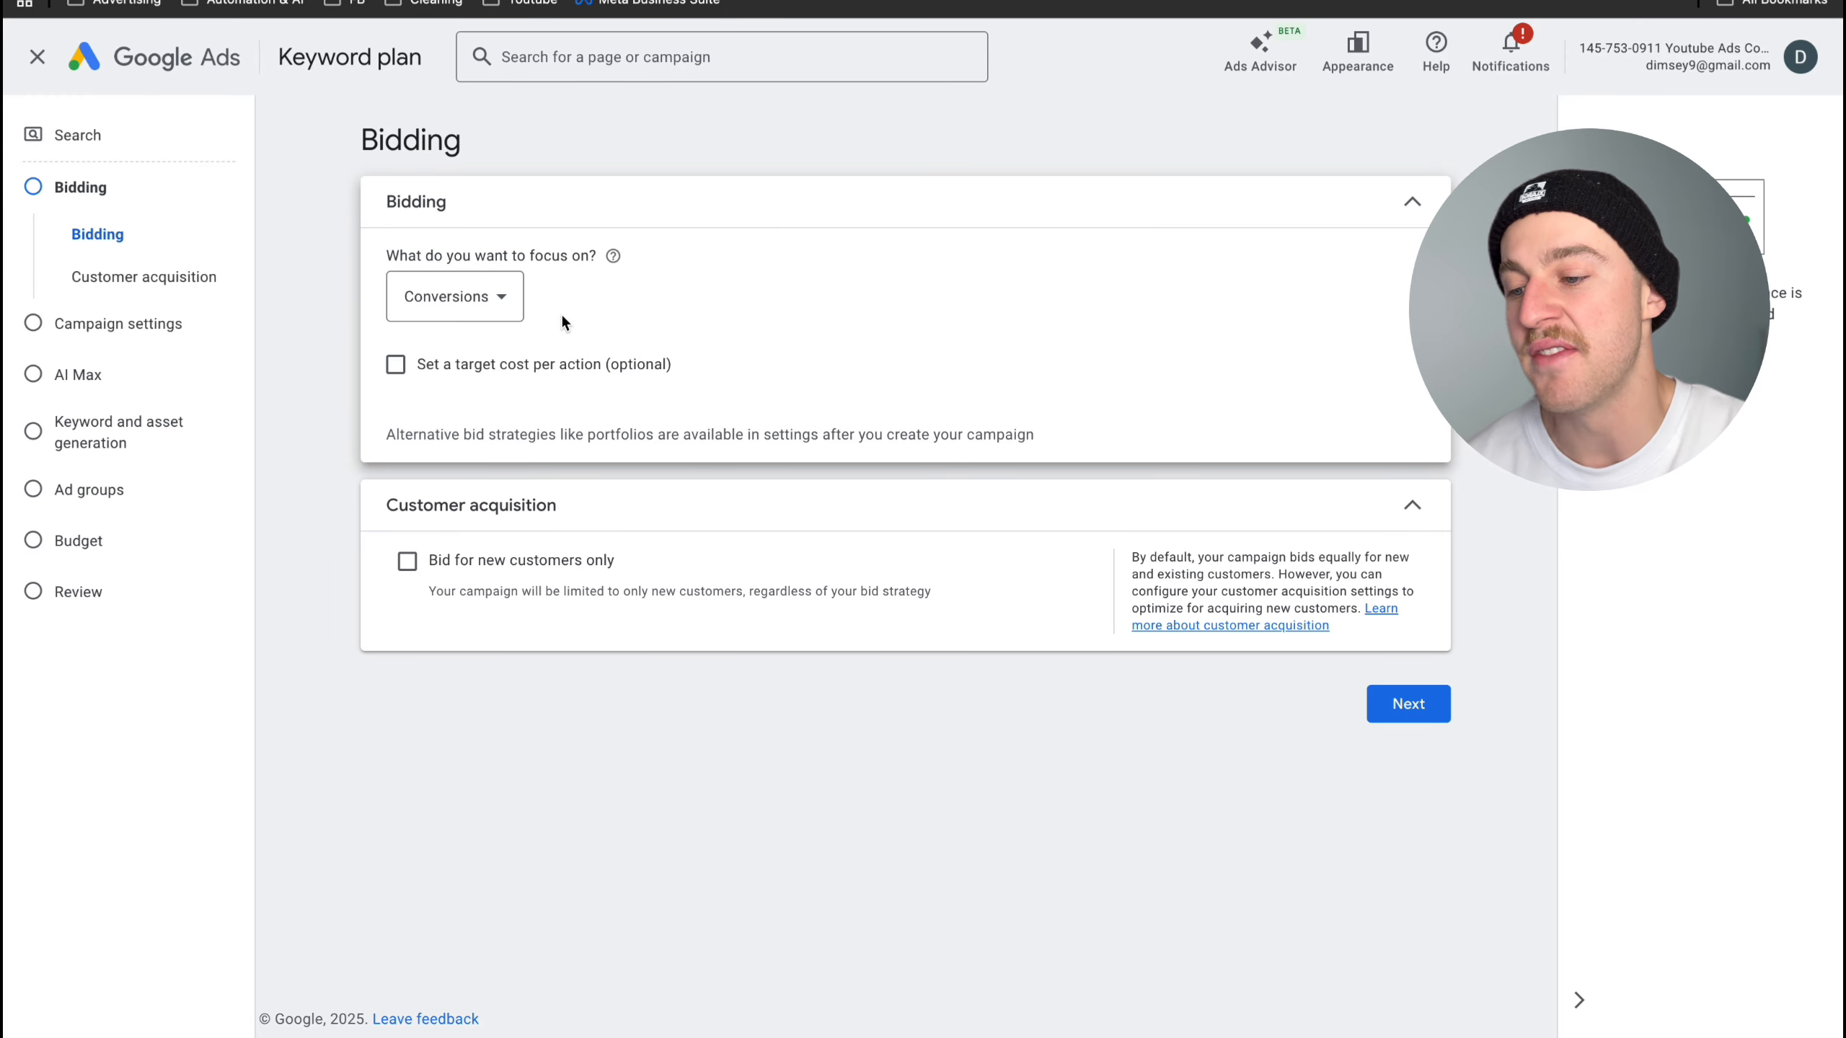
- Focus the bidding on Clicks with a maximum CPC bid limit of A$35 and continue to the campaign settings
{"action": "left_click", "coordinate": [498, 297]}
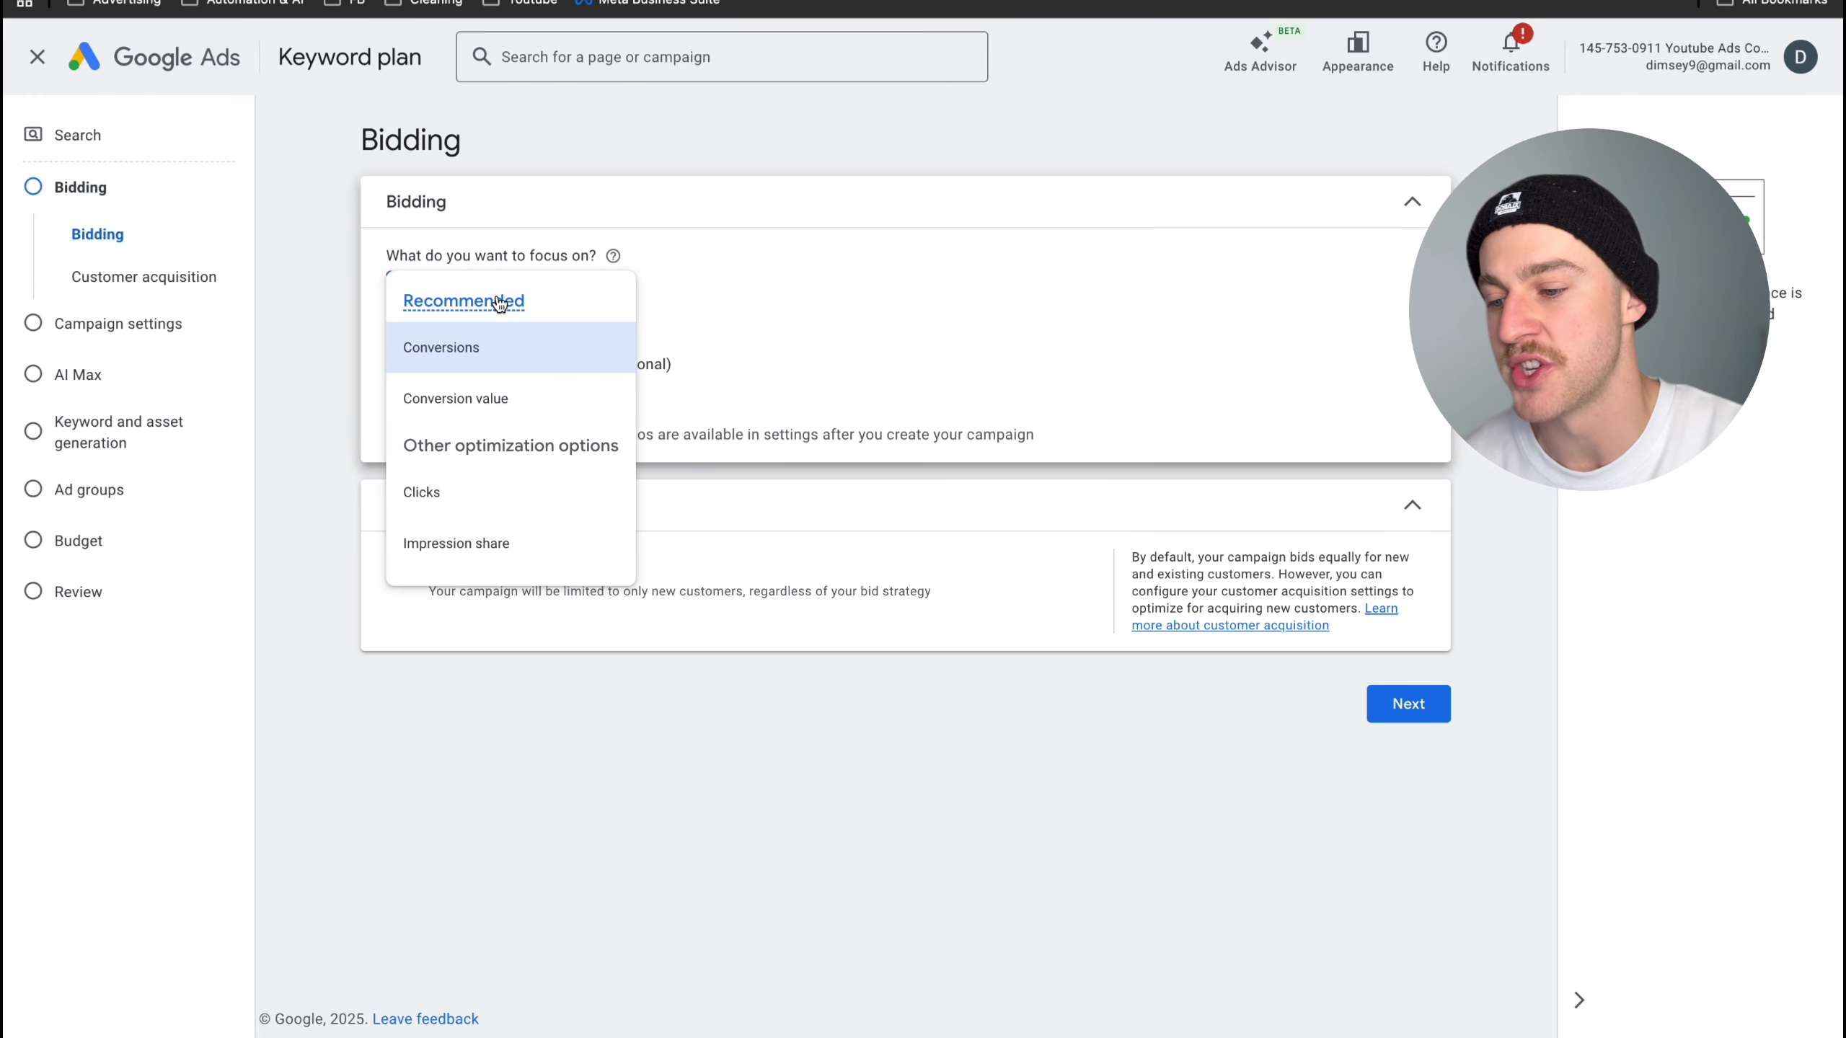
{"action": "mouse_move", "coordinate": [546, 304]}
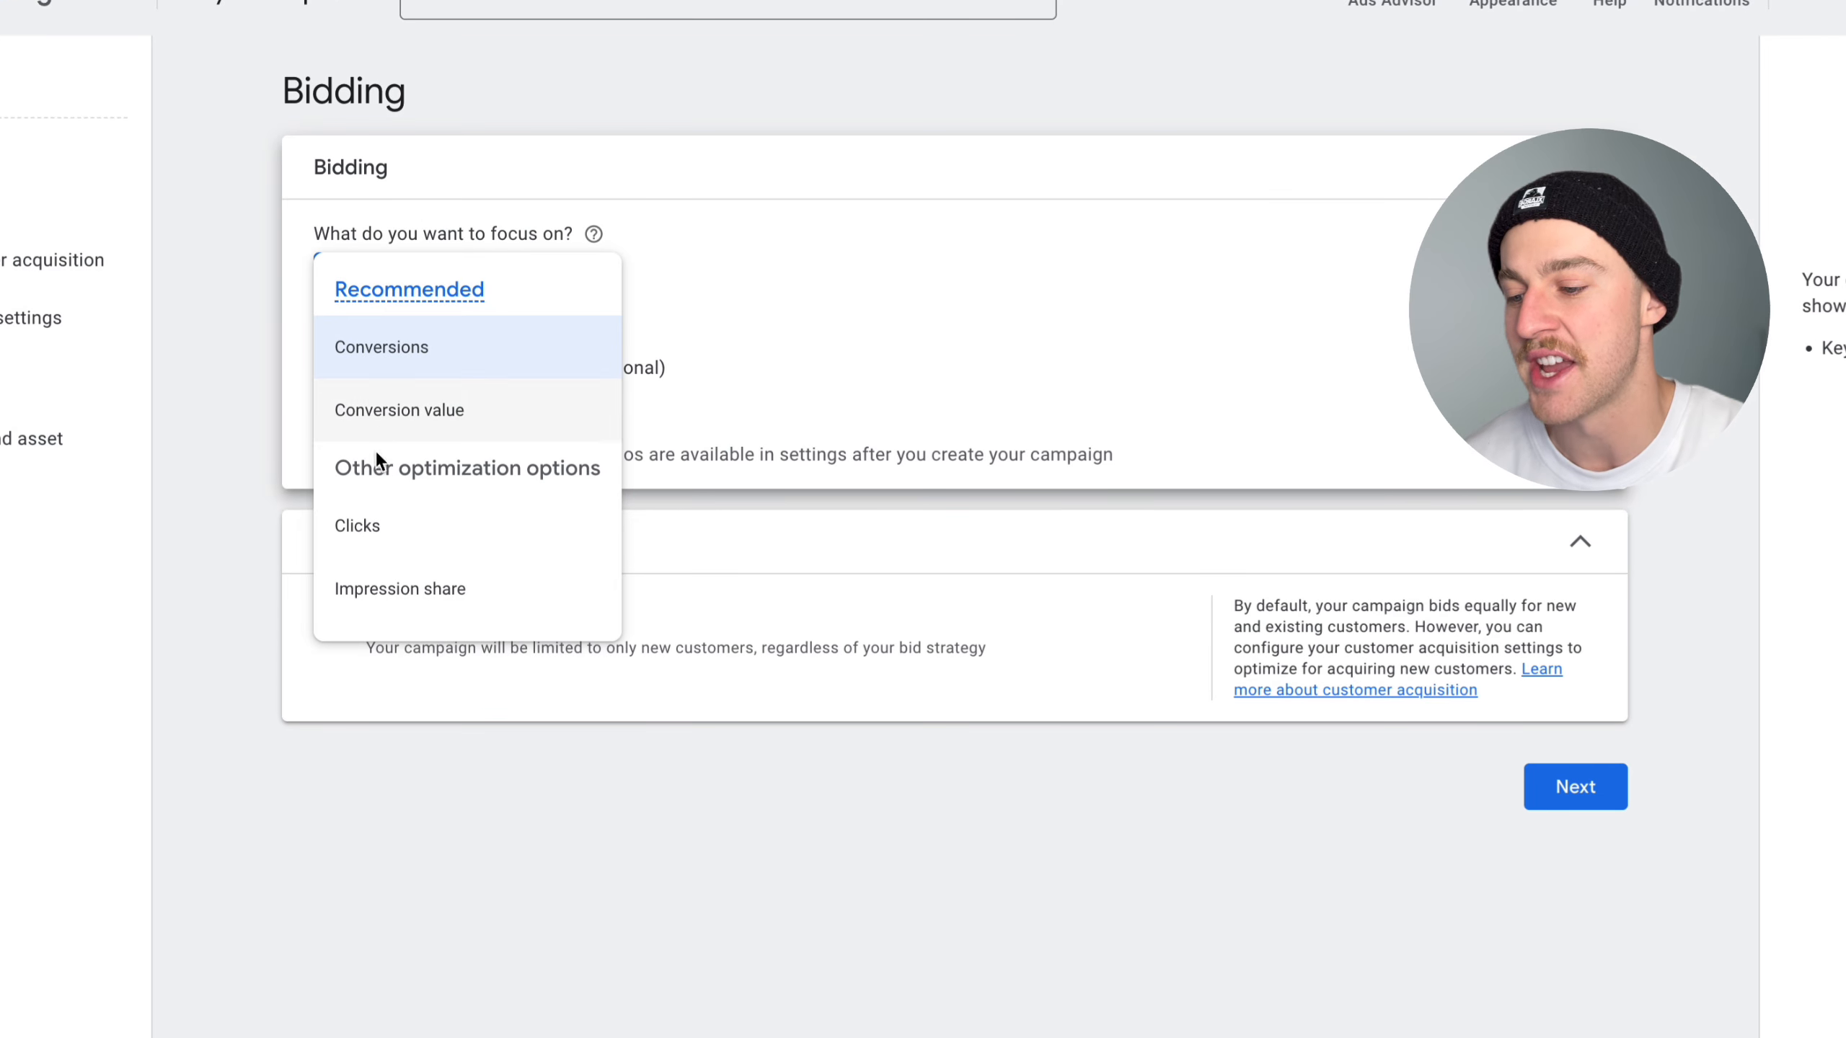
{"action": "left_click", "coordinate": [378, 529]}
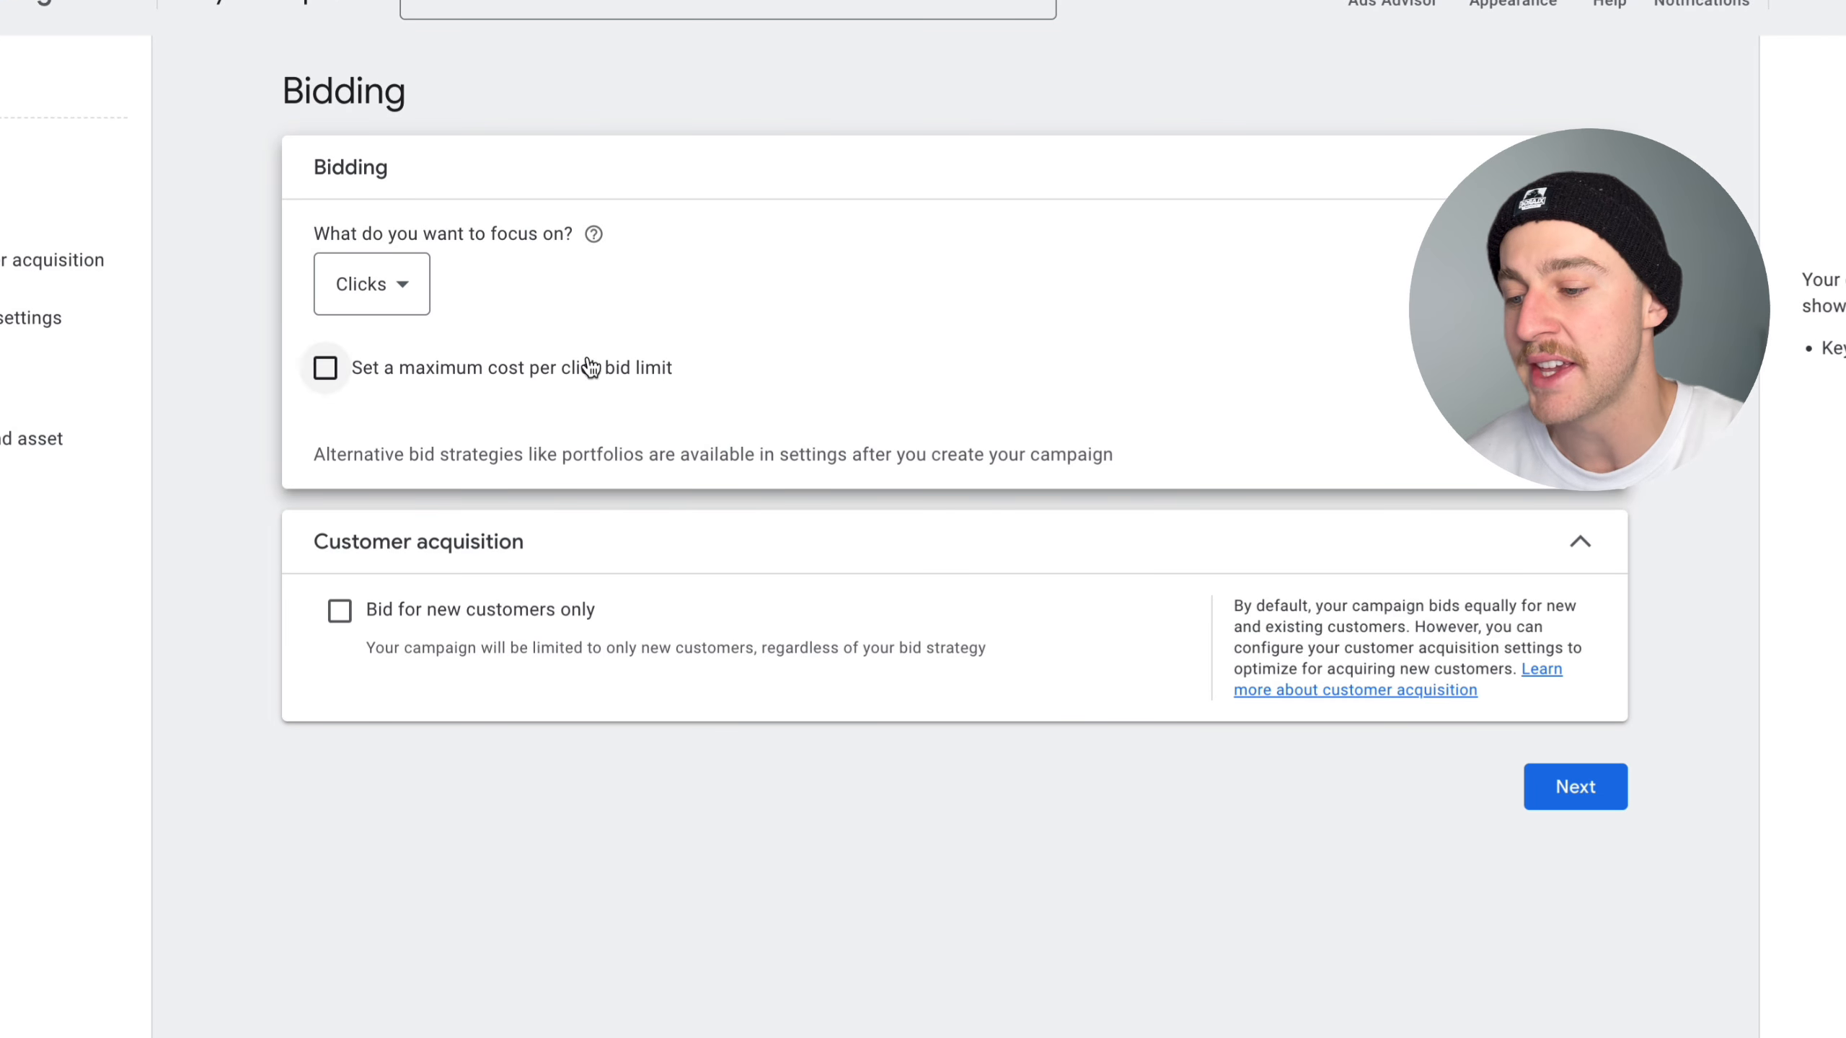
{"action": "left_click", "coordinate": [365, 379]}
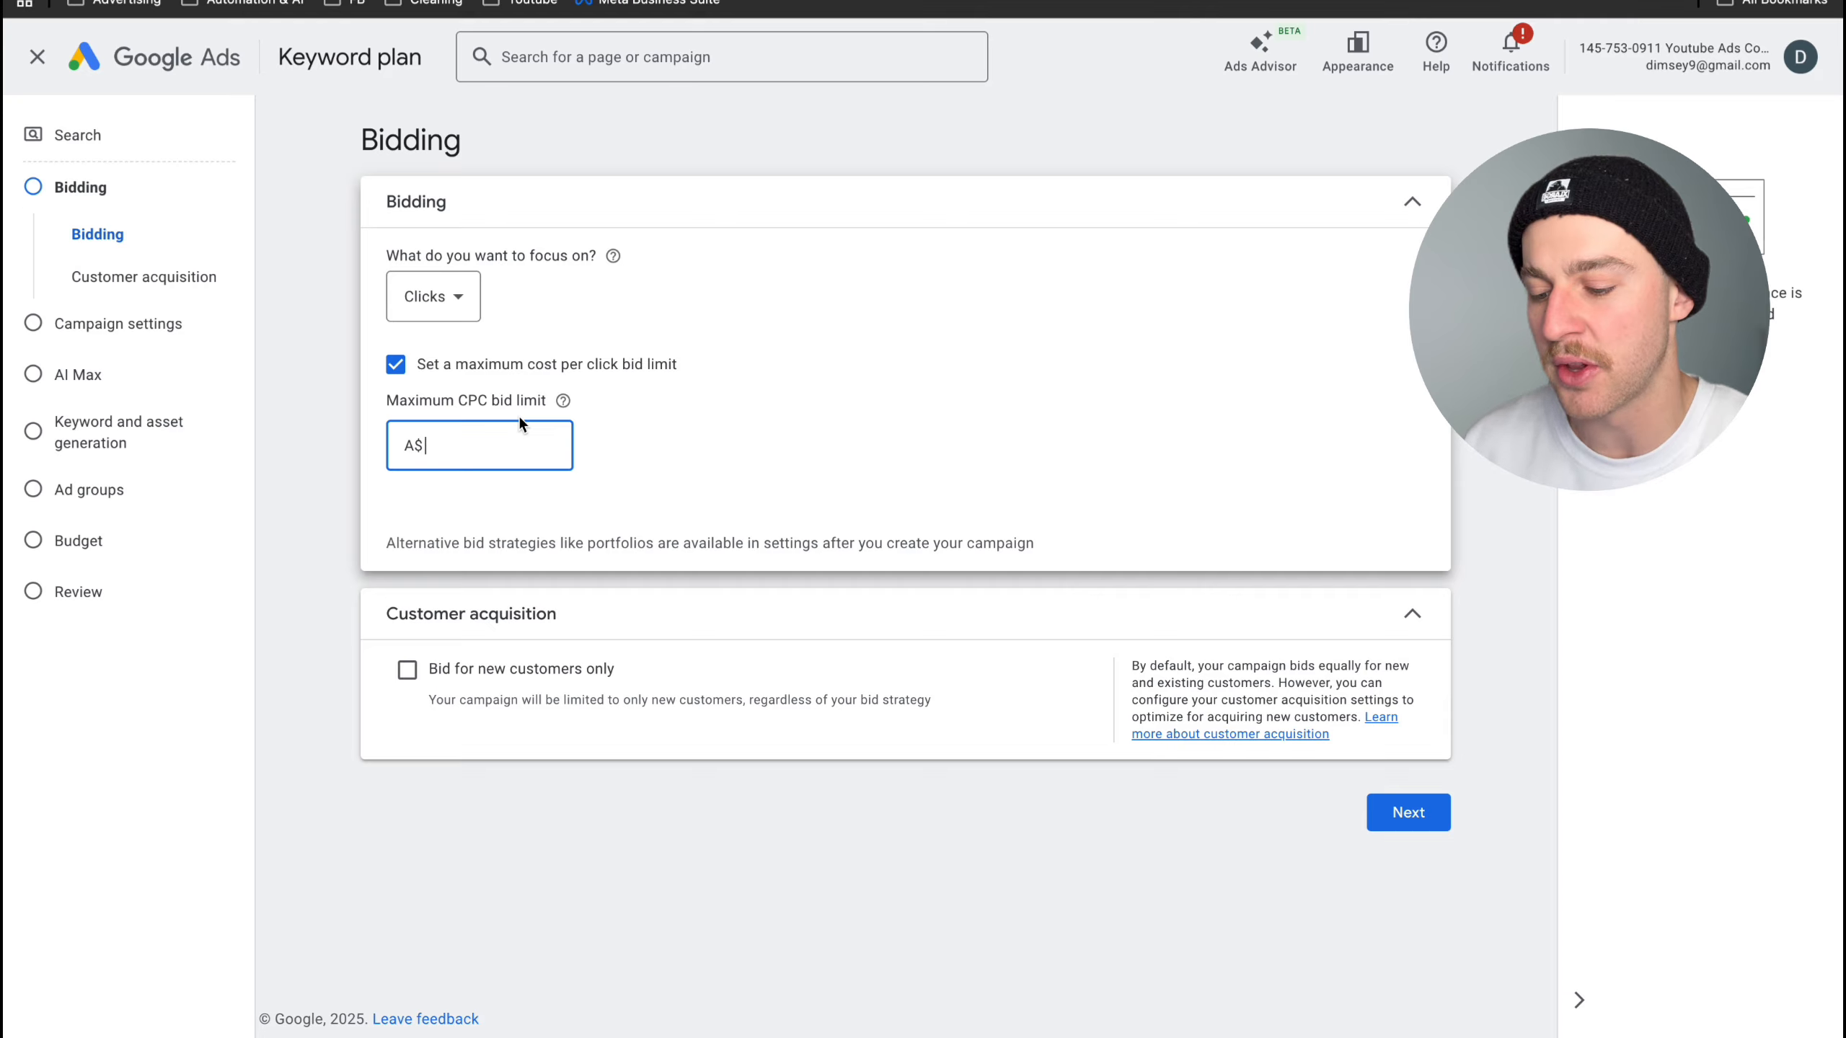
{"action": "type", "text": "35"}
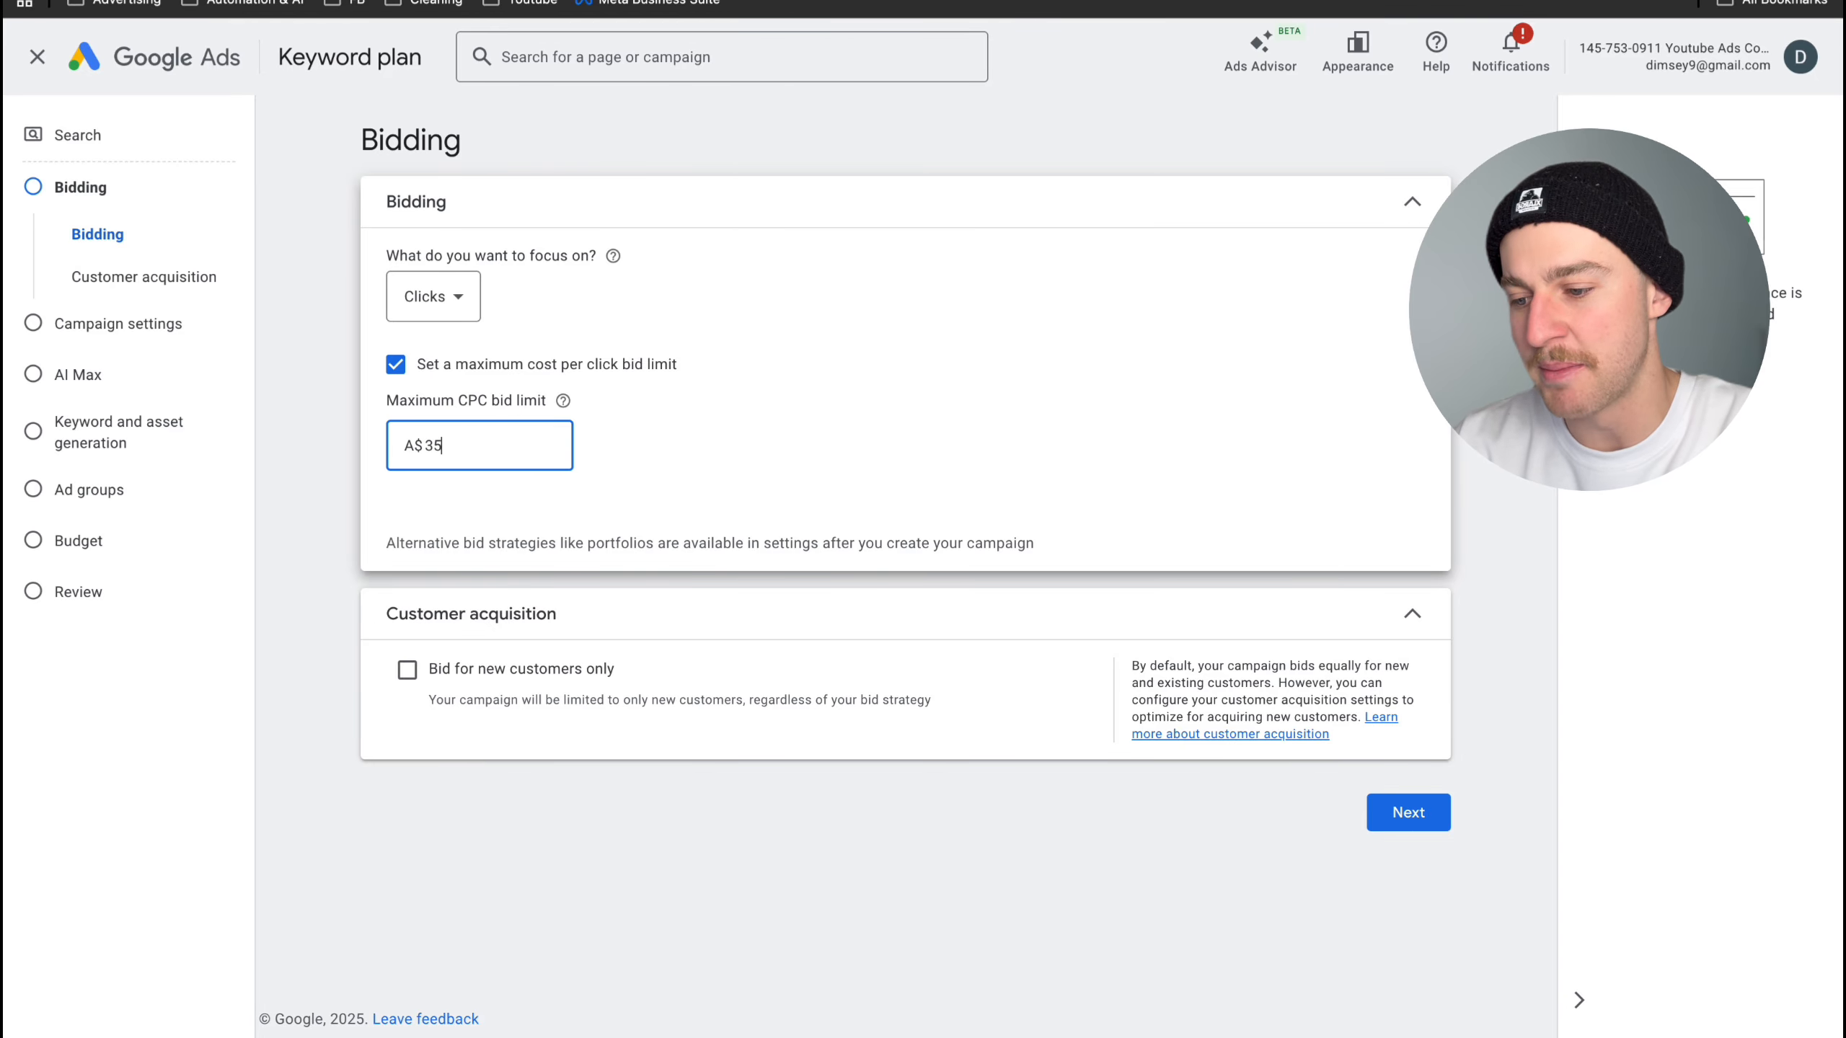
{"action": "left_click", "coordinate": [576, 429]}
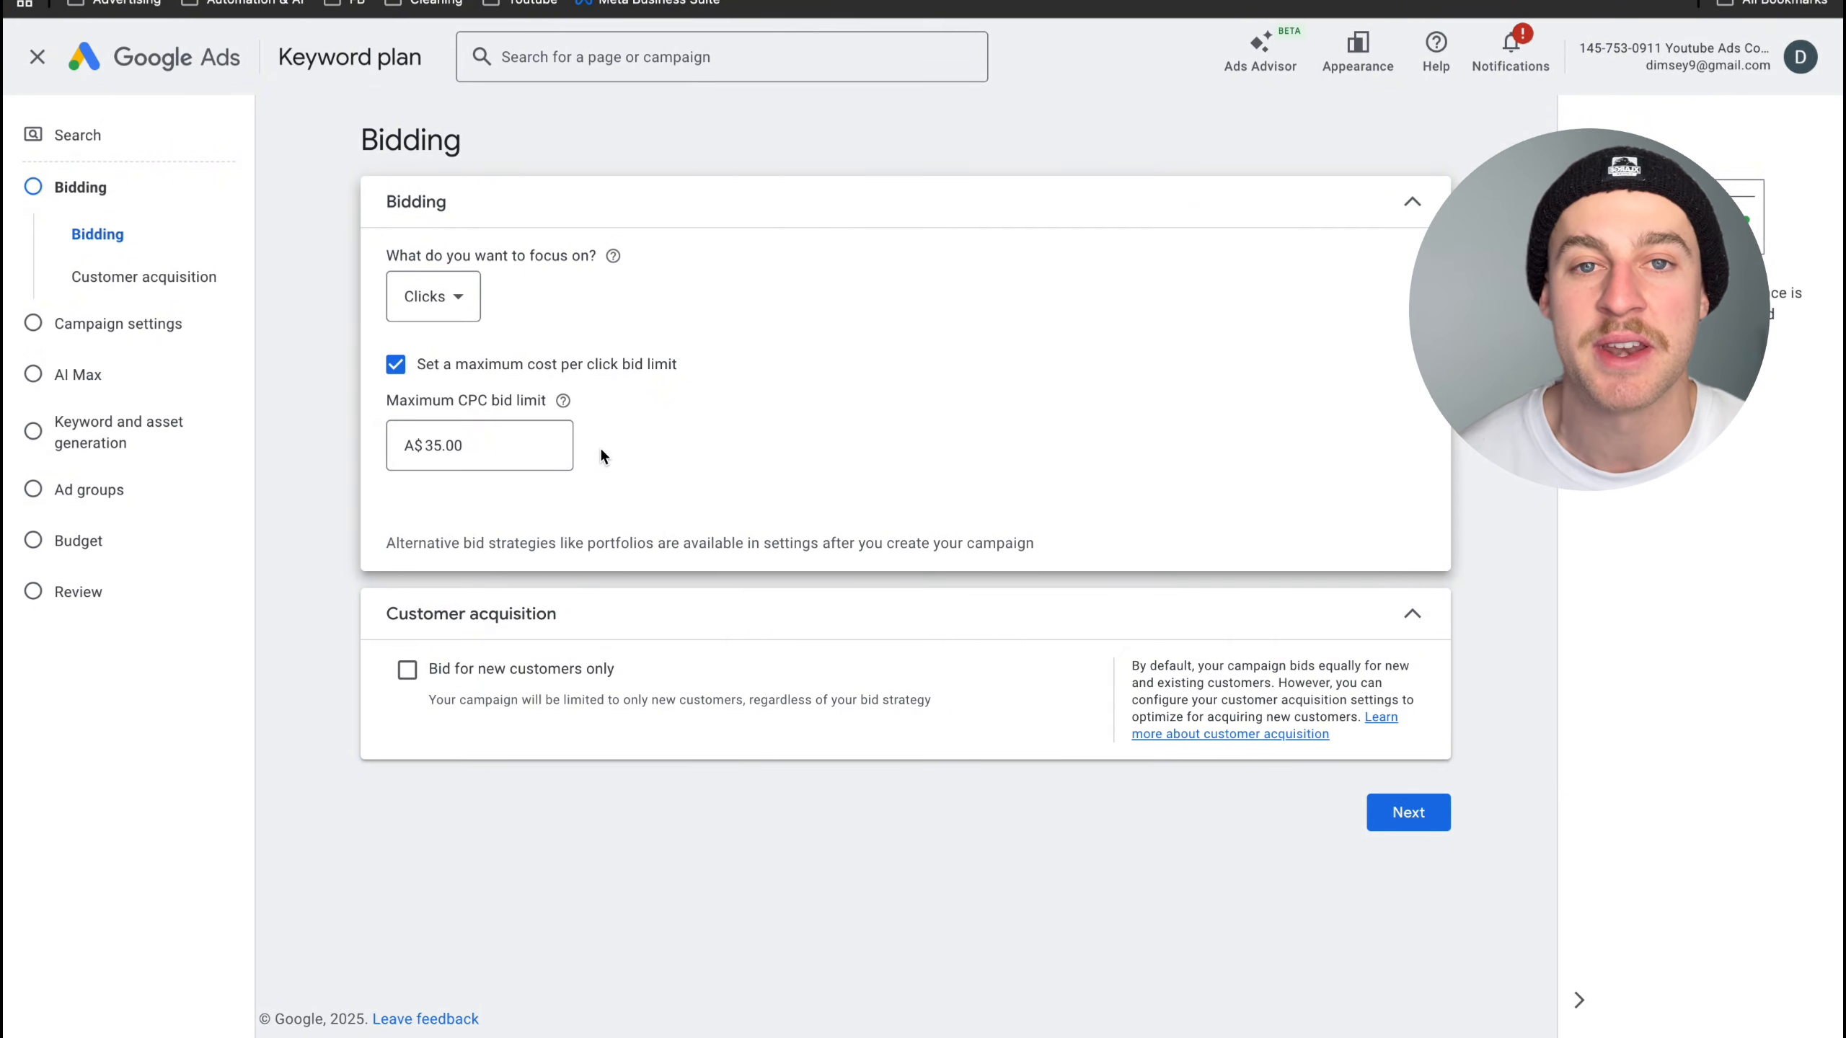
{"action": "left_click", "coordinate": [1425, 812]}
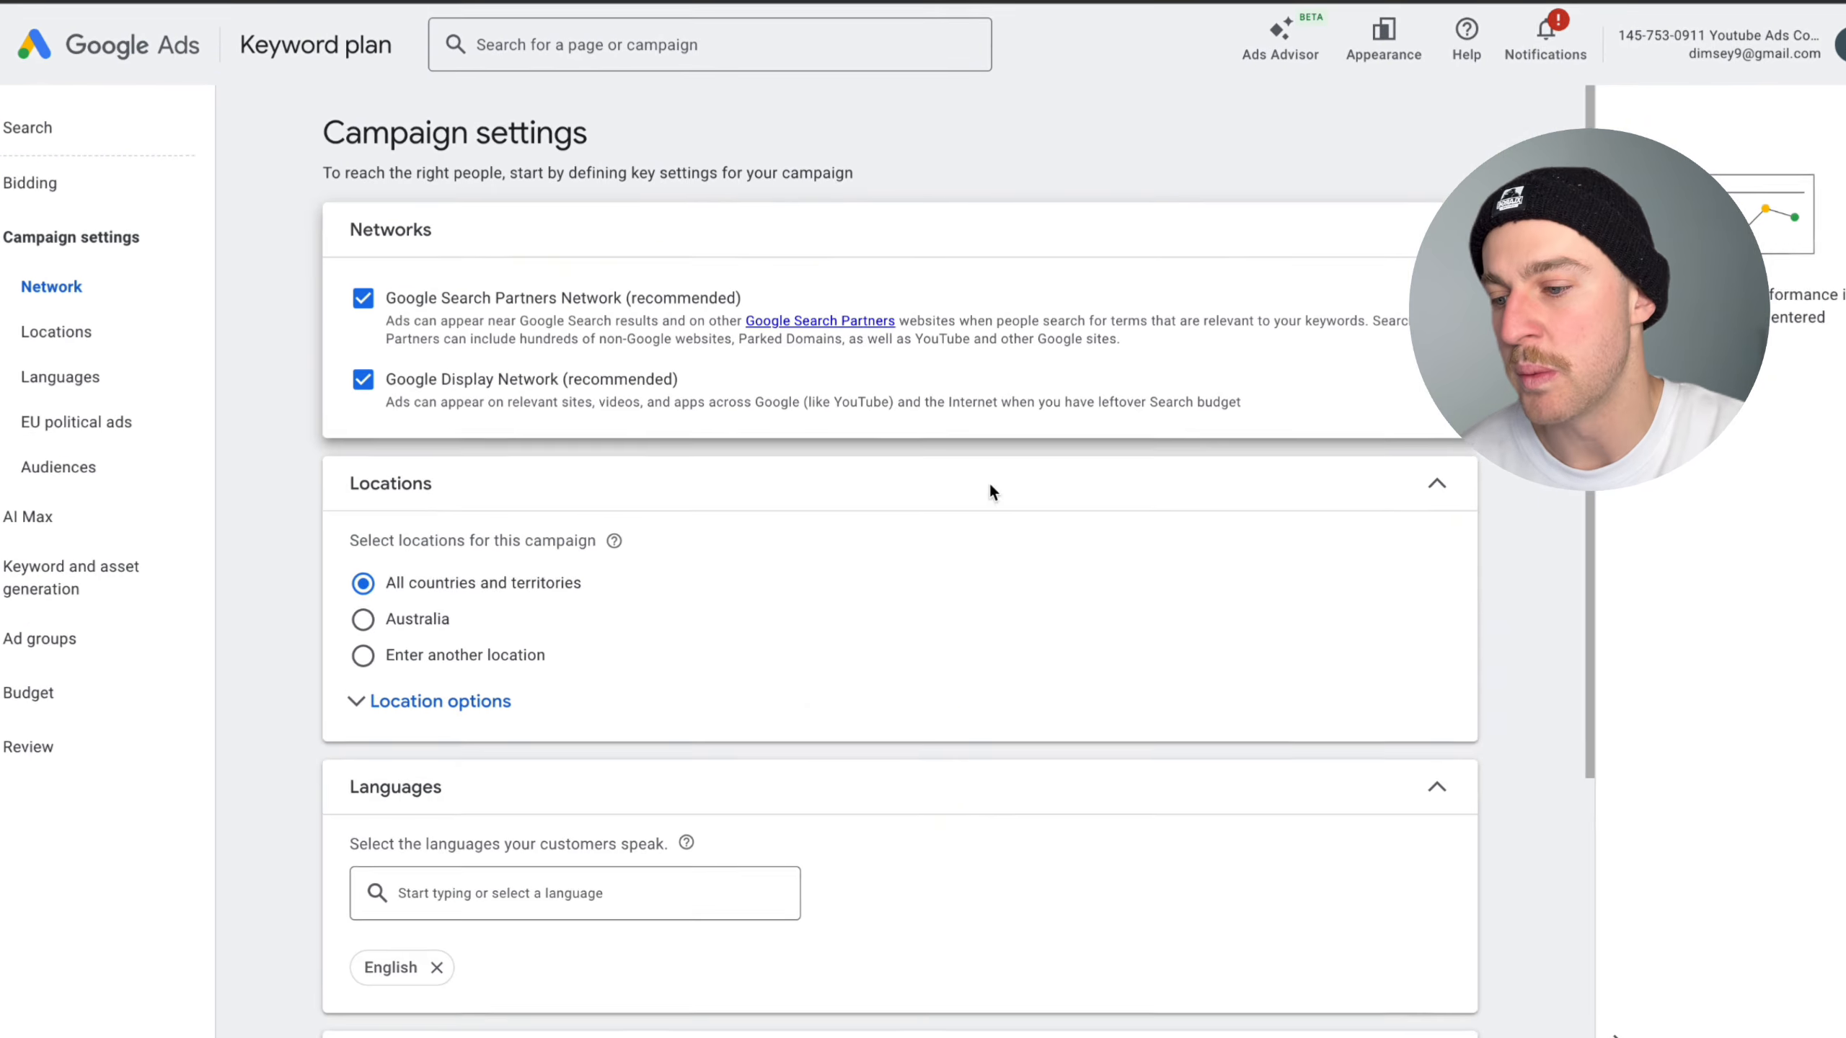
- Exclude the Google Search Partners Network and the Google Display Network from the campaign
{"action": "left_click", "coordinate": [367, 301]}
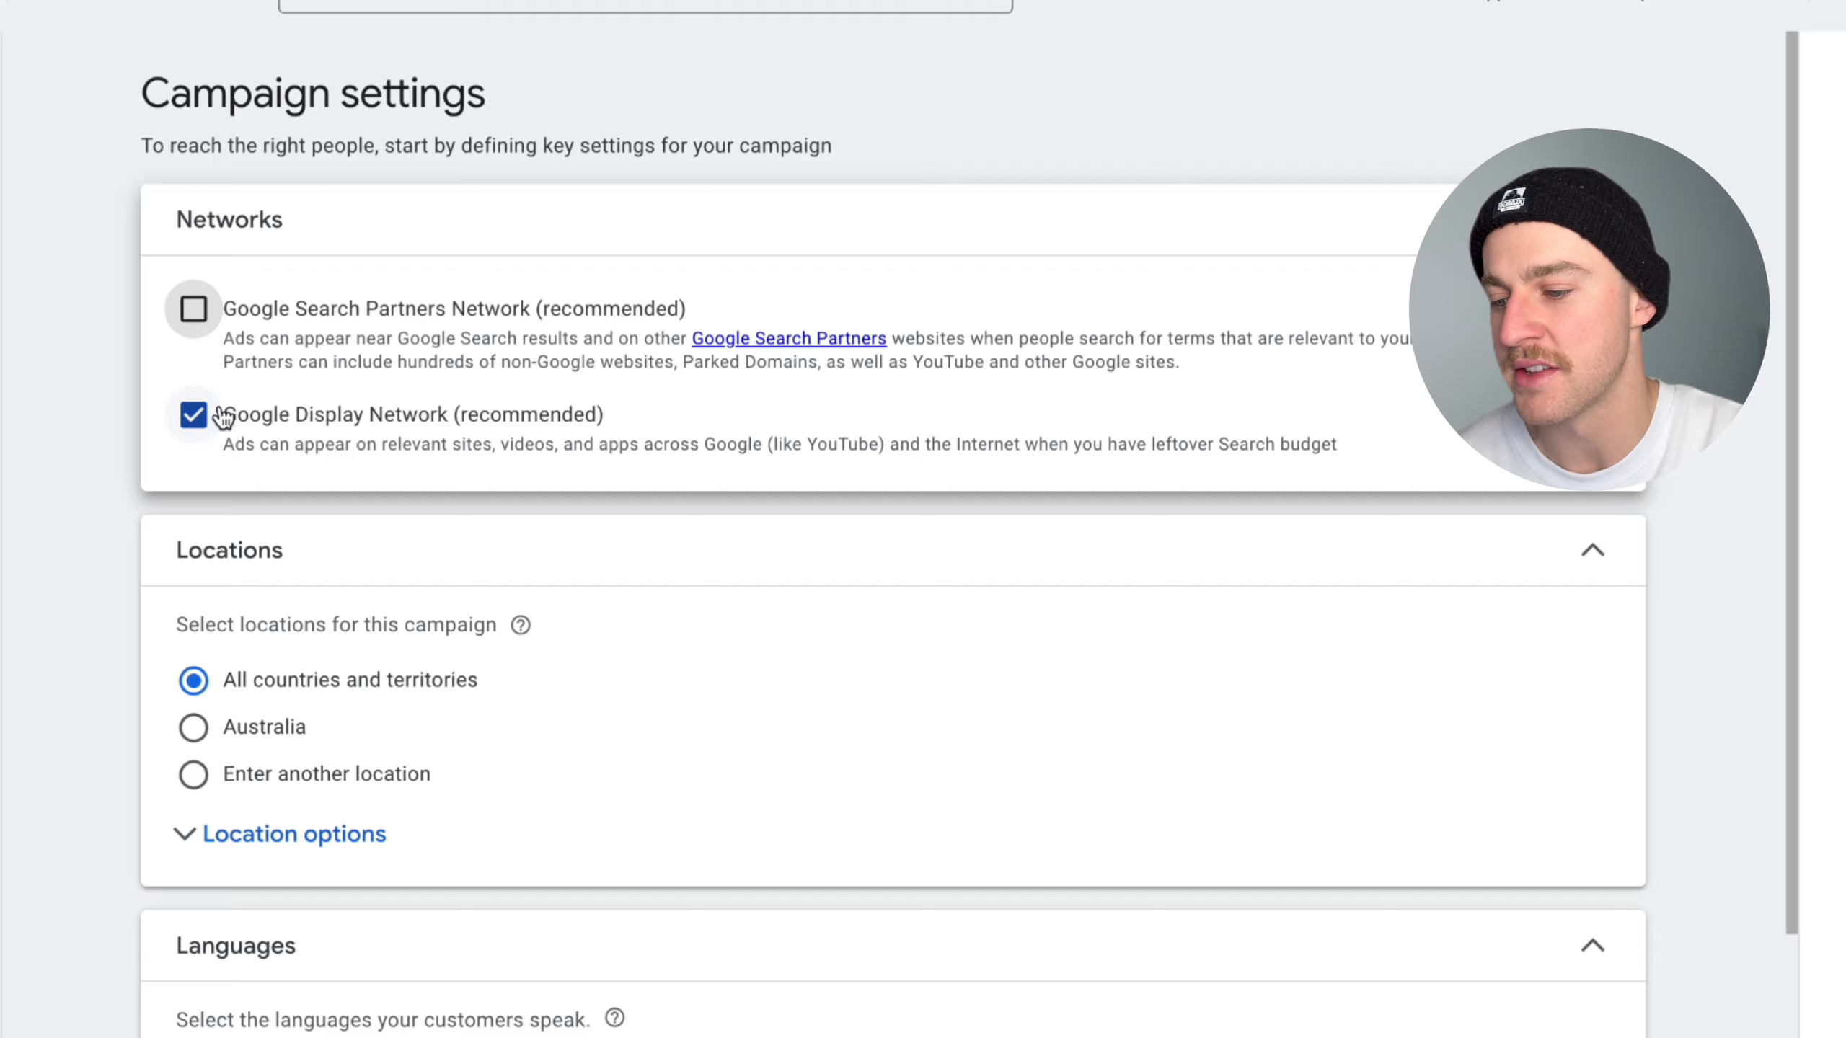
{"action": "left_click", "coordinate": [193, 535]}
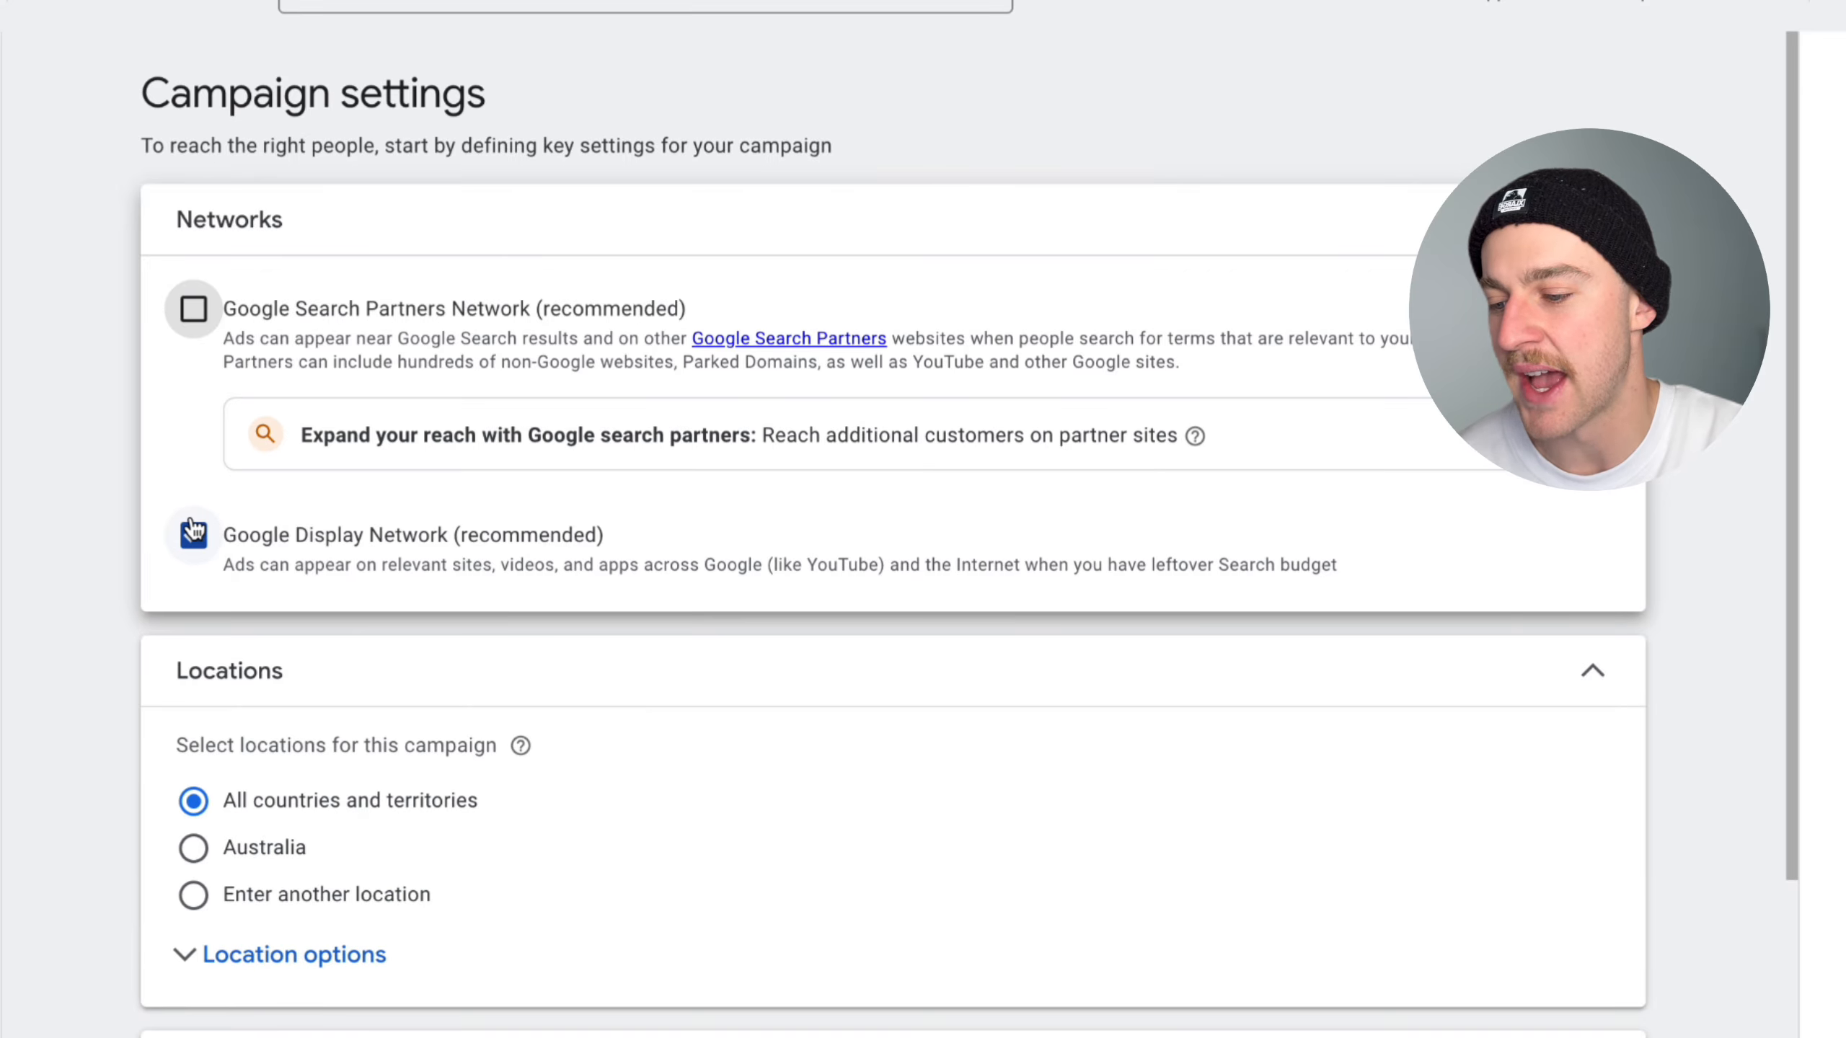
{"action": "scroll", "coordinate": [506, 811], "scroll_direction": "down", "scroll_amount": 3}
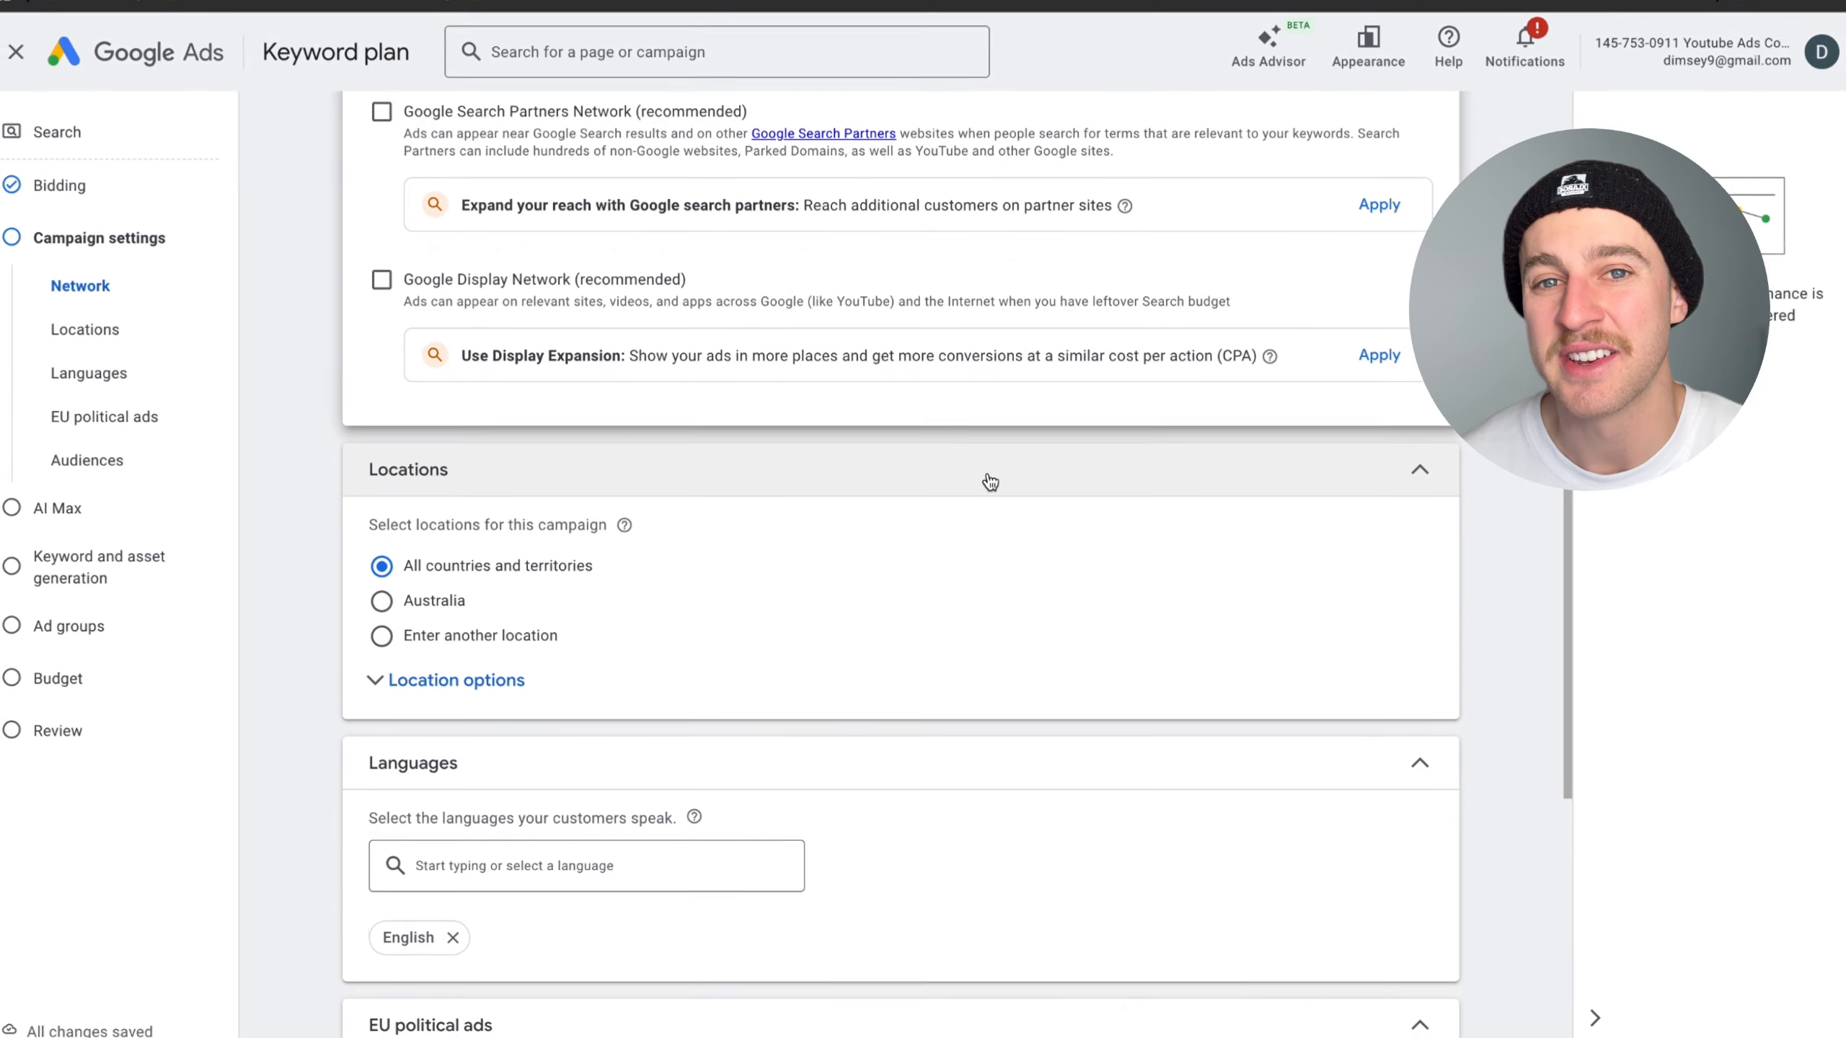
- Include Chadstone, Victoria, Australia as a target location through the advanced location search and show all areas on the map
{"action": "scroll", "coordinate": [987, 474], "scroll_direction": "down", "scroll_amount": 3}
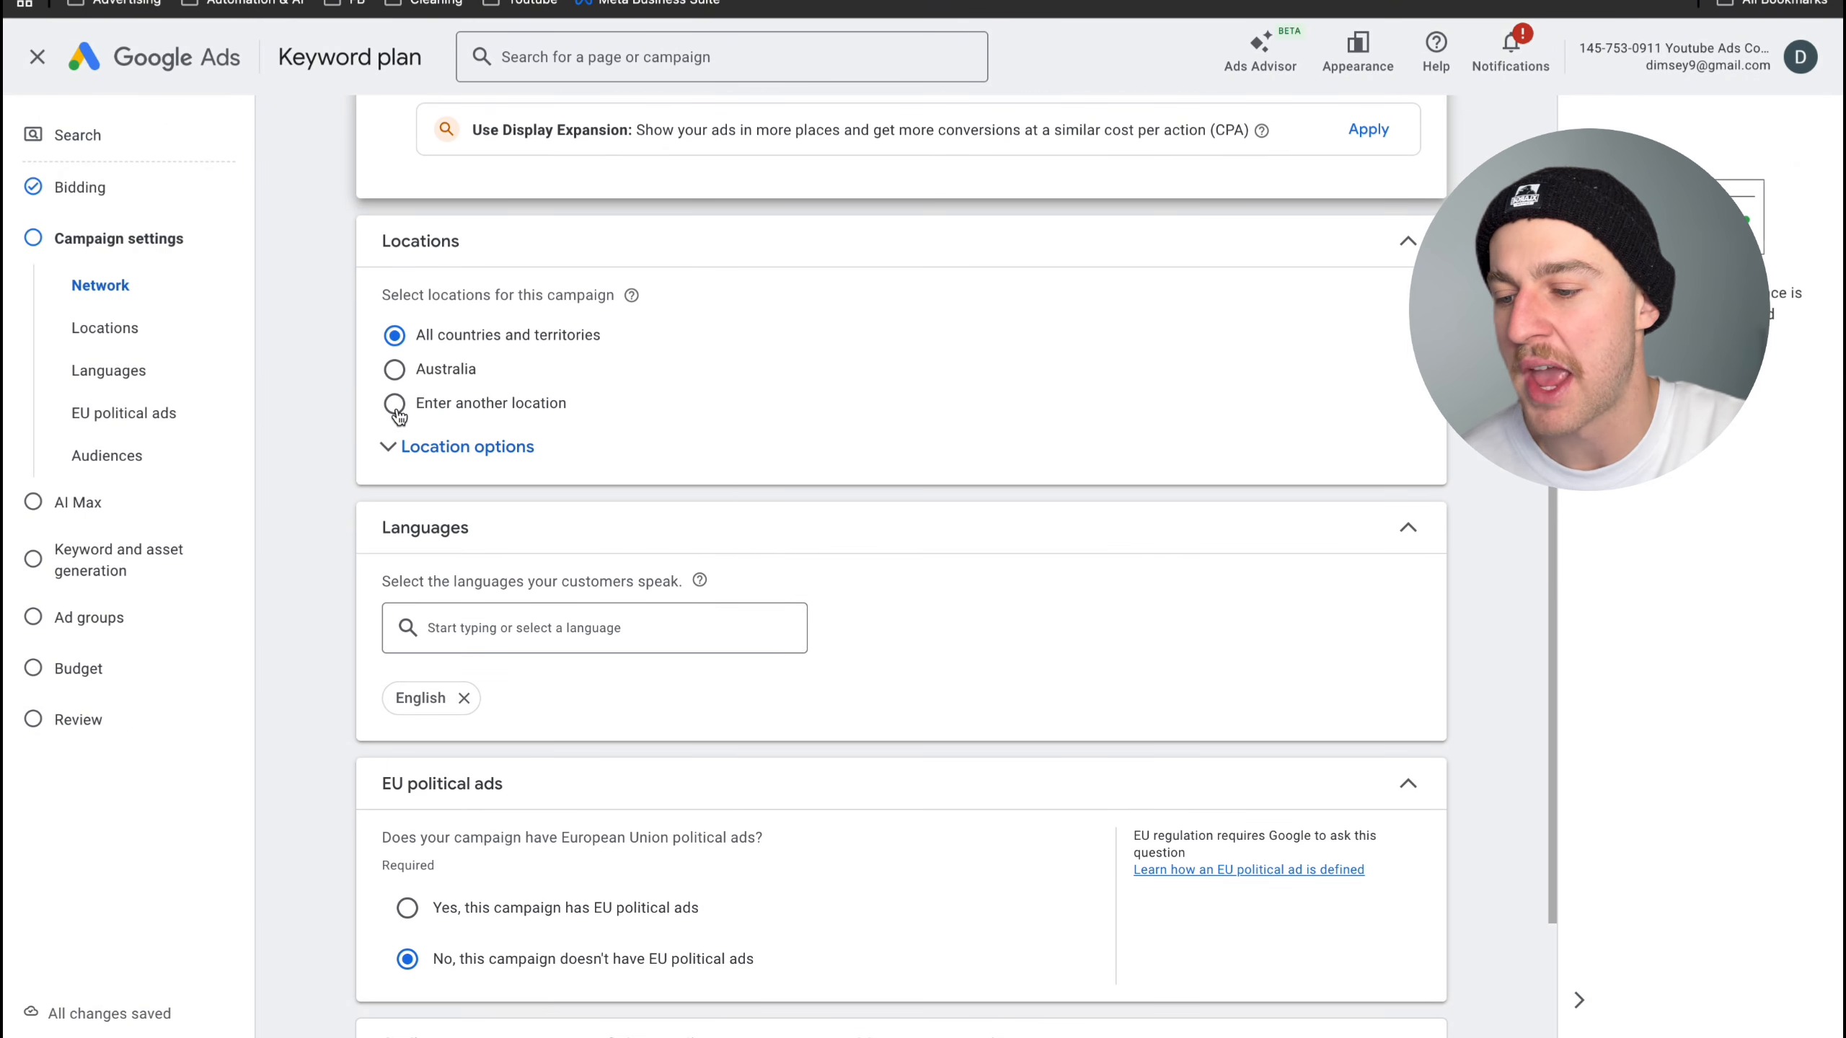
{"action": "left_click", "coordinate": [396, 411]}
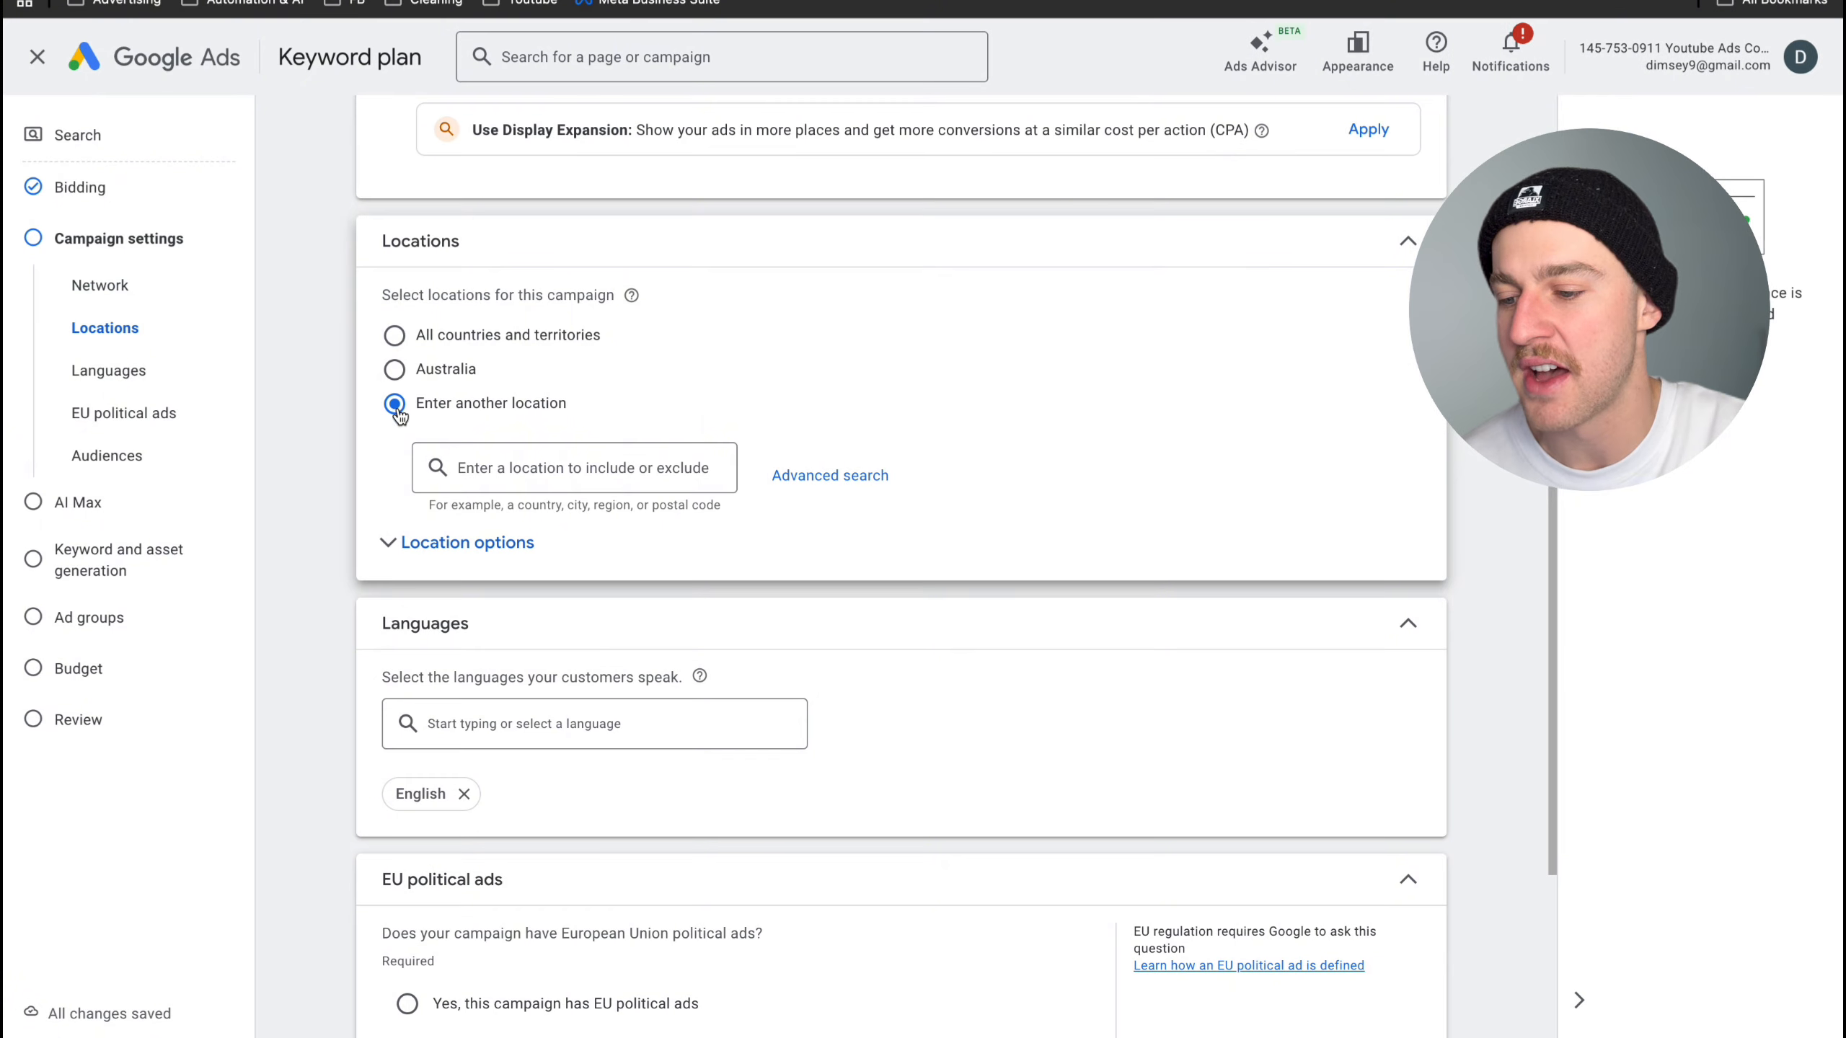
{"action": "left_click", "coordinate": [823, 476]}
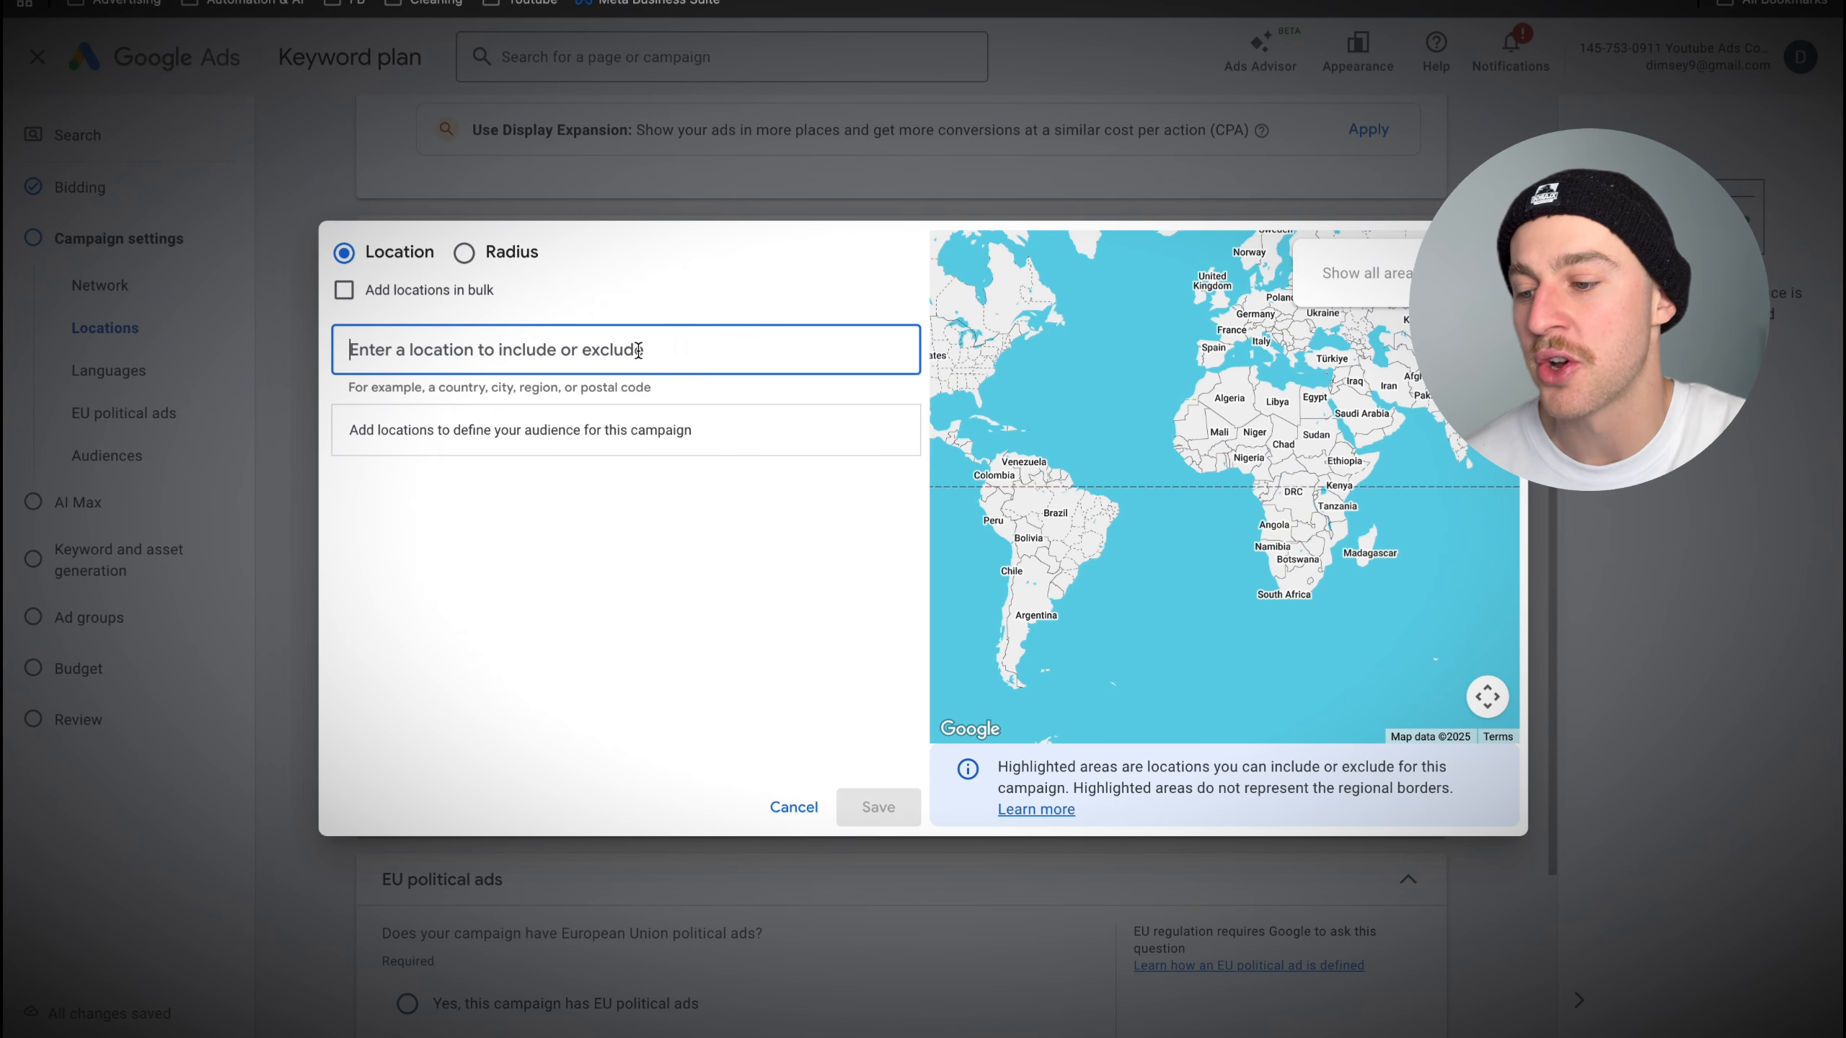
{"action": "type", "text": "c"}
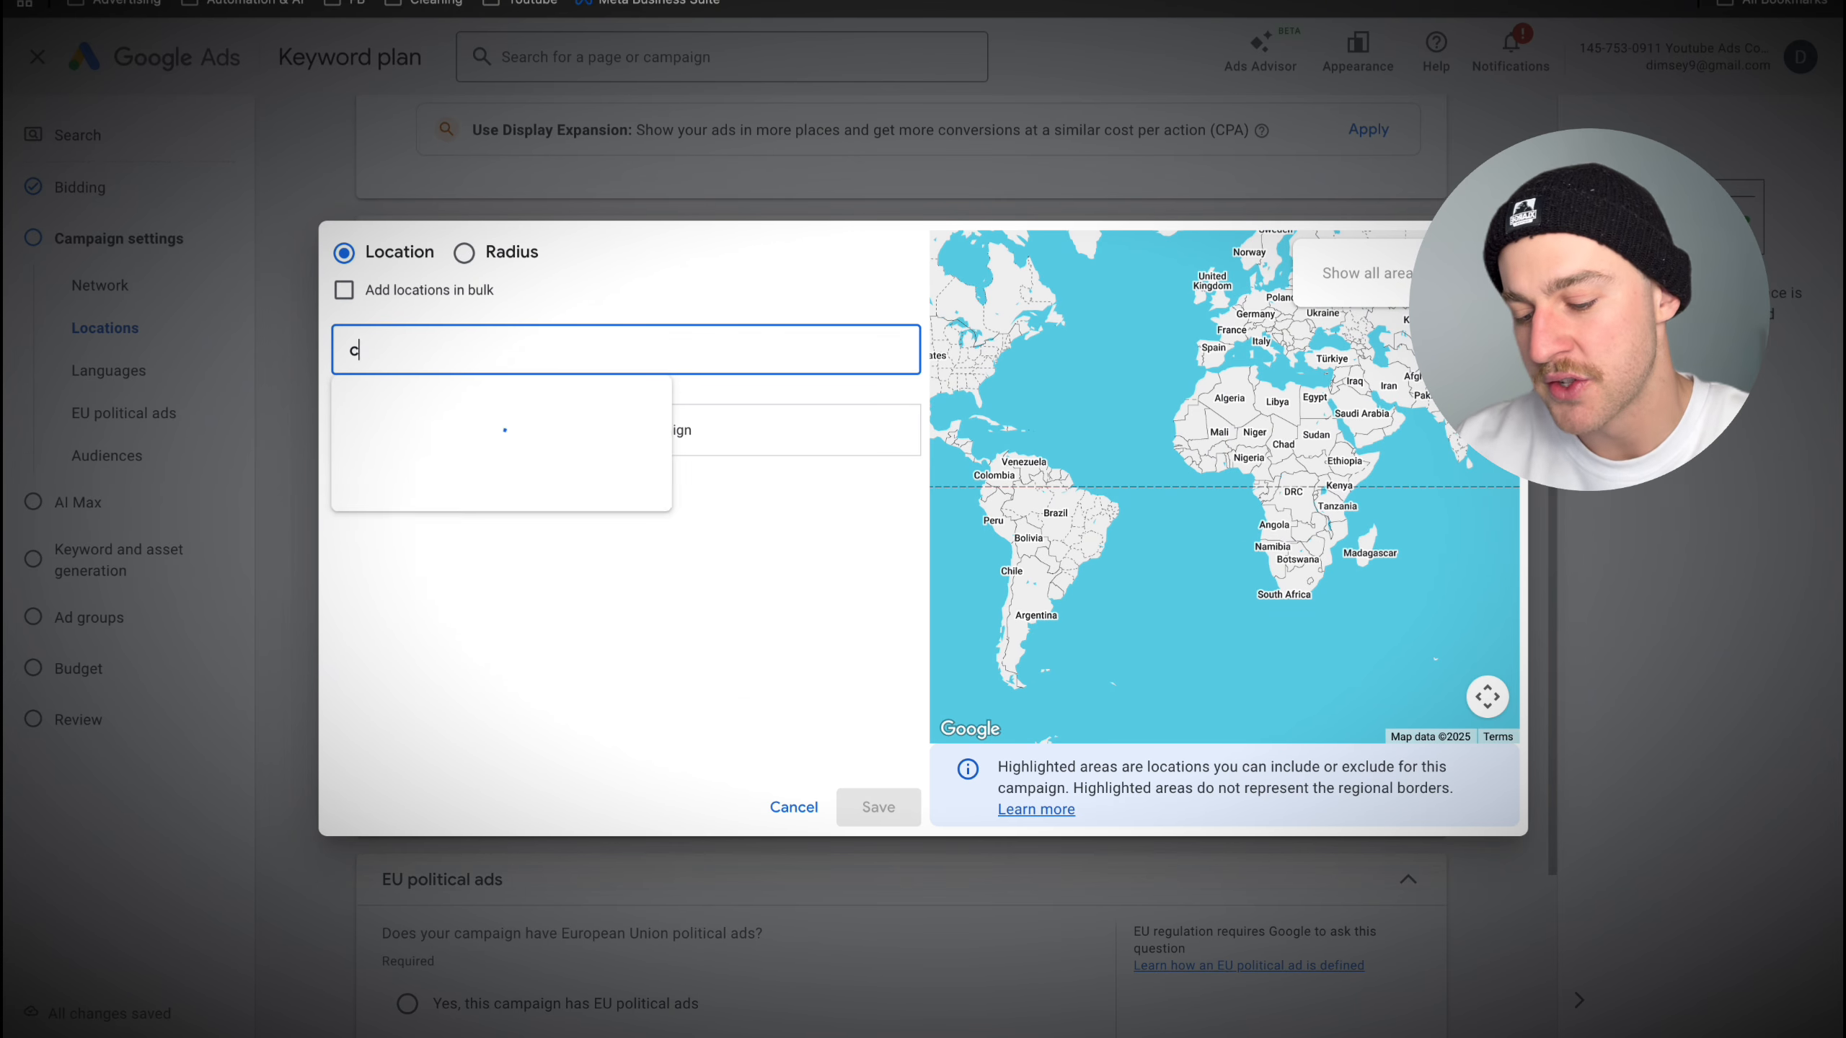
{"action": "type", "text": "hadstone"}
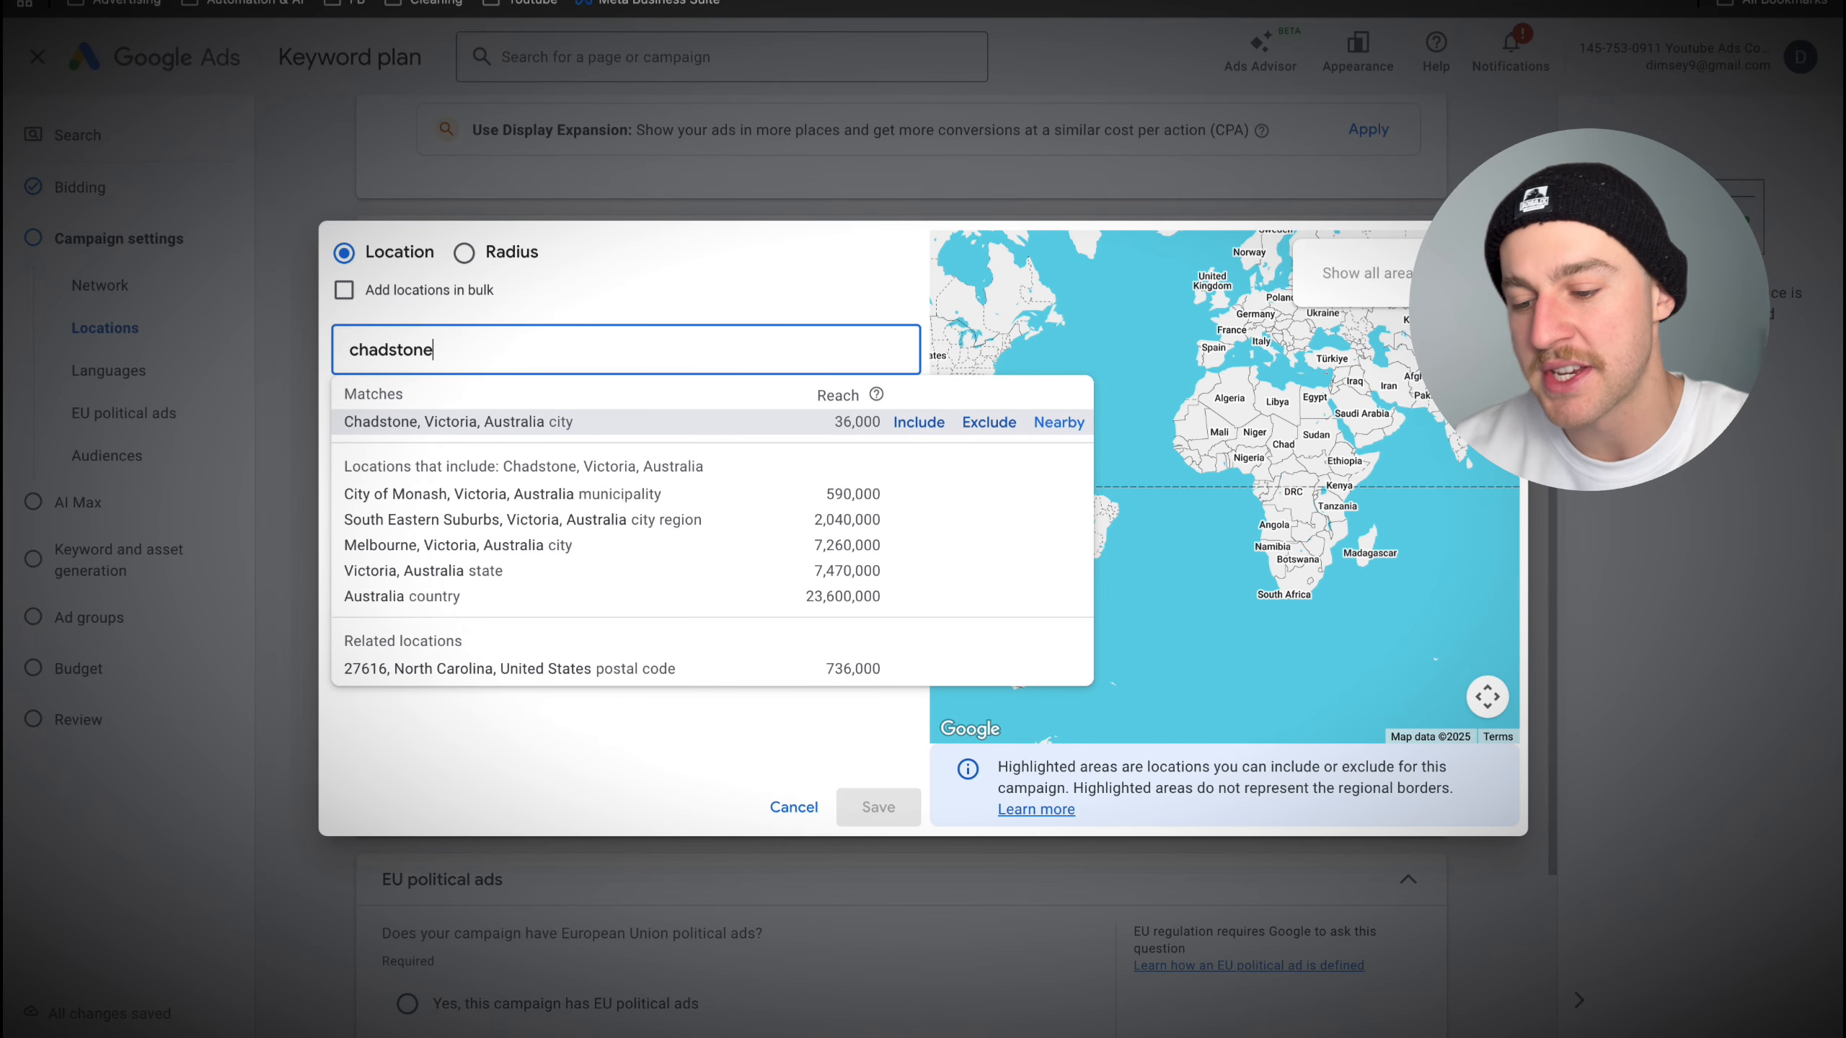
{"action": "left_click", "coordinate": [940, 427]}
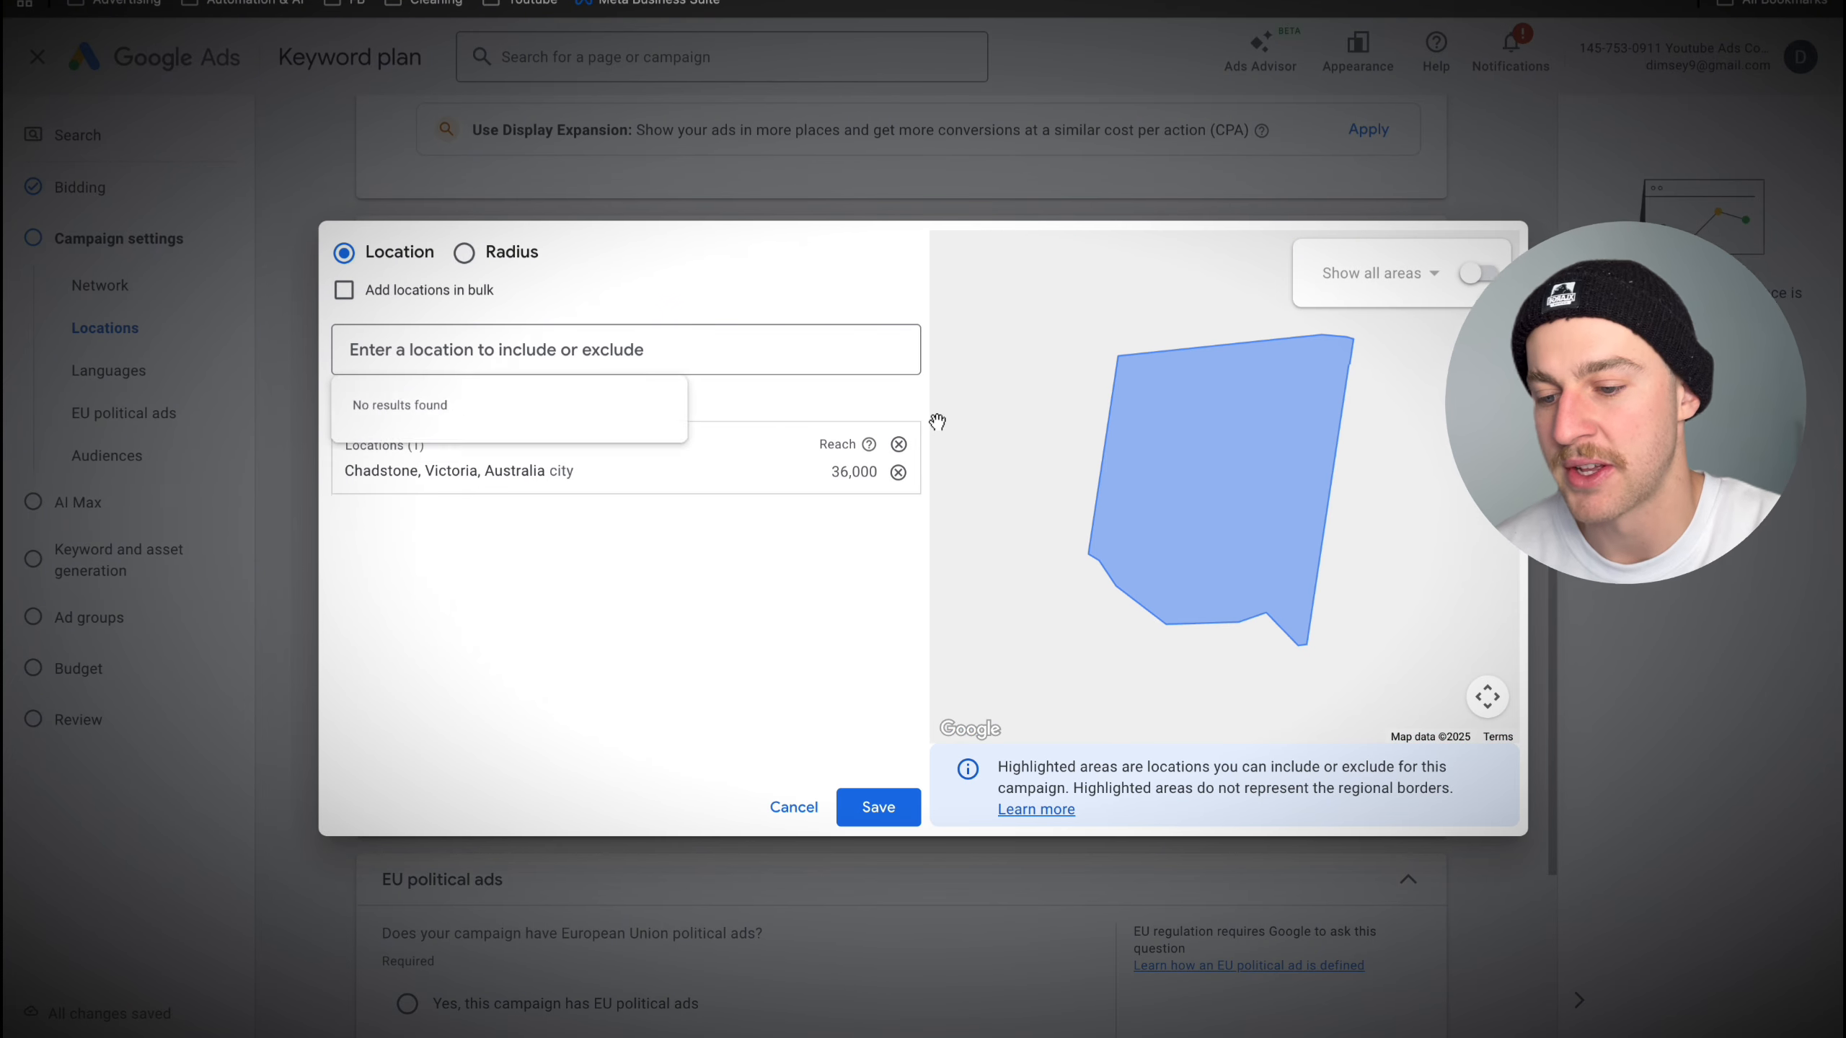
{"action": "left_click", "coordinate": [1481, 280]}
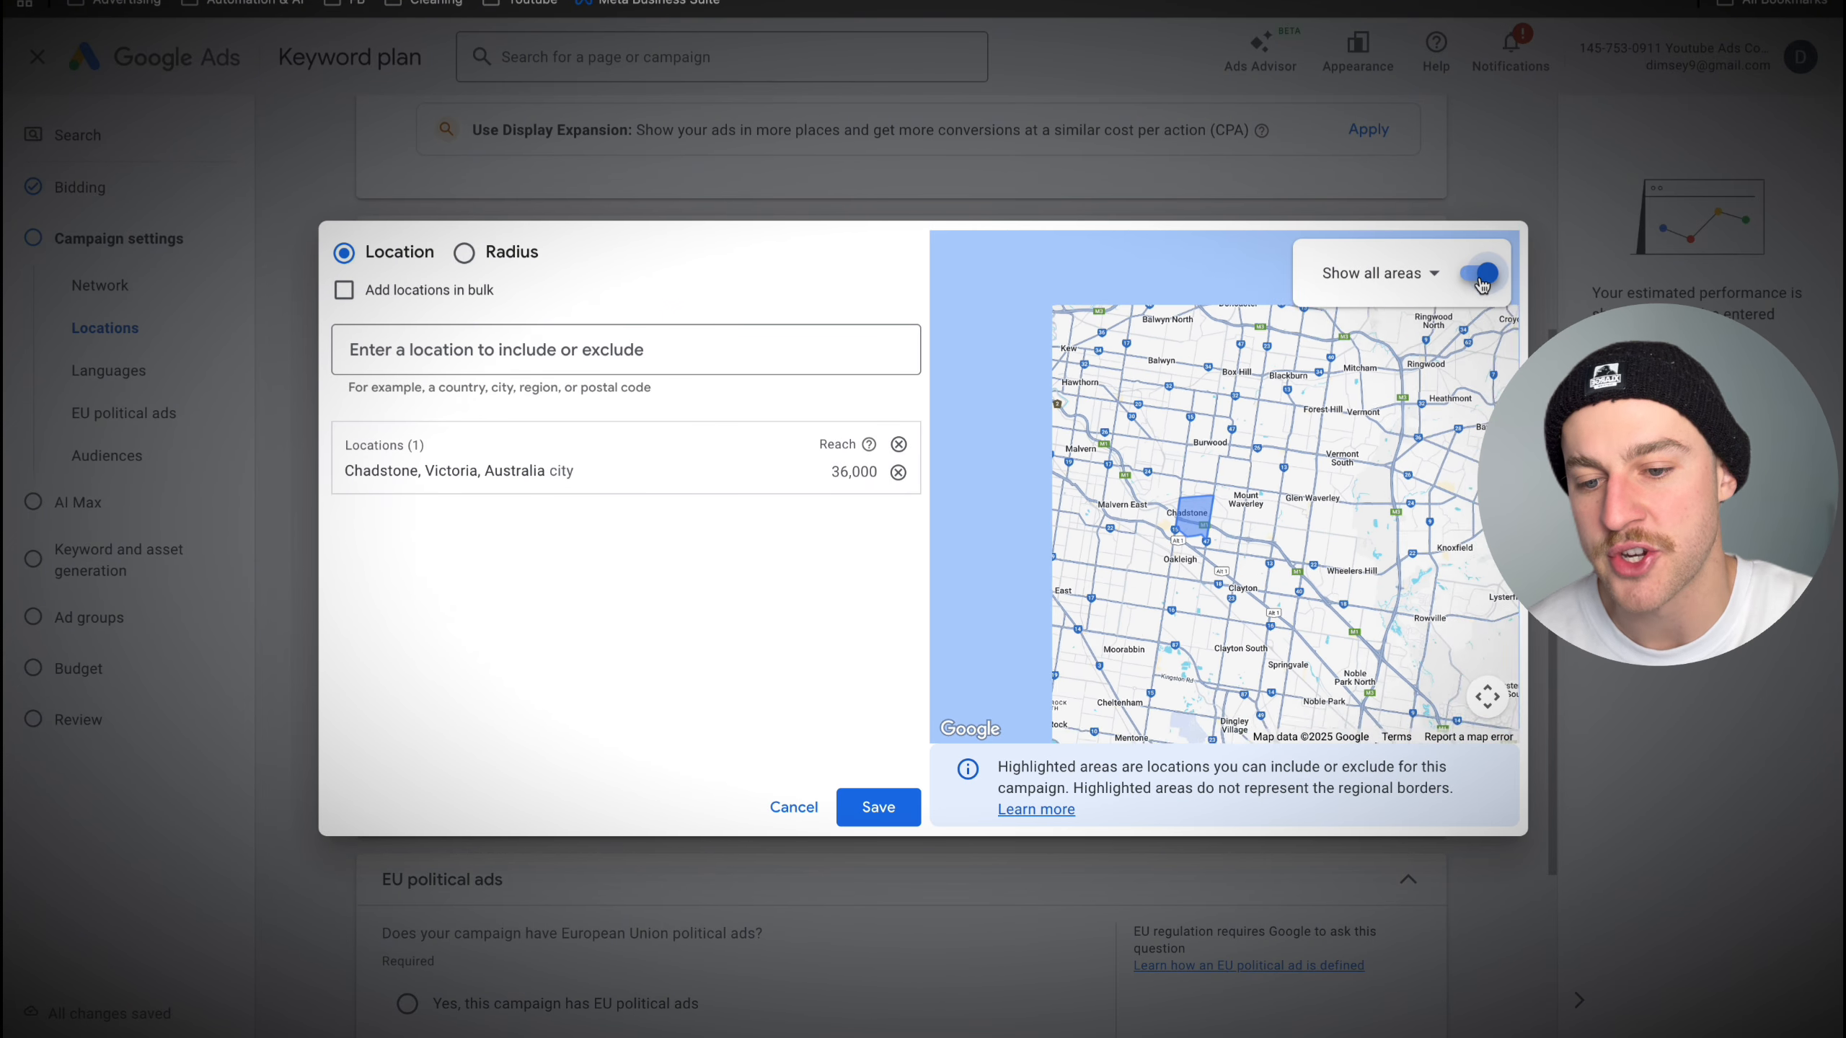
- Include the neighbouring Victorian postal codes 3149, 3148 and 3147 as target locations by picking them on the map
{"action": "left_click", "coordinate": [1246, 489]}
{"action": "left_click", "coordinate": [1199, 465]}
{"action": "left_click", "coordinate": [1208, 478]}
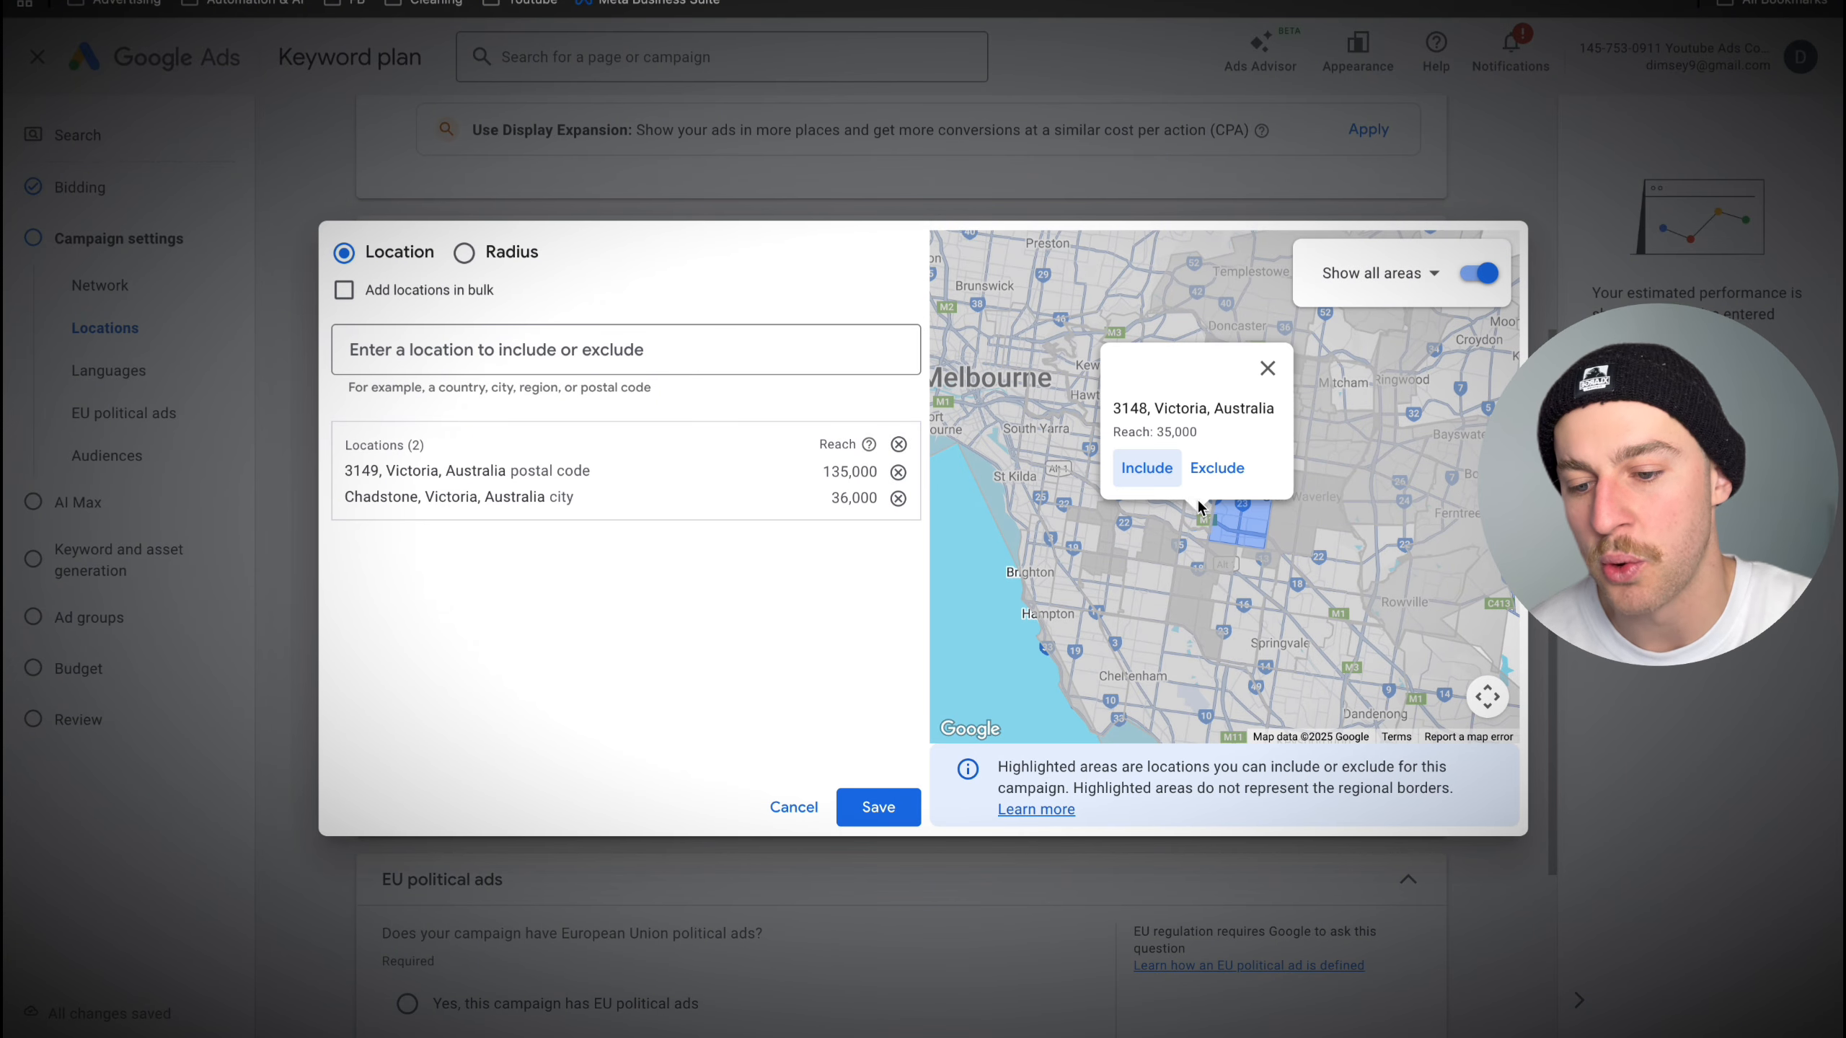
{"action": "left_click", "coordinate": [1144, 465]}
{"action": "left_click", "coordinate": [1205, 481]}
{"action": "left_click", "coordinate": [1131, 450]}
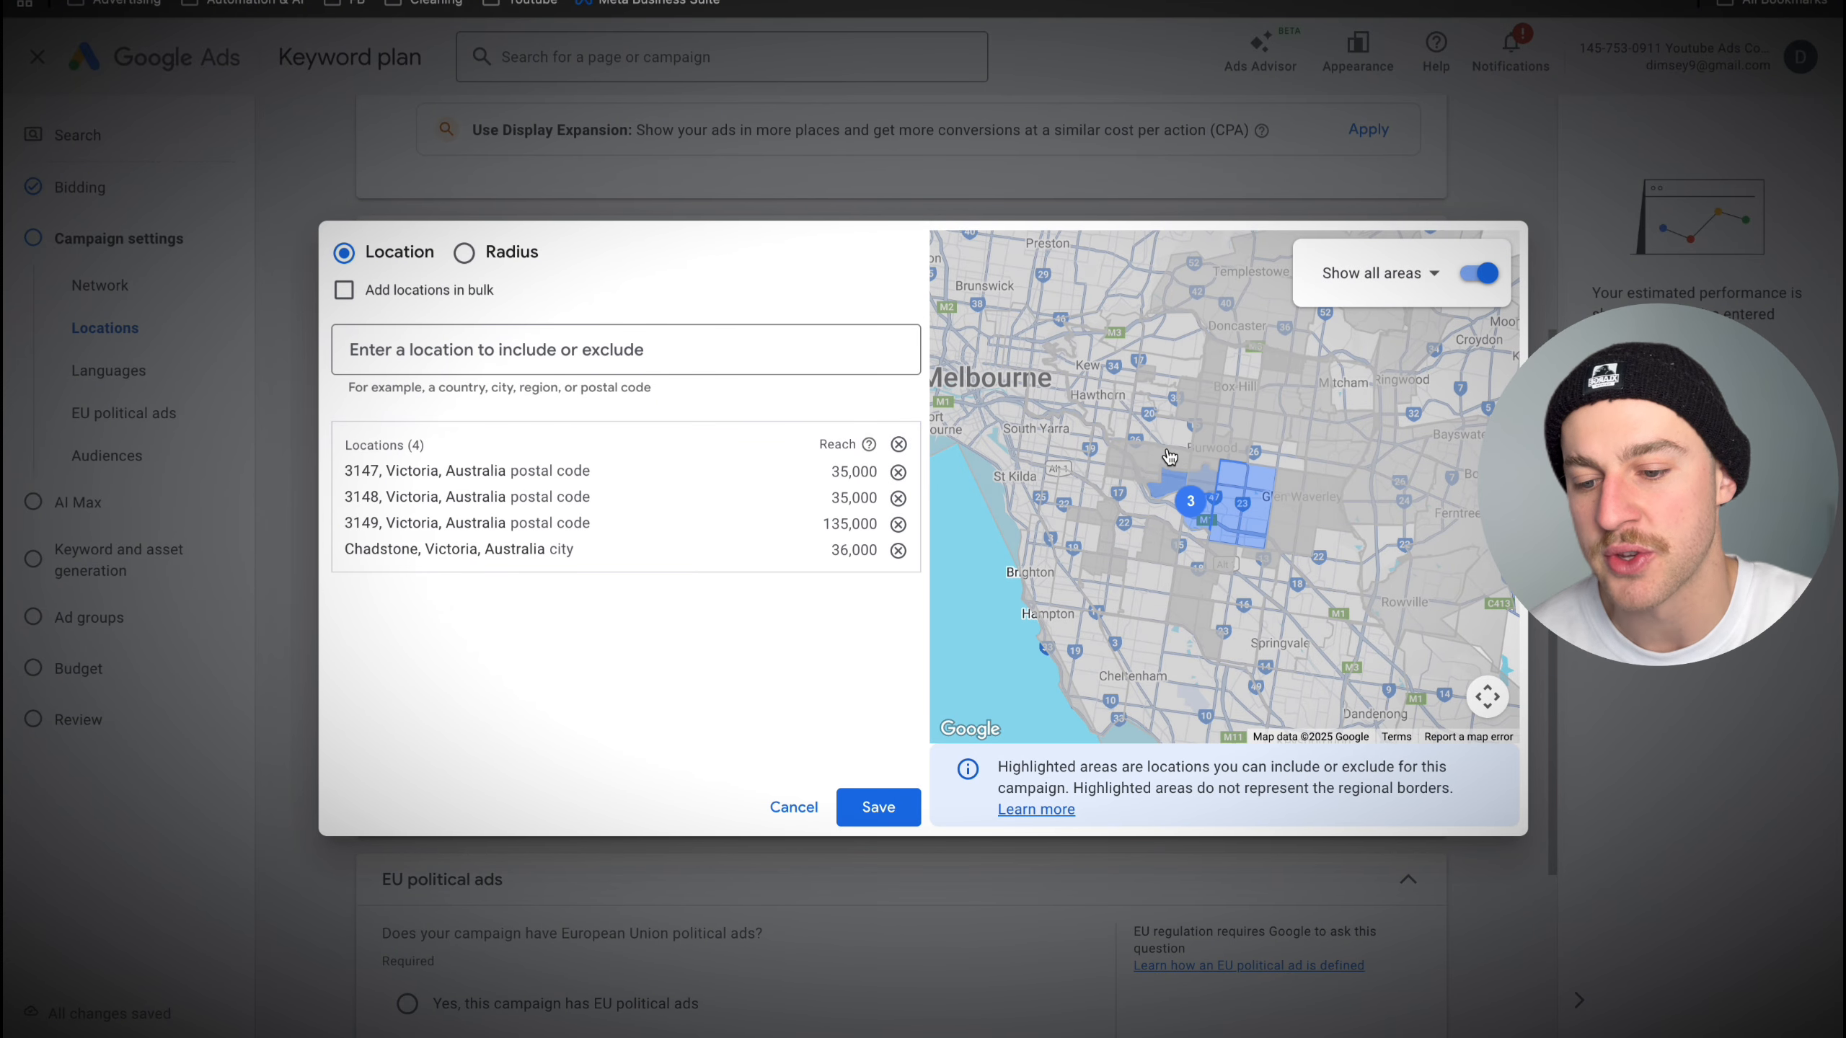
- Include postal codes 3146, 3125, 3127, 3128, 3129, 3124 and 3126 from the map as further target locations
{"action": "left_click", "coordinate": [1127, 454]}
{"action": "left_click", "coordinate": [1083, 420]}
{"action": "left_click", "coordinate": [1212, 435]}
{"action": "left_click", "coordinate": [1181, 378]}
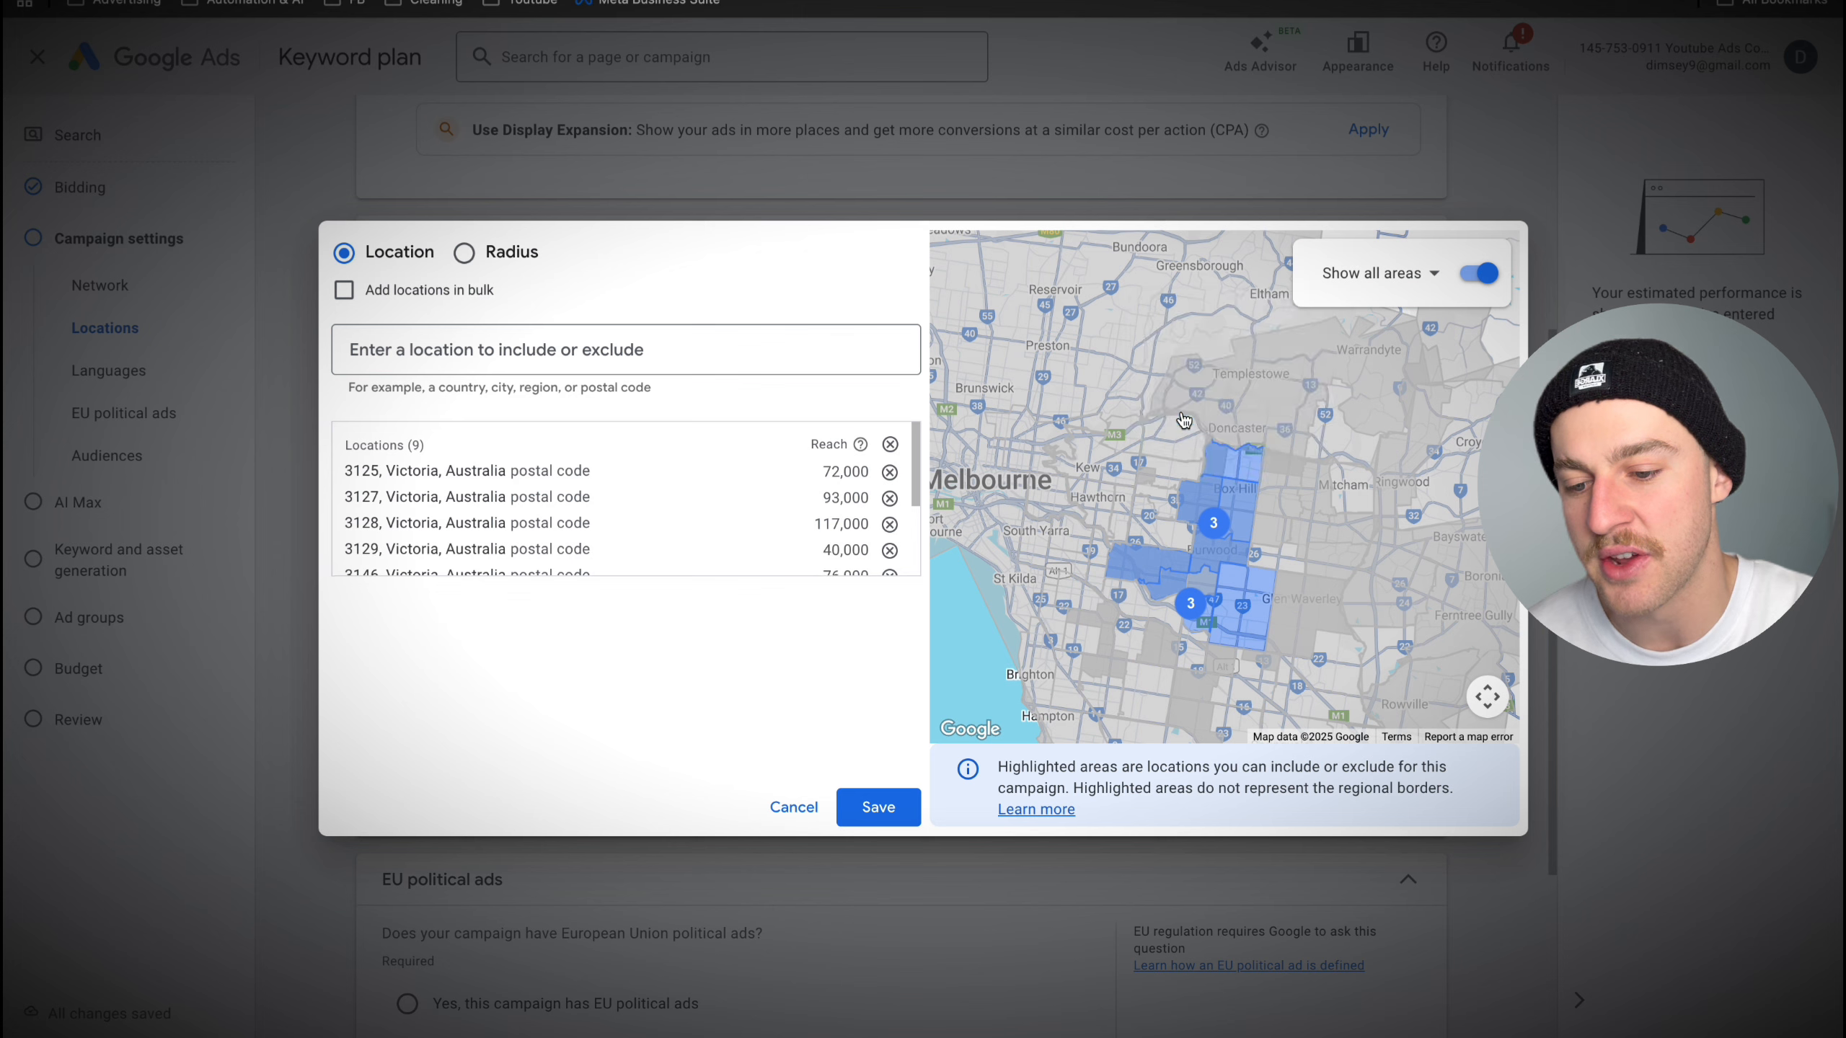
{"action": "left_click", "coordinate": [1167, 543]}
{"action": "left_click", "coordinate": [1093, 473]}
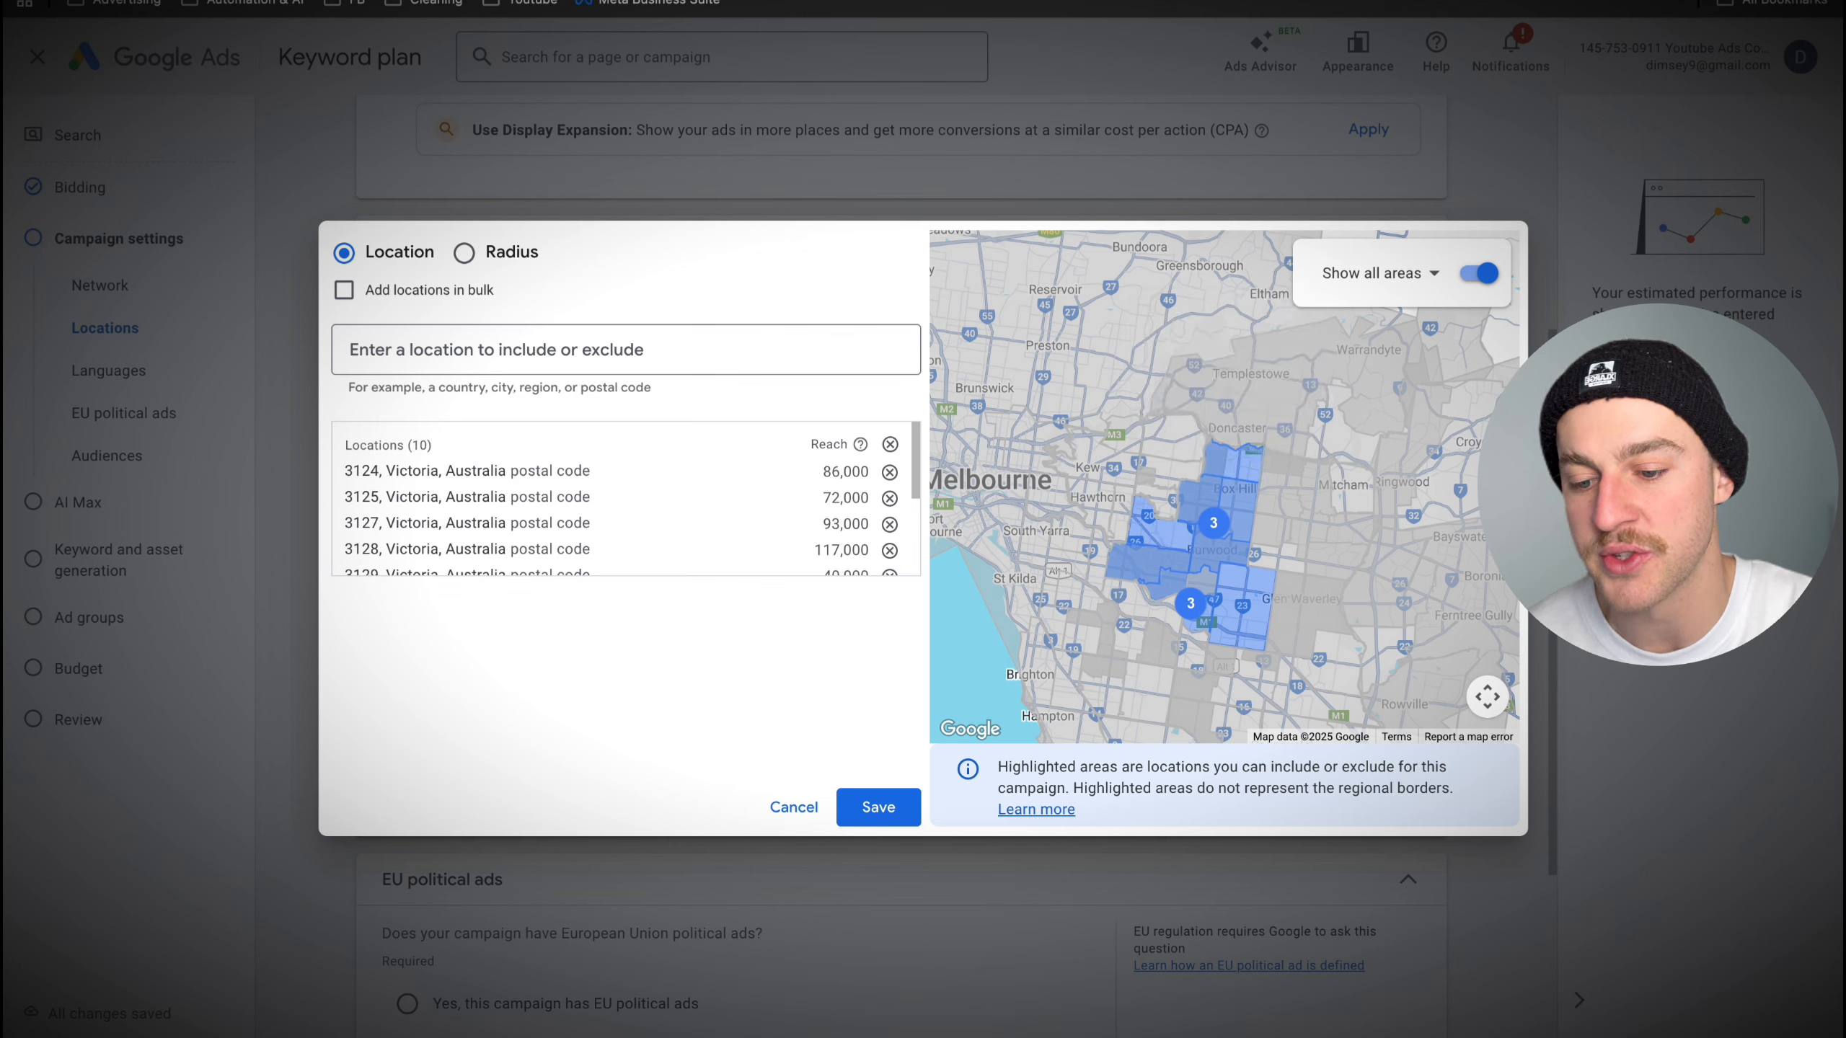
{"action": "left_click", "coordinate": [1151, 506]}
{"action": "left_click", "coordinate": [1129, 481]}
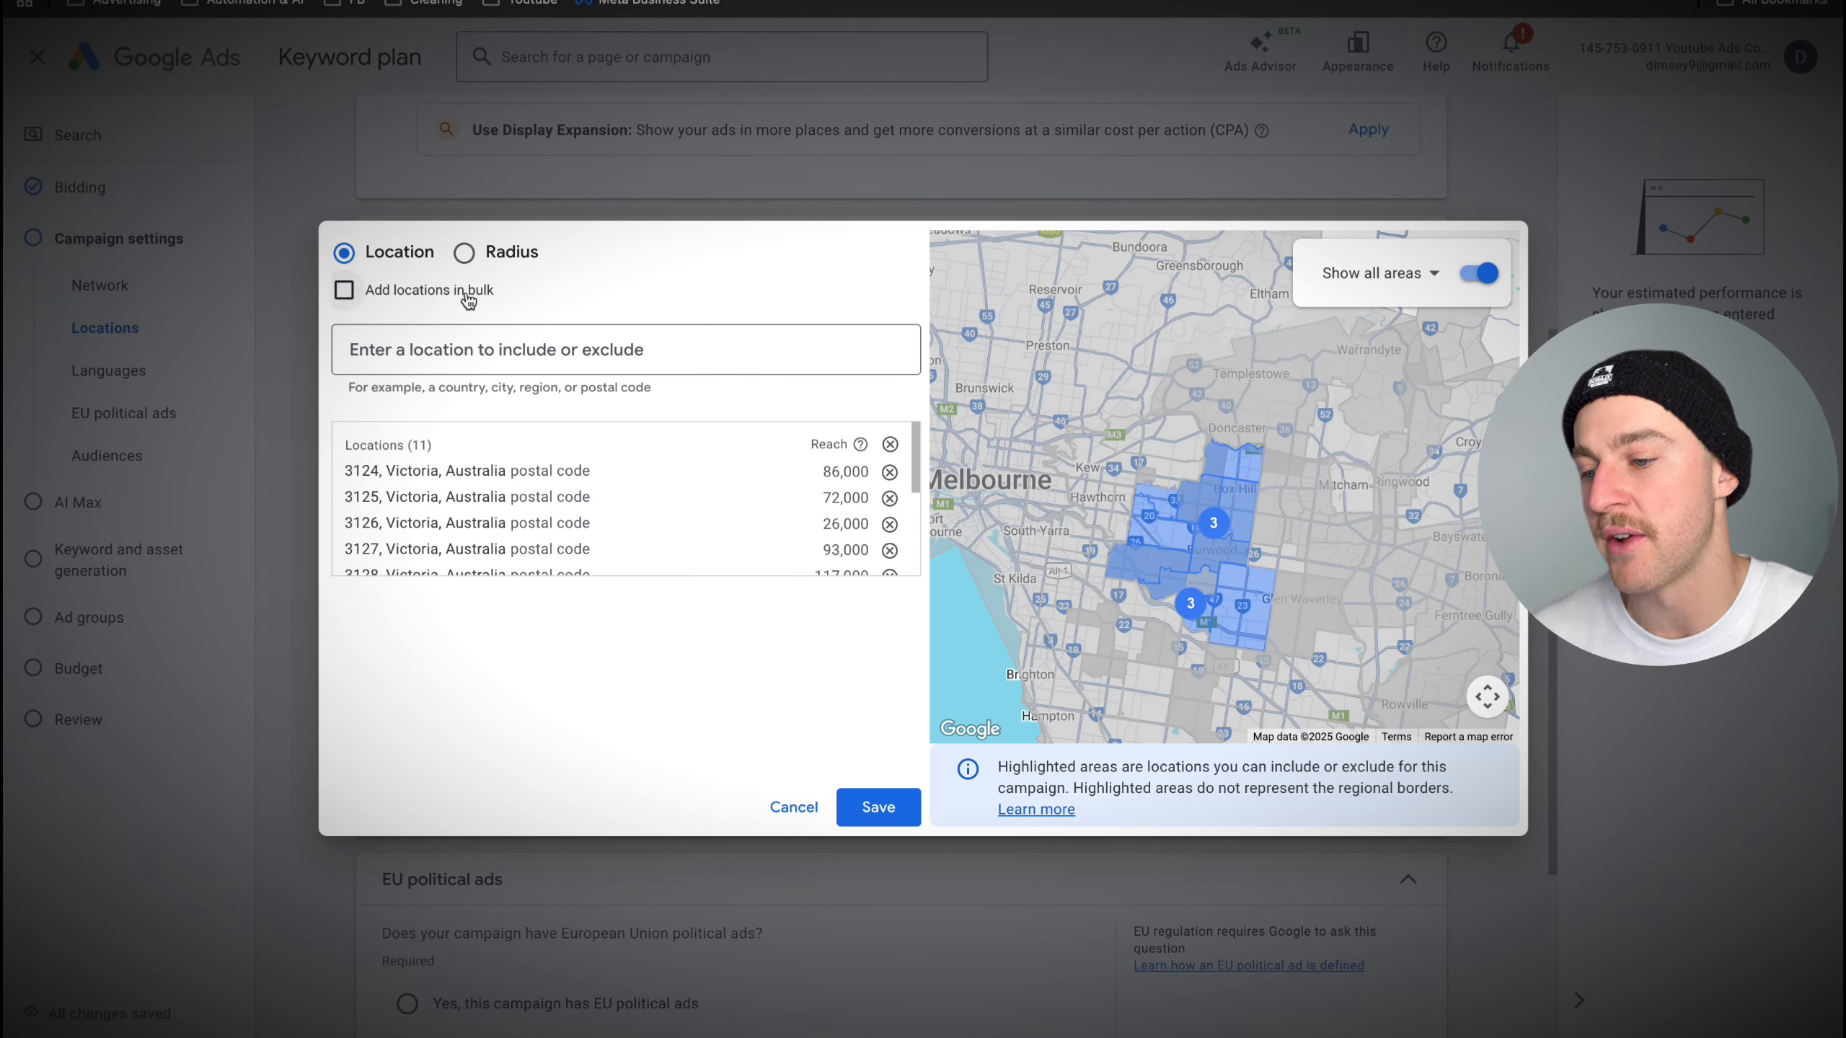
- Try a 20-mile radius target around a pin dropped in eastern Melbourne and remove it from the location list
{"action": "left_click", "coordinate": [465, 256]}
{"action": "left_click", "coordinate": [990, 258]}
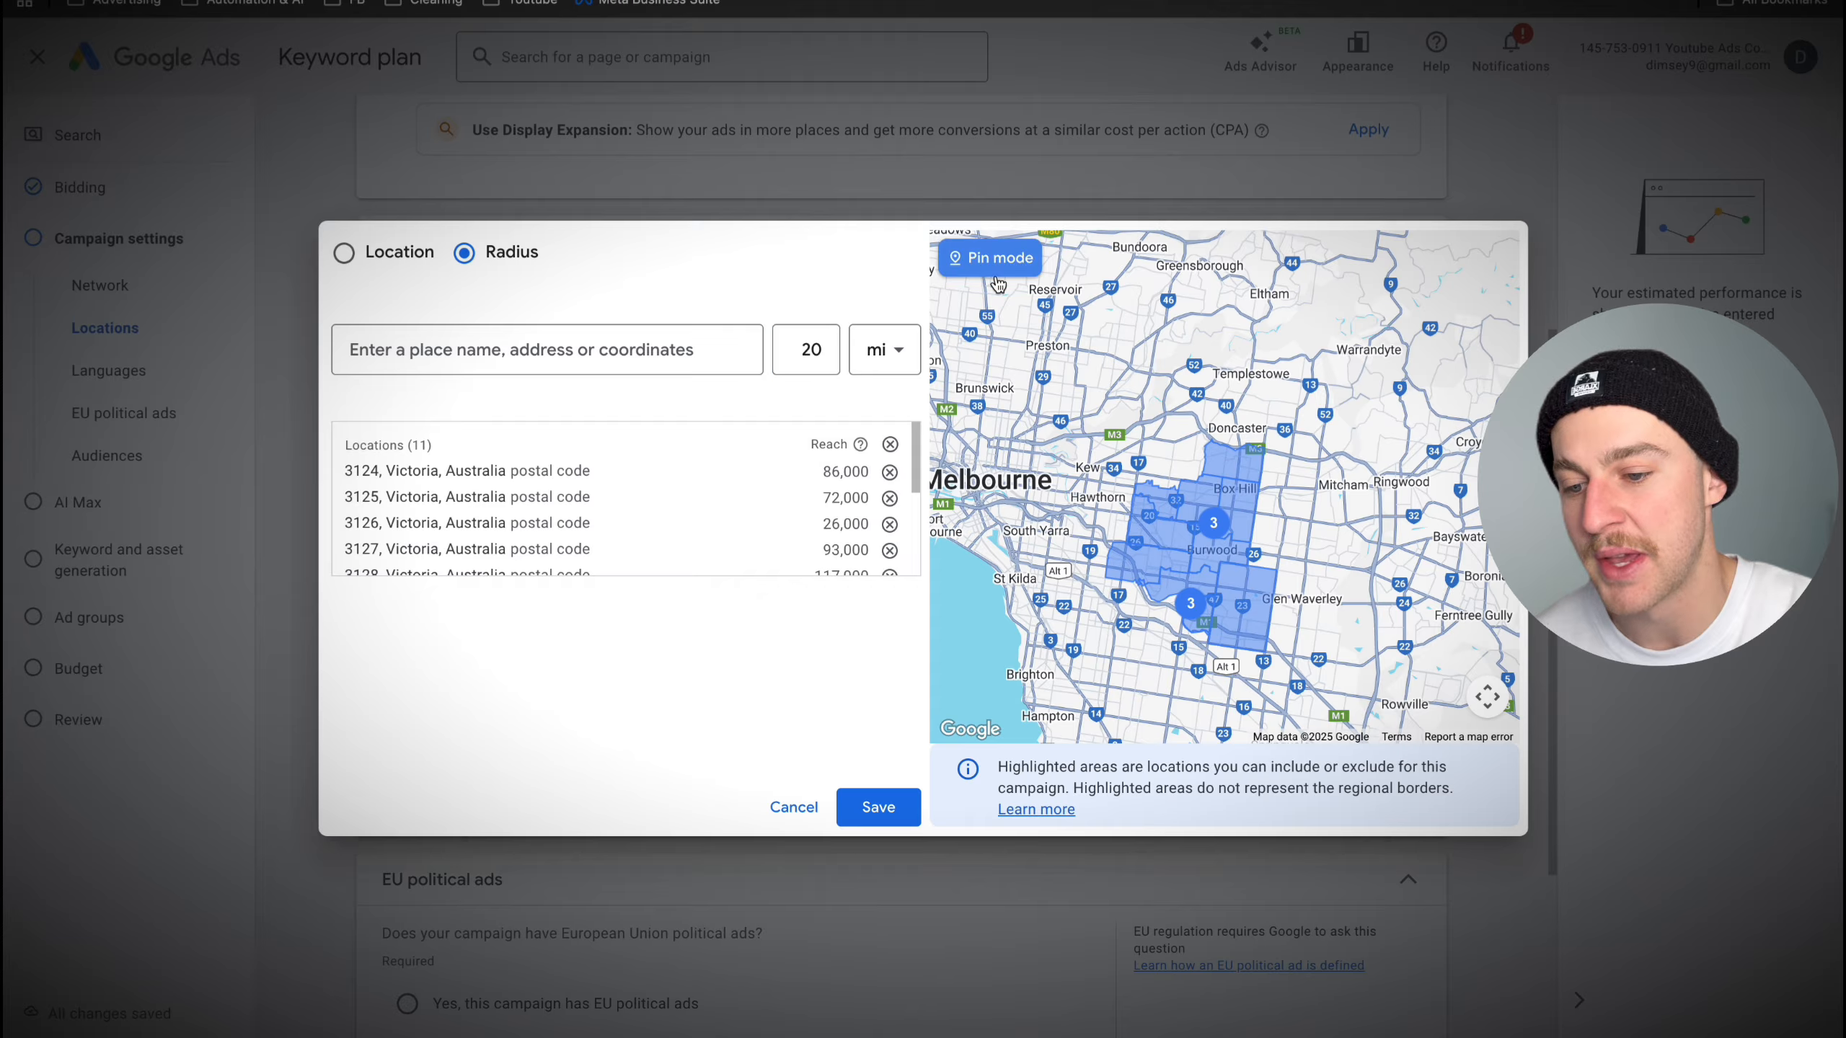
{"action": "left_click", "coordinate": [1110, 482]}
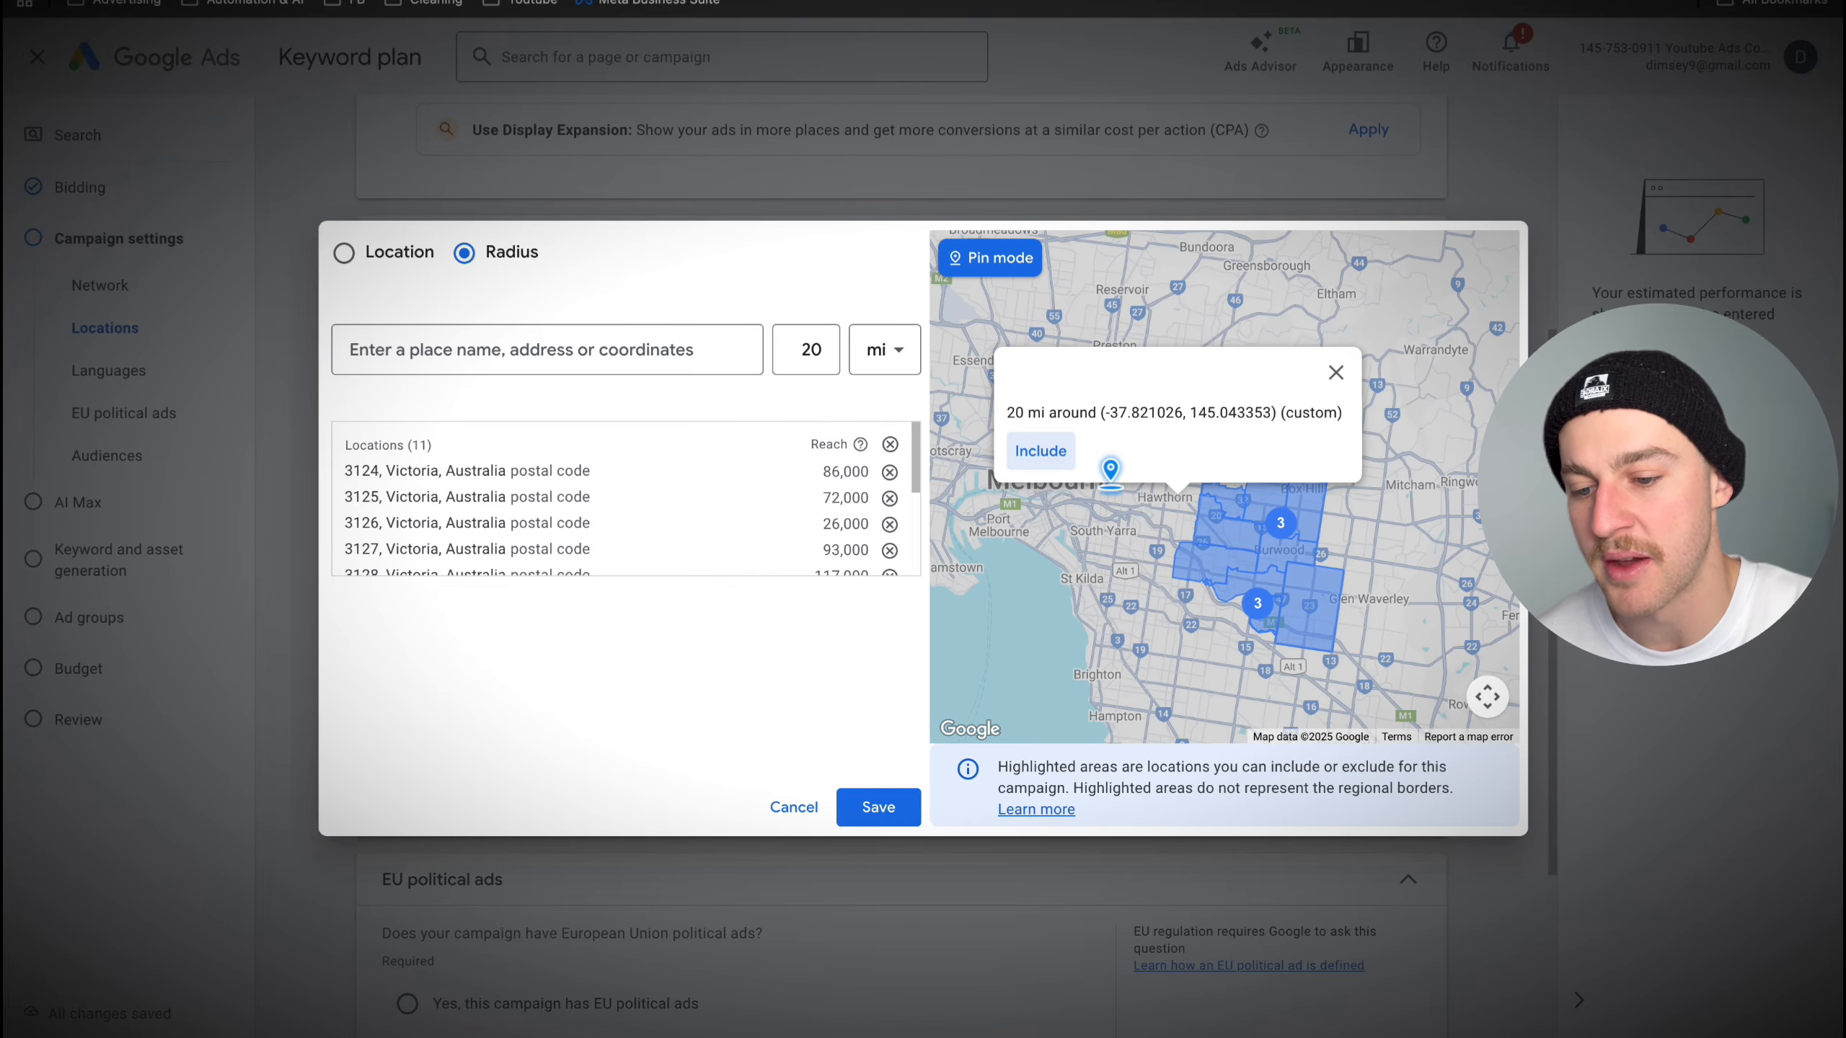
{"action": "left_click", "coordinate": [1041, 451]}
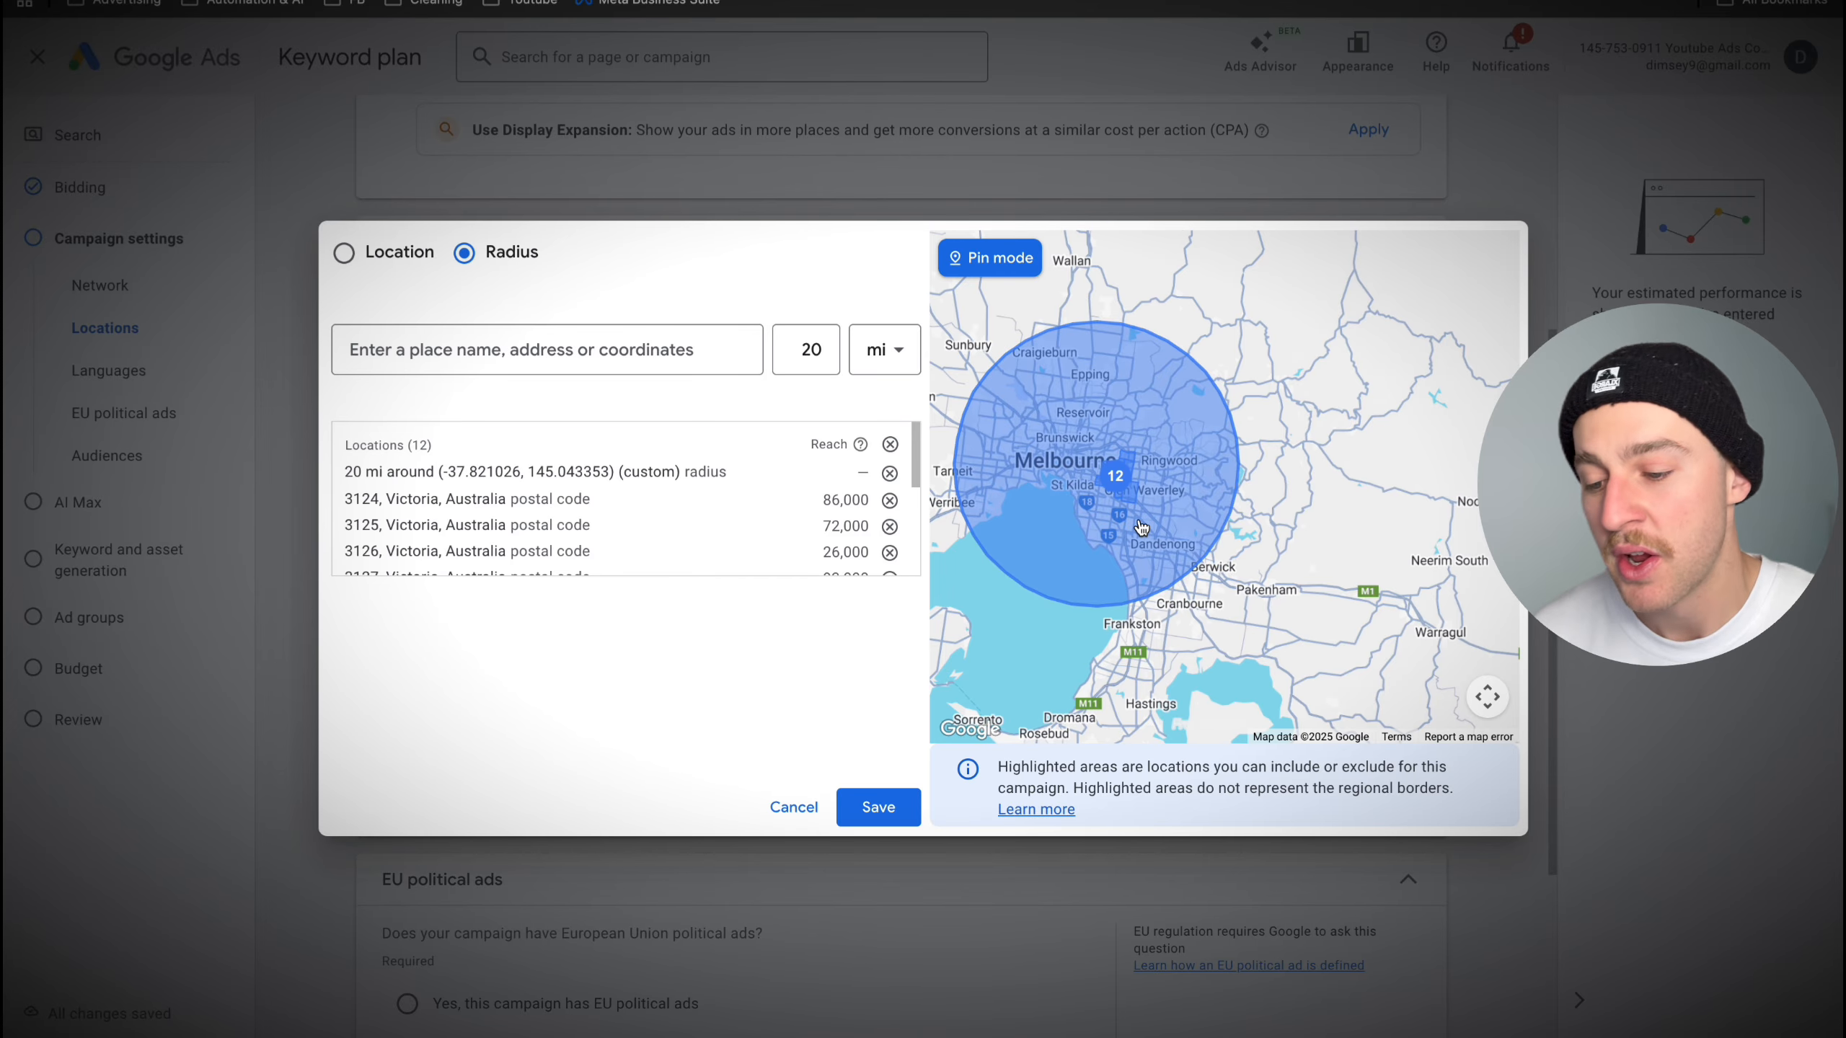
{"action": "left_click", "coordinate": [890, 473]}
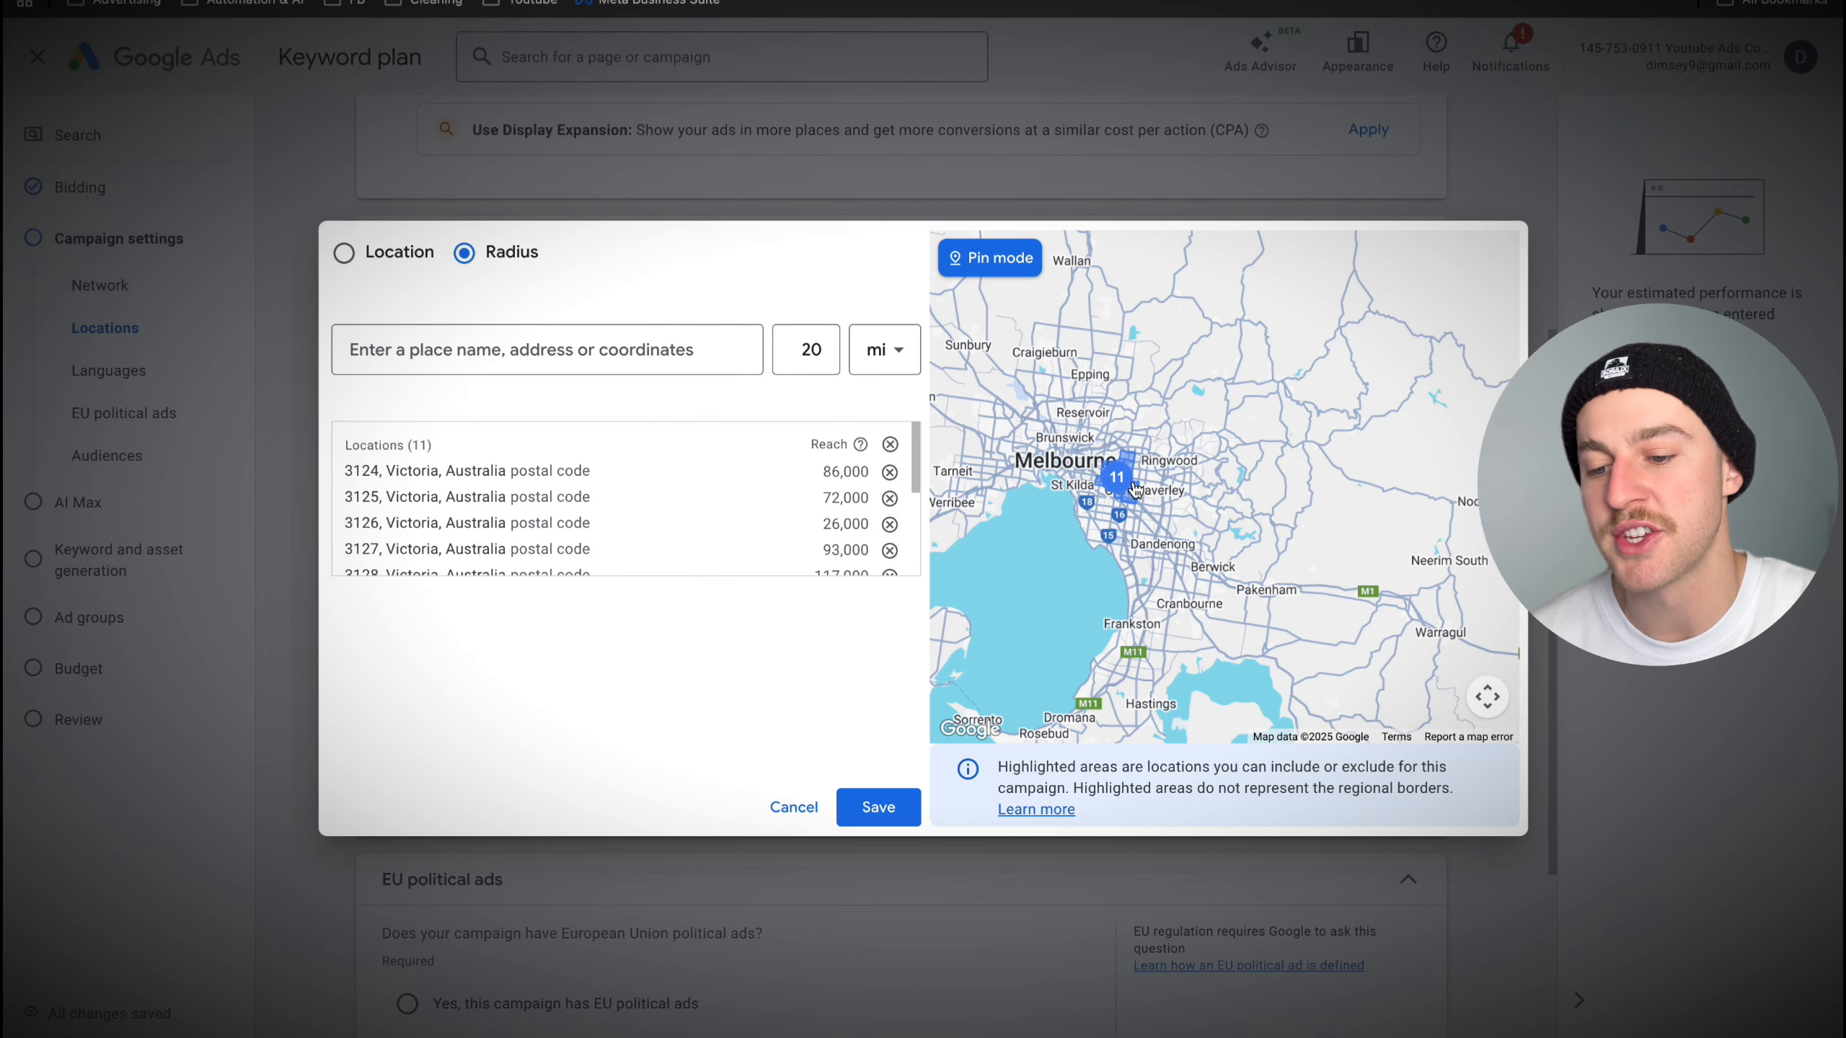
- Include more surrounding postal codes such as 3103, 3104 and 3108 from the map and save the location list
{"action": "scroll", "coordinate": [1135, 489], "scroll_direction": "up", "scroll_amount": 4}
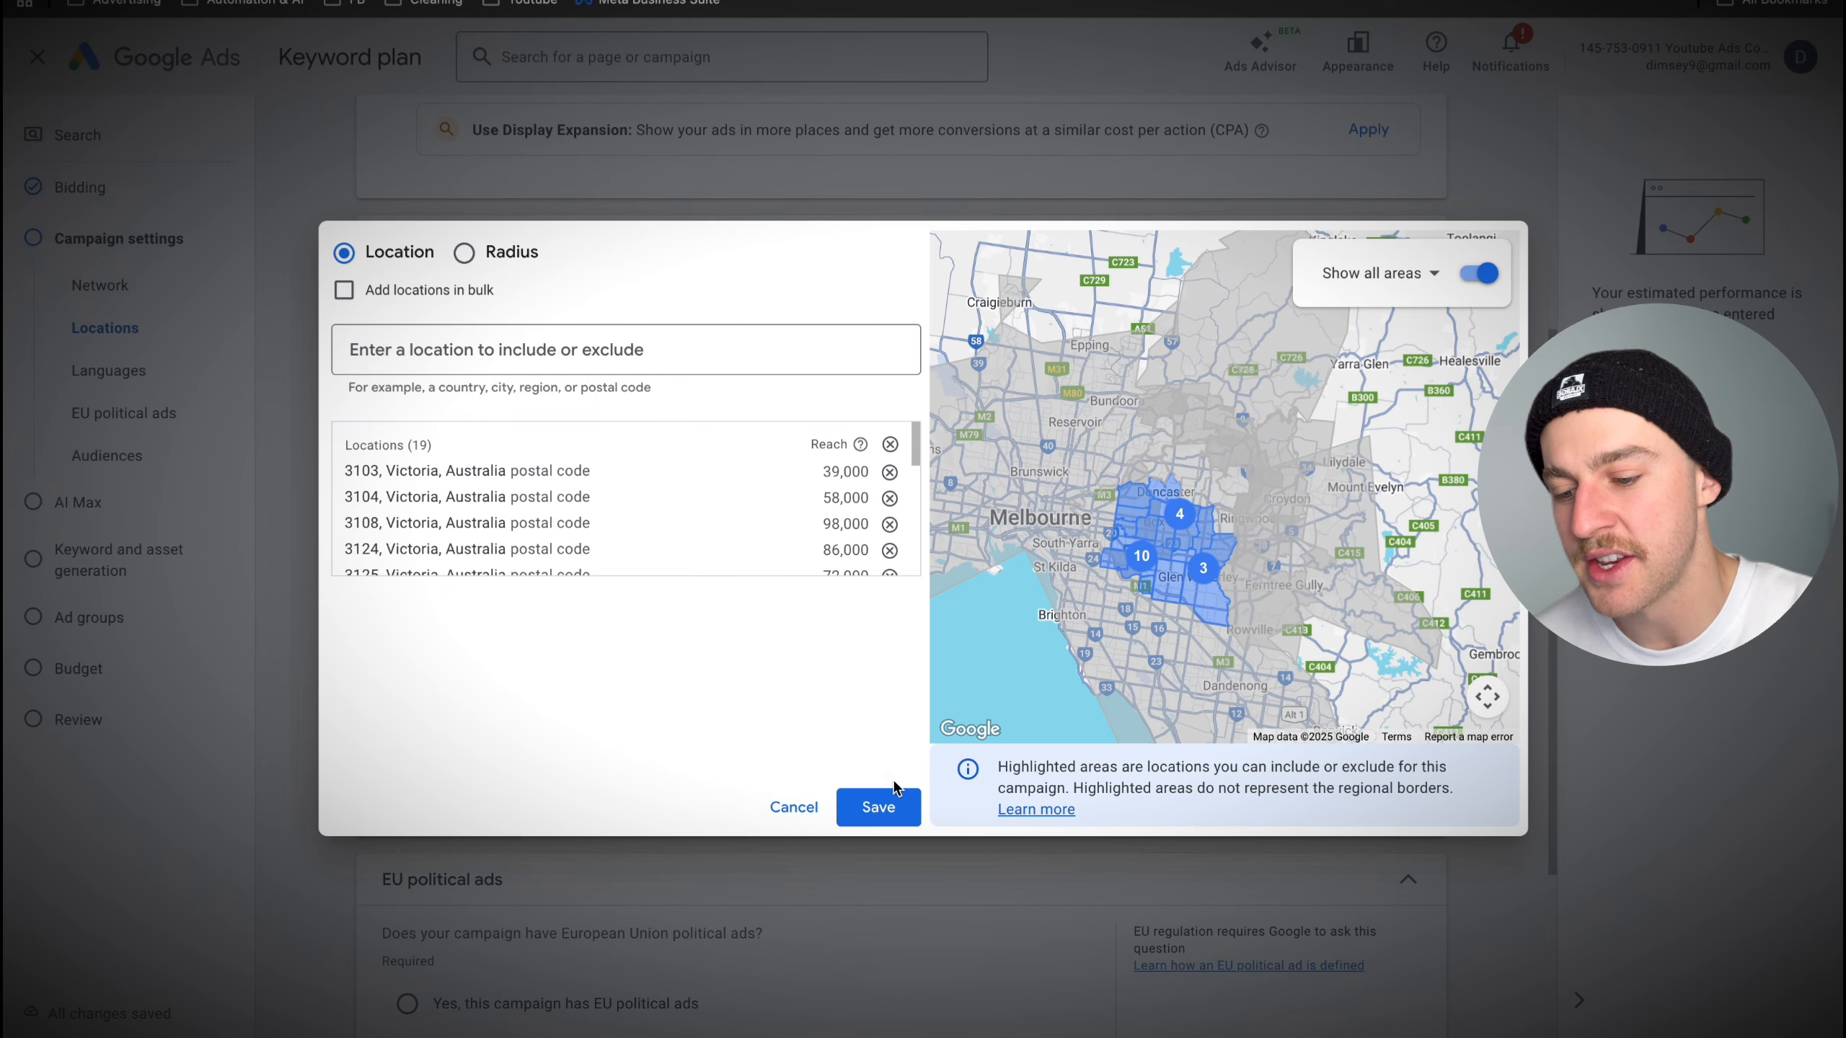
{"action": "left_click", "coordinate": [892, 800]}
{"action": "scroll", "coordinate": [915, 702], "scroll_direction": "down", "scroll_amount": 1}
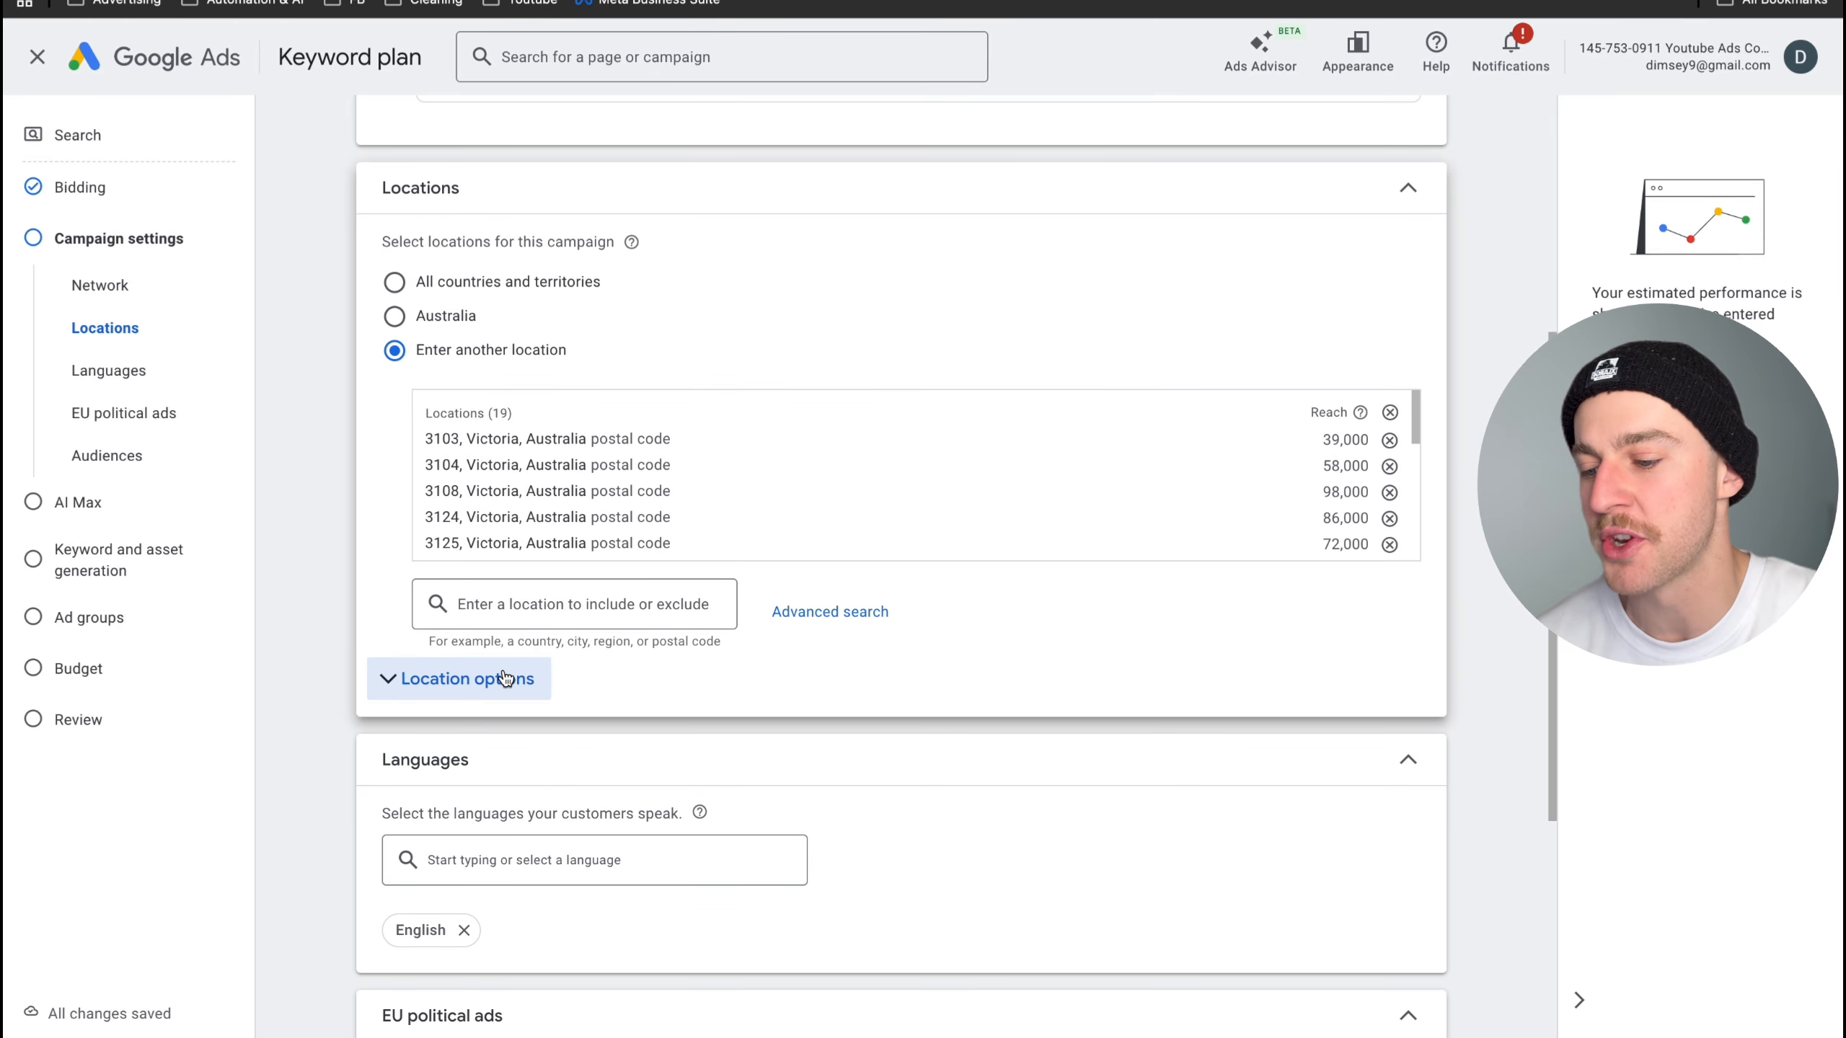
- Limit the location options to Presence: People in or regularly in your included locations
{"action": "left_click", "coordinate": [509, 682]}
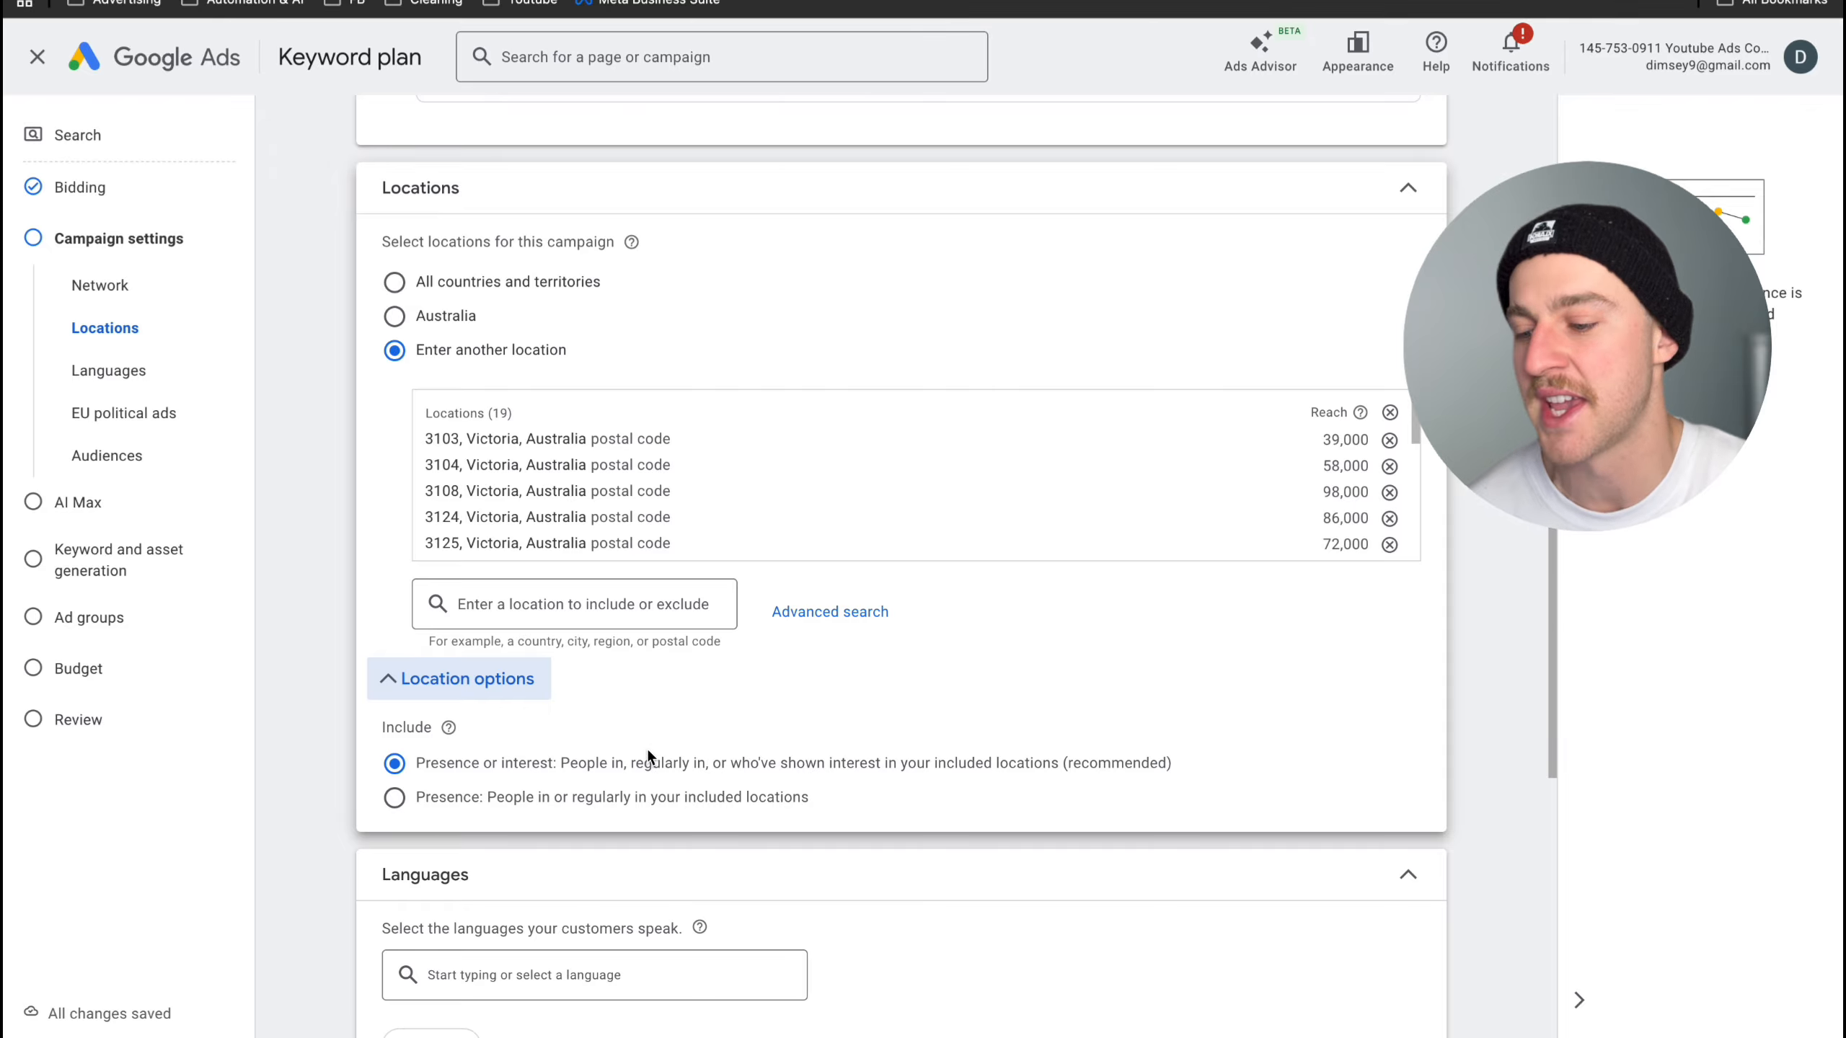
{"action": "scroll", "coordinate": [646, 749], "scroll_direction": "down", "scroll_amount": 1}
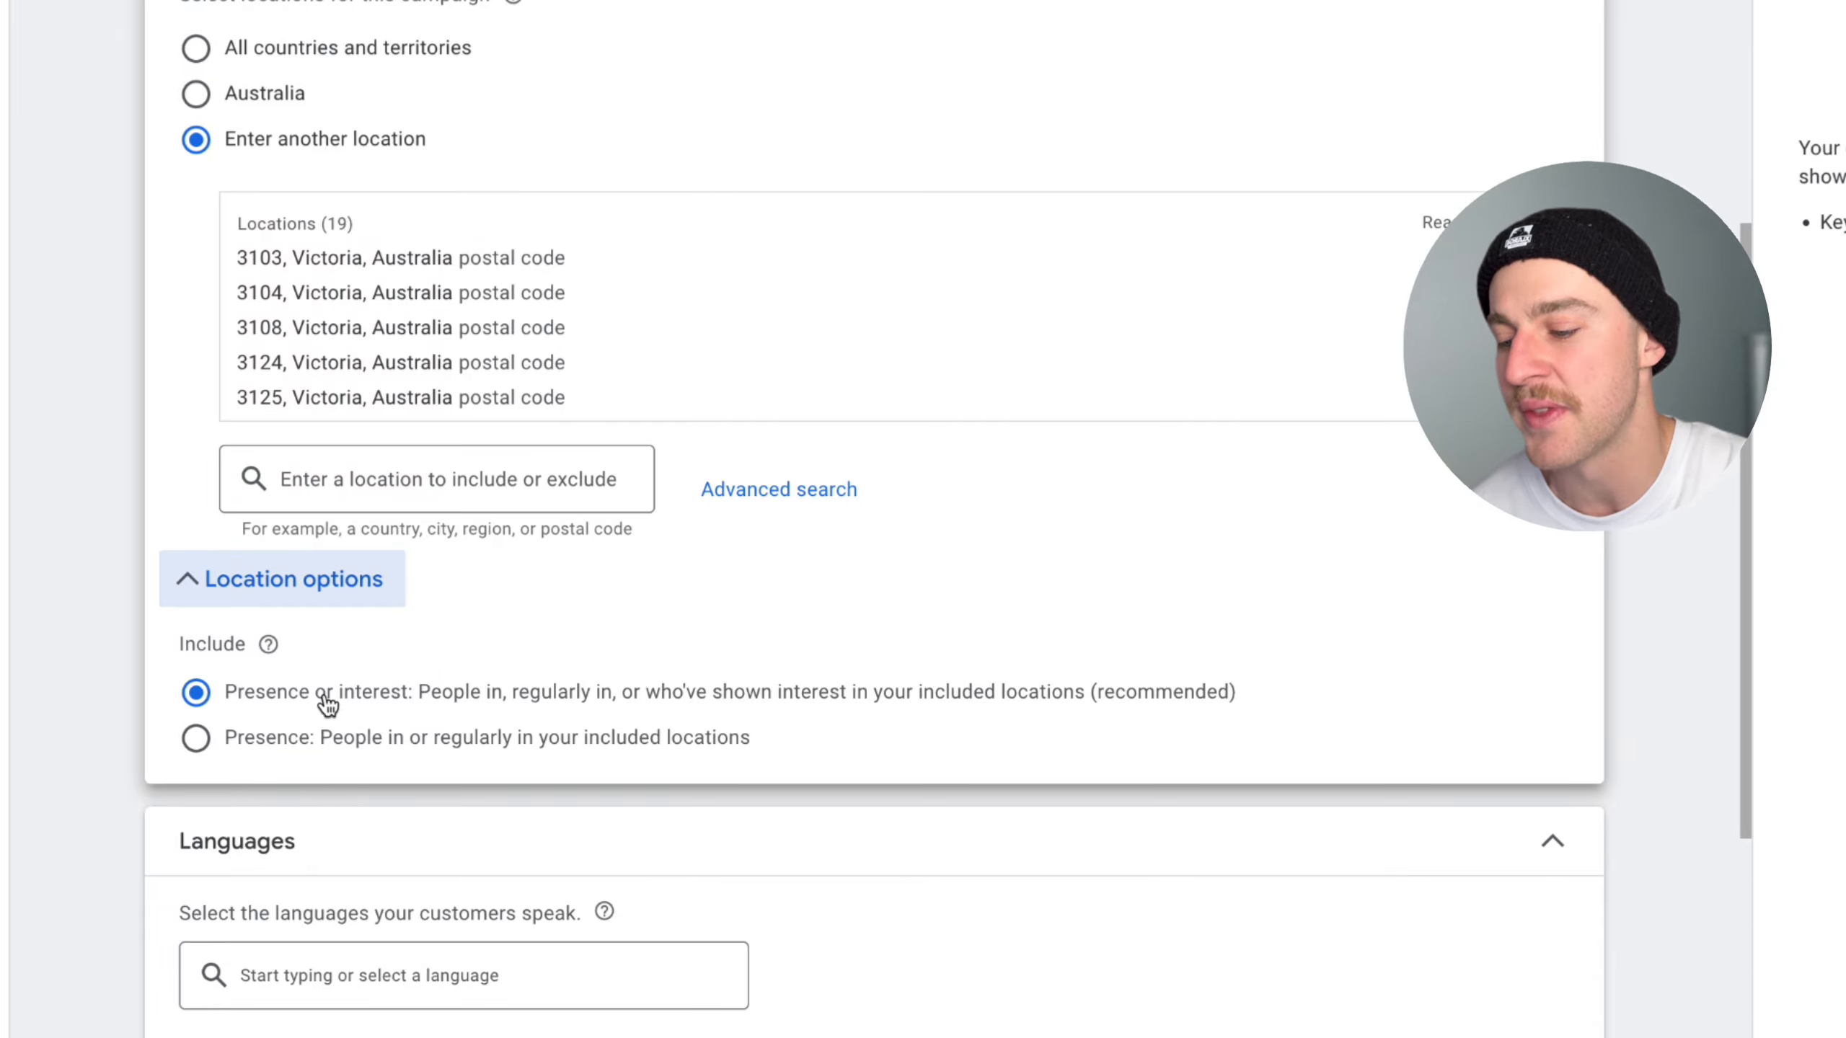
{"action": "left_click", "coordinate": [196, 741]}
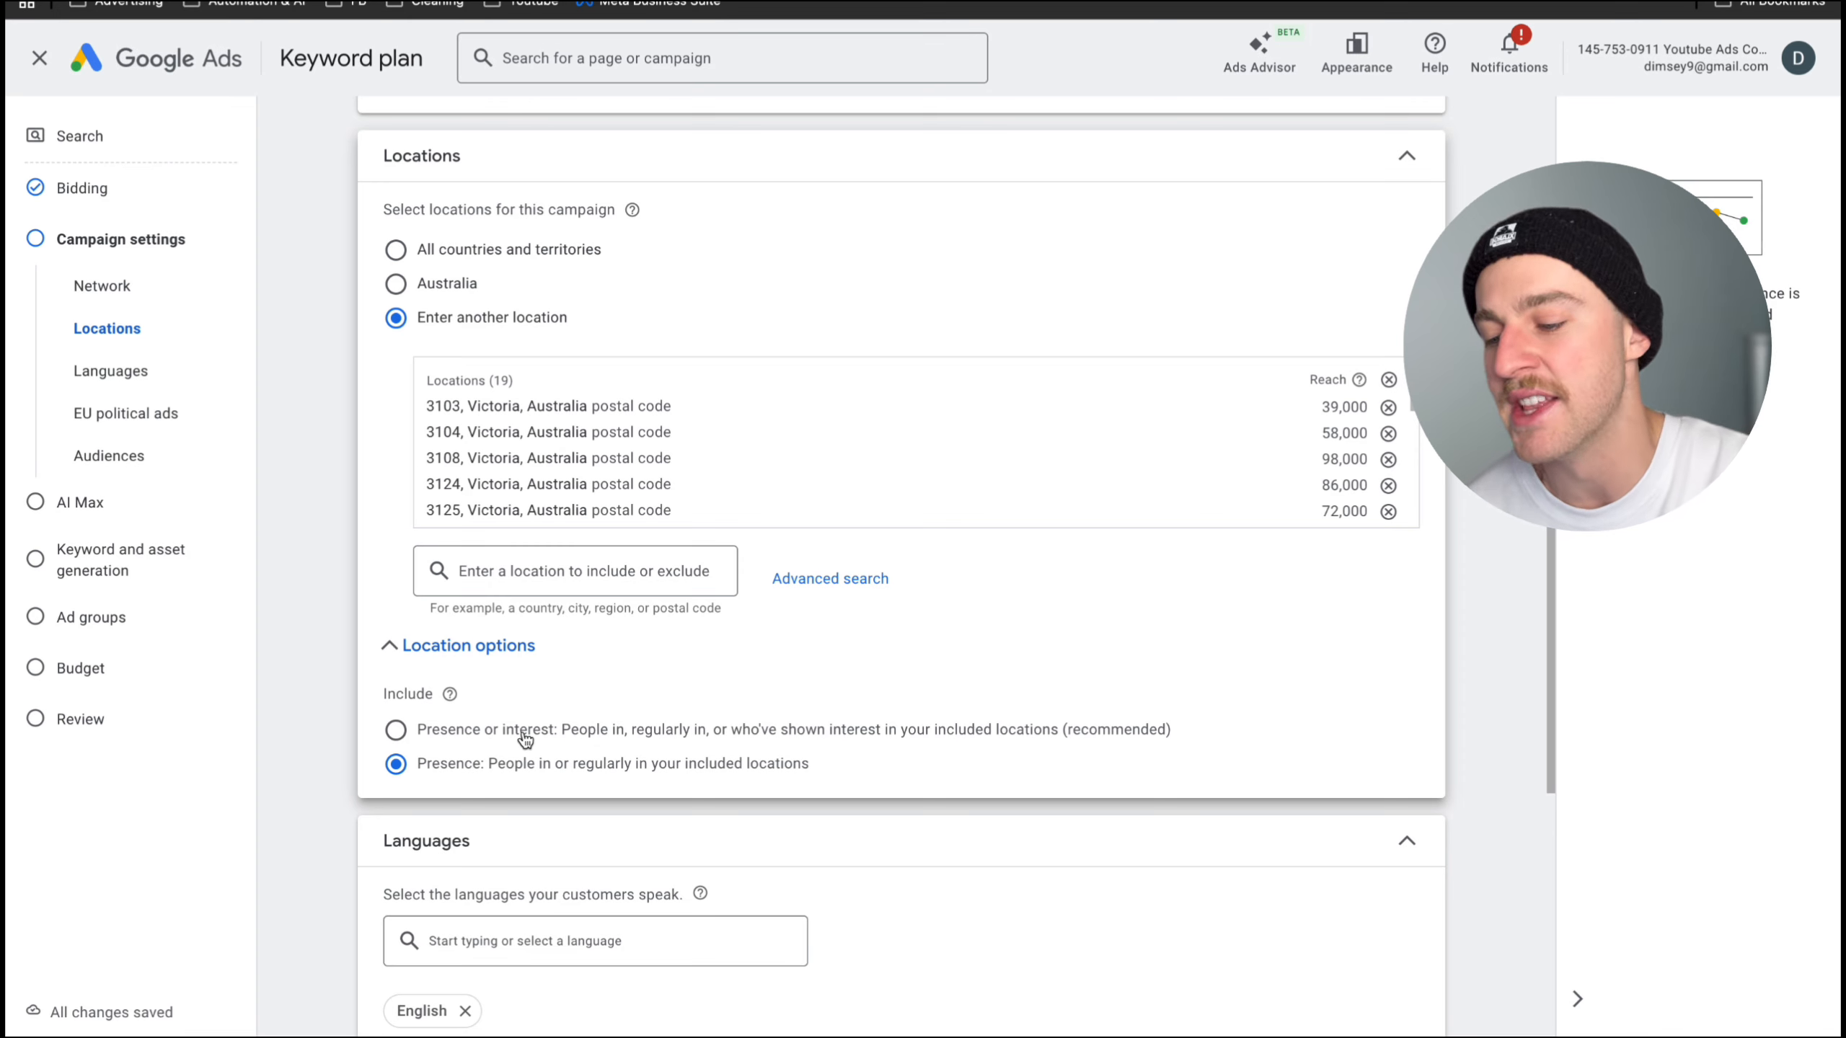
{"action": "left_click_drag", "start_coordinate": [448, 730], "coordinate": [554, 739]}
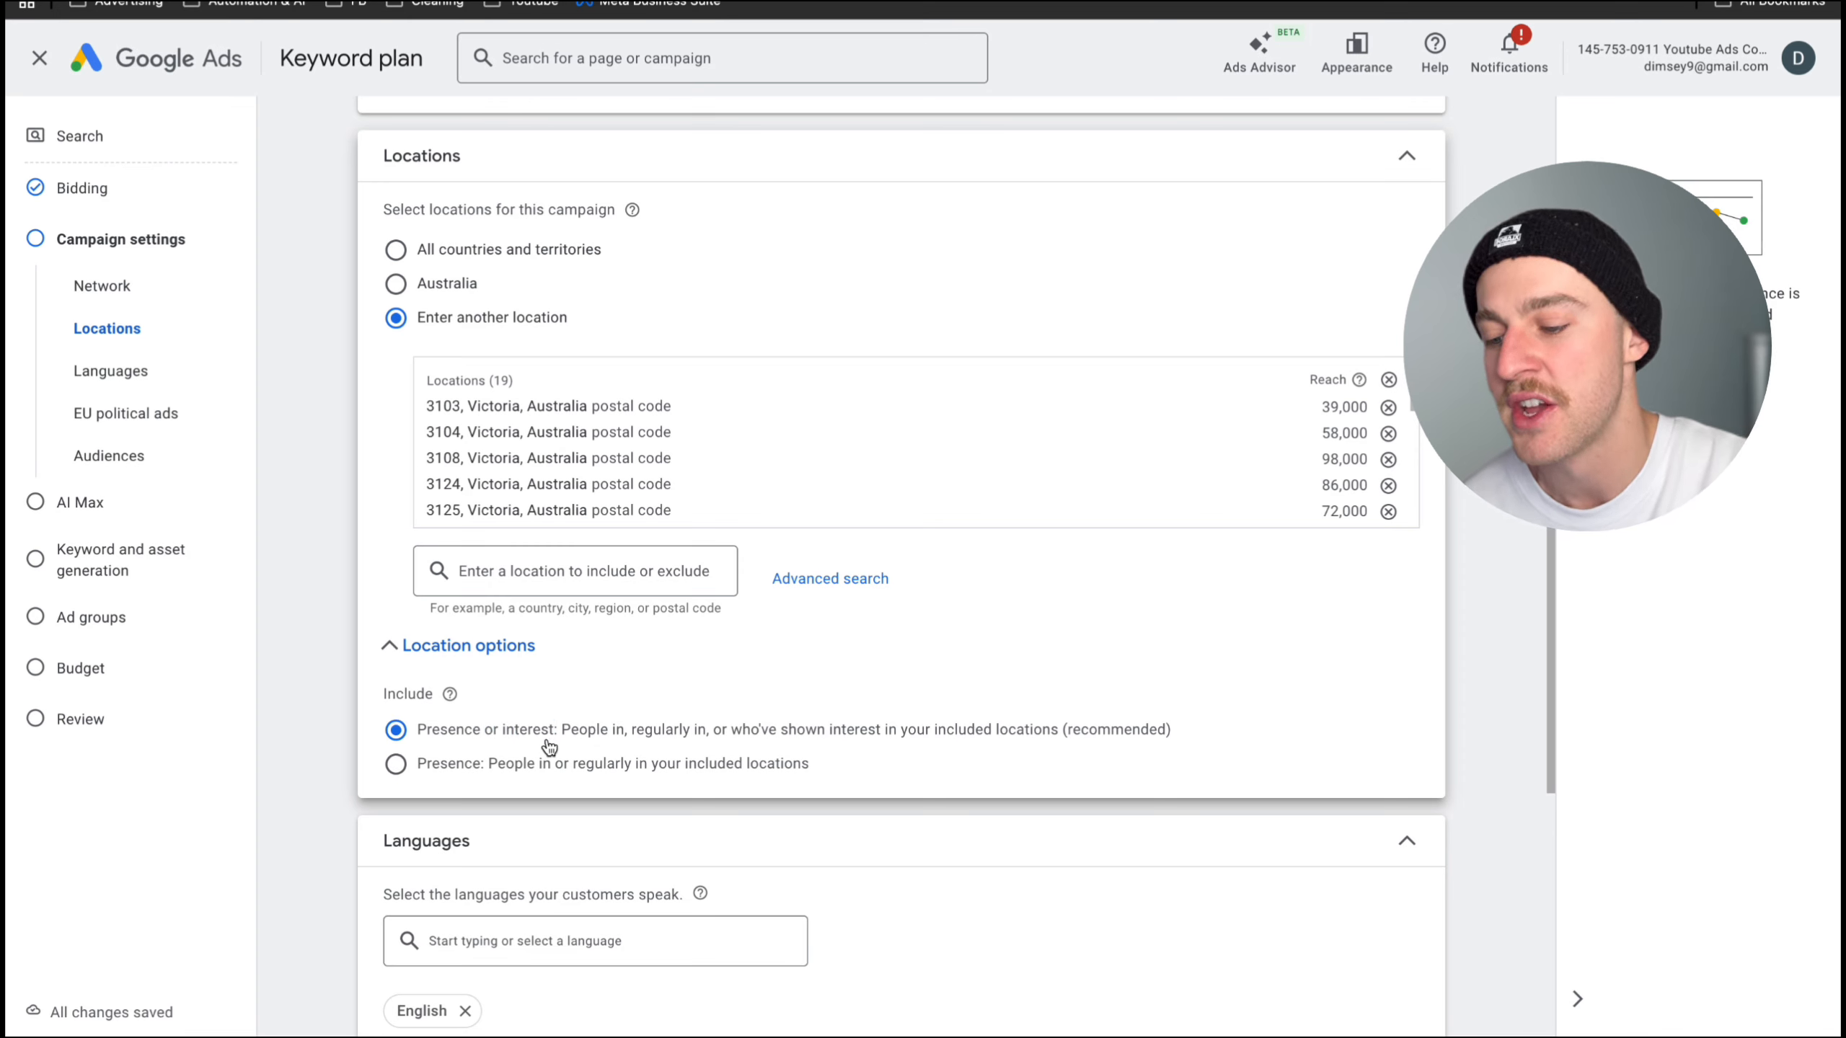
{"action": "left_click", "coordinate": [395, 765]}
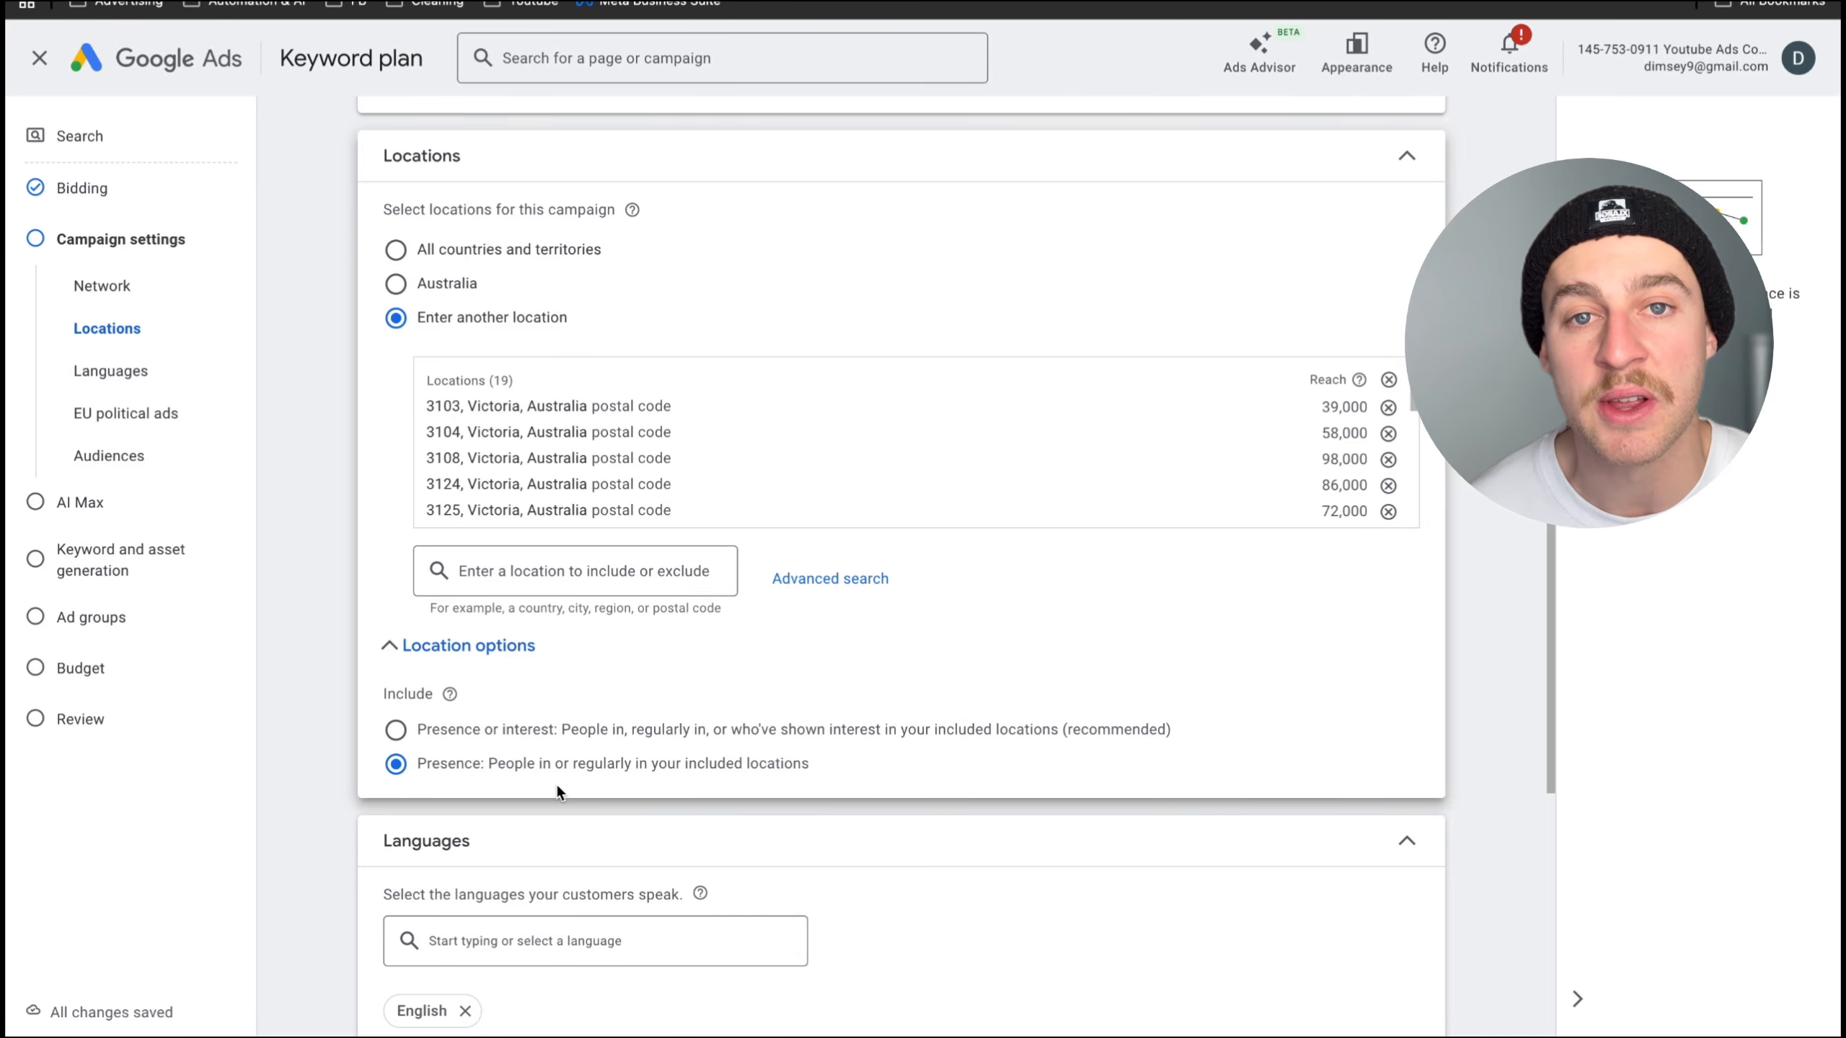
- Add the audience segments Home & Garden, Business Services, Home Improvement and Home Cleaning Services to the campaign
{"action": "scroll", "coordinate": [555, 783], "scroll_direction": "down", "scroll_amount": 1}
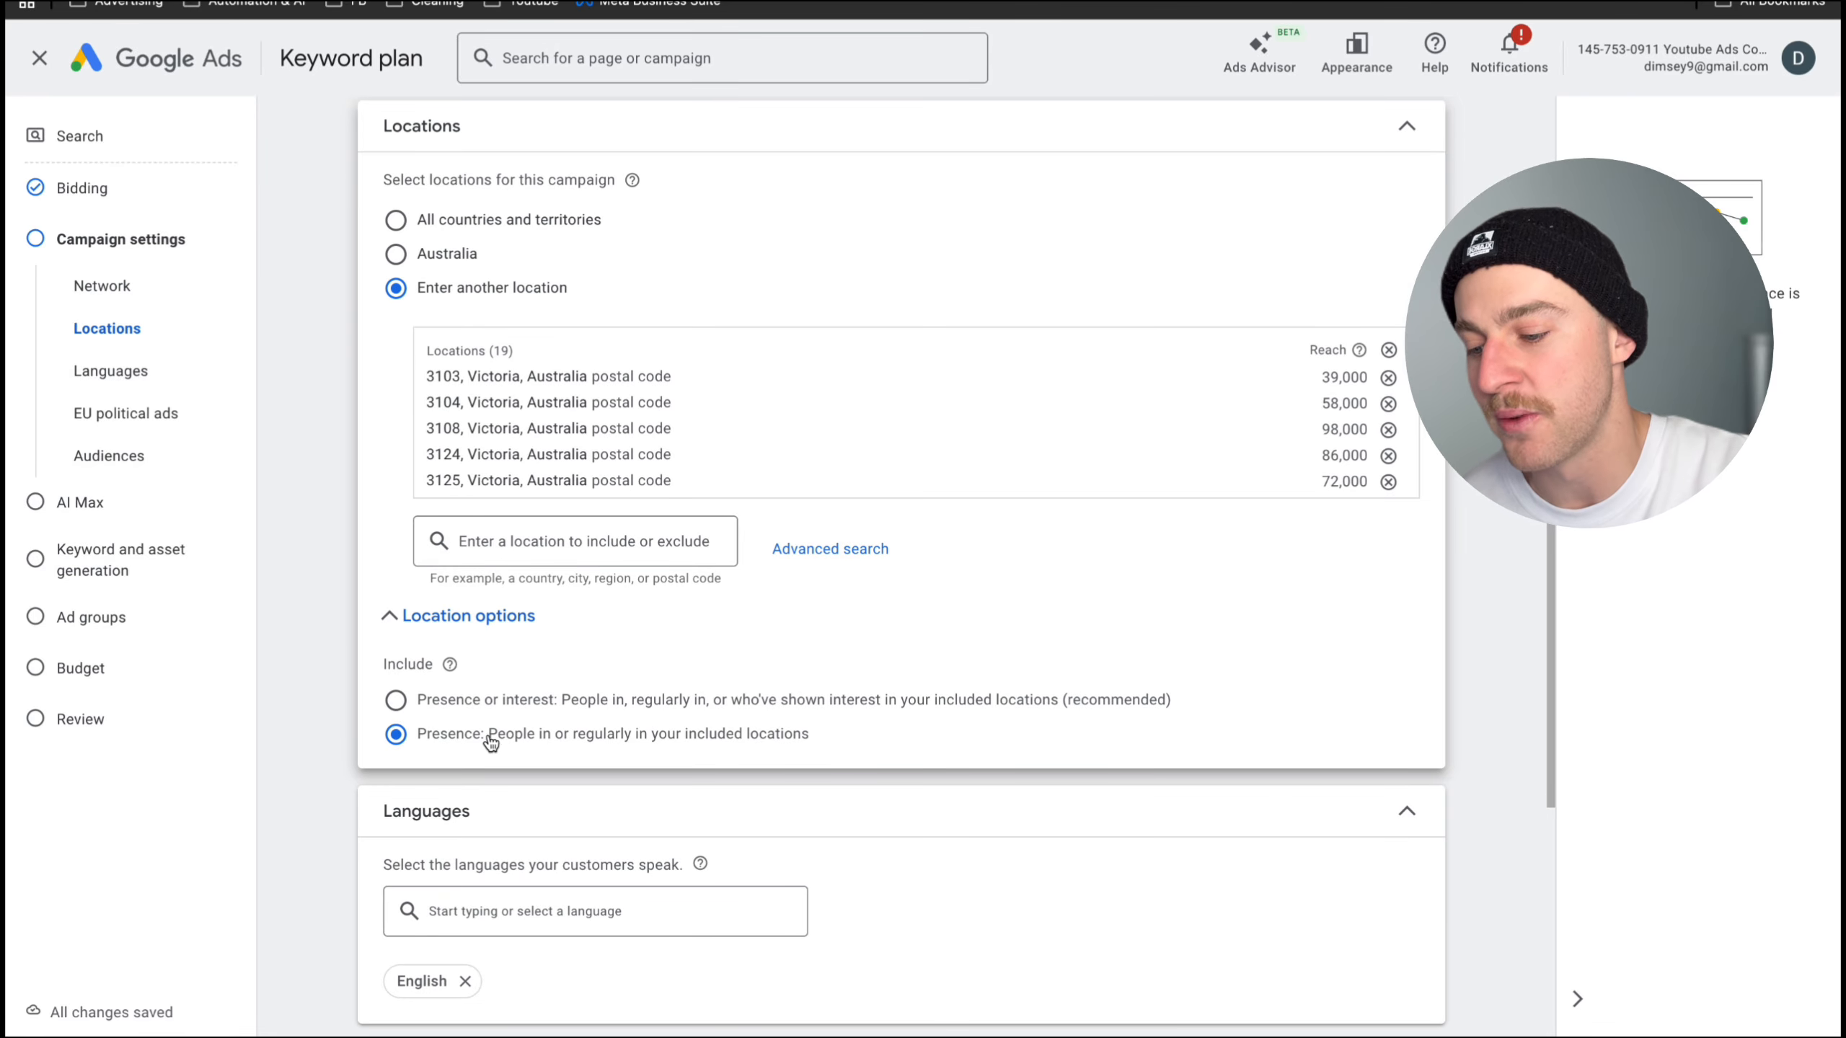
{"action": "scroll", "coordinate": [541, 739], "scroll_direction": "down", "scroll_amount": 5}
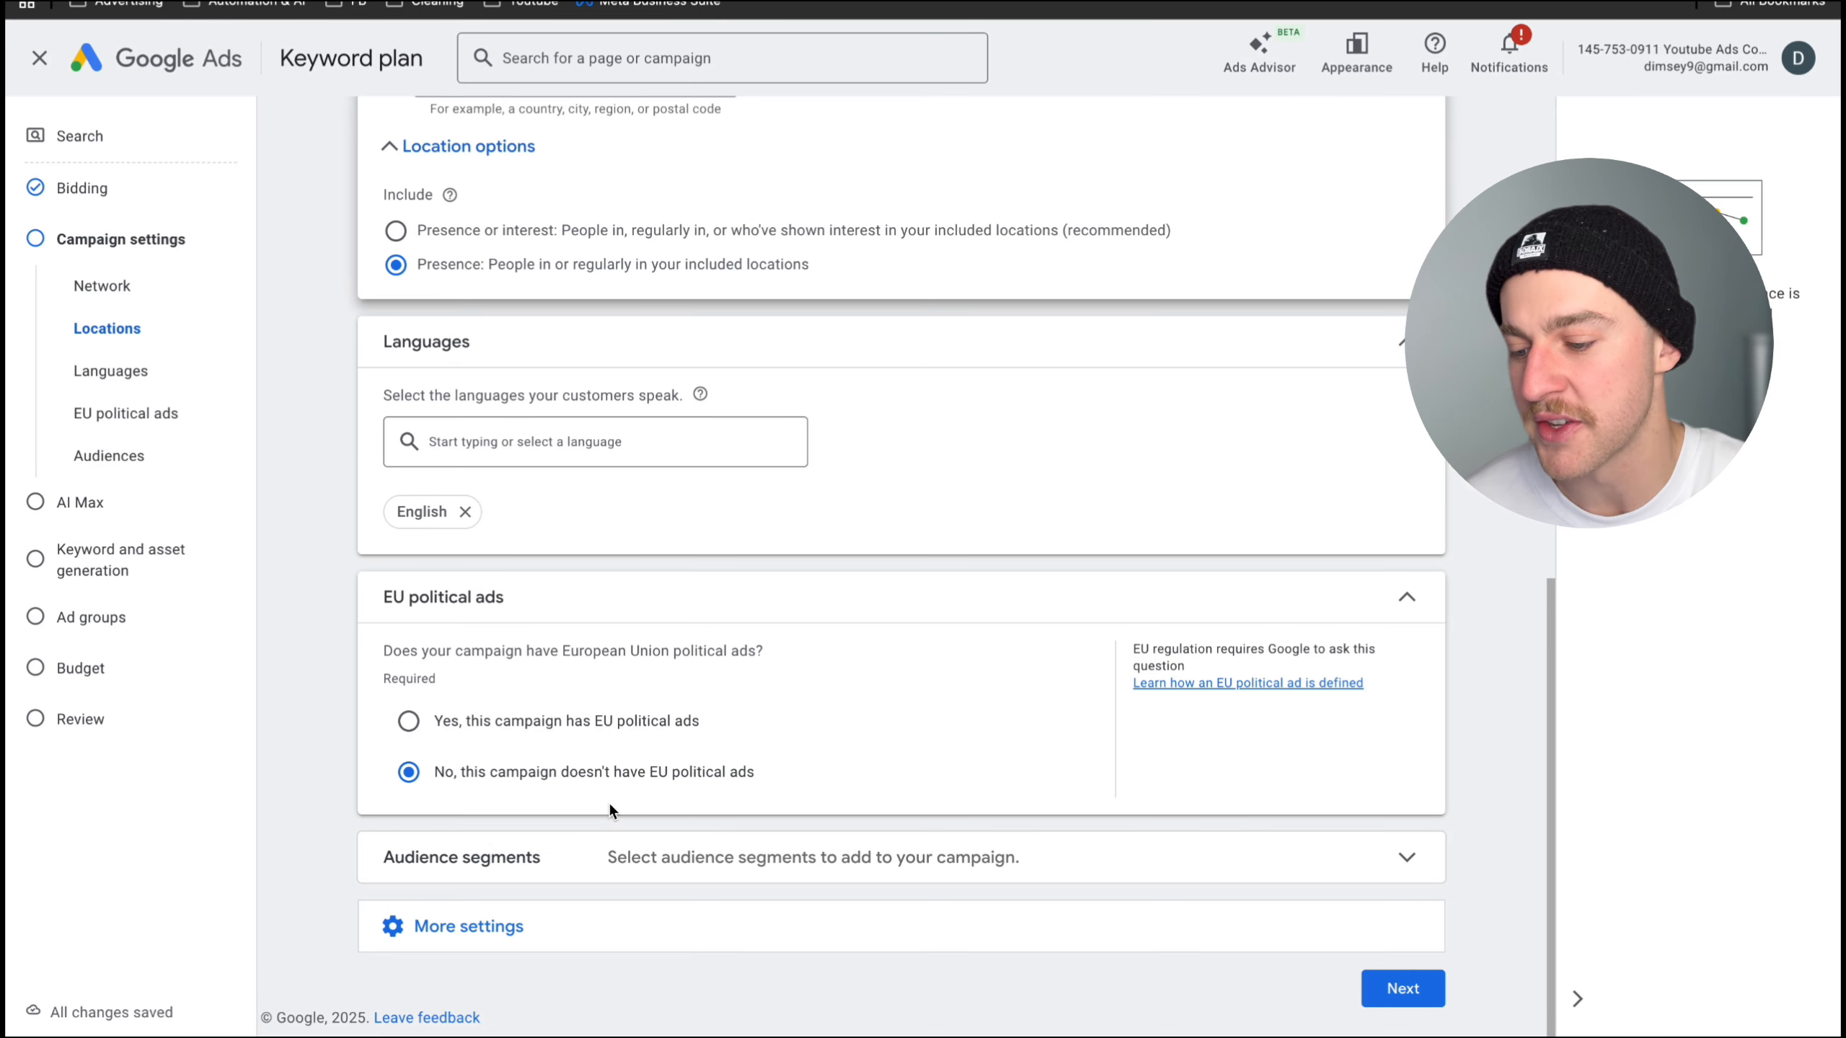
{"action": "left_click", "coordinate": [603, 858]}
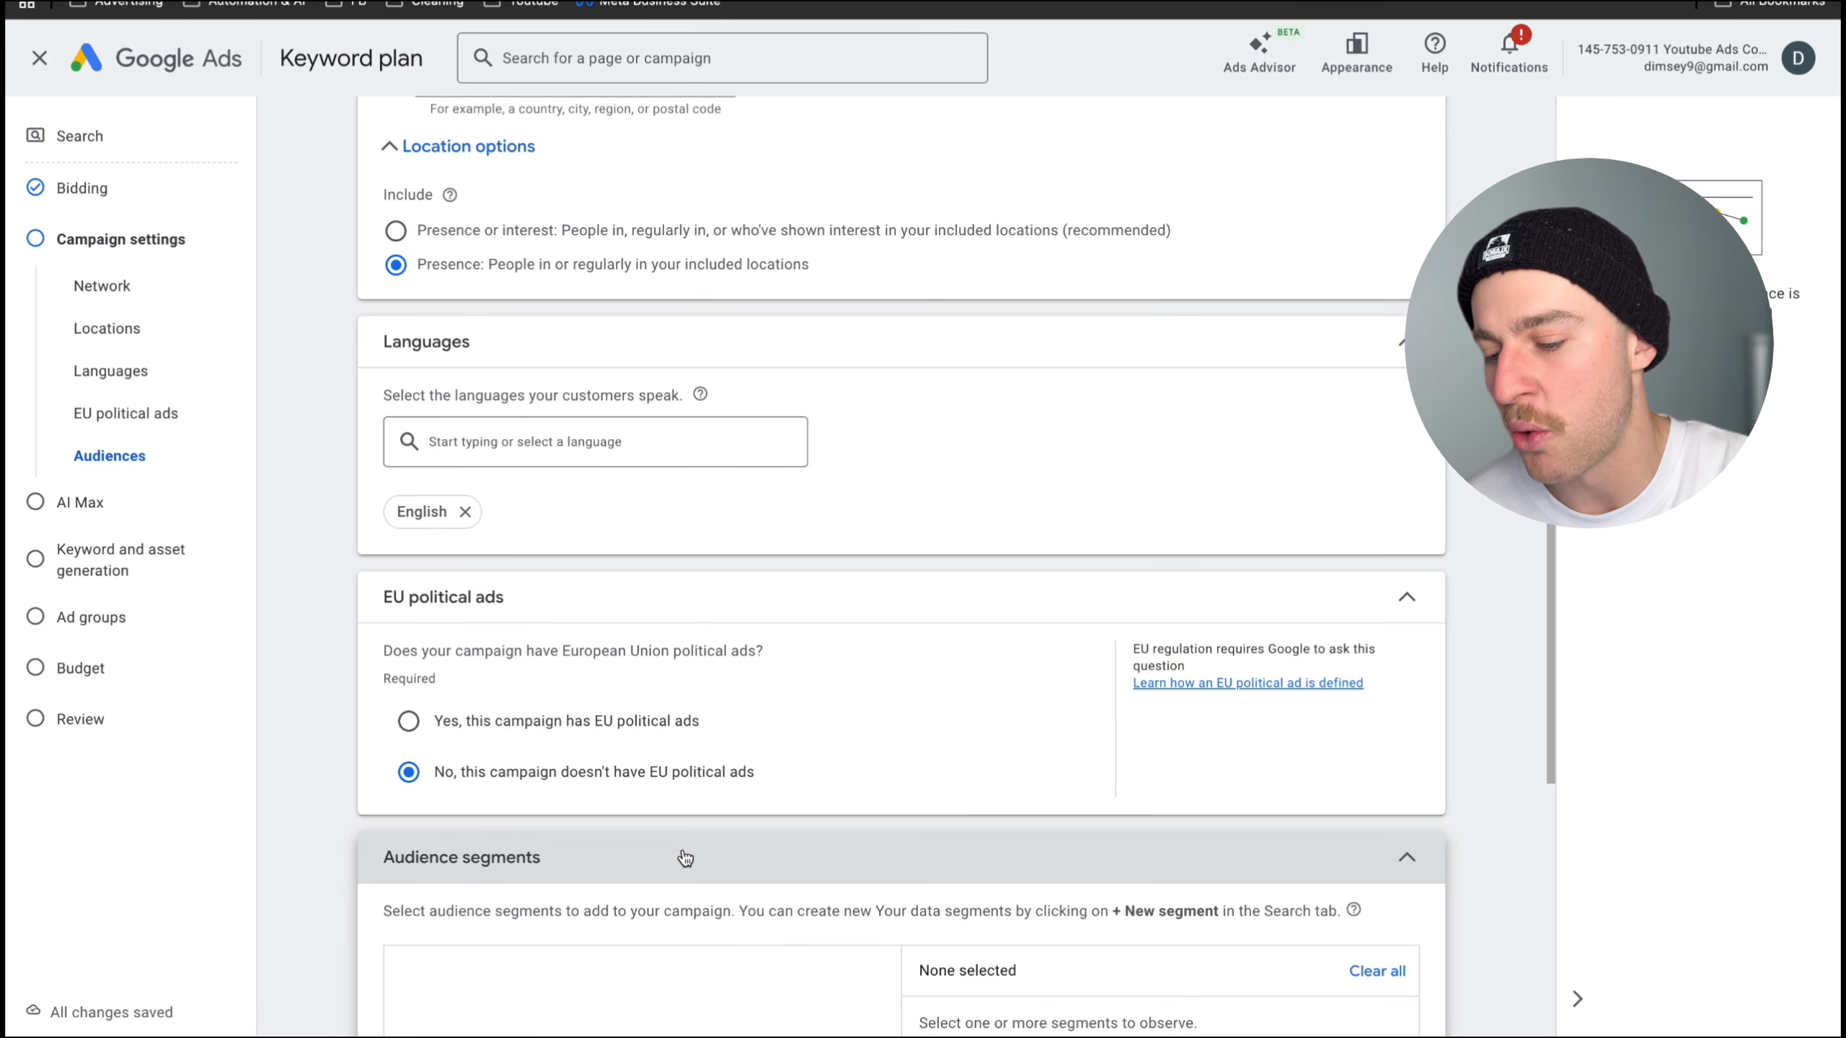
{"action": "scroll", "coordinate": [684, 855], "scroll_direction": "down", "scroll_amount": 3}
{"action": "scroll", "coordinate": [684, 851], "scroll_direction": "down", "scroll_amount": 2}
{"action": "scroll", "coordinate": [919, 833], "scroll_direction": "down", "scroll_amount": 3}
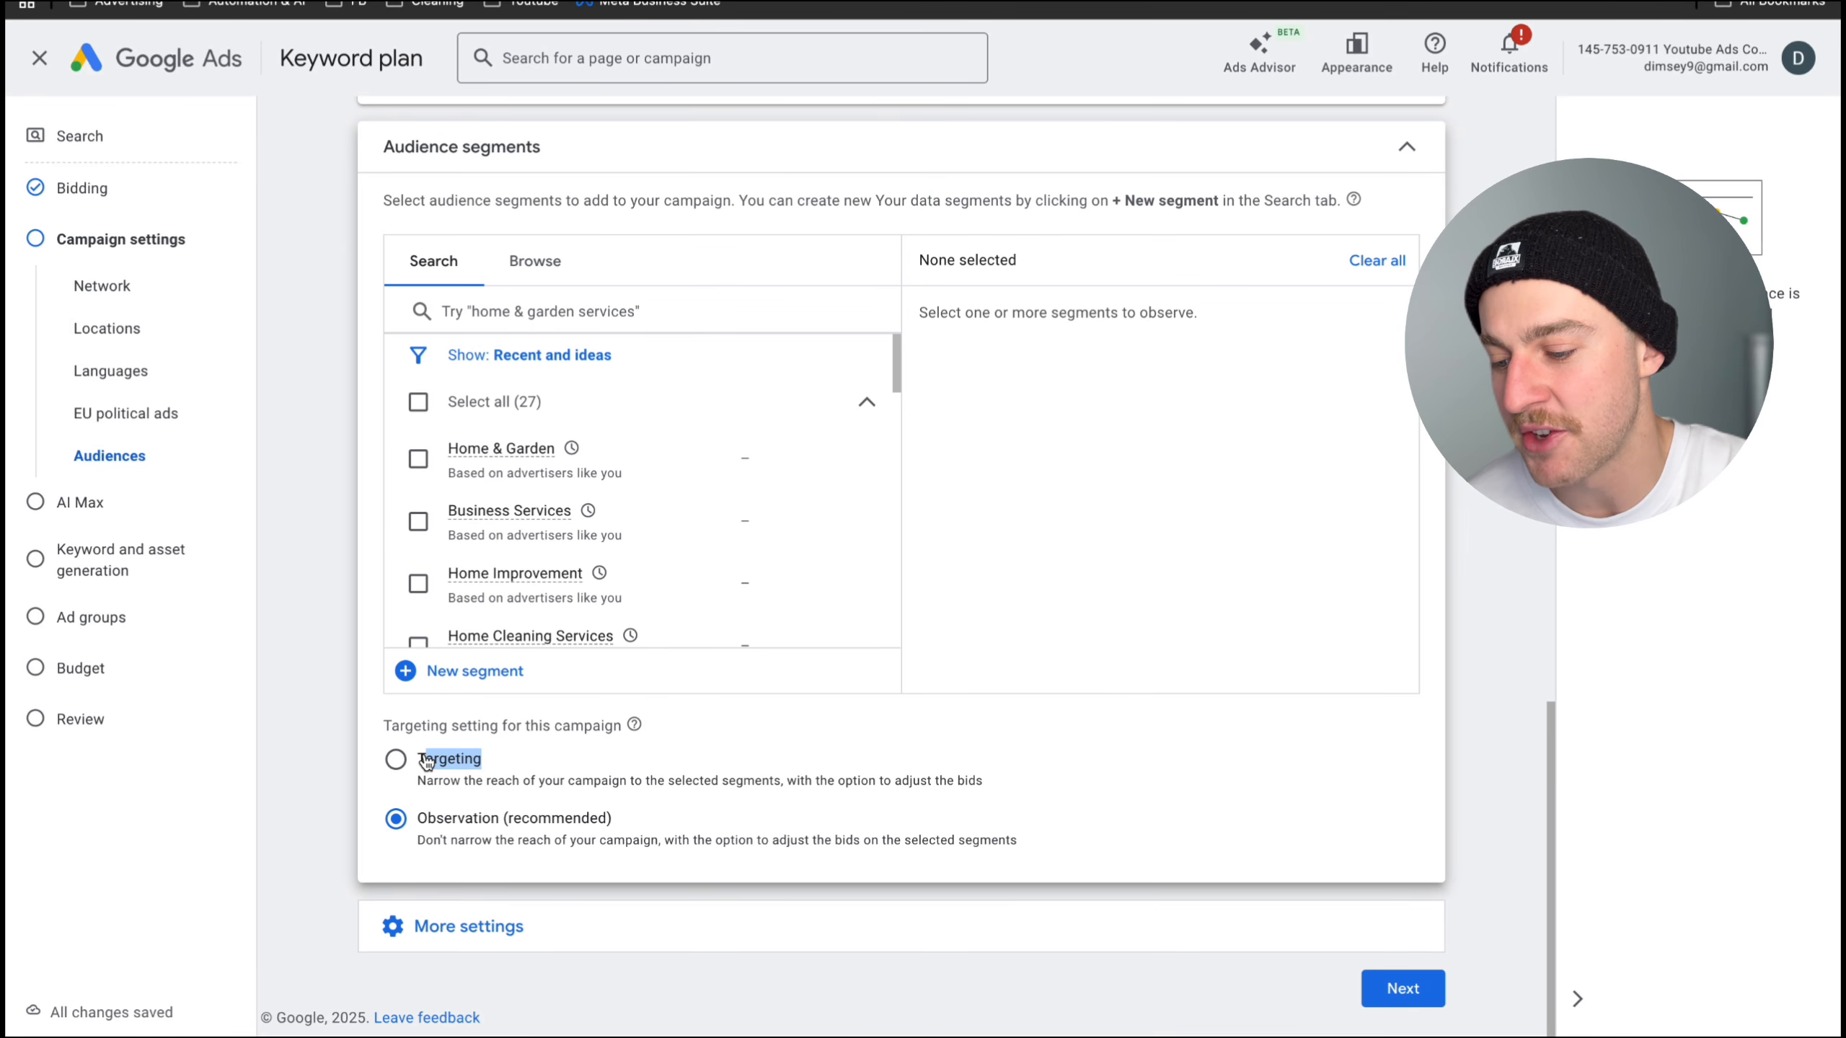
{"action": "left_click", "coordinate": [418, 458]}
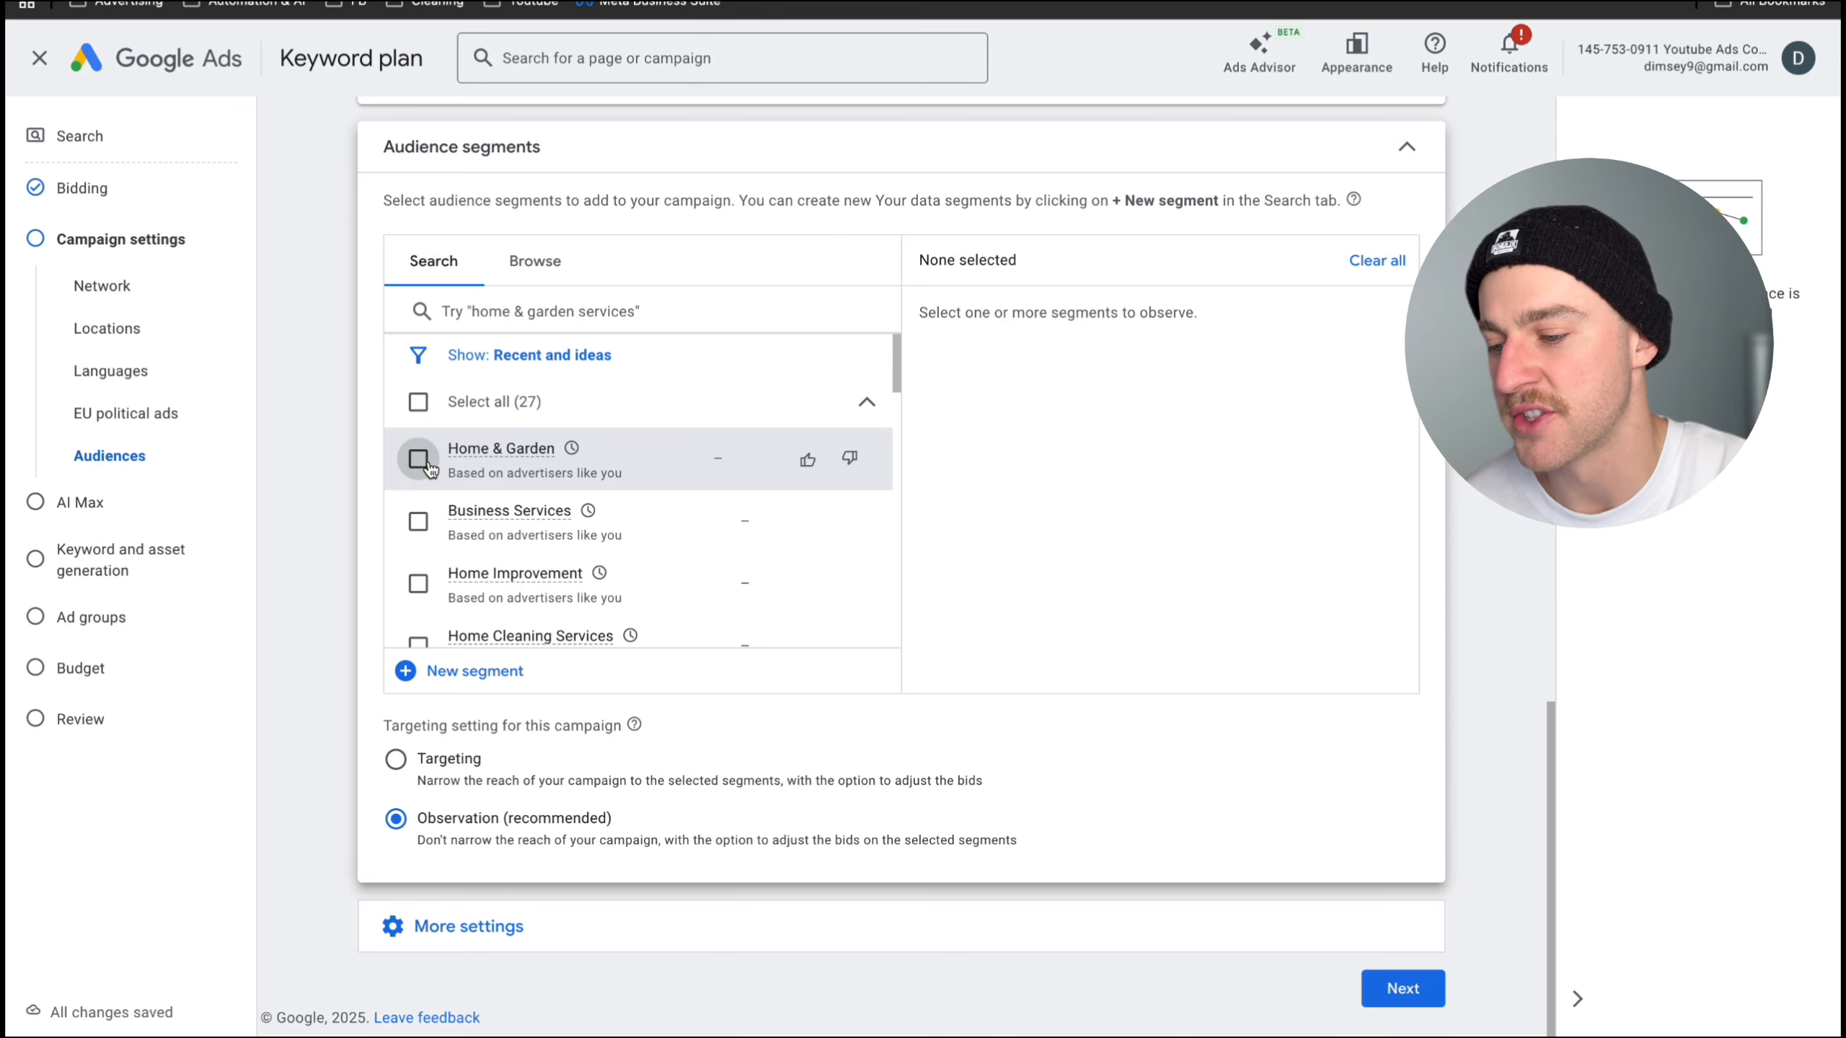
{"action": "left_click", "coordinate": [418, 522]}
{"action": "left_click", "coordinate": [418, 585]}
{"action": "scroll", "coordinate": [432, 602], "scroll_direction": "down", "scroll_amount": 1}
{"action": "left_click", "coordinate": [420, 605]}
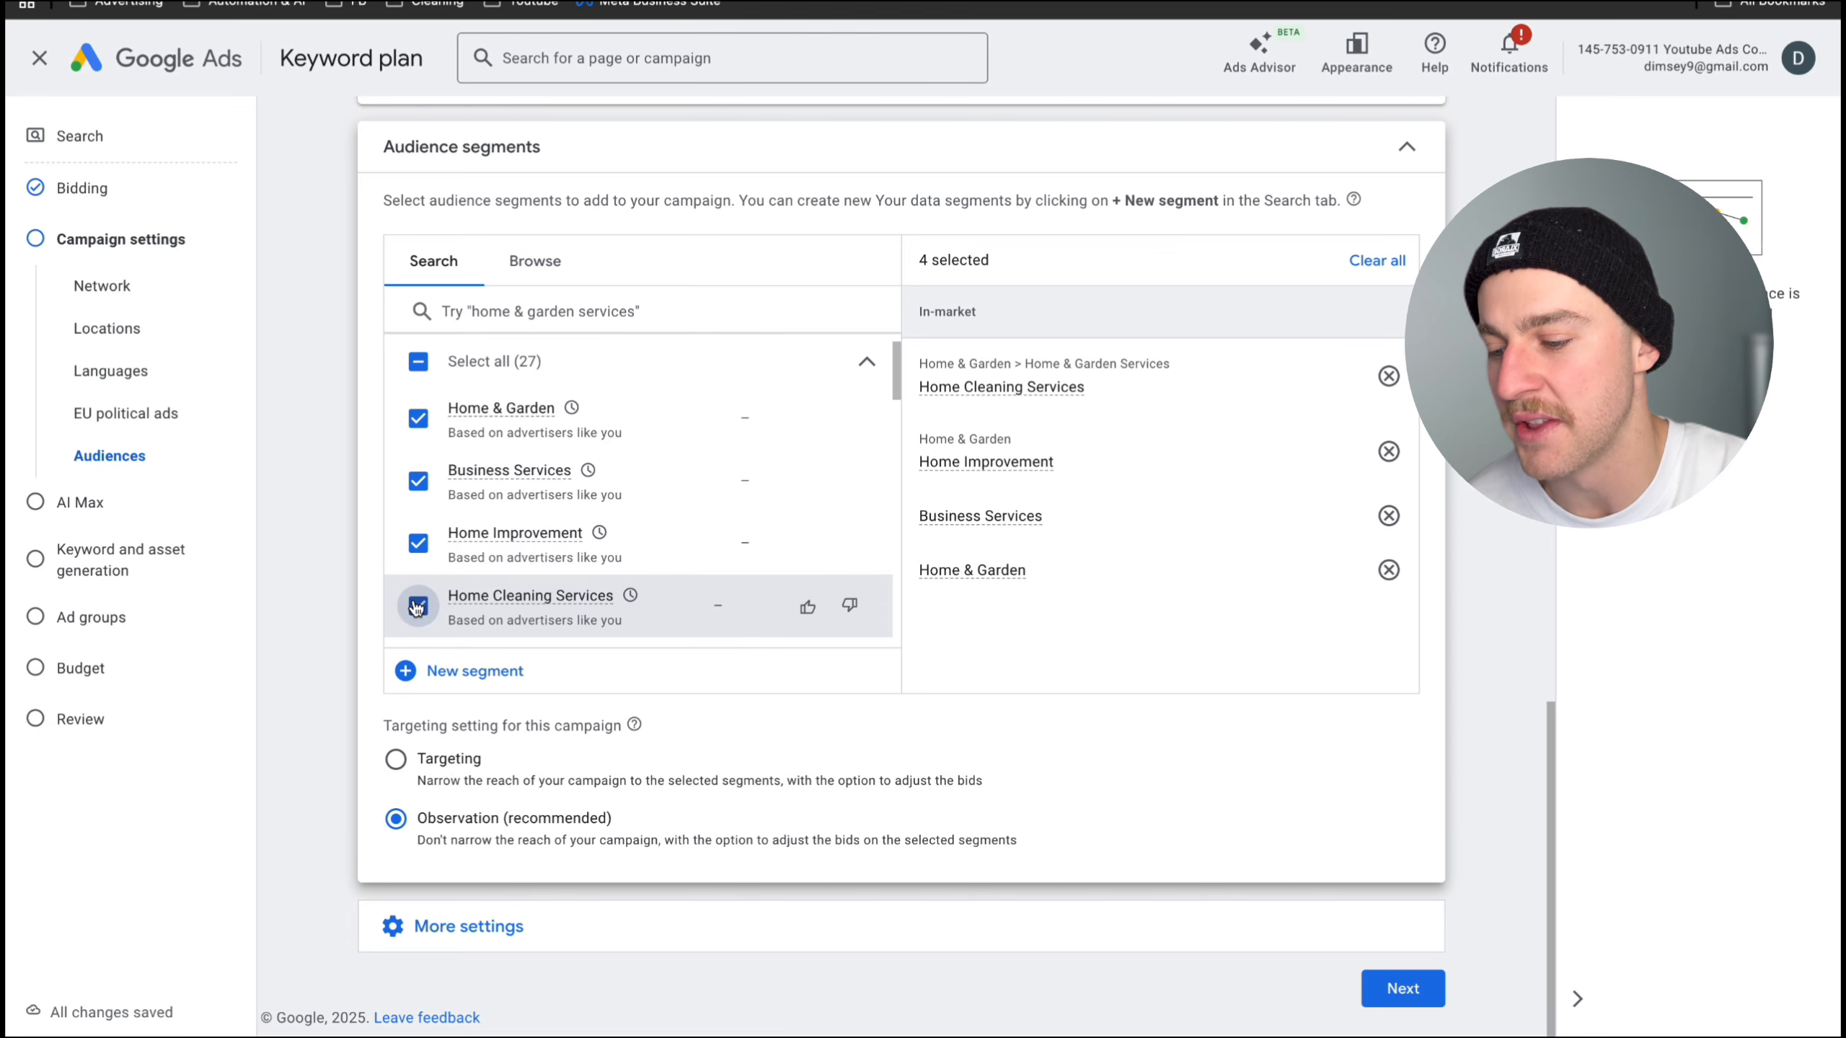
- Add the Business & Industrial Products, Home & Garden affinity and General Contracting & Remodeling Services segments to the audience
{"action": "scroll", "coordinate": [422, 600], "scroll_direction": "down", "scroll_amount": 1}
{"action": "left_click", "coordinate": [419, 598]}
{"action": "scroll", "coordinate": [420, 553], "scroll_direction": "down", "scroll_amount": 1}
{"action": "left_click", "coordinate": [414, 462]}
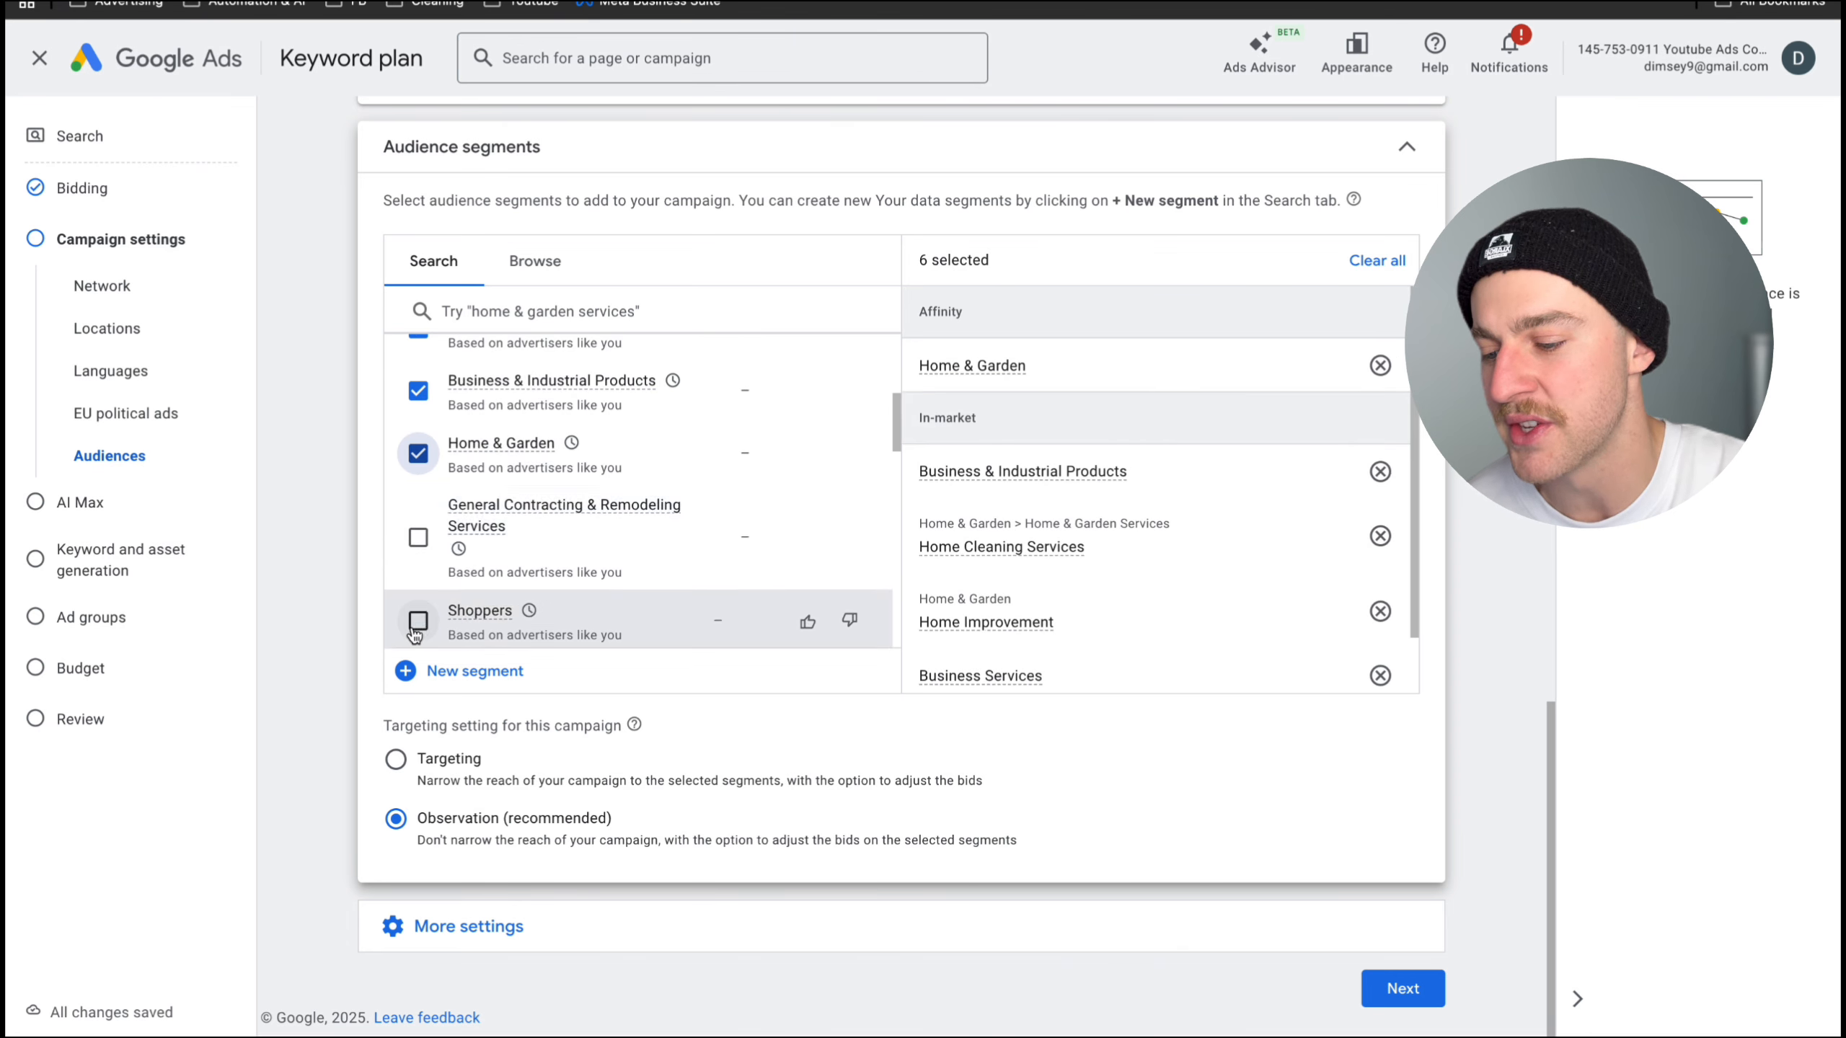
{"action": "left_click", "coordinate": [418, 537]}
- Review the suggested audience segments, keep the Observation setting, and continue past the campaign settings and AI Max without enabling AI Max
{"action": "scroll", "coordinate": [416, 542], "scroll_direction": "down", "scroll_amount": 1}
{"action": "scroll", "coordinate": [414, 544], "scroll_direction": "down", "scroll_amount": 4}
{"action": "scroll", "coordinate": [414, 542], "scroll_direction": "down", "scroll_amount": 1}
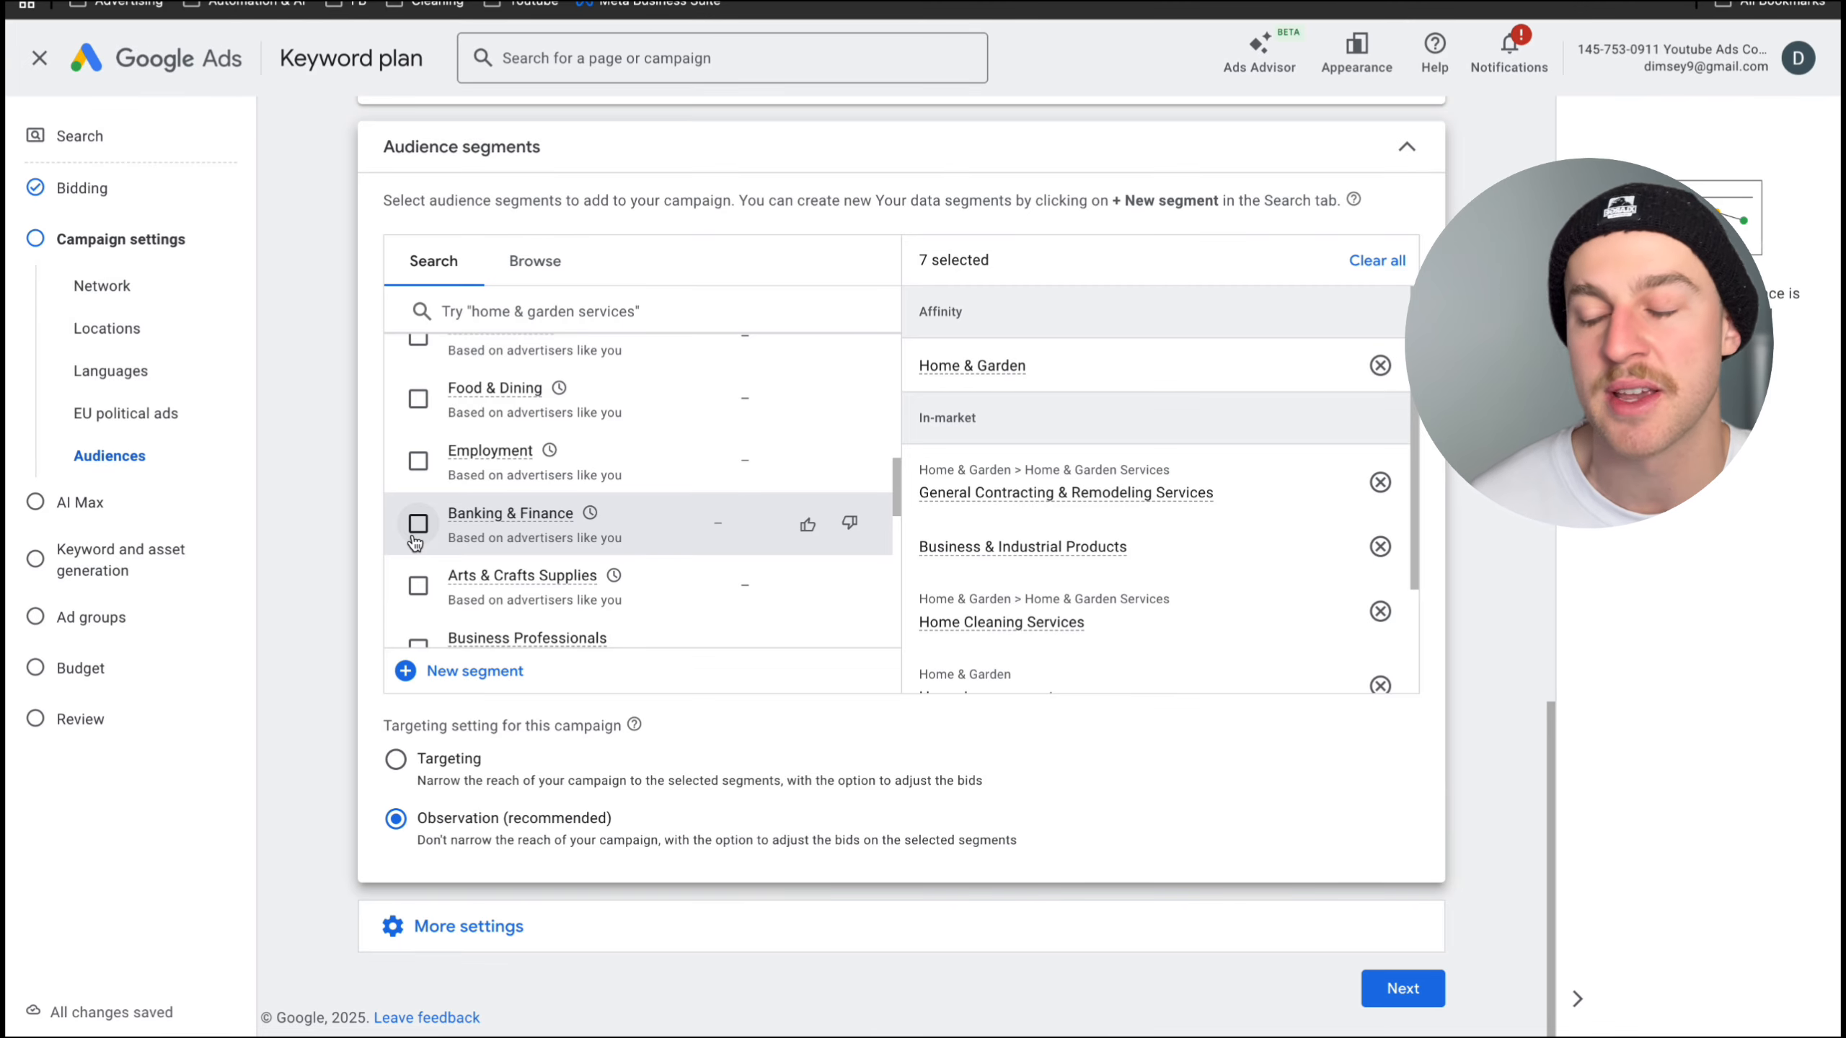
{"action": "scroll", "coordinate": [418, 552], "scroll_direction": "up", "scroll_amount": 10}
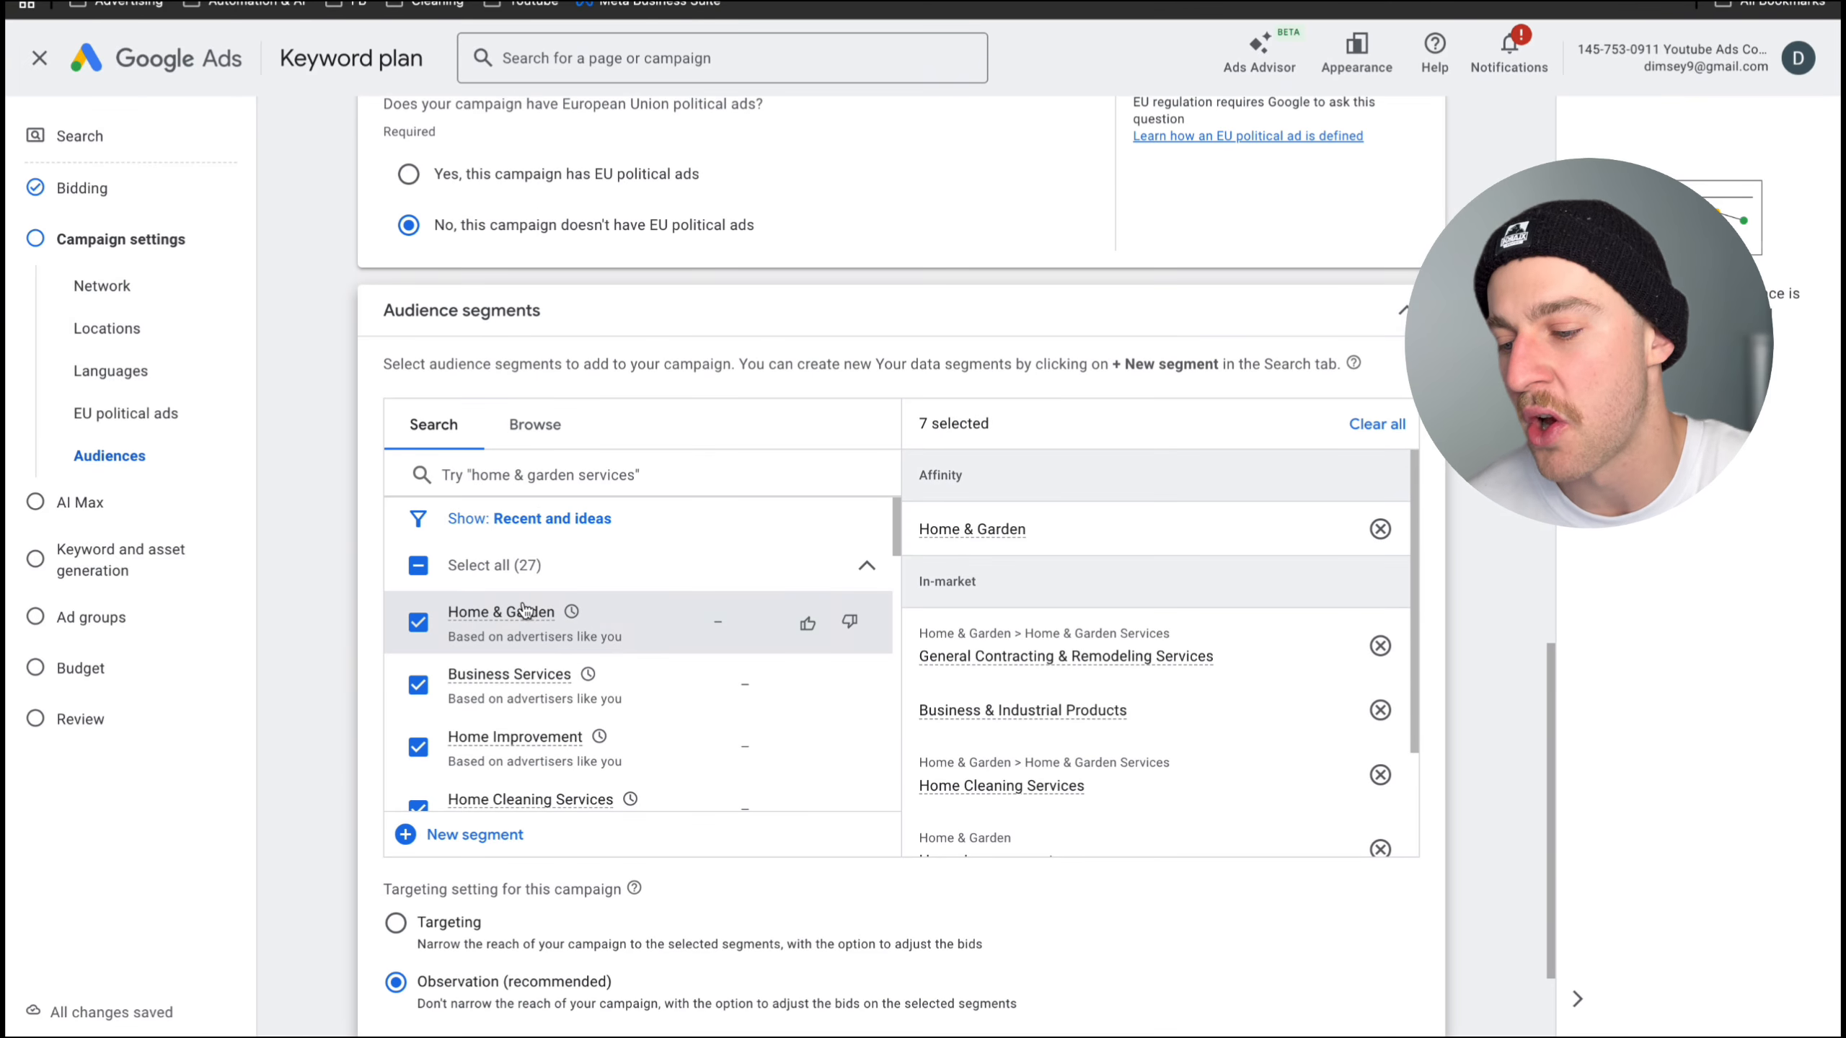
{"action": "scroll", "coordinate": [525, 610], "scroll_direction": "down", "scroll_amount": 1}
{"action": "scroll", "coordinate": [536, 709], "scroll_direction": "down", "scroll_amount": 2}
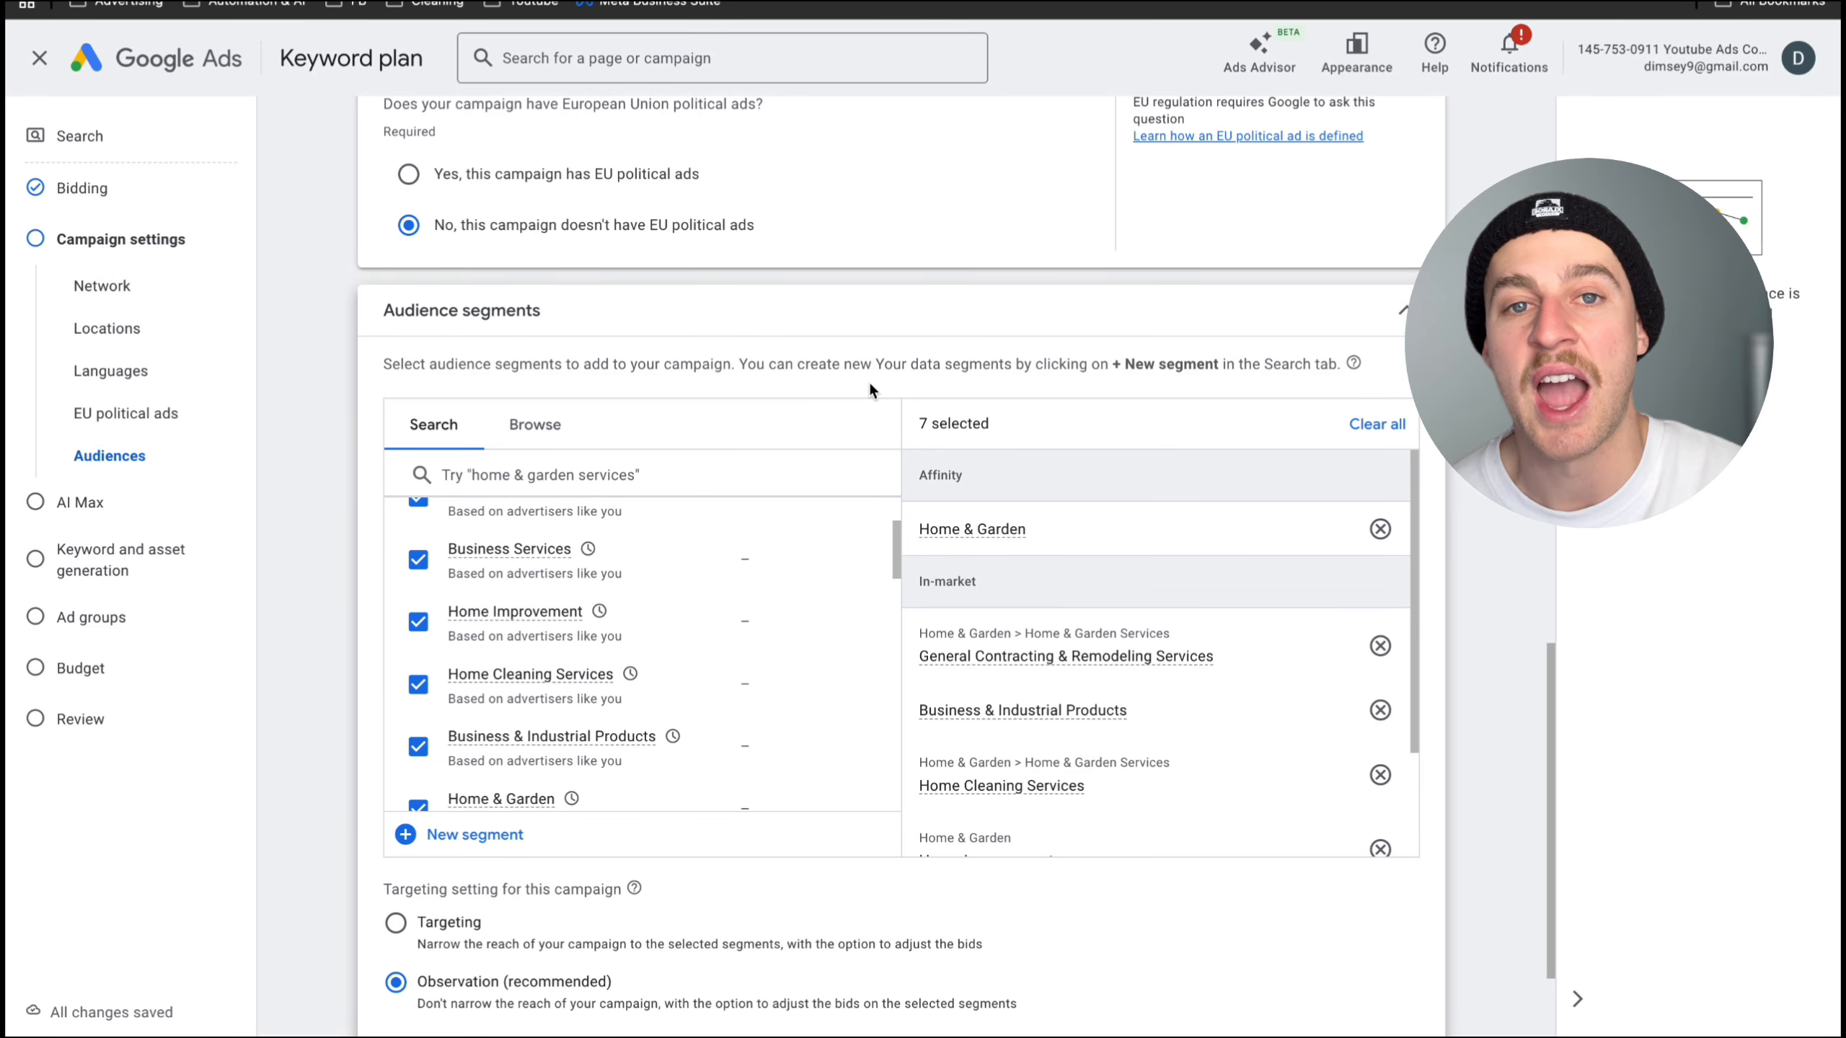
{"action": "scroll", "coordinate": [872, 363], "scroll_direction": "down", "scroll_amount": 3}
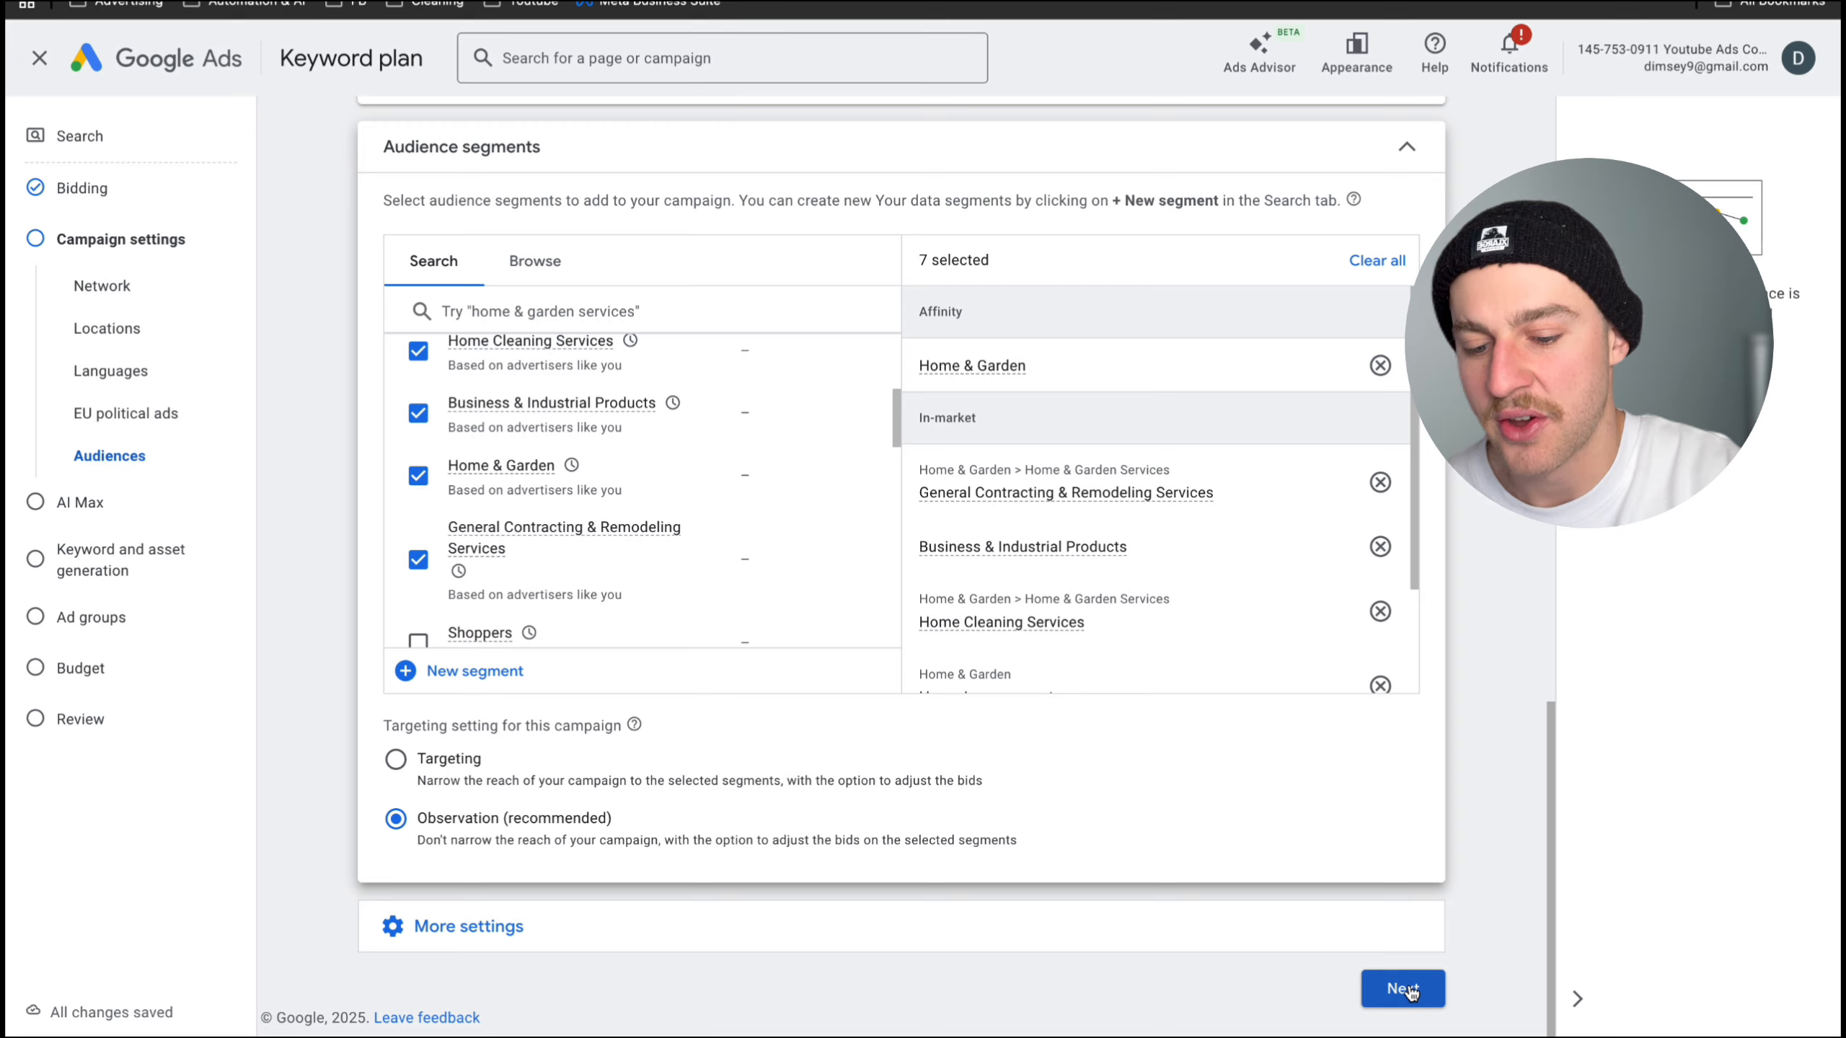
{"action": "left_click", "coordinate": [1408, 982]}
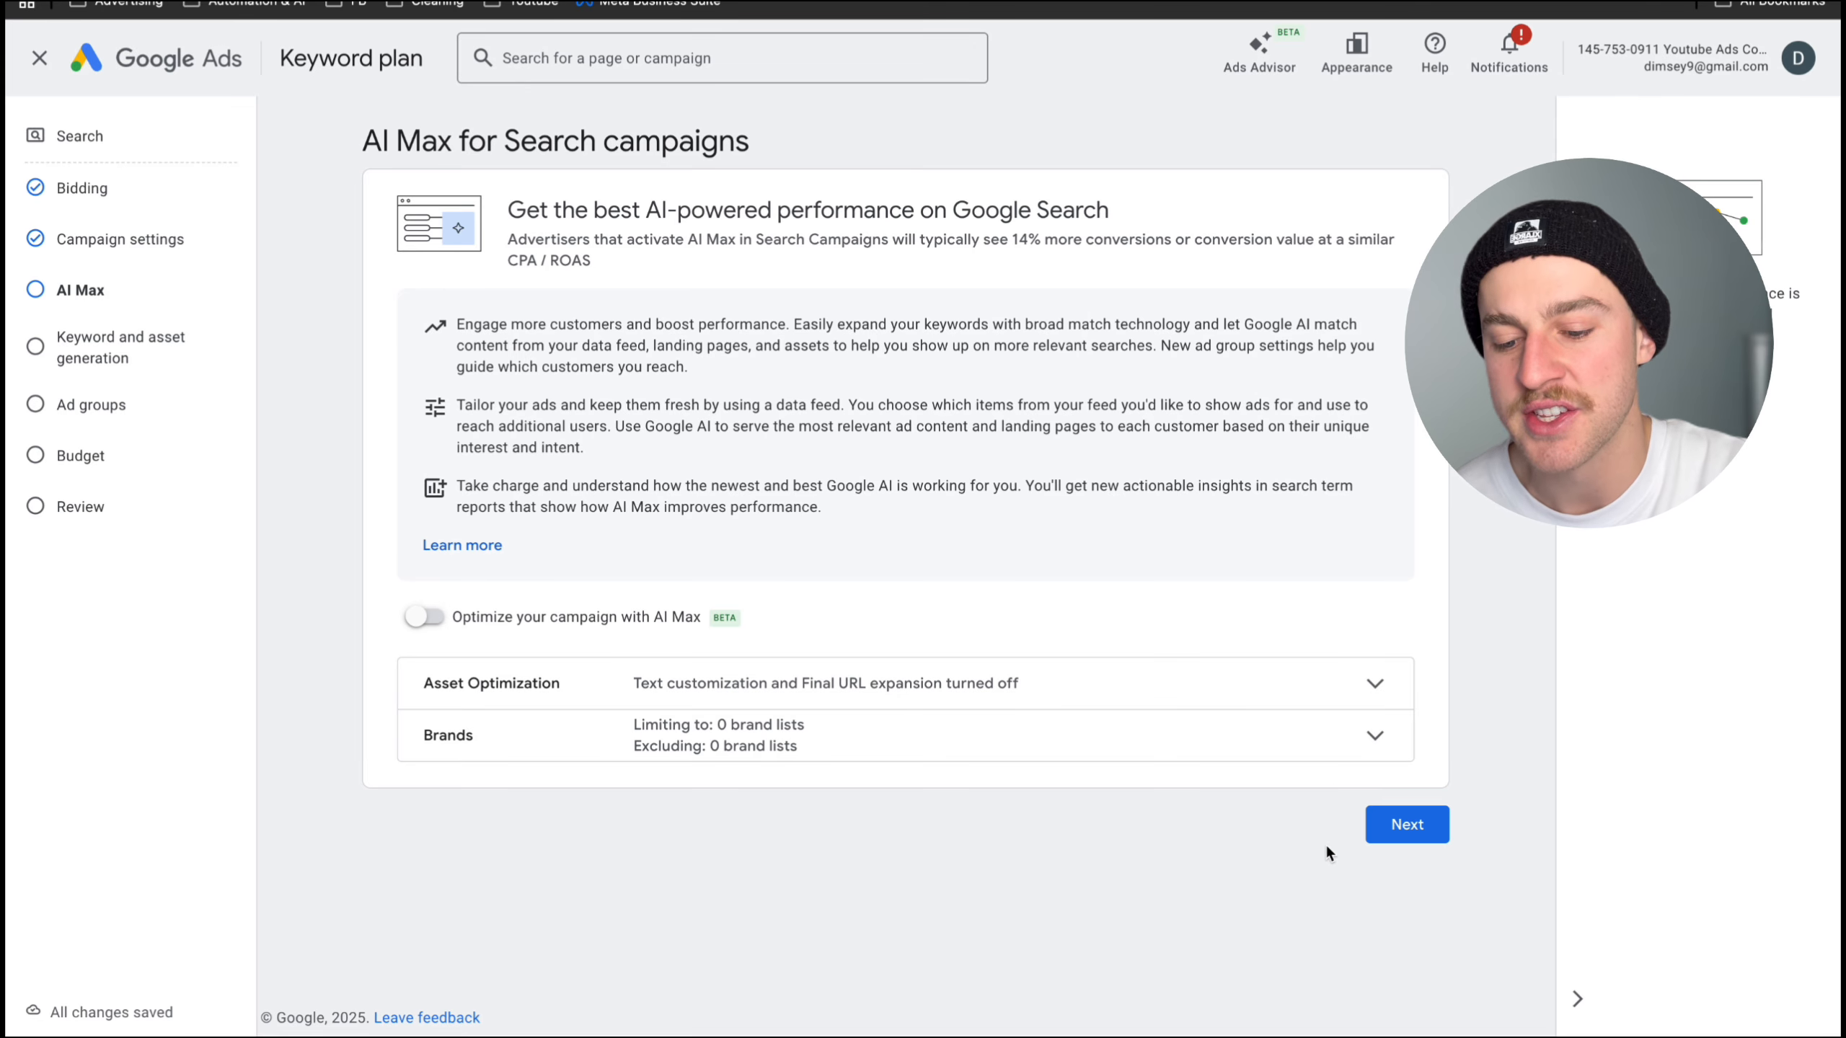
{"action": "left_click", "coordinate": [1410, 844]}
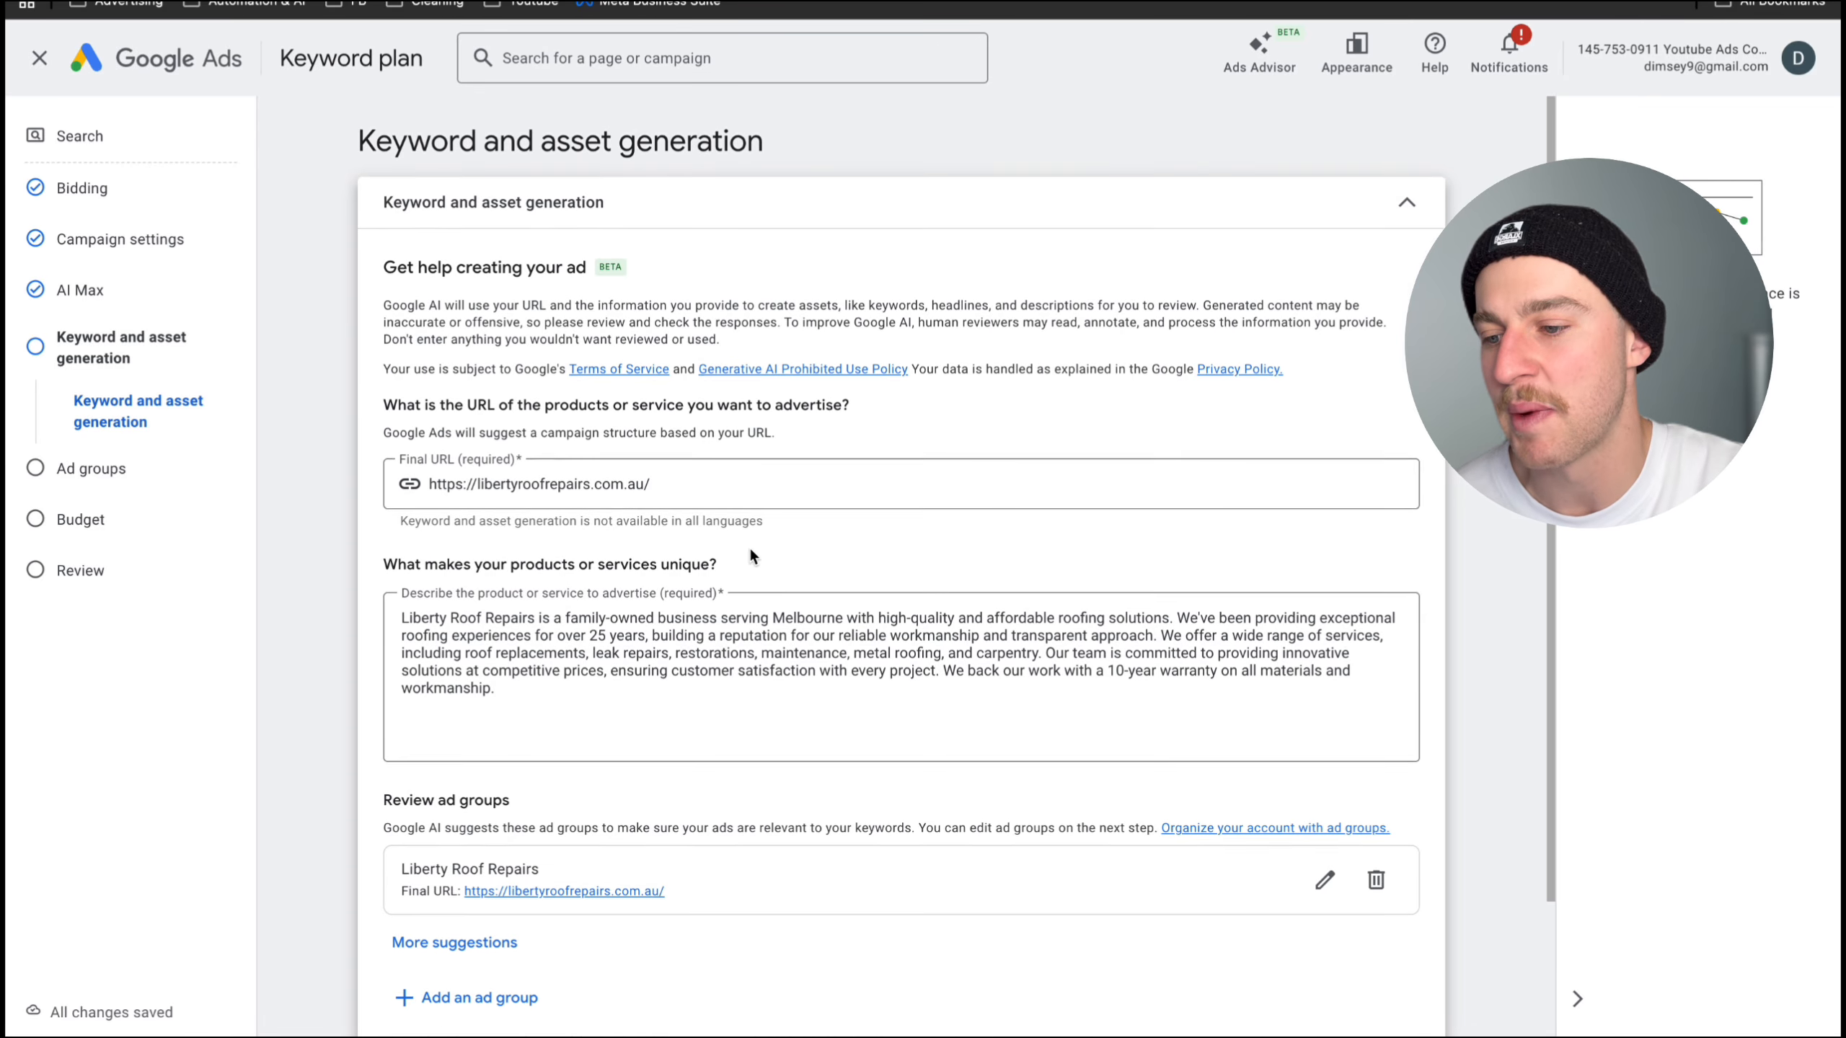
- Generate keywords and assets from the Liberty Roof Repairs URL and description, and open the resulting ad group for editing
{"action": "scroll", "coordinate": [750, 556], "scroll_direction": "down", "scroll_amount": 3}
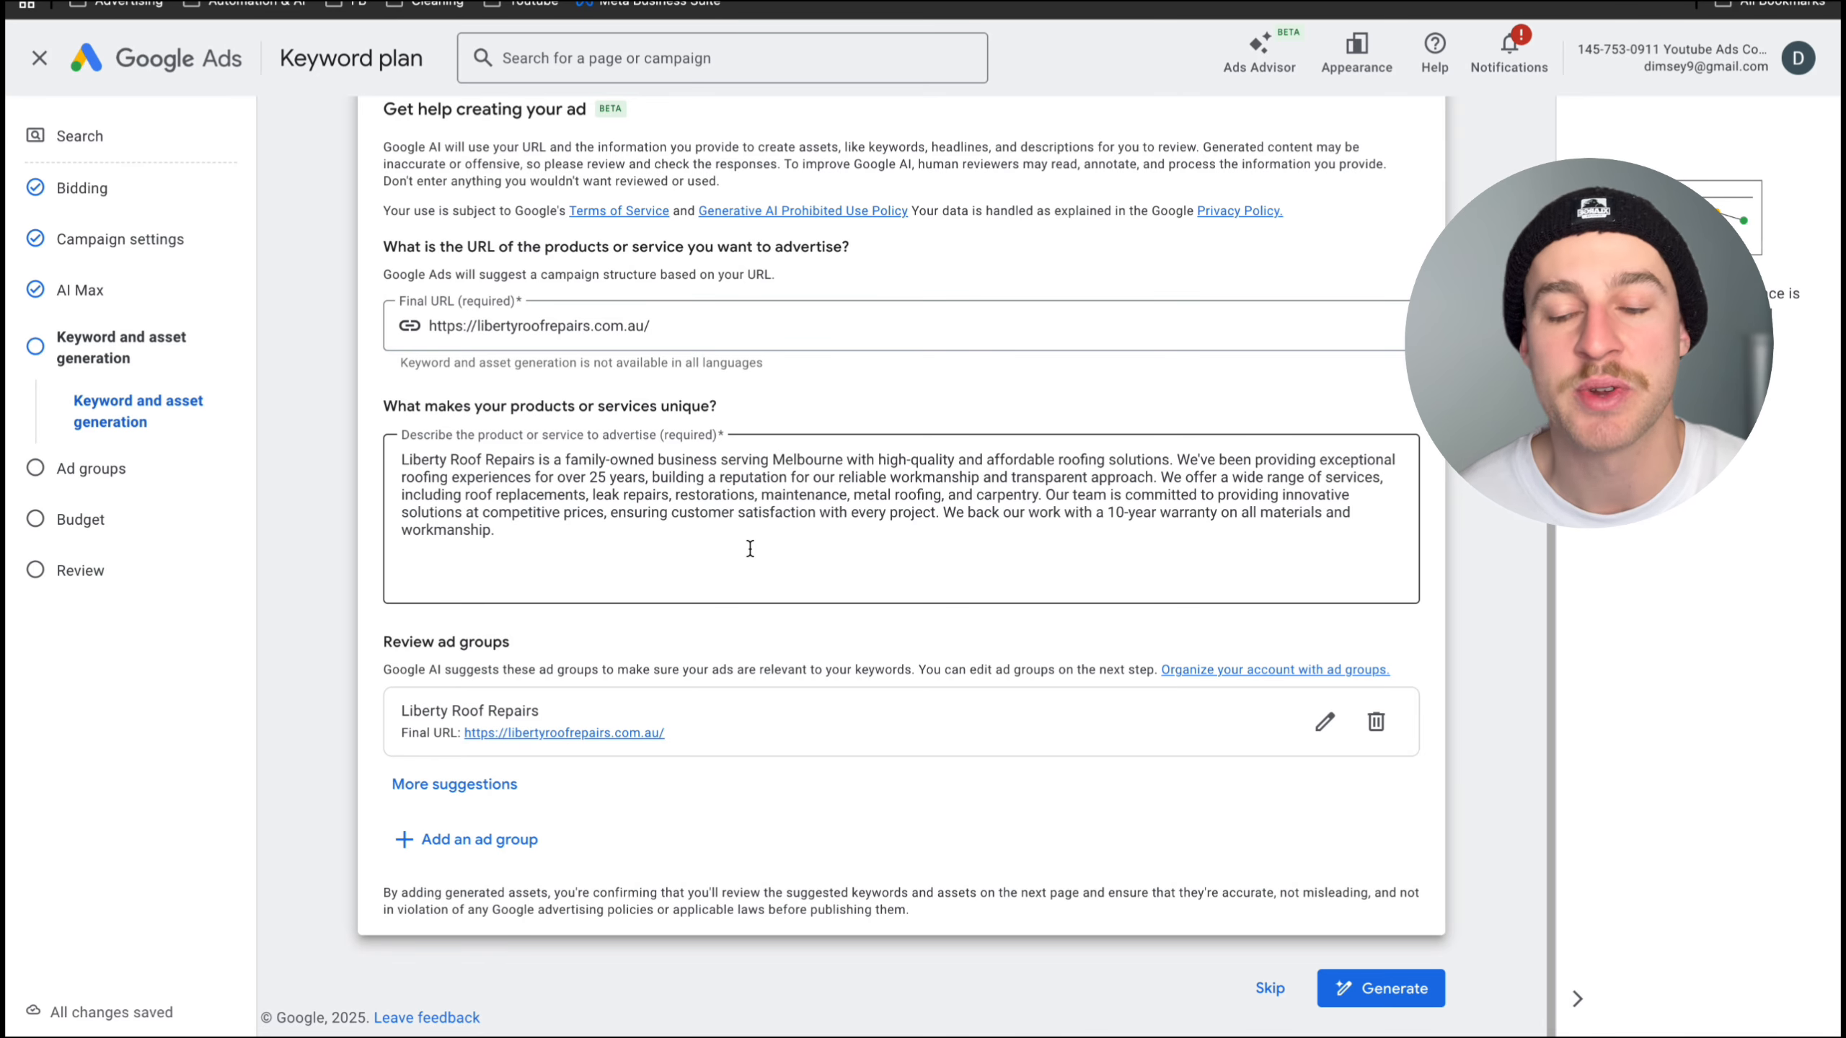
{"action": "left_click", "coordinate": [1384, 988]}
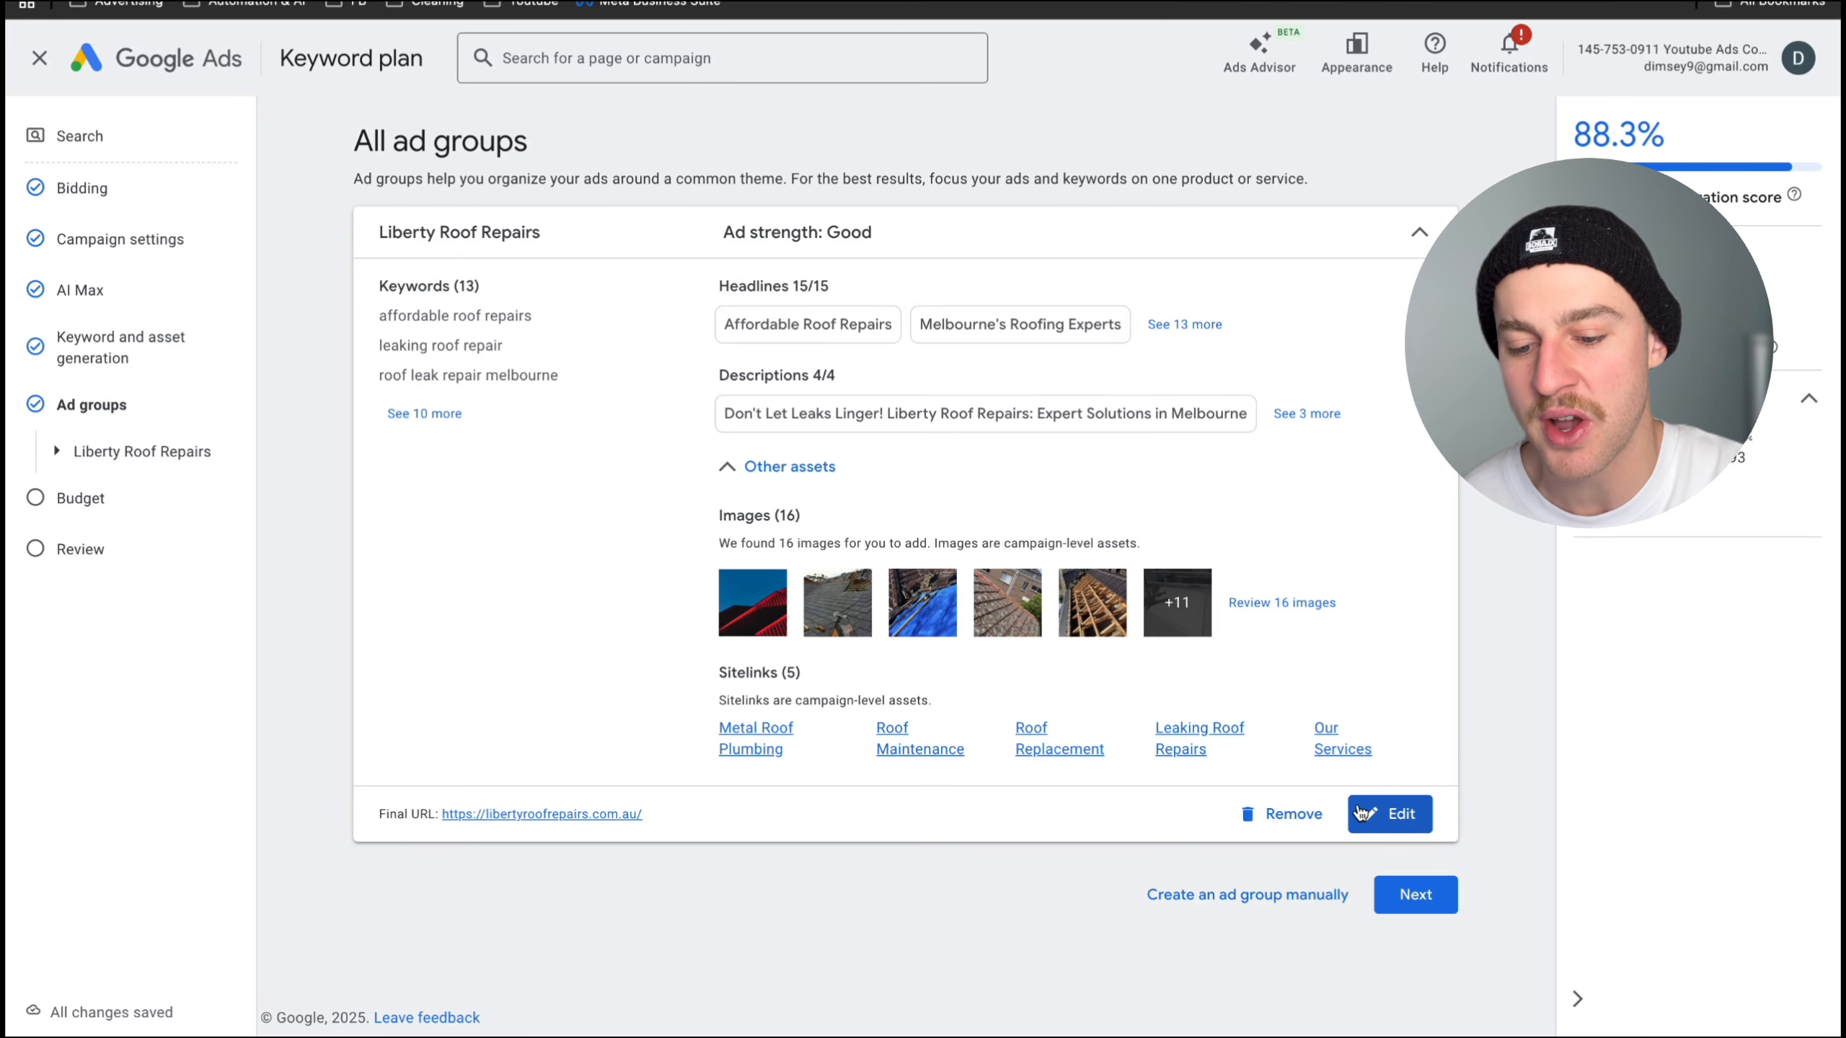
{"action": "left_click", "coordinate": [1382, 817]}
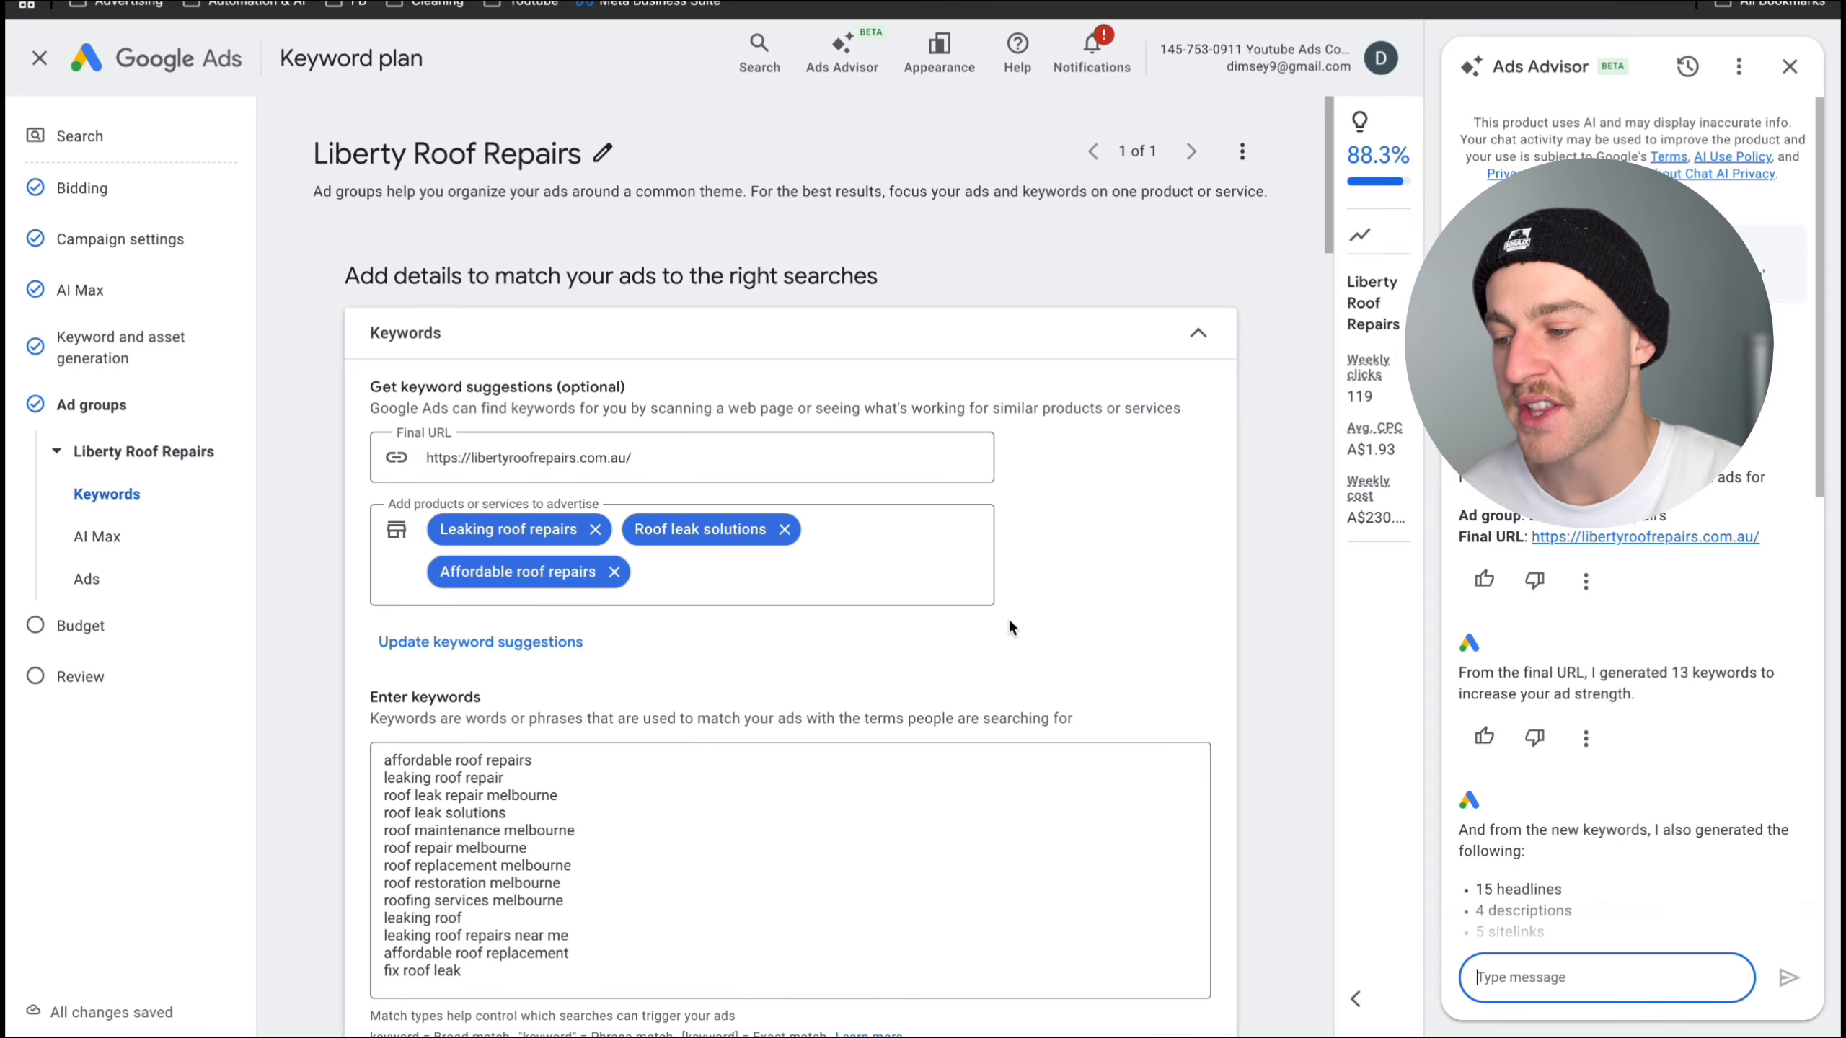
- Replace the ad group's generated keywords with the copied roofing list, from "roofing melbourne" through "roofing metal roof"
{"action": "scroll", "coordinate": [1008, 627], "scroll_direction": "down", "scroll_amount": 4}
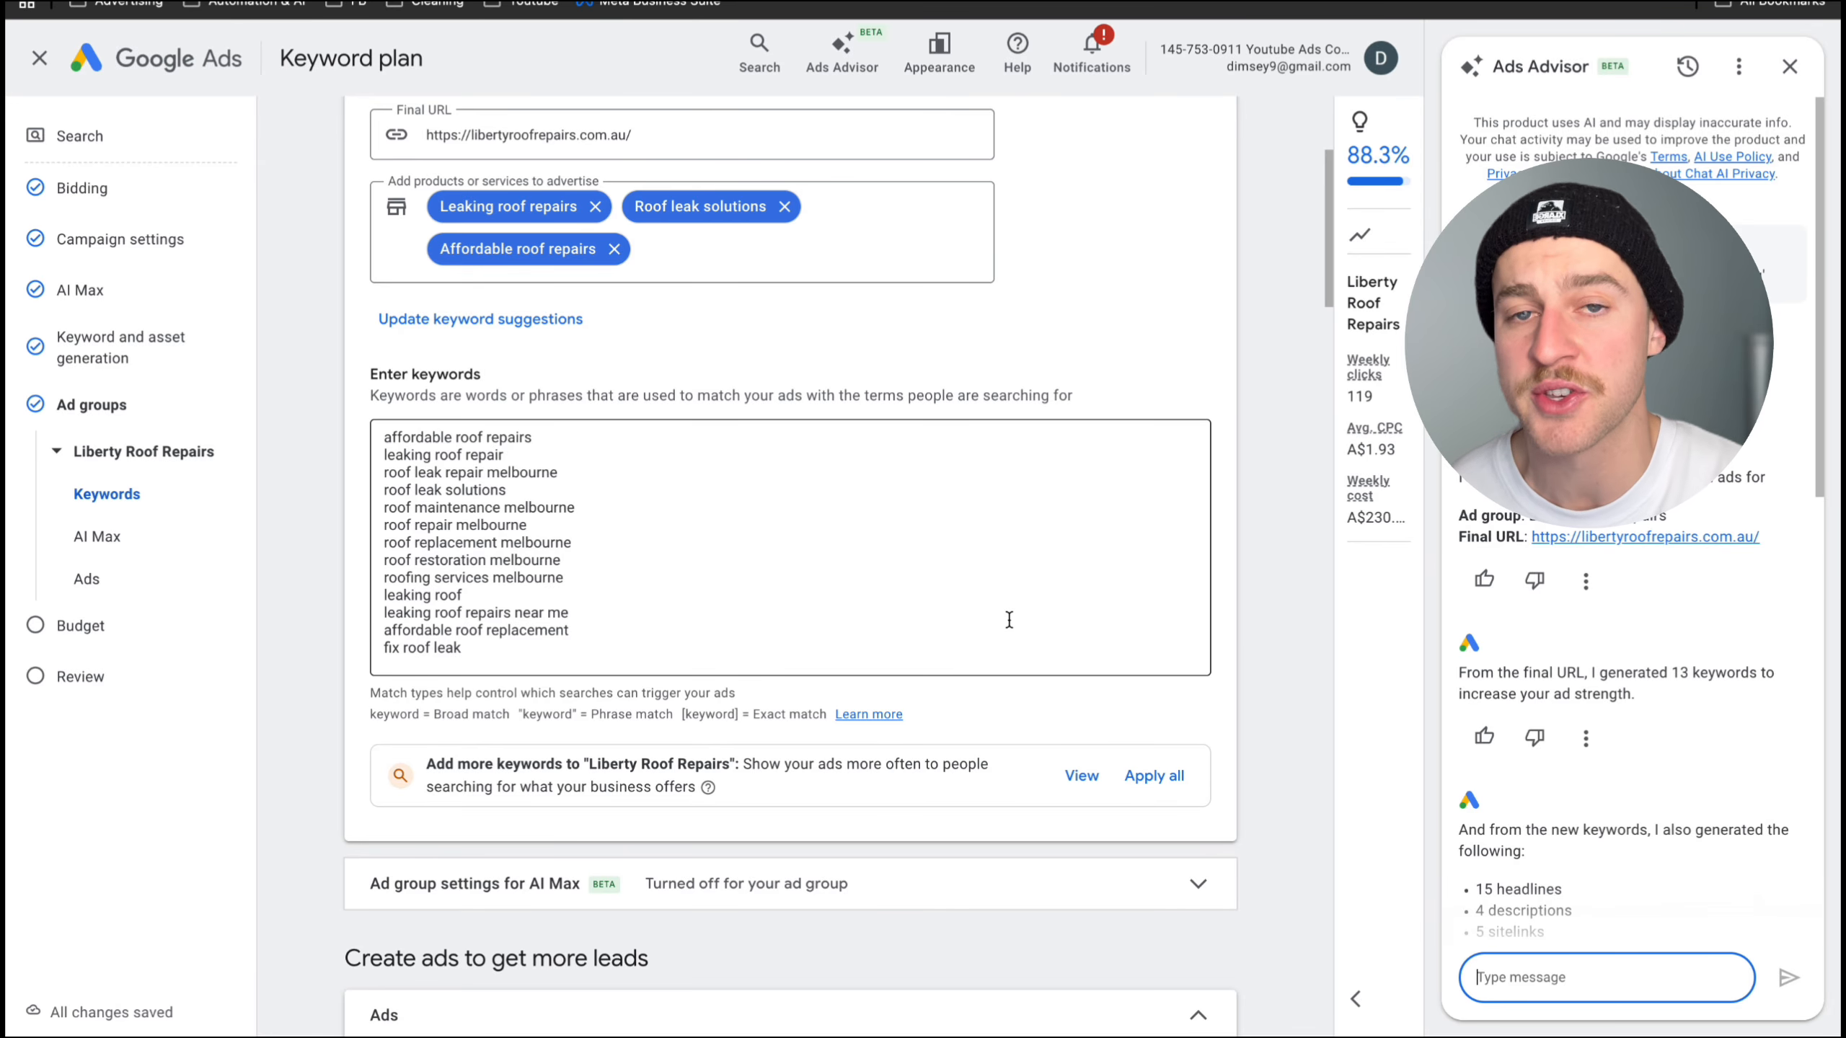
{"action": "left_click_drag", "start_coordinate": [509, 645], "coordinate": [356, 379]}
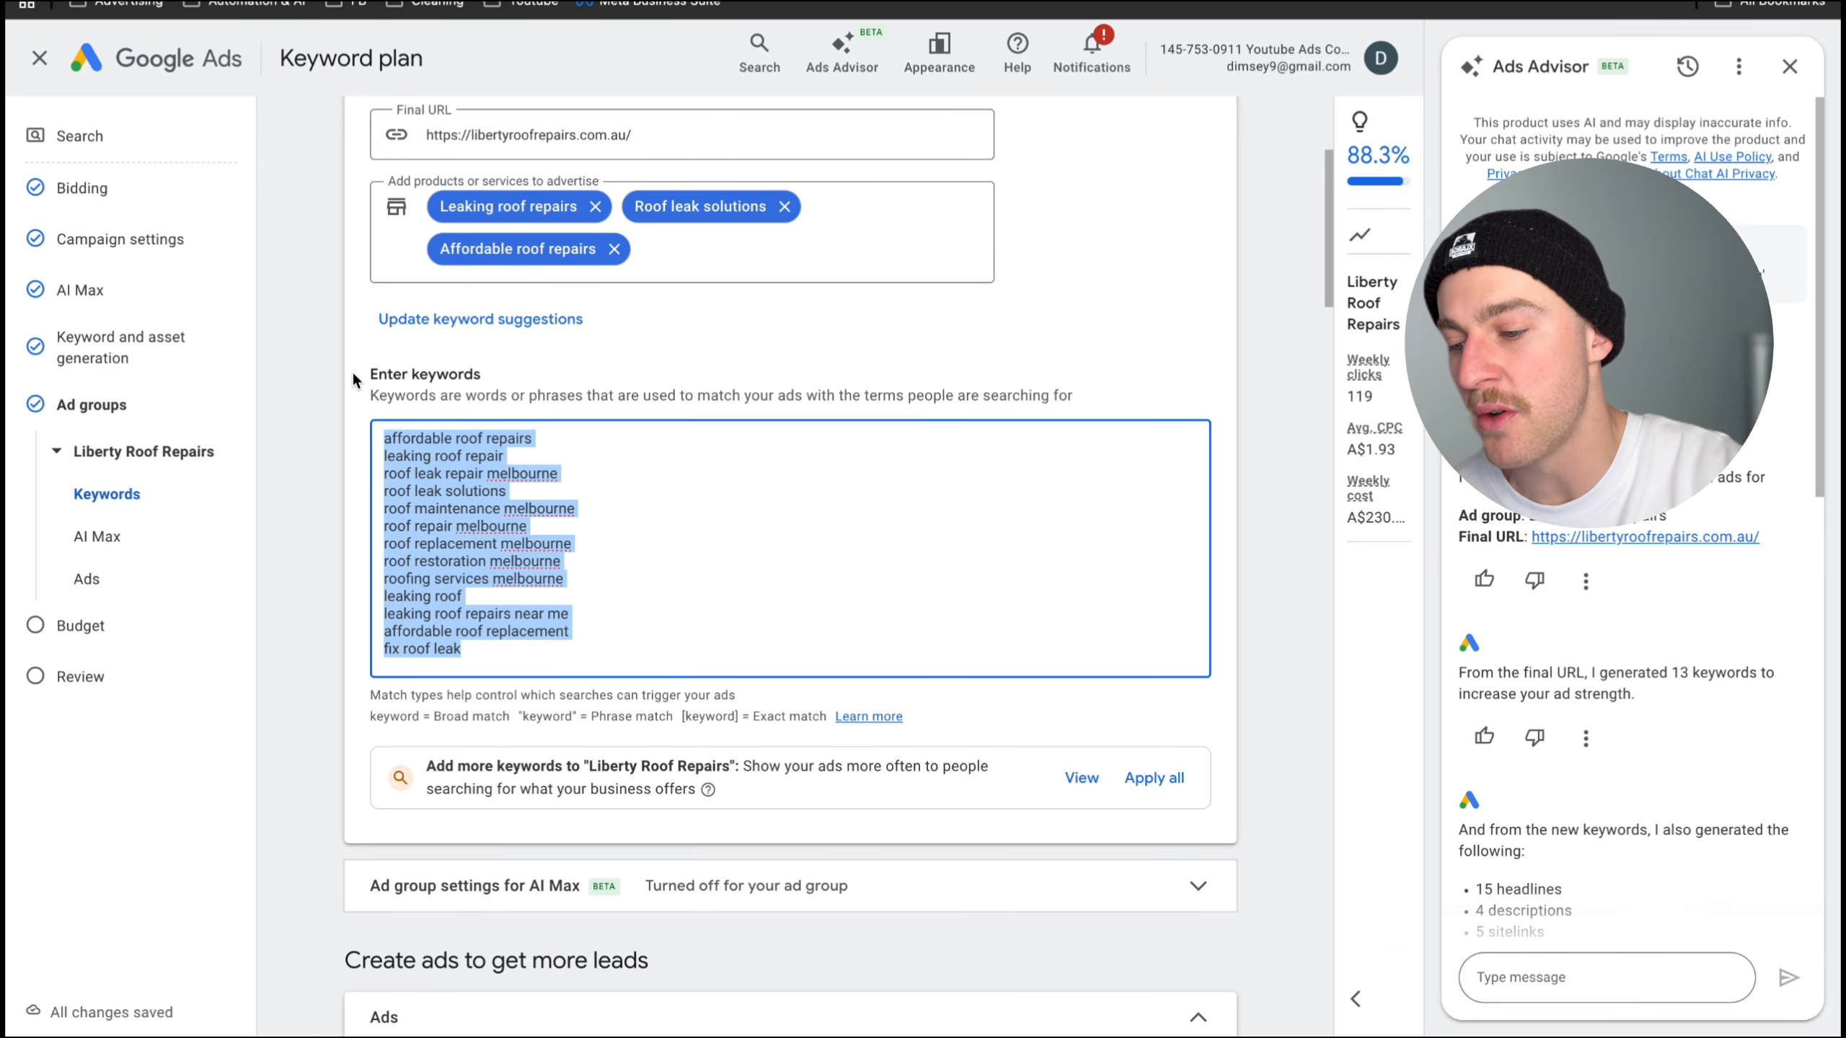
{"action": "key", "text": "BackSpace"}
{"action": "type", "text": "roofing melbourne roof plumbing roof repairs roofing and repairs roof repairs melbourne melbourne roof repairs roof restorers near me leaking roof repairs melbourne leaking roof repairs roofing metal roofing roofing metal roof"}
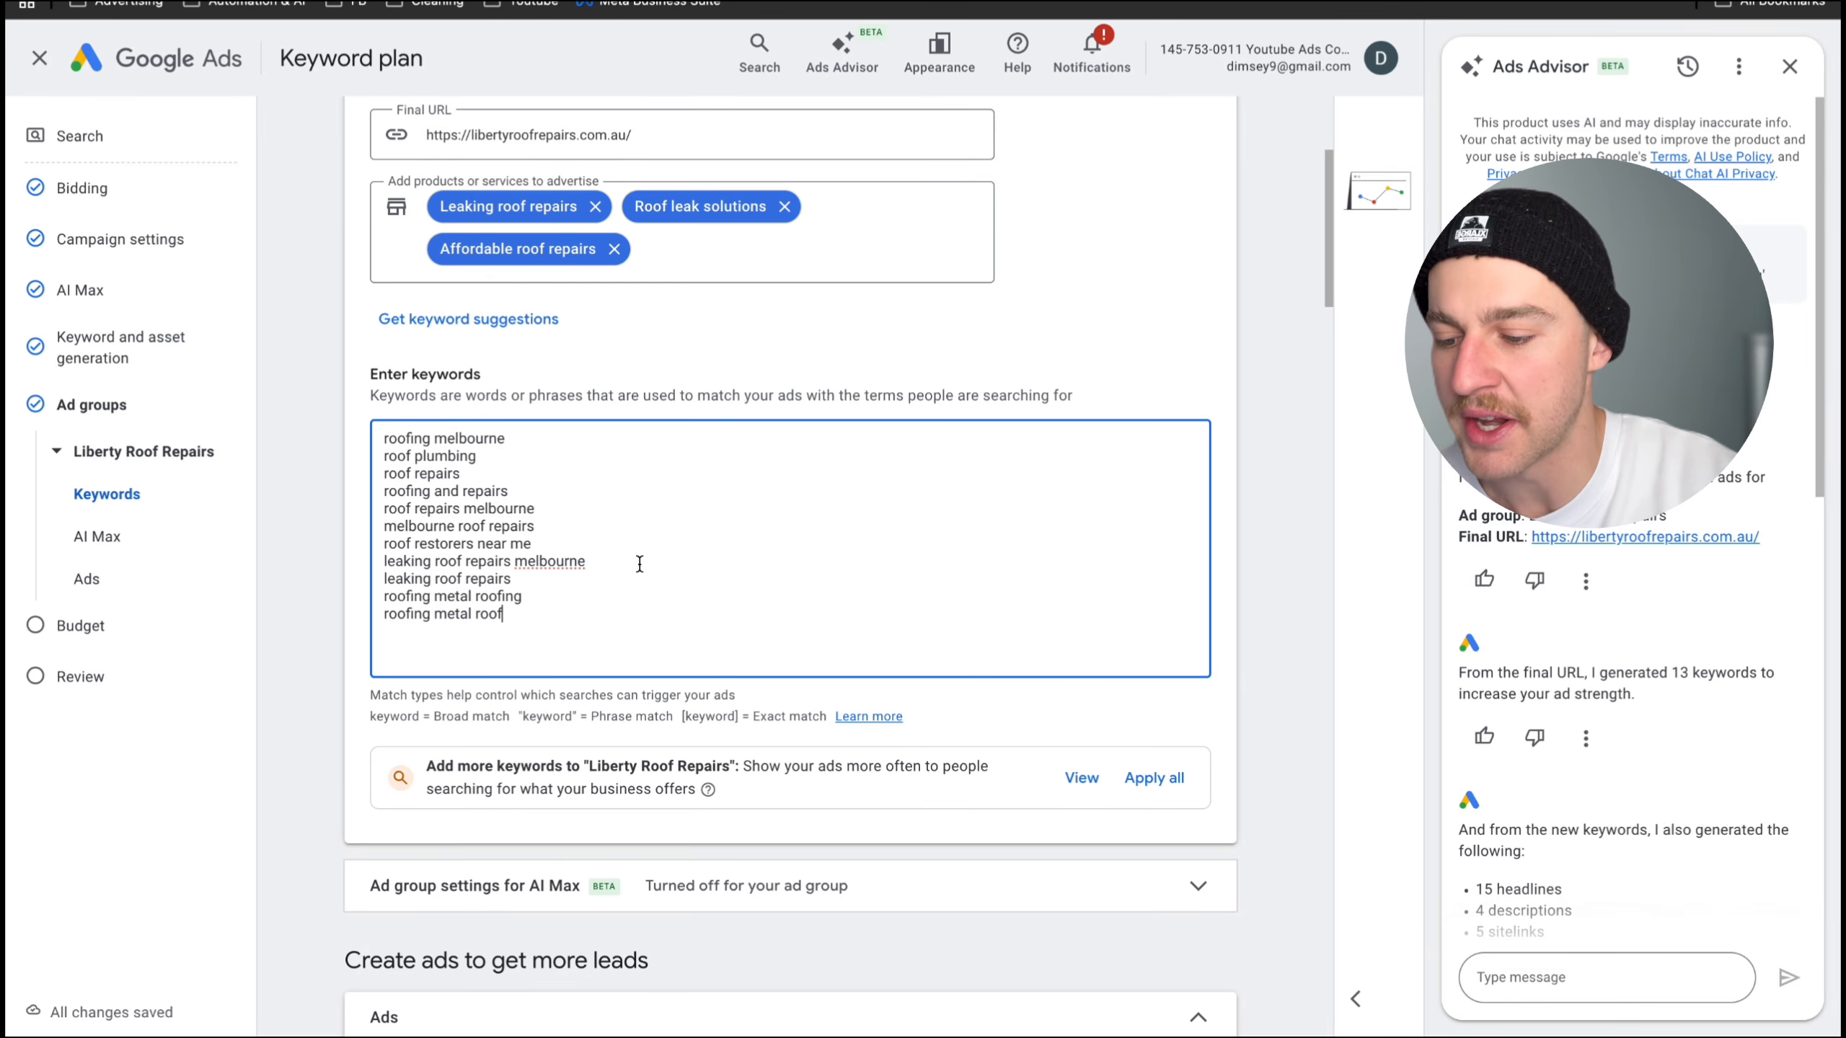
- Review the ad group's keyword list and the match type guidance for broad, phrase and exact match
{"action": "left_click_drag", "start_coordinate": [518, 569], "coordinate": [369, 407]}
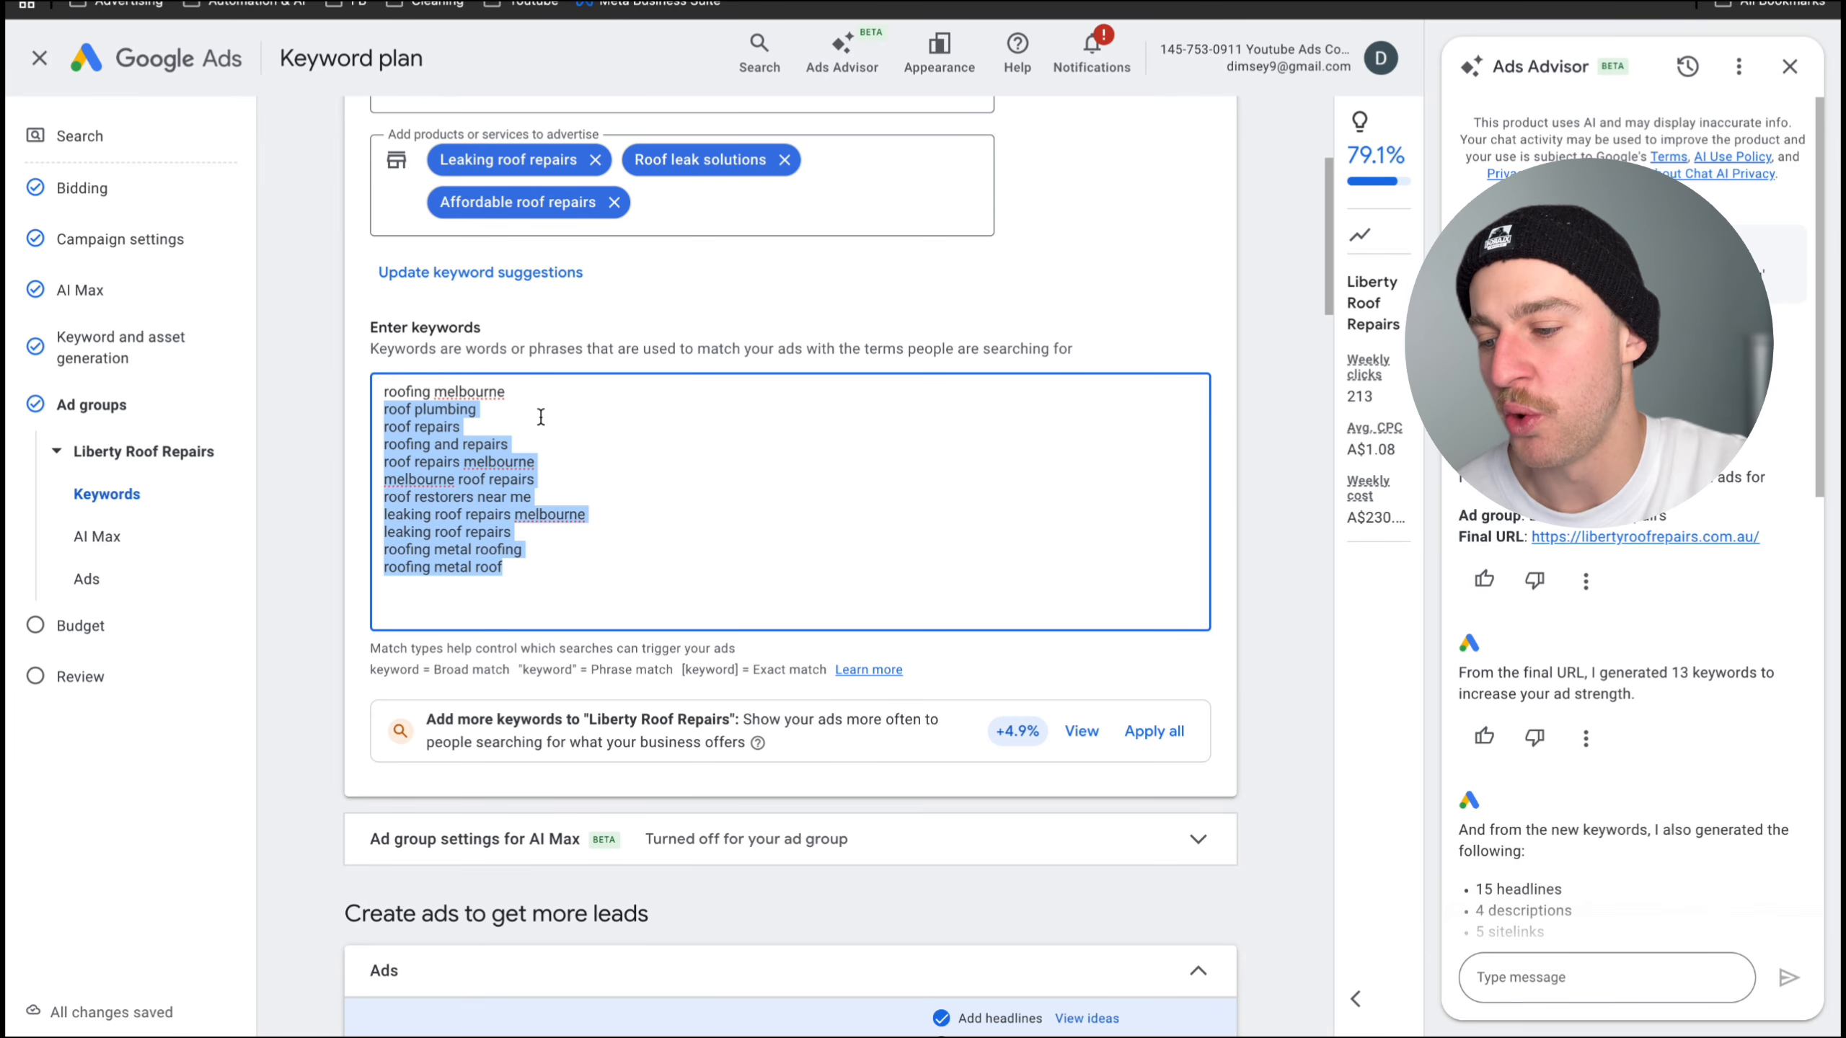
{"action": "left_click", "coordinate": [541, 418]}
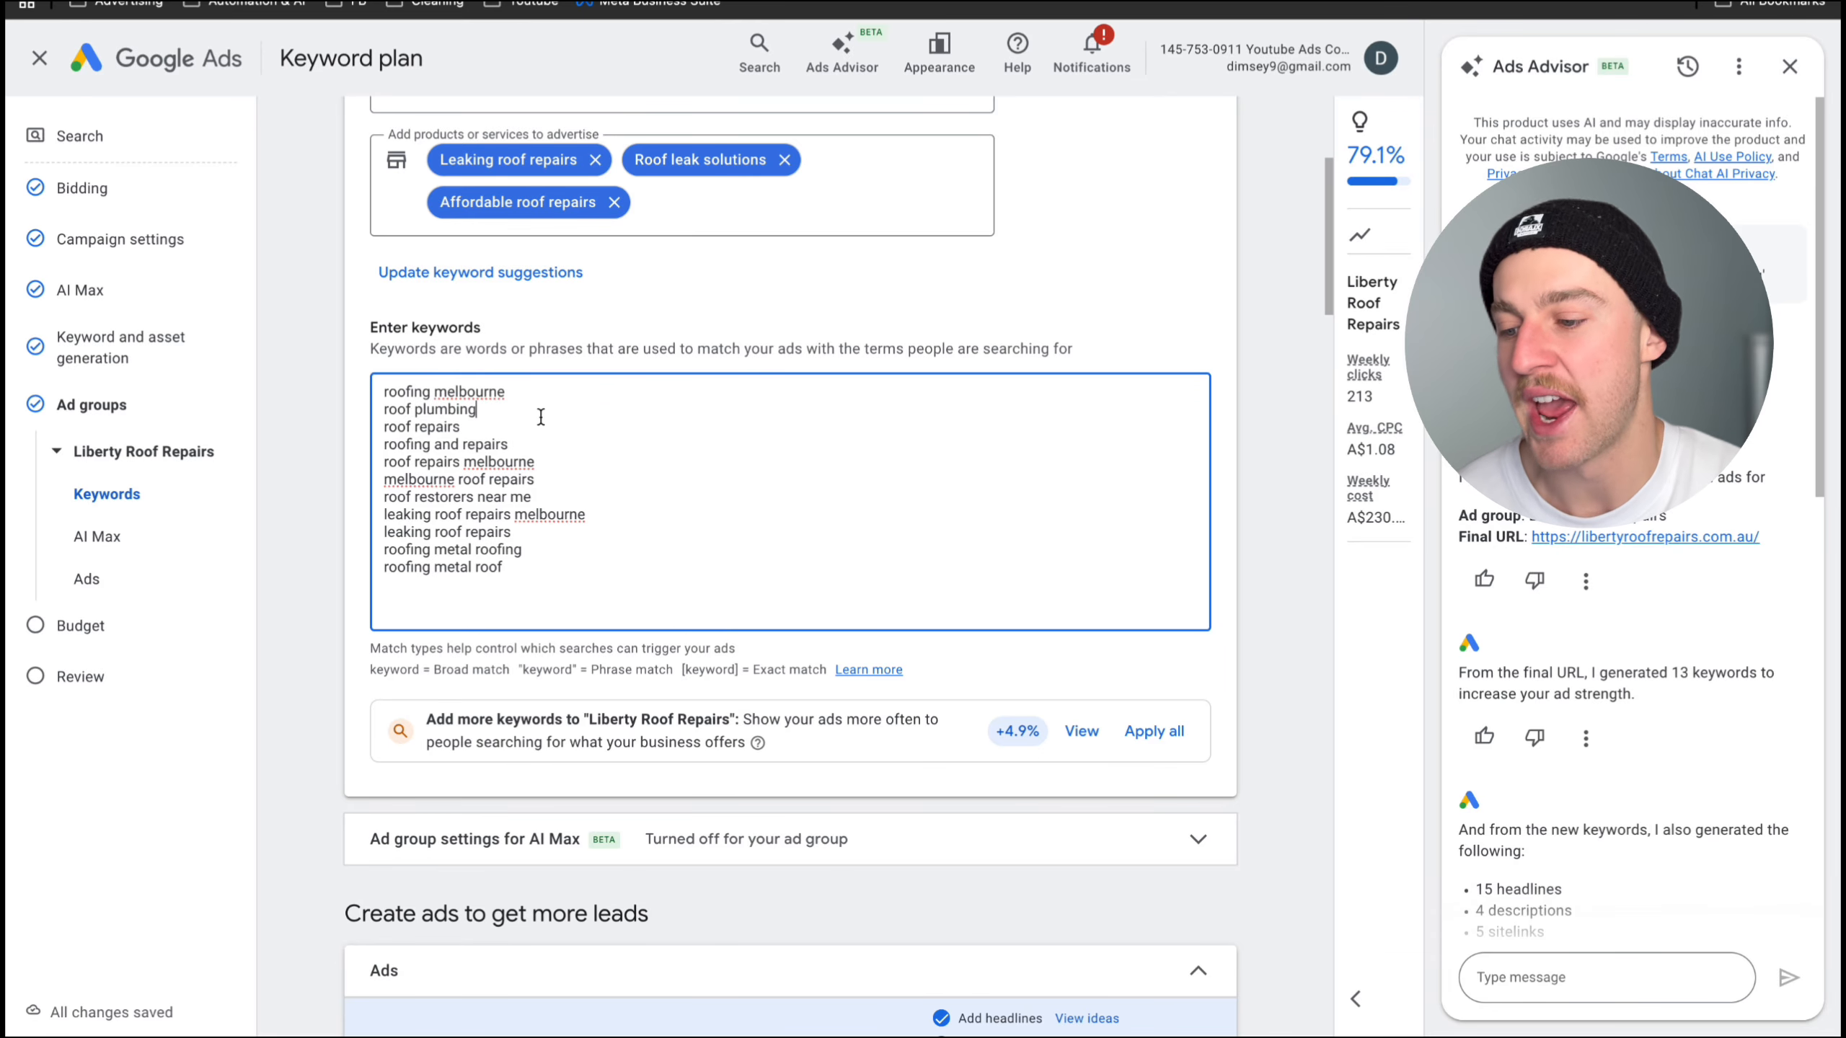
{"action": "scroll", "coordinate": [541, 472], "scroll_direction": "down", "scroll_amount": 1}
{"action": "left_click", "coordinate": [541, 518]}
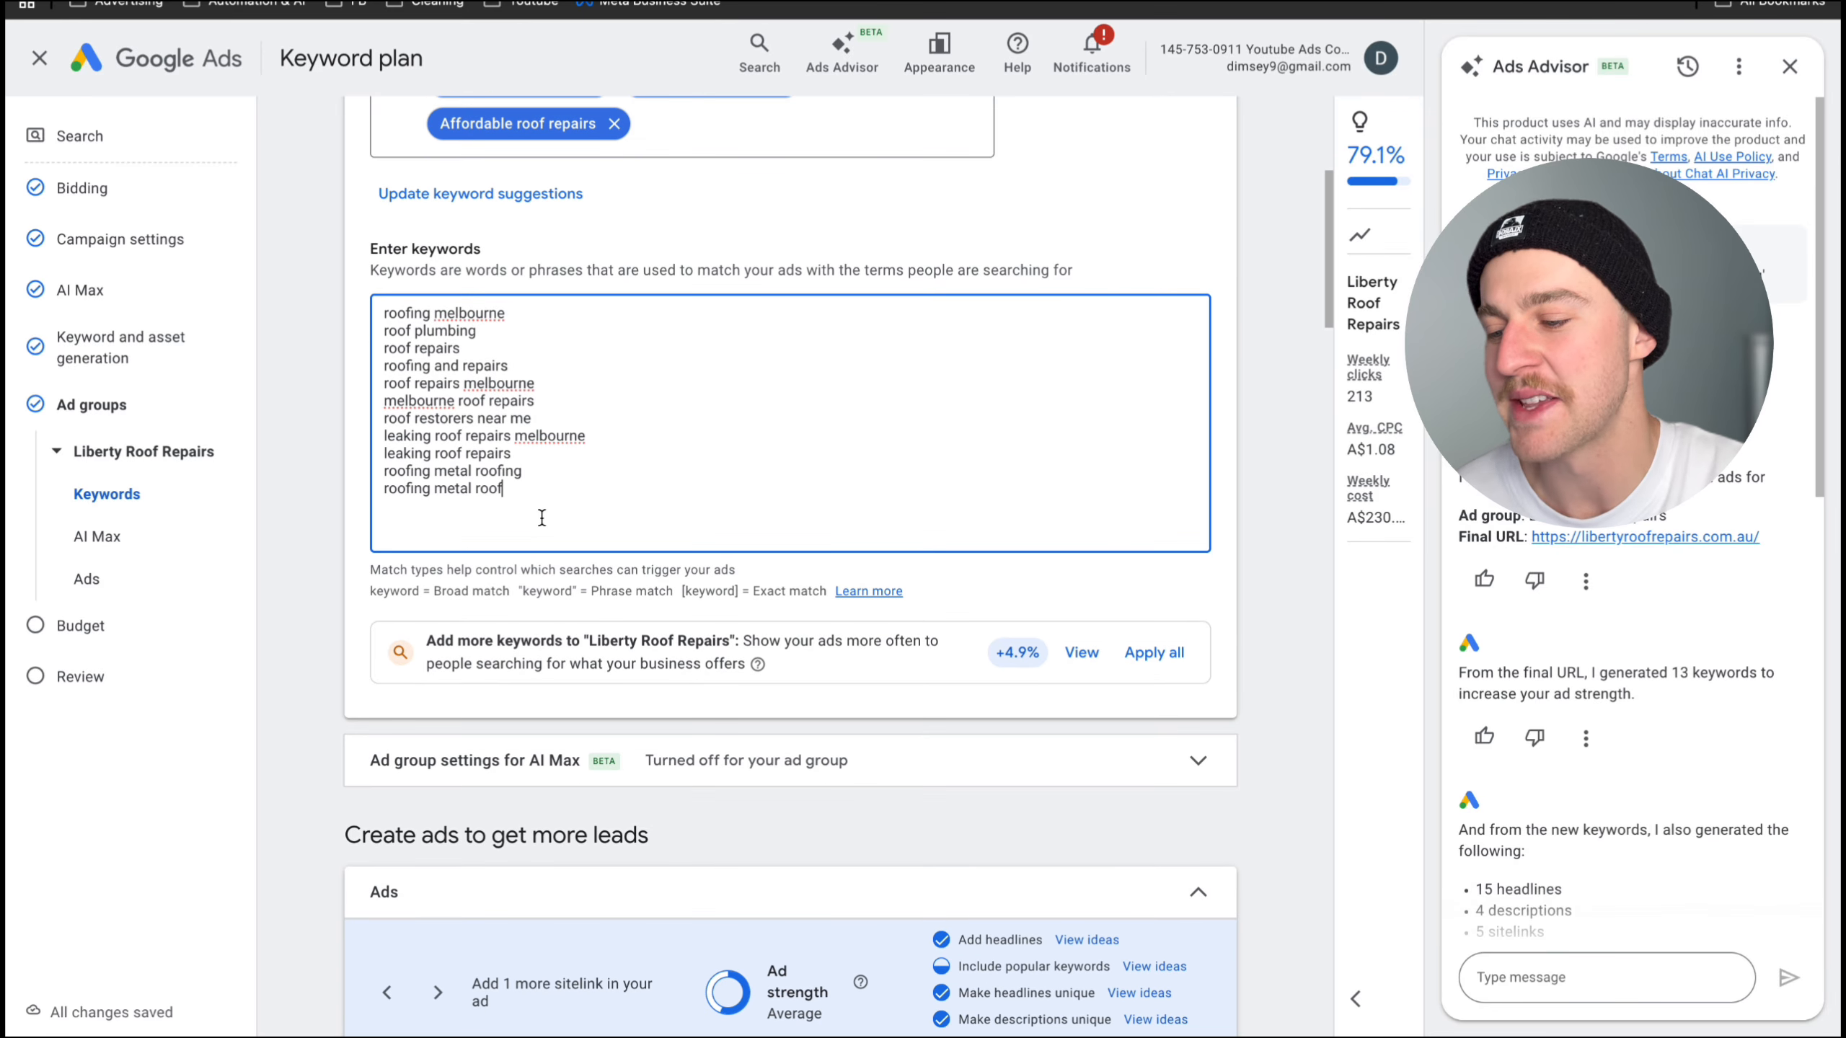
{"action": "scroll", "coordinate": [542, 518], "scroll_direction": "down", "scroll_amount": 1}
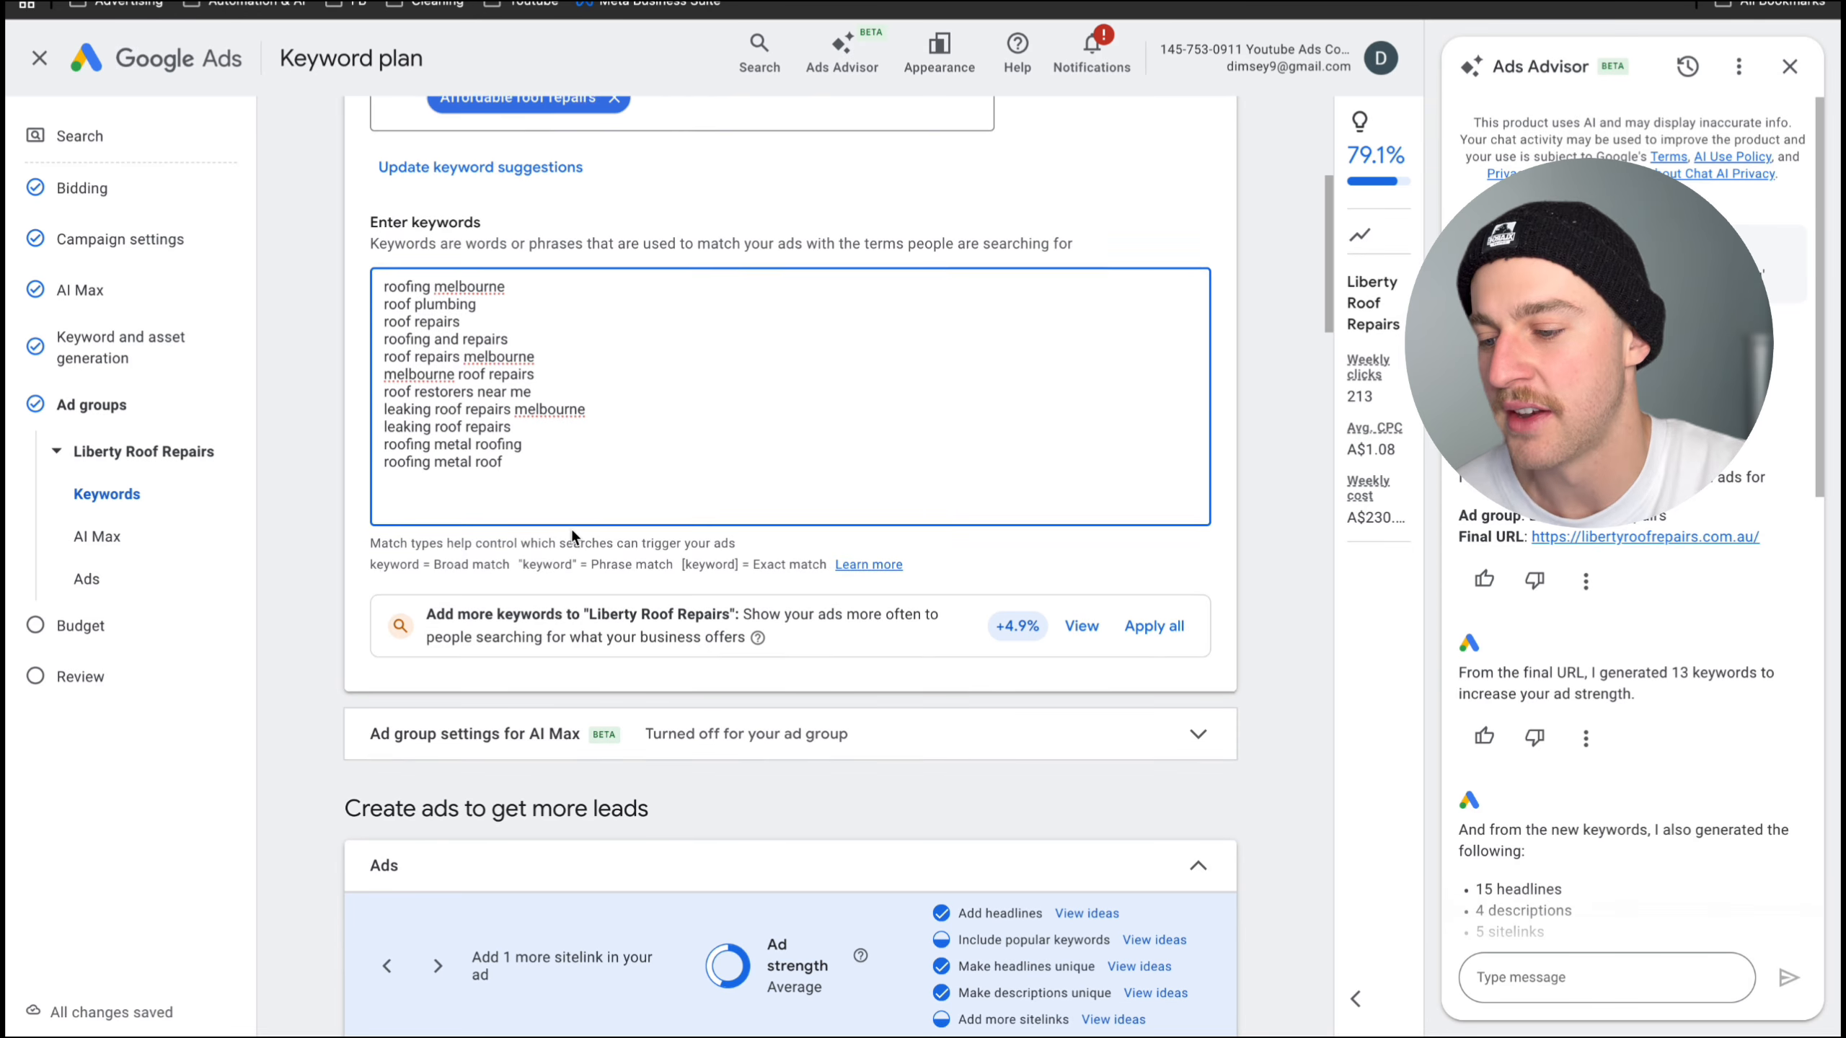
{"action": "left_click_drag", "start_coordinate": [359, 531], "coordinate": [772, 539]}
{"action": "left_click", "coordinate": [771, 524]}
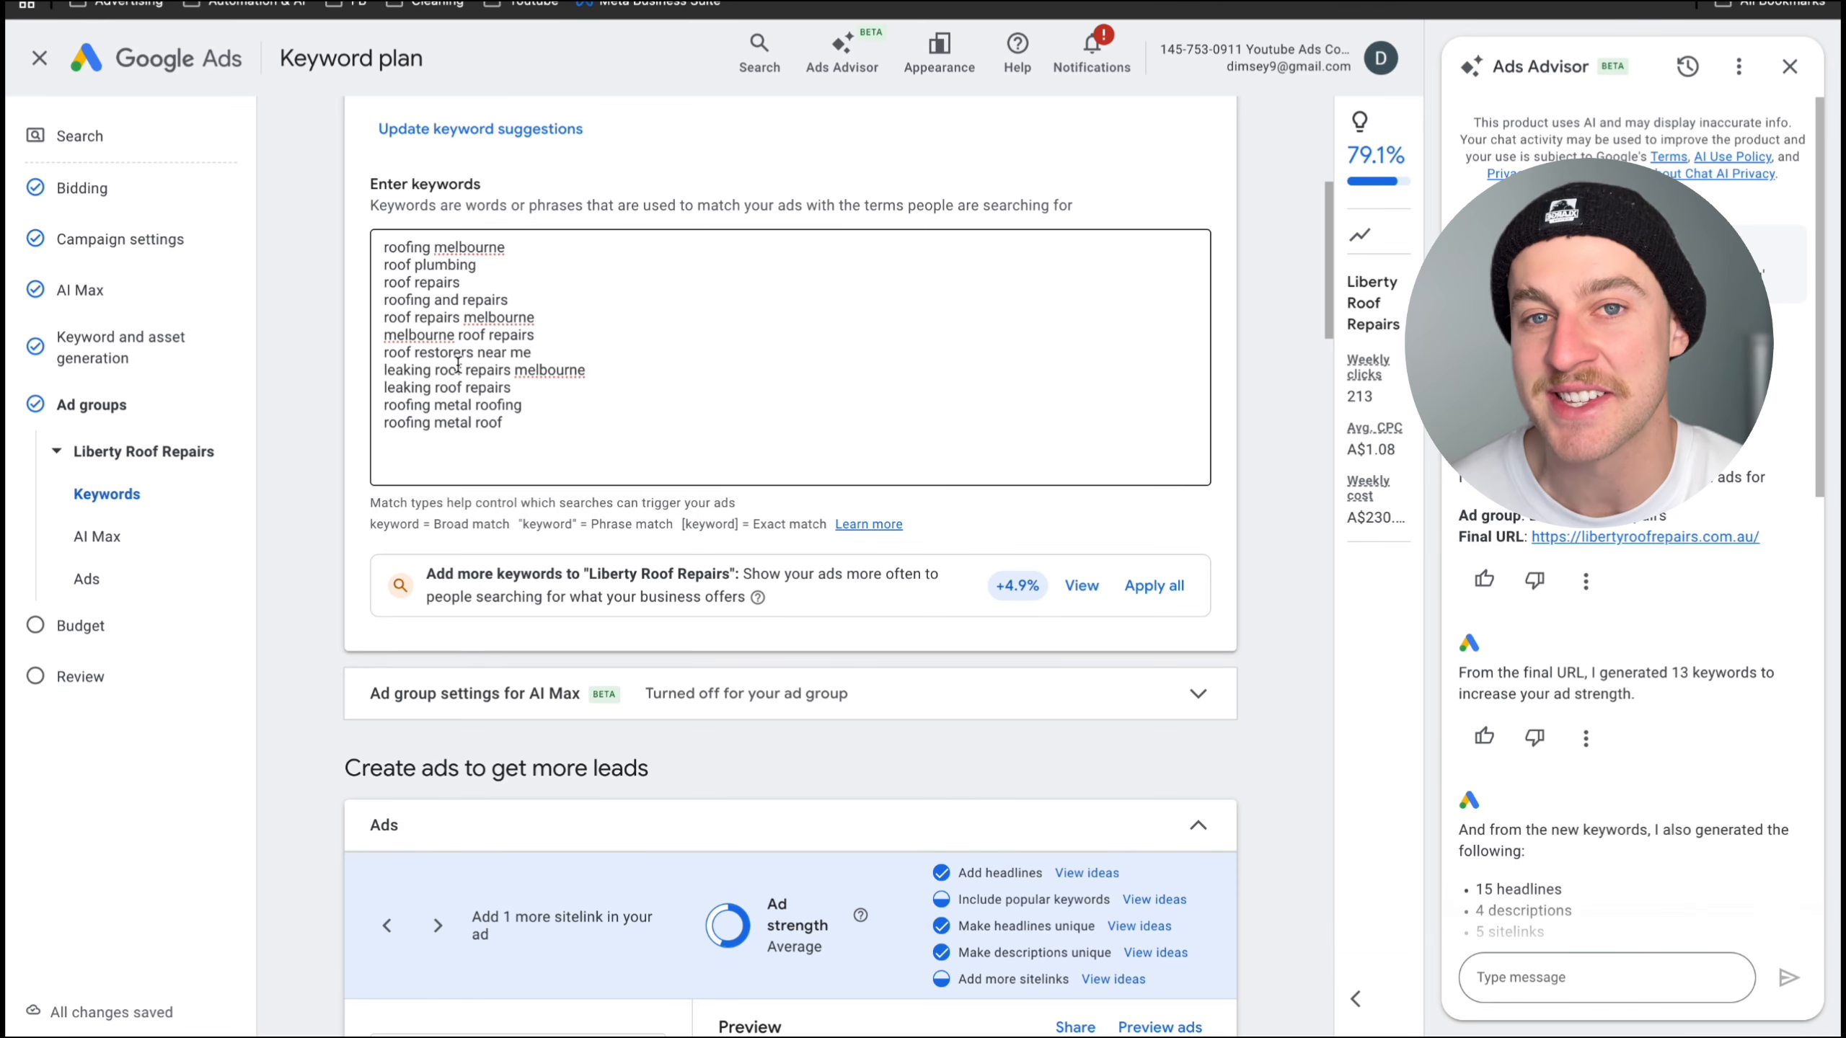
{"action": "scroll", "coordinate": [457, 363], "scroll_direction": "down", "scroll_amount": 1}
{"action": "left_click_drag", "start_coordinate": [580, 367], "coordinate": [532, 212]}
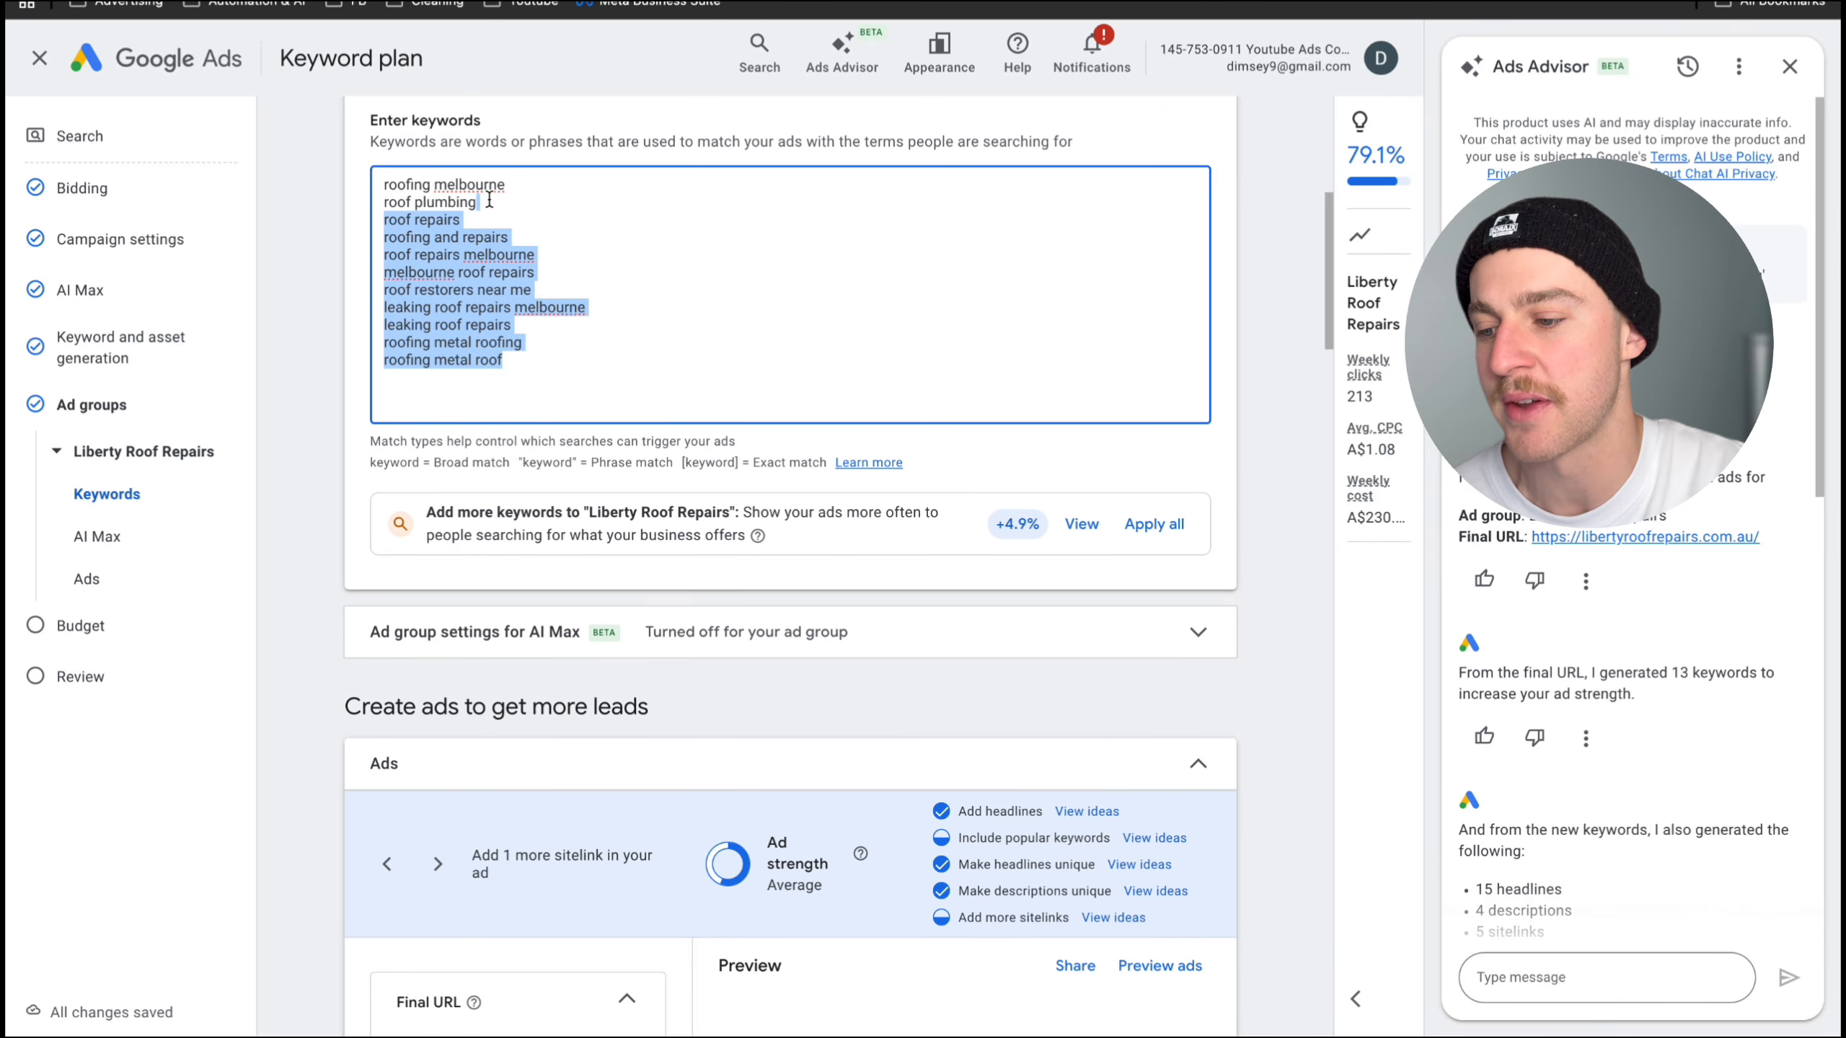
{"action": "left_click", "coordinate": [531, 212]}
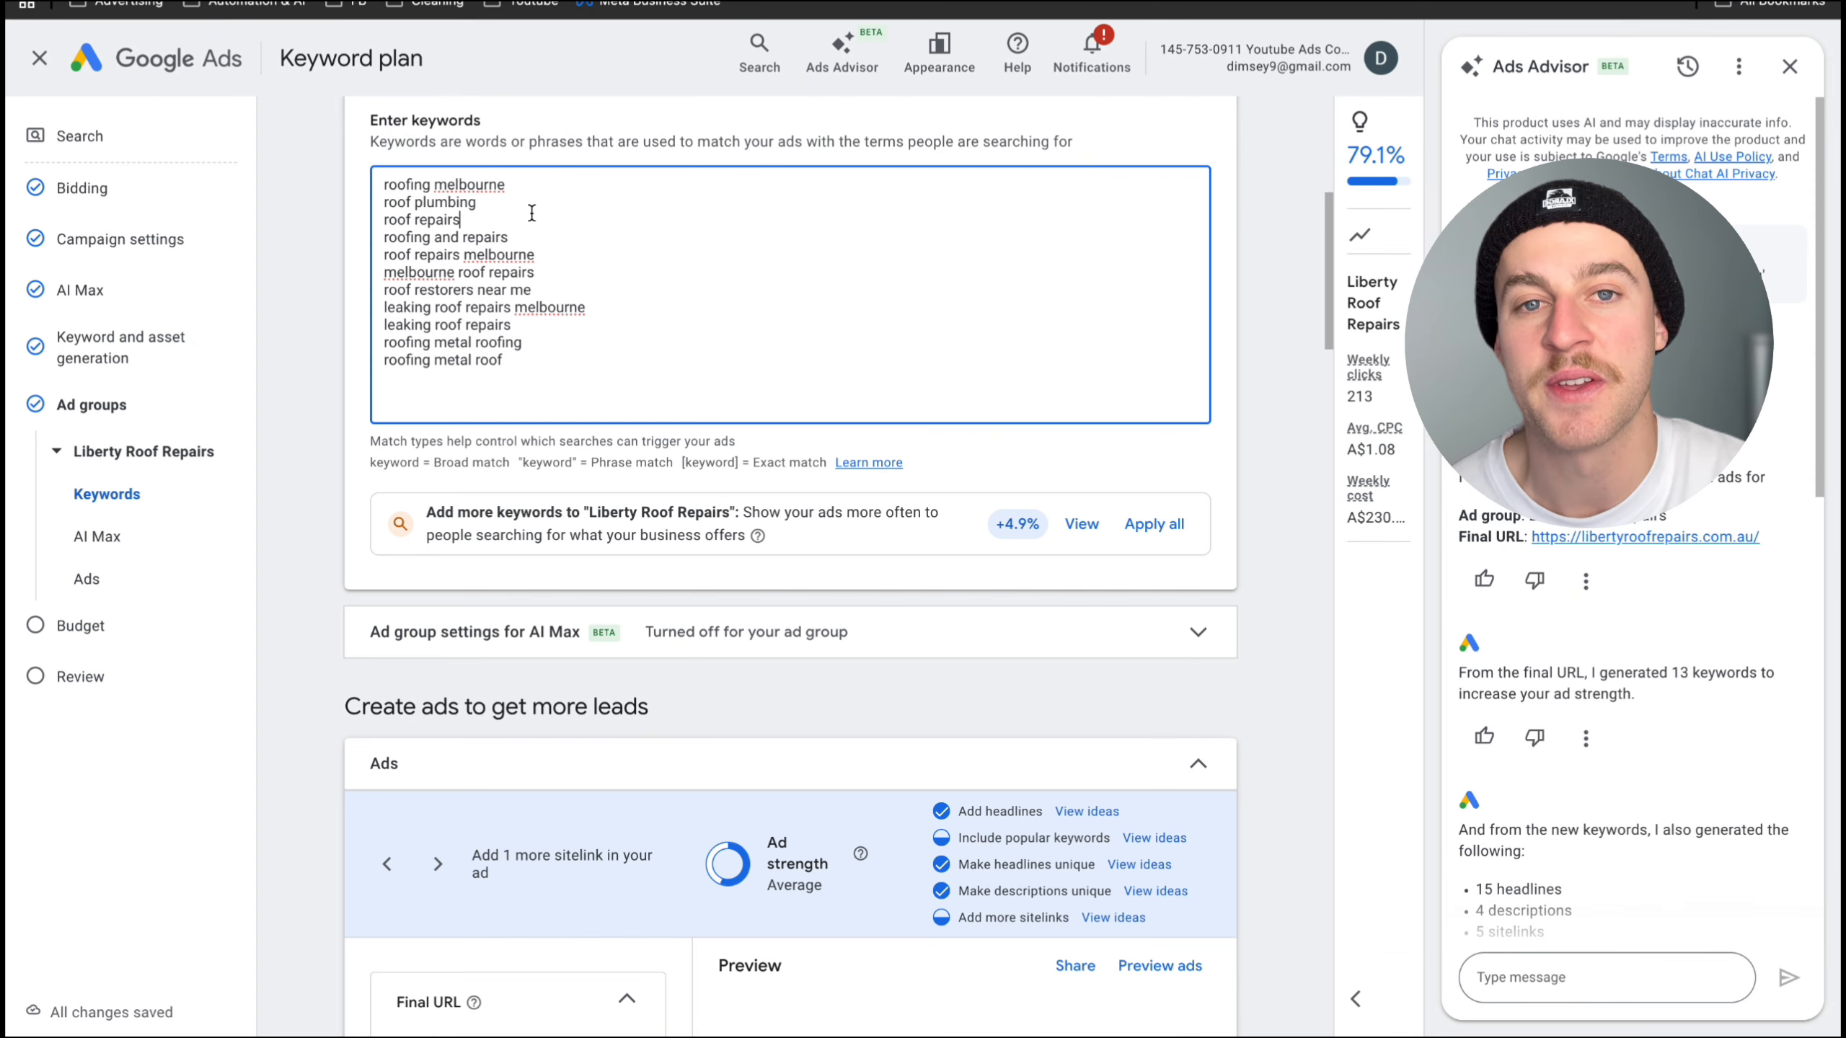
- Add the first existing phone number as a call asset for the campaign and apply it
{"action": "scroll", "coordinate": [490, 363], "scroll_direction": "down", "scroll_amount": 2}
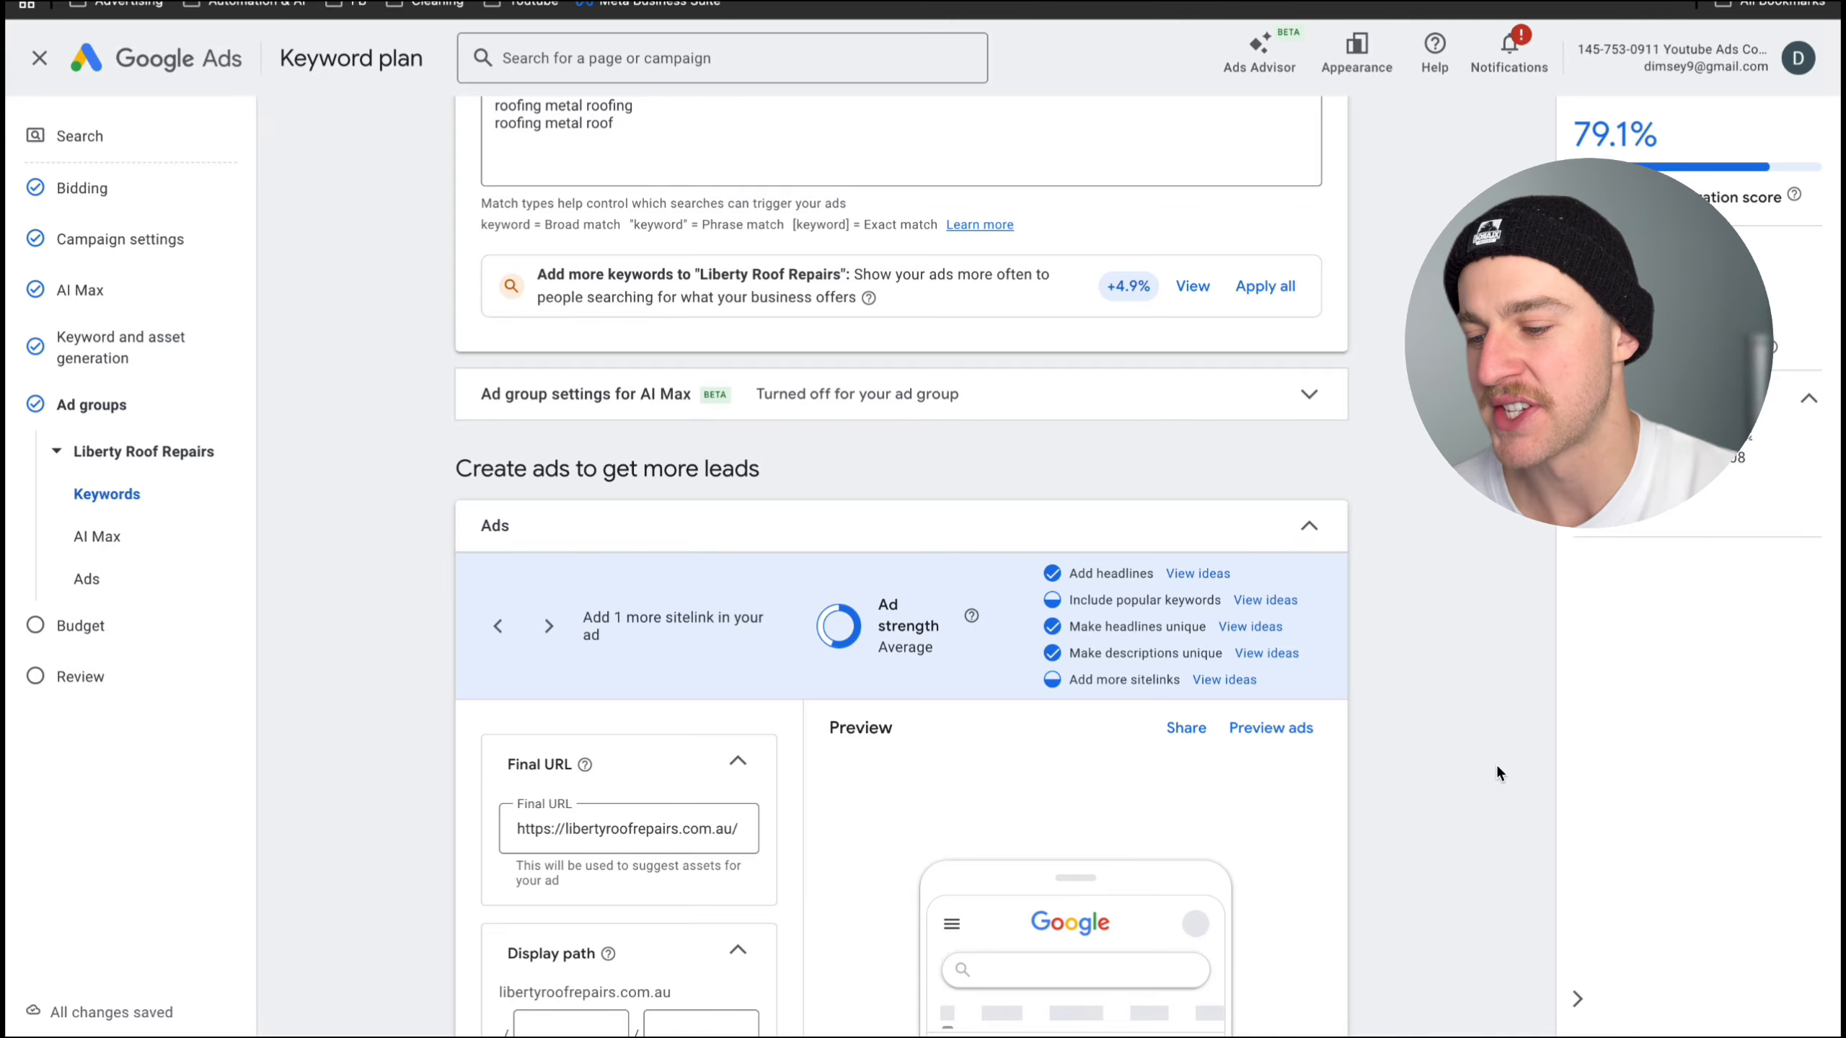
{"action": "scroll", "coordinate": [1529, 592], "scroll_direction": "down", "scroll_amount": 5}
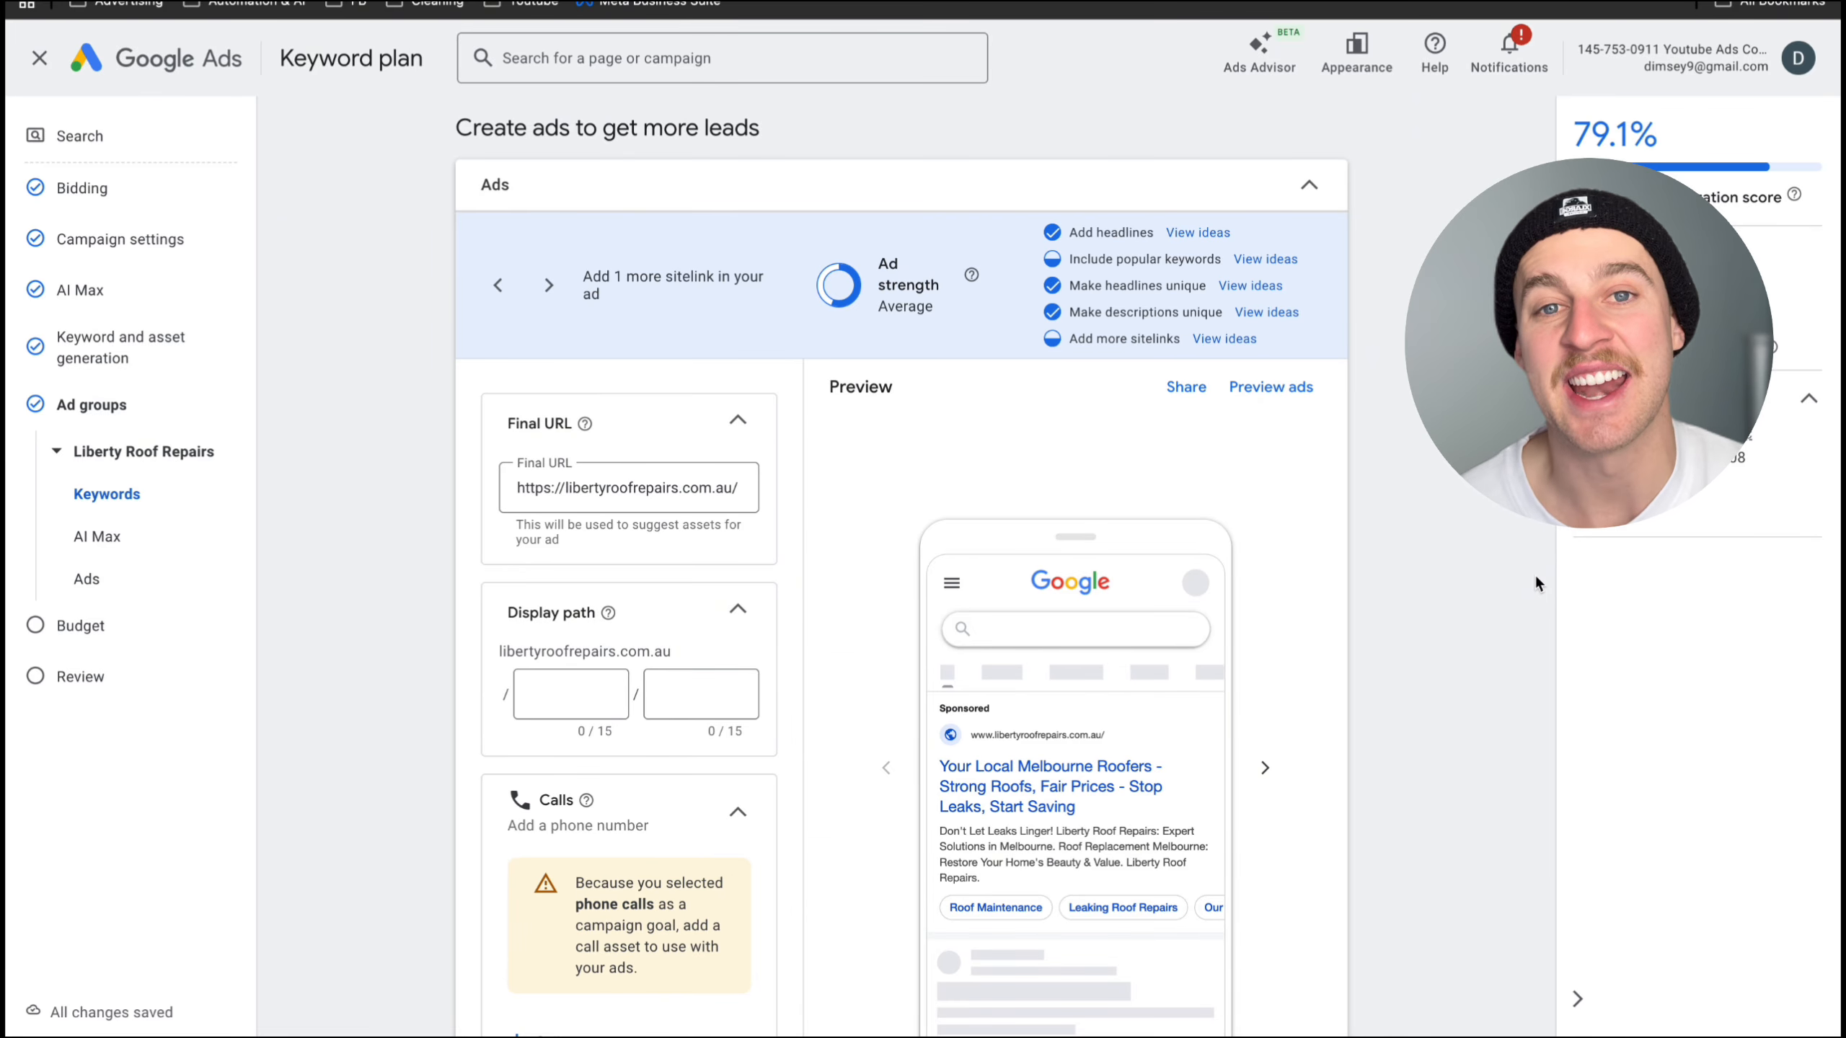
{"action": "scroll", "coordinate": [1535, 573], "scroll_direction": "down", "scroll_amount": 4}
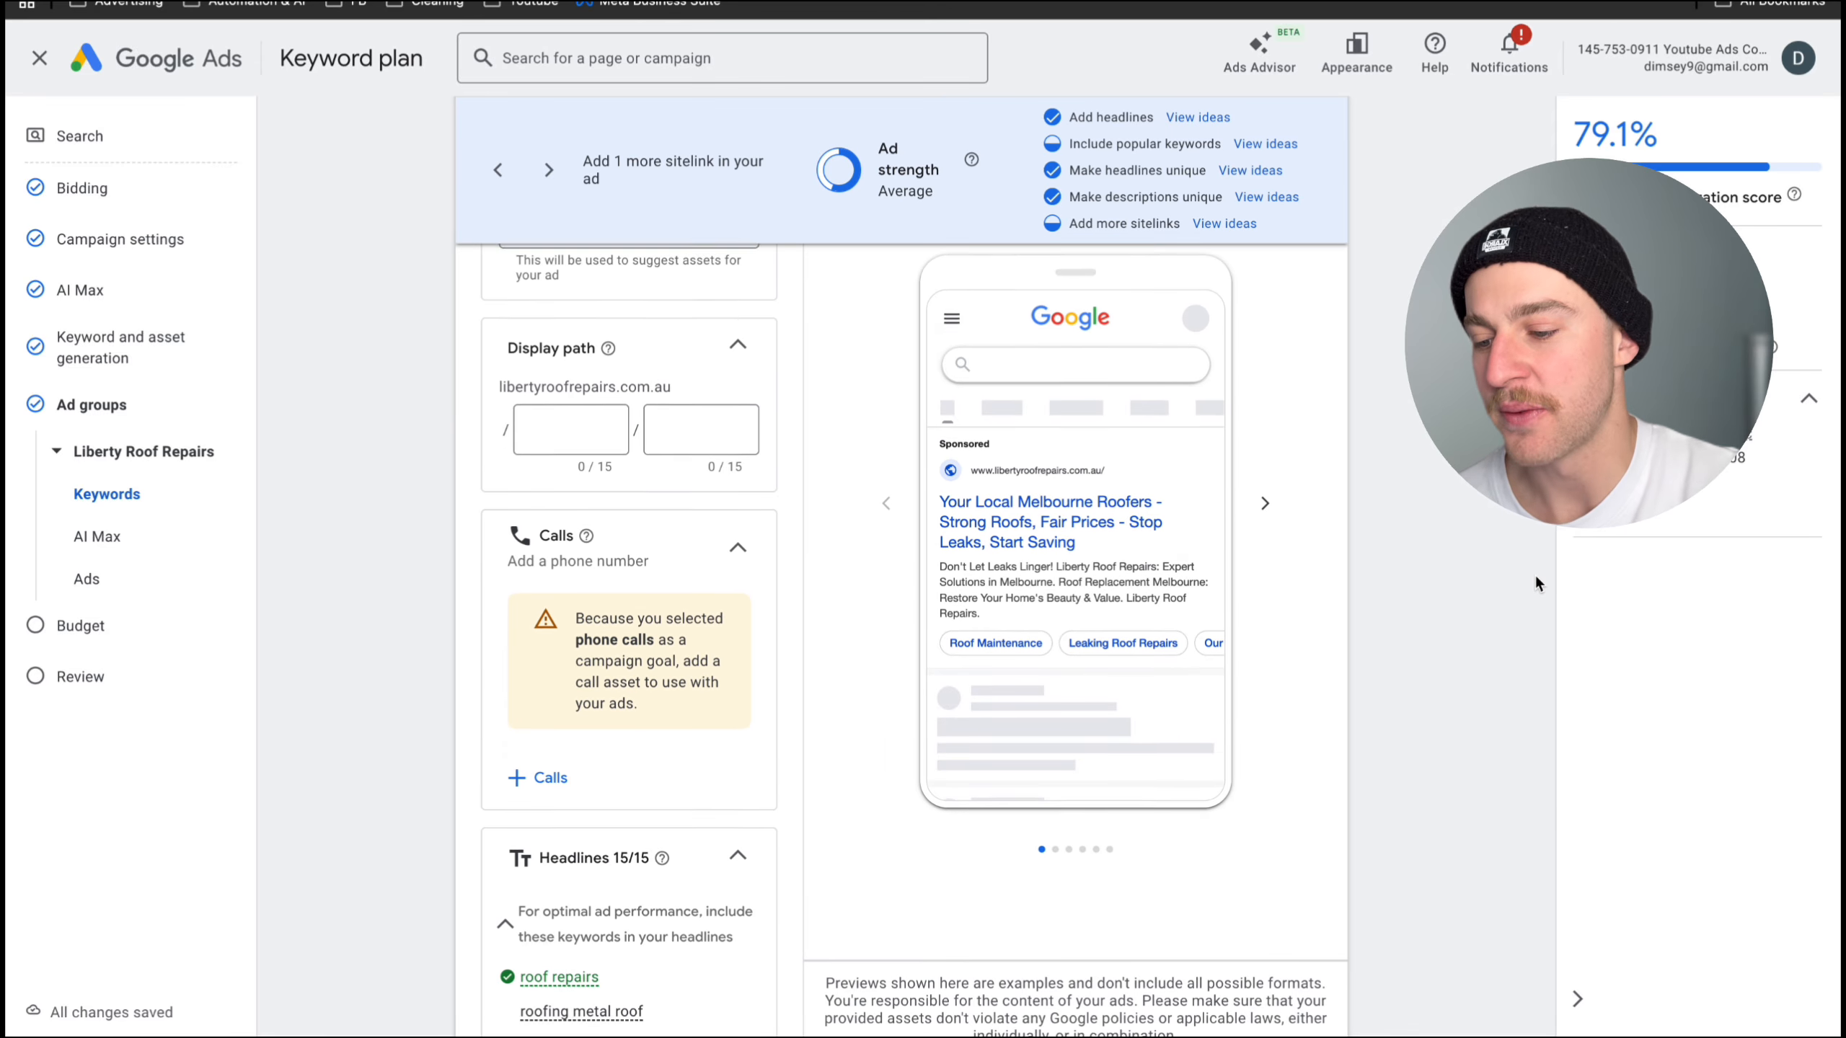
{"action": "left_click", "coordinate": [538, 751]}
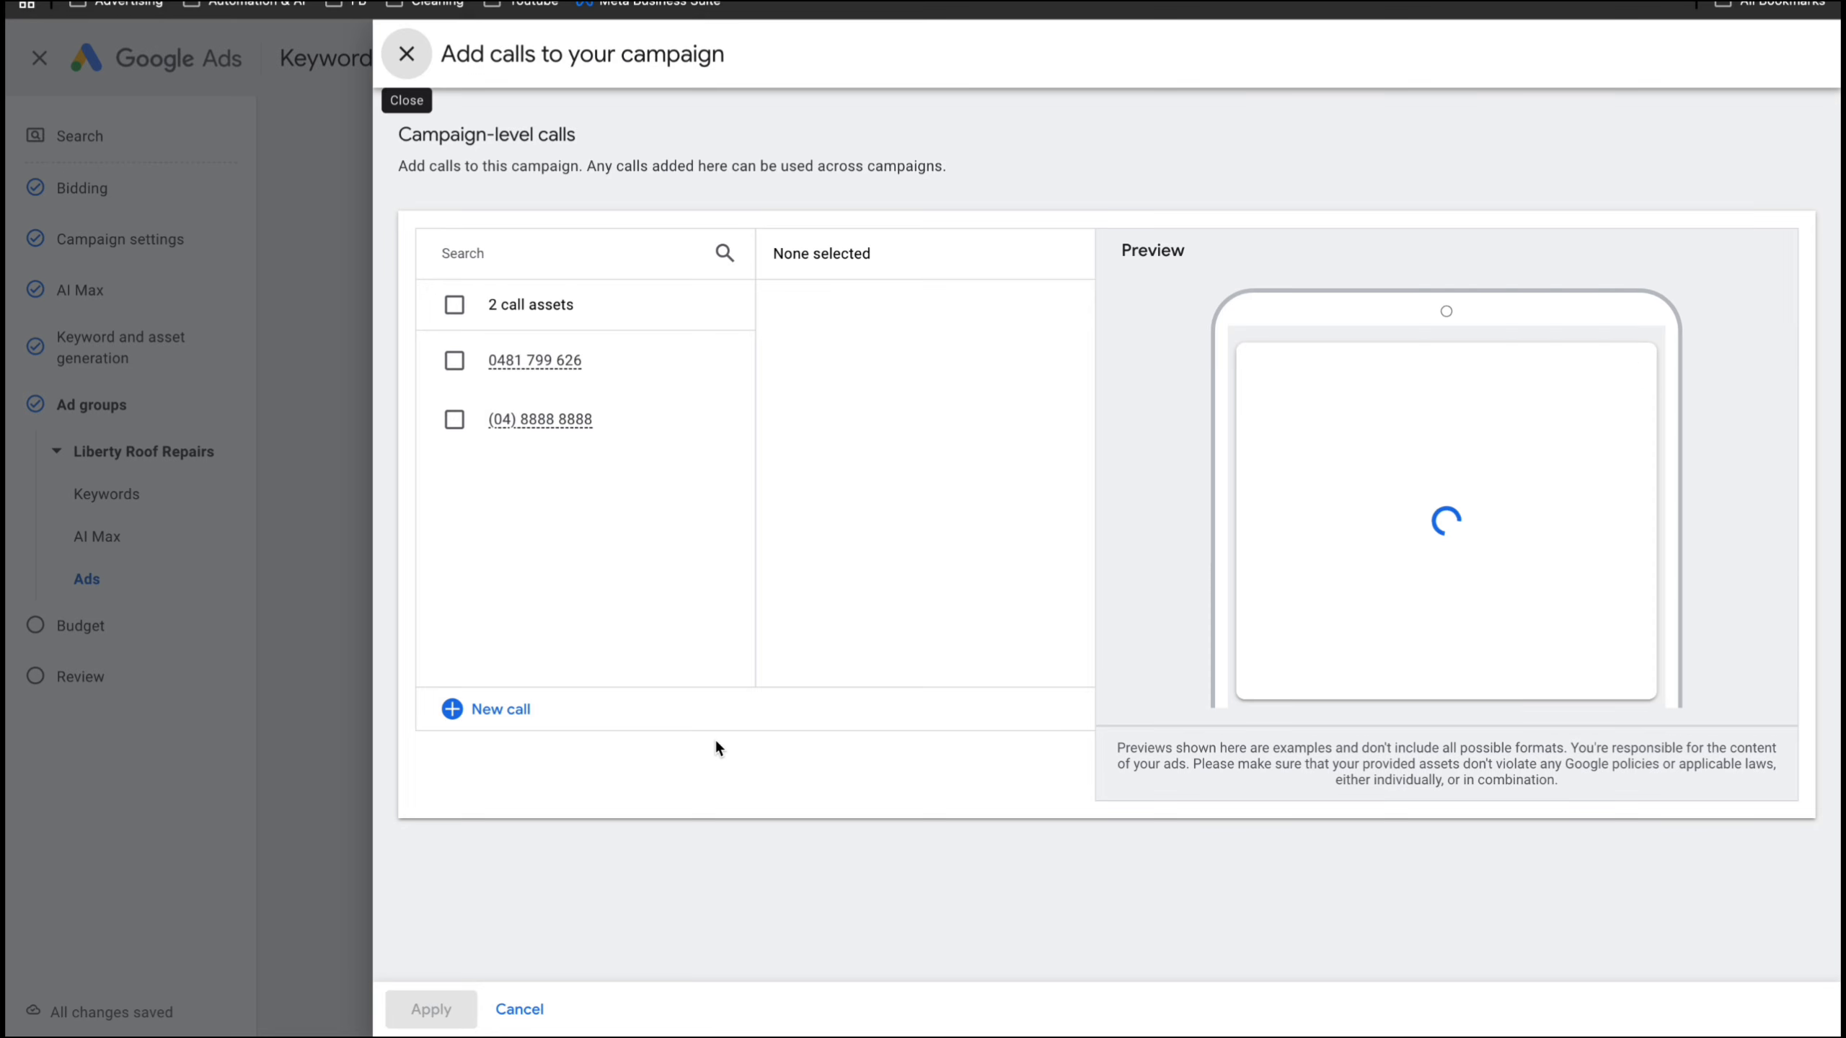
{"action": "left_click", "coordinate": [453, 360]}
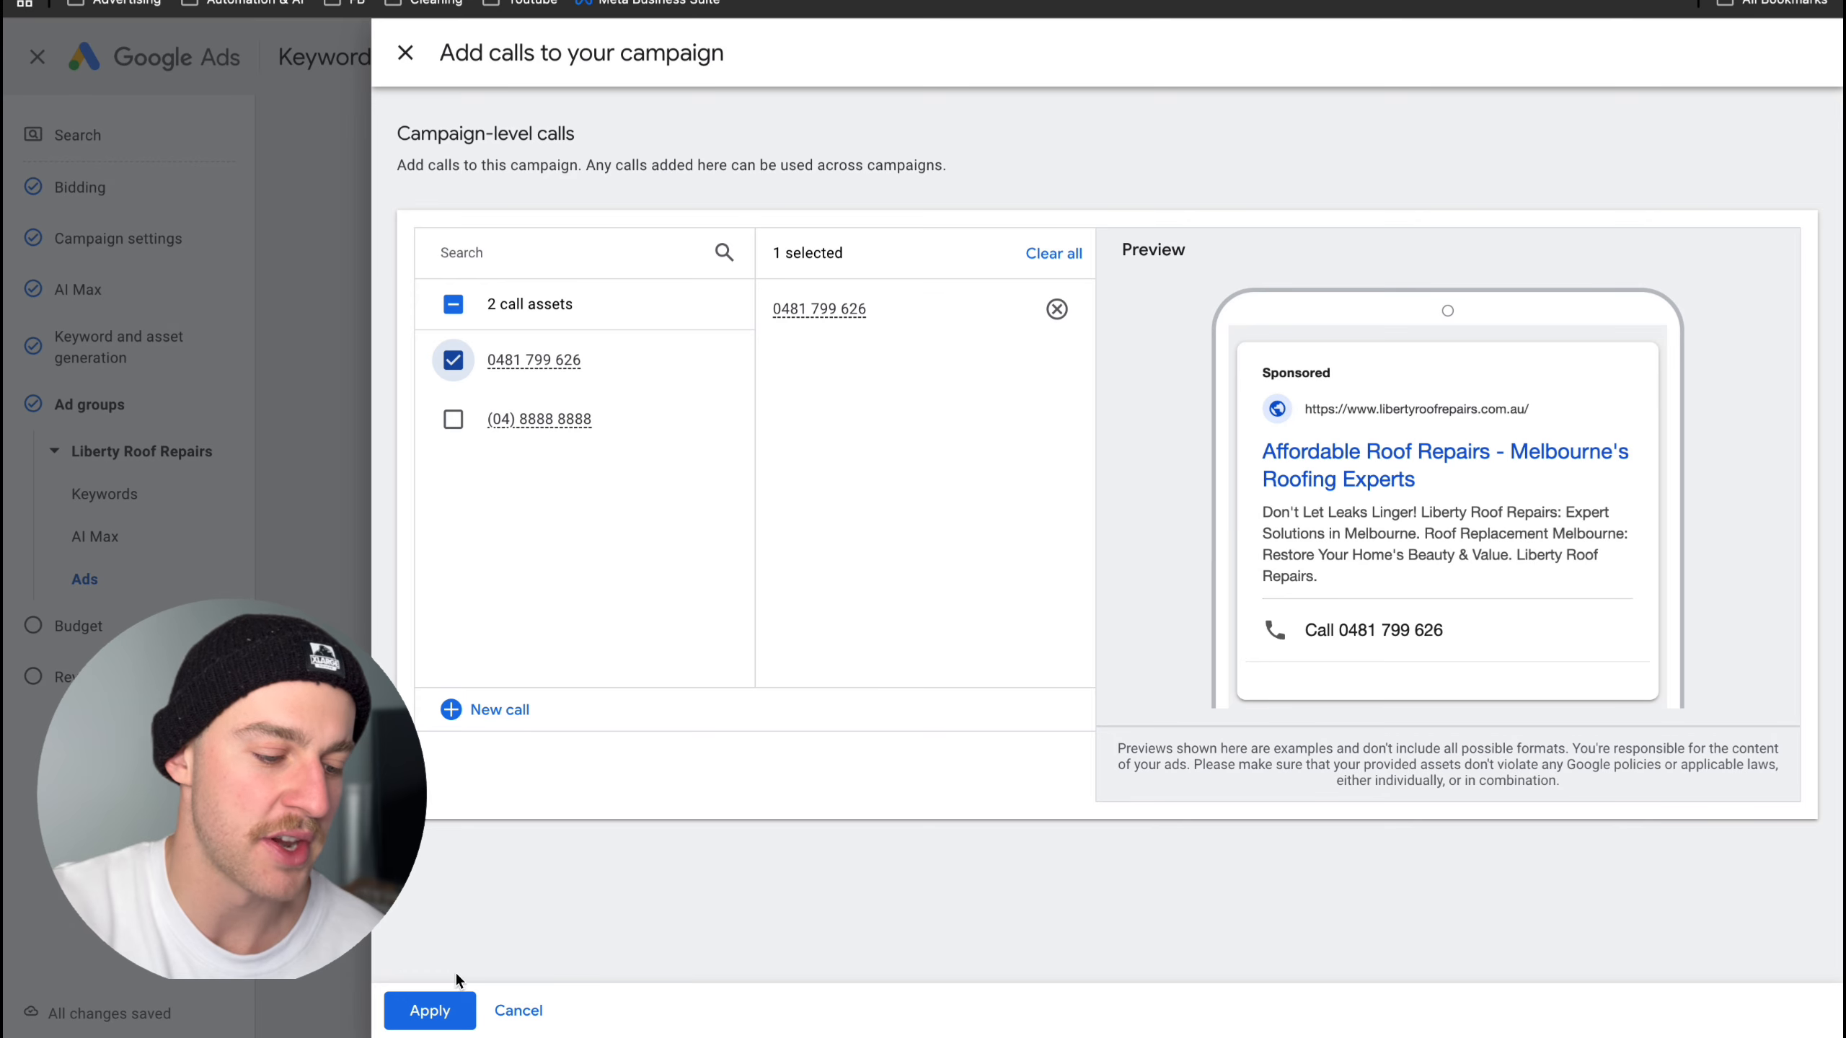
{"action": "left_click", "coordinate": [456, 1002]}
- Replace the first headline, "Affordable Roof Repairs", with a keyword insertion set to title case
{"action": "scroll", "coordinate": [698, 640], "scroll_direction": "down", "scroll_amount": 1}
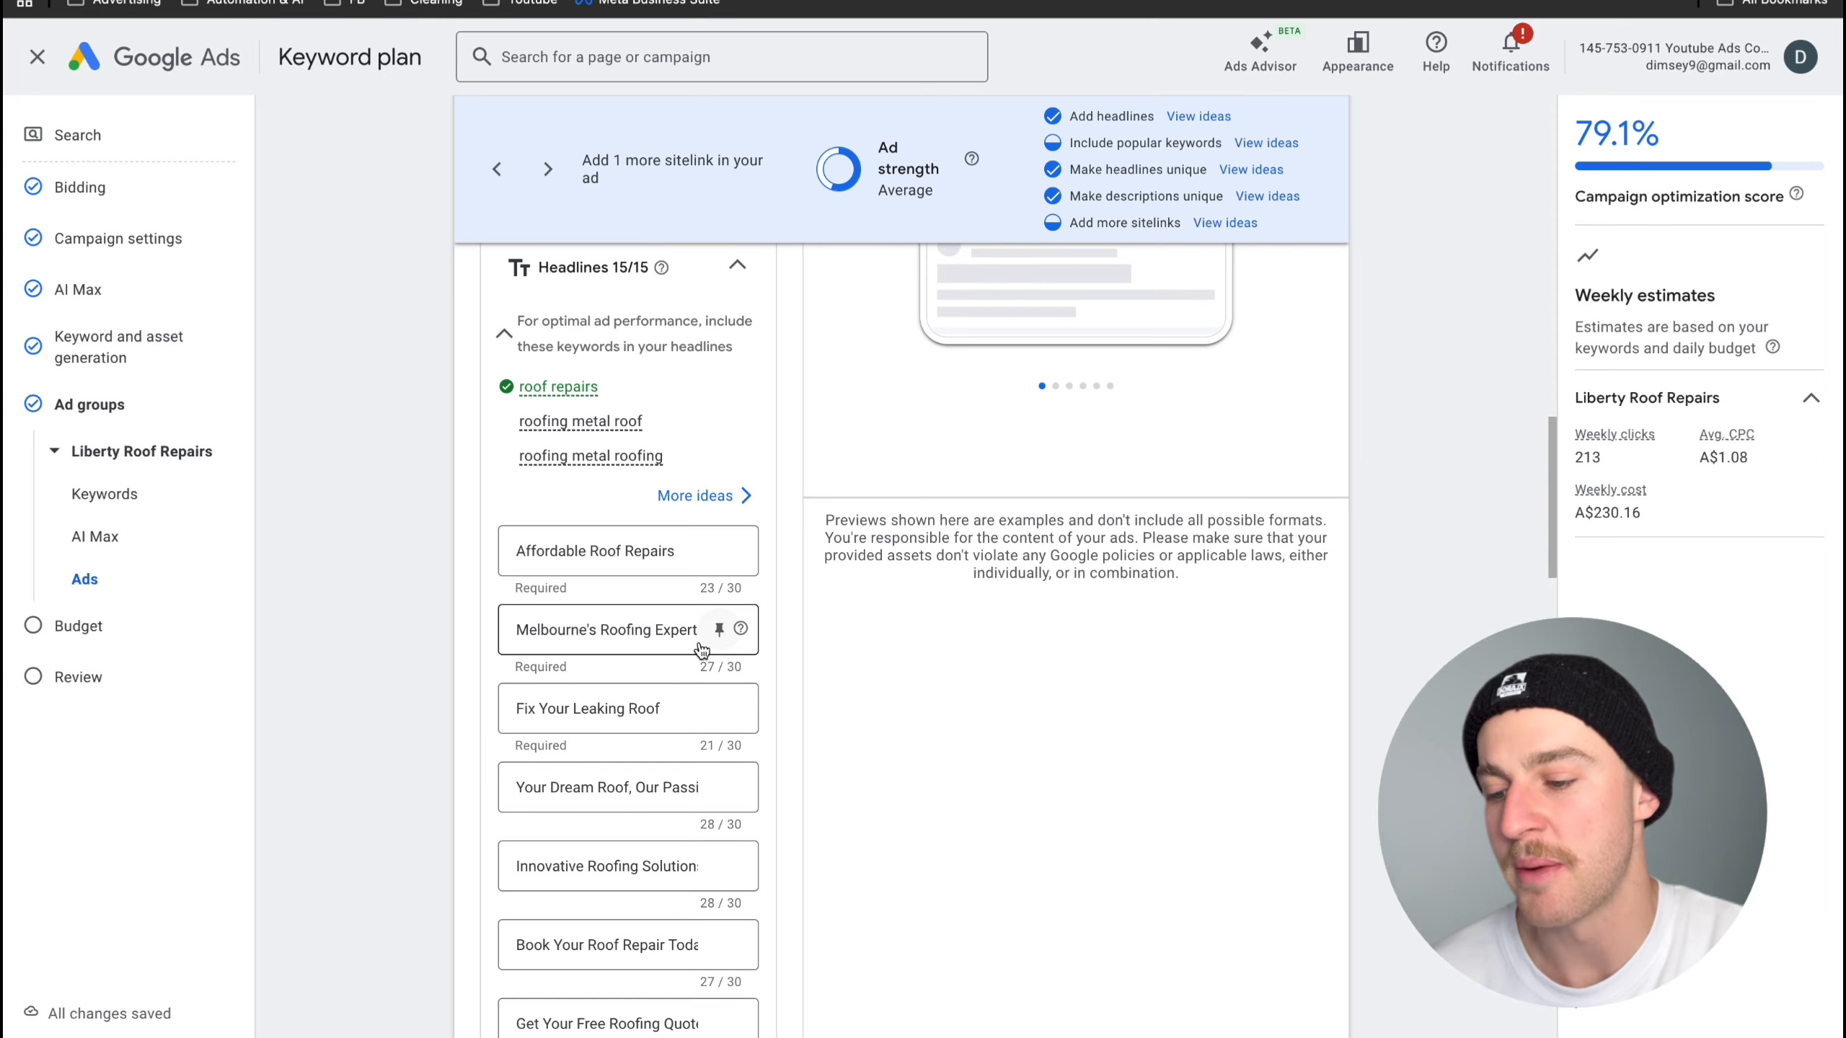
{"action": "scroll", "coordinate": [699, 641], "scroll_direction": "up", "scroll_amount": 1}
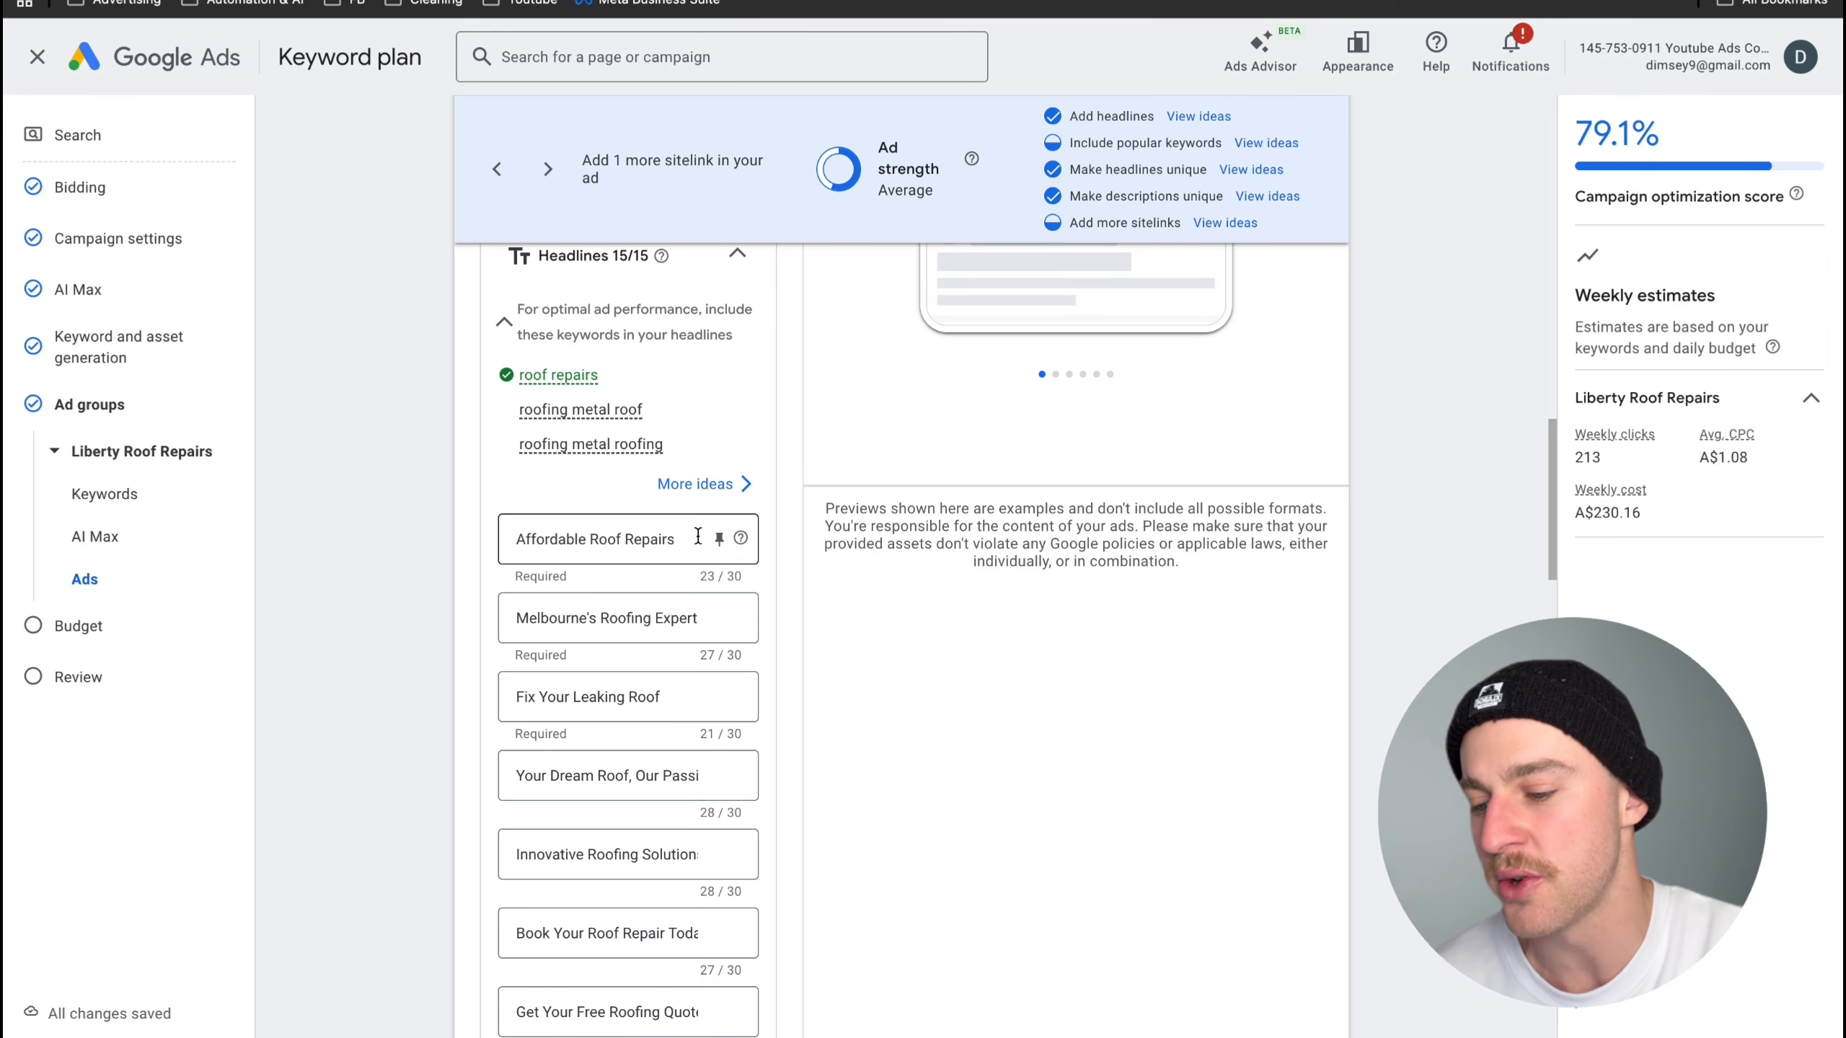
{"action": "left_click_drag", "start_coordinate": [698, 537], "coordinate": [323, 544]}
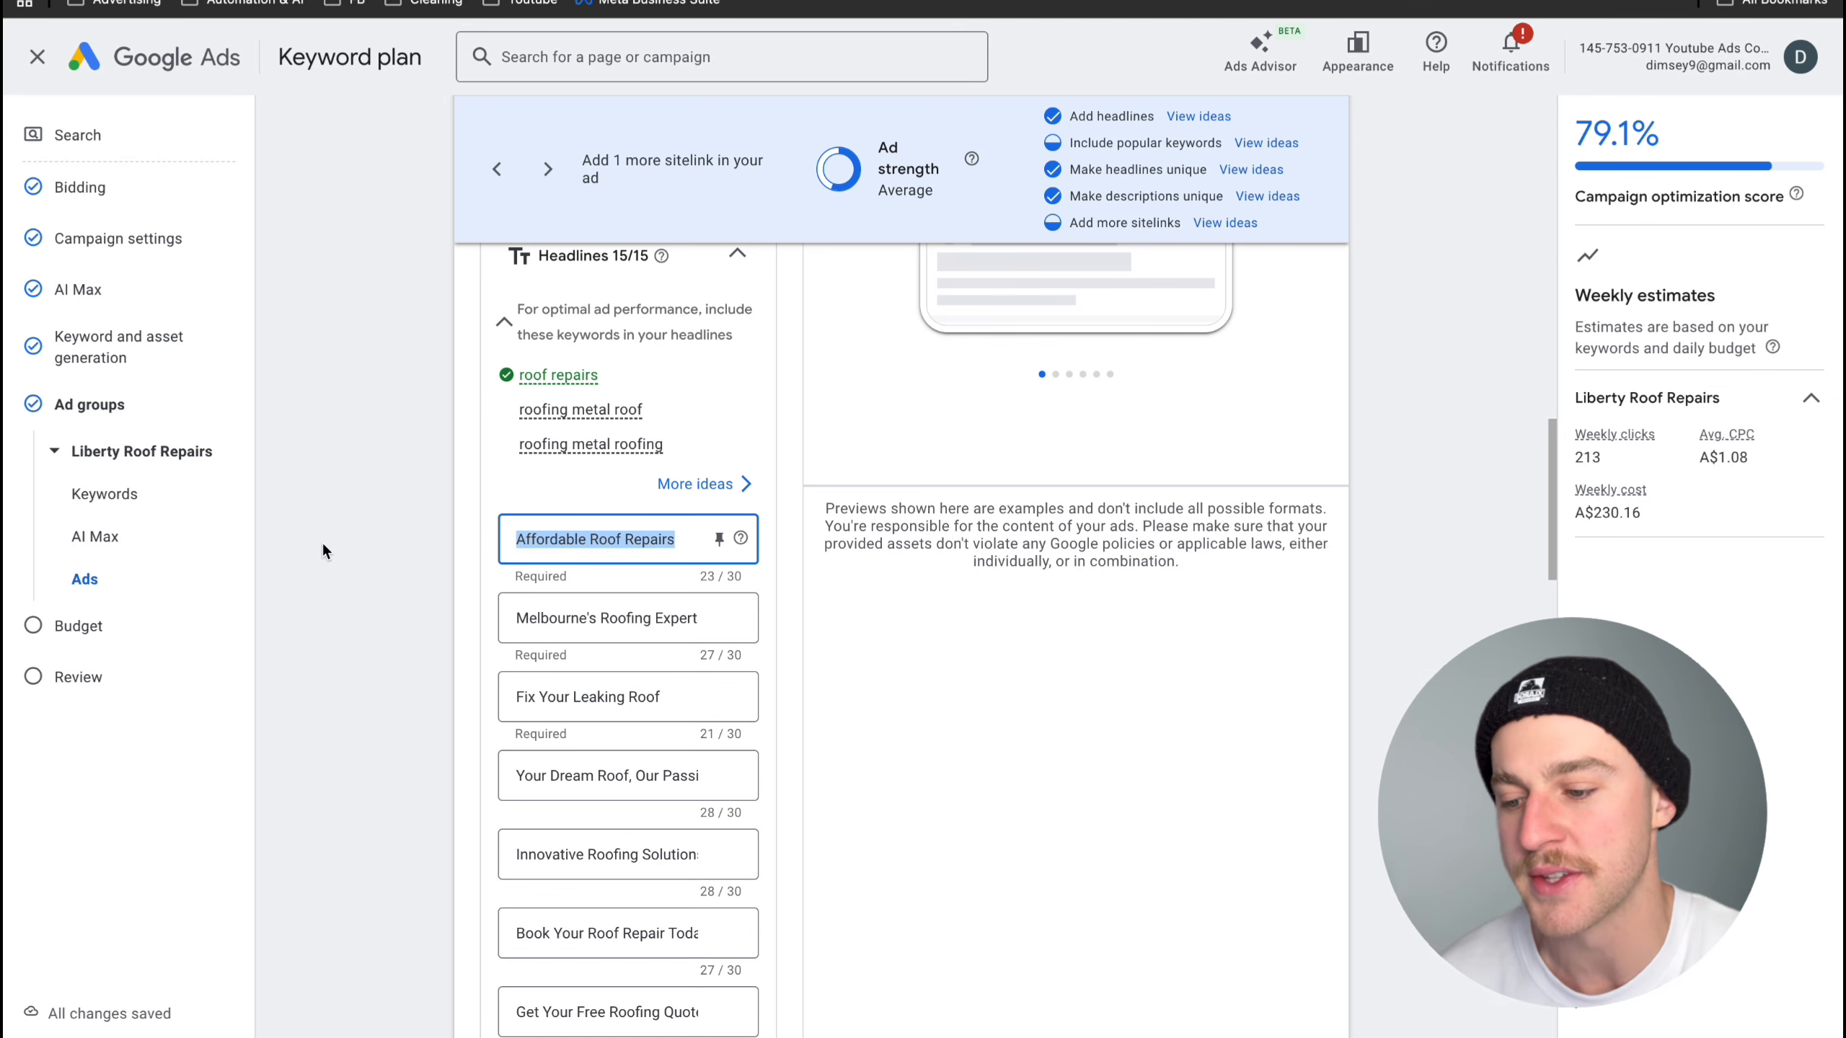
{"action": "type", "text": "{"}
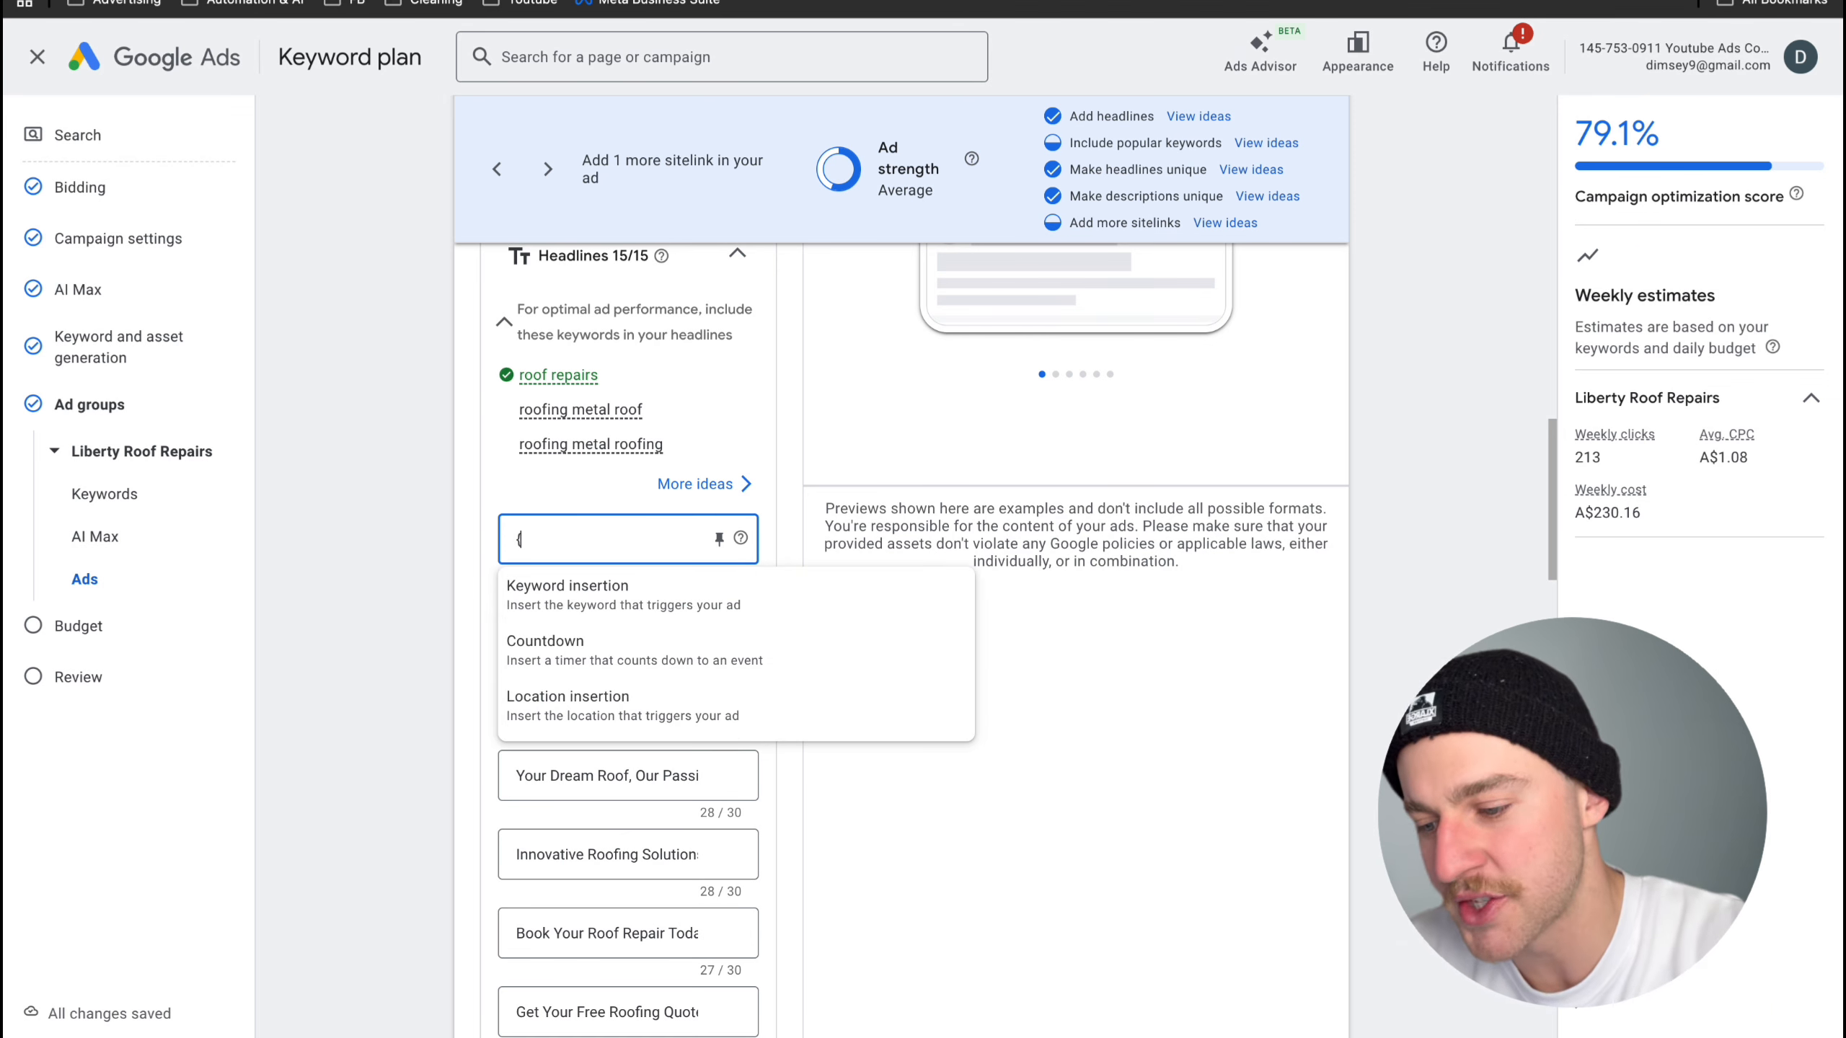
{"action": "left_click", "coordinate": [533, 598]}
{"action": "scroll", "coordinate": [607, 618], "scroll_direction": "down", "scroll_amount": 1}
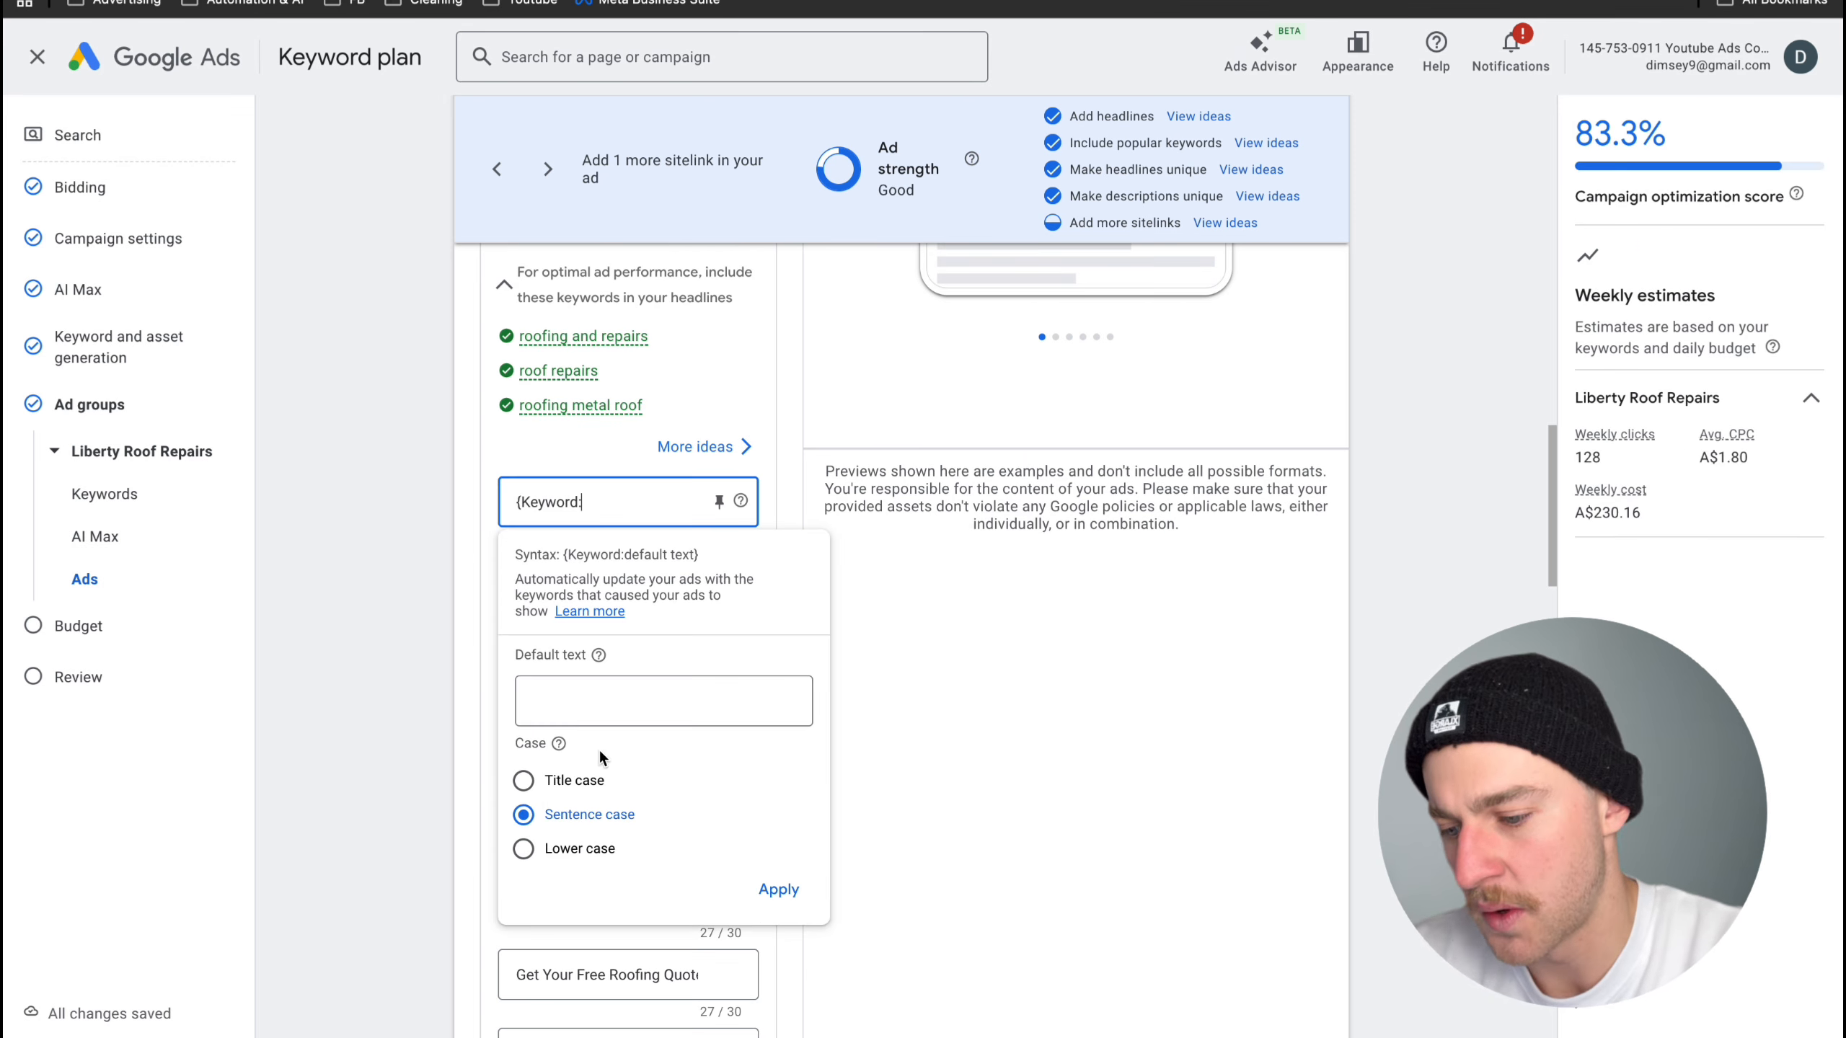
{"action": "left_click", "coordinate": [524, 780]}
- Set the keyword insertion's default text to "Roofing Melbourne", apply it and pin the headline to position 1
{"action": "left_click", "coordinate": [607, 702]}
{"action": "type", "text": "roofing melbourne"}
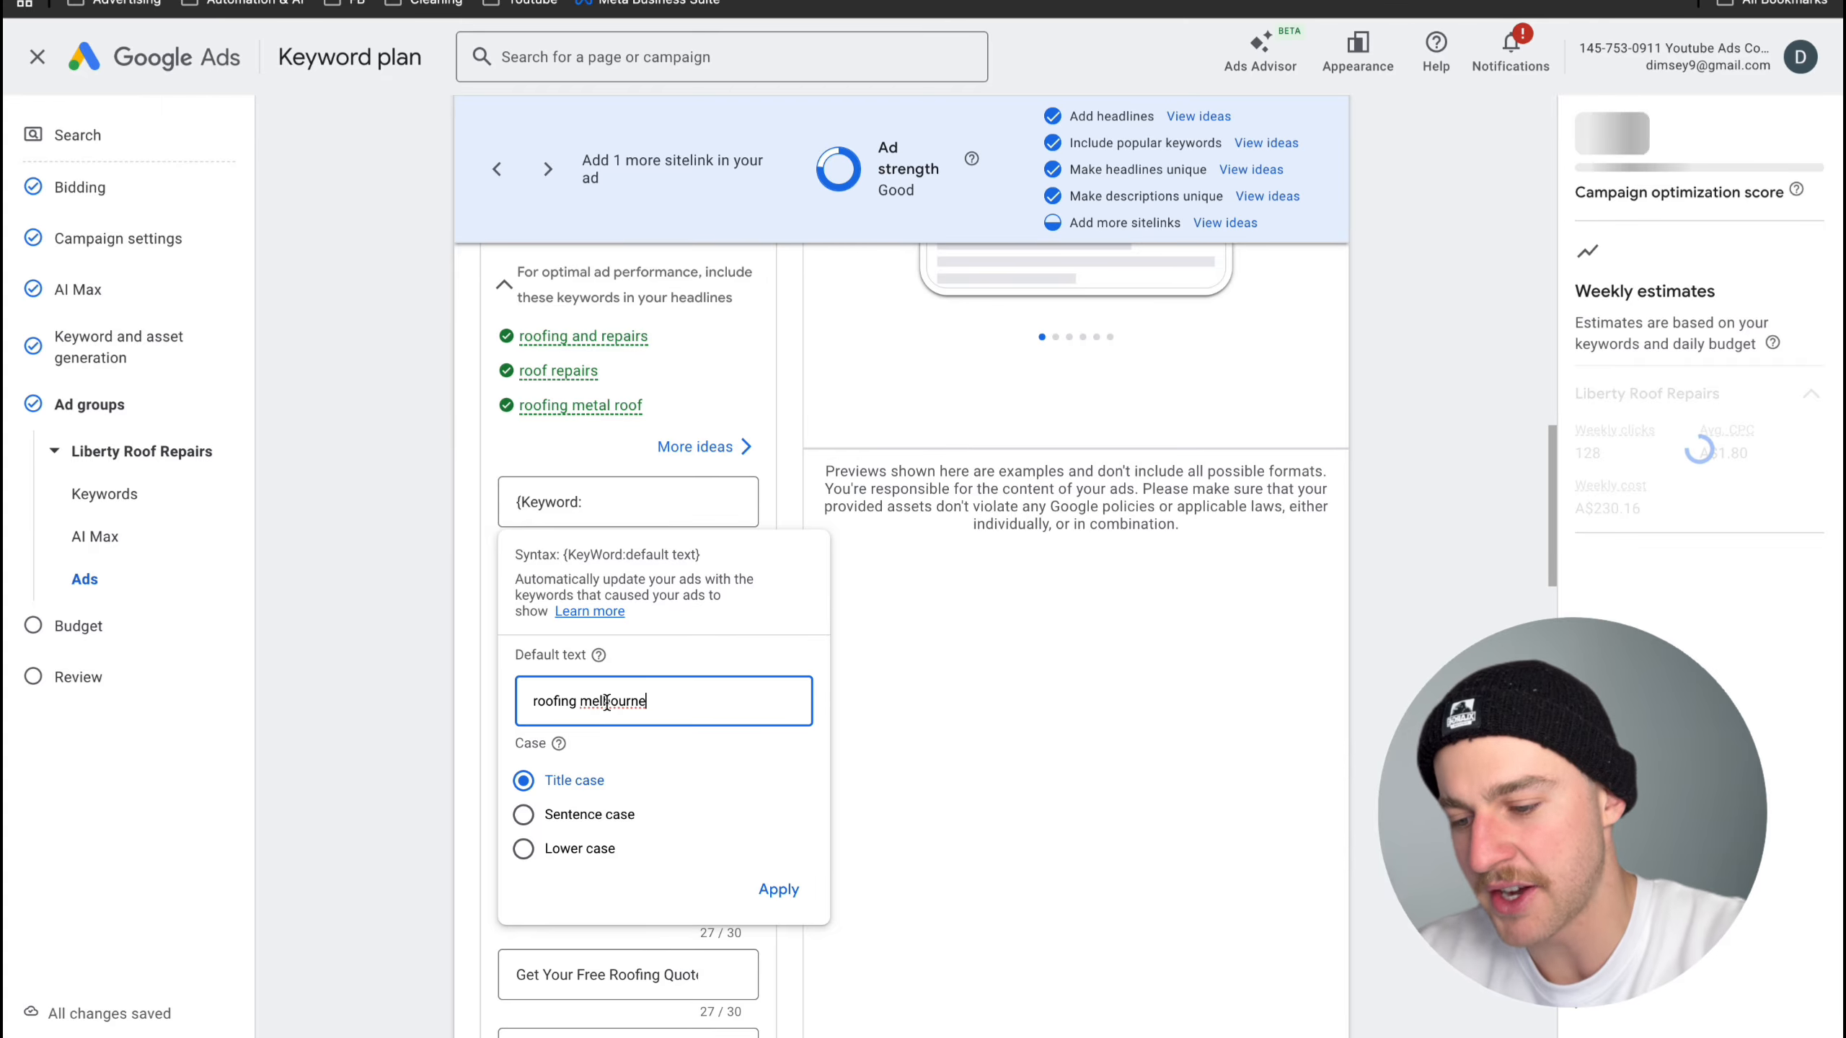
{"action": "left_click", "coordinate": [589, 700]}
{"action": "key", "text": "BackSpace"}
{"action": "type", "text": "M"}
{"action": "left_click", "coordinate": [541, 701]}
{"action": "key", "text": "BackSpace"}
{"action": "type", "text": "R"}
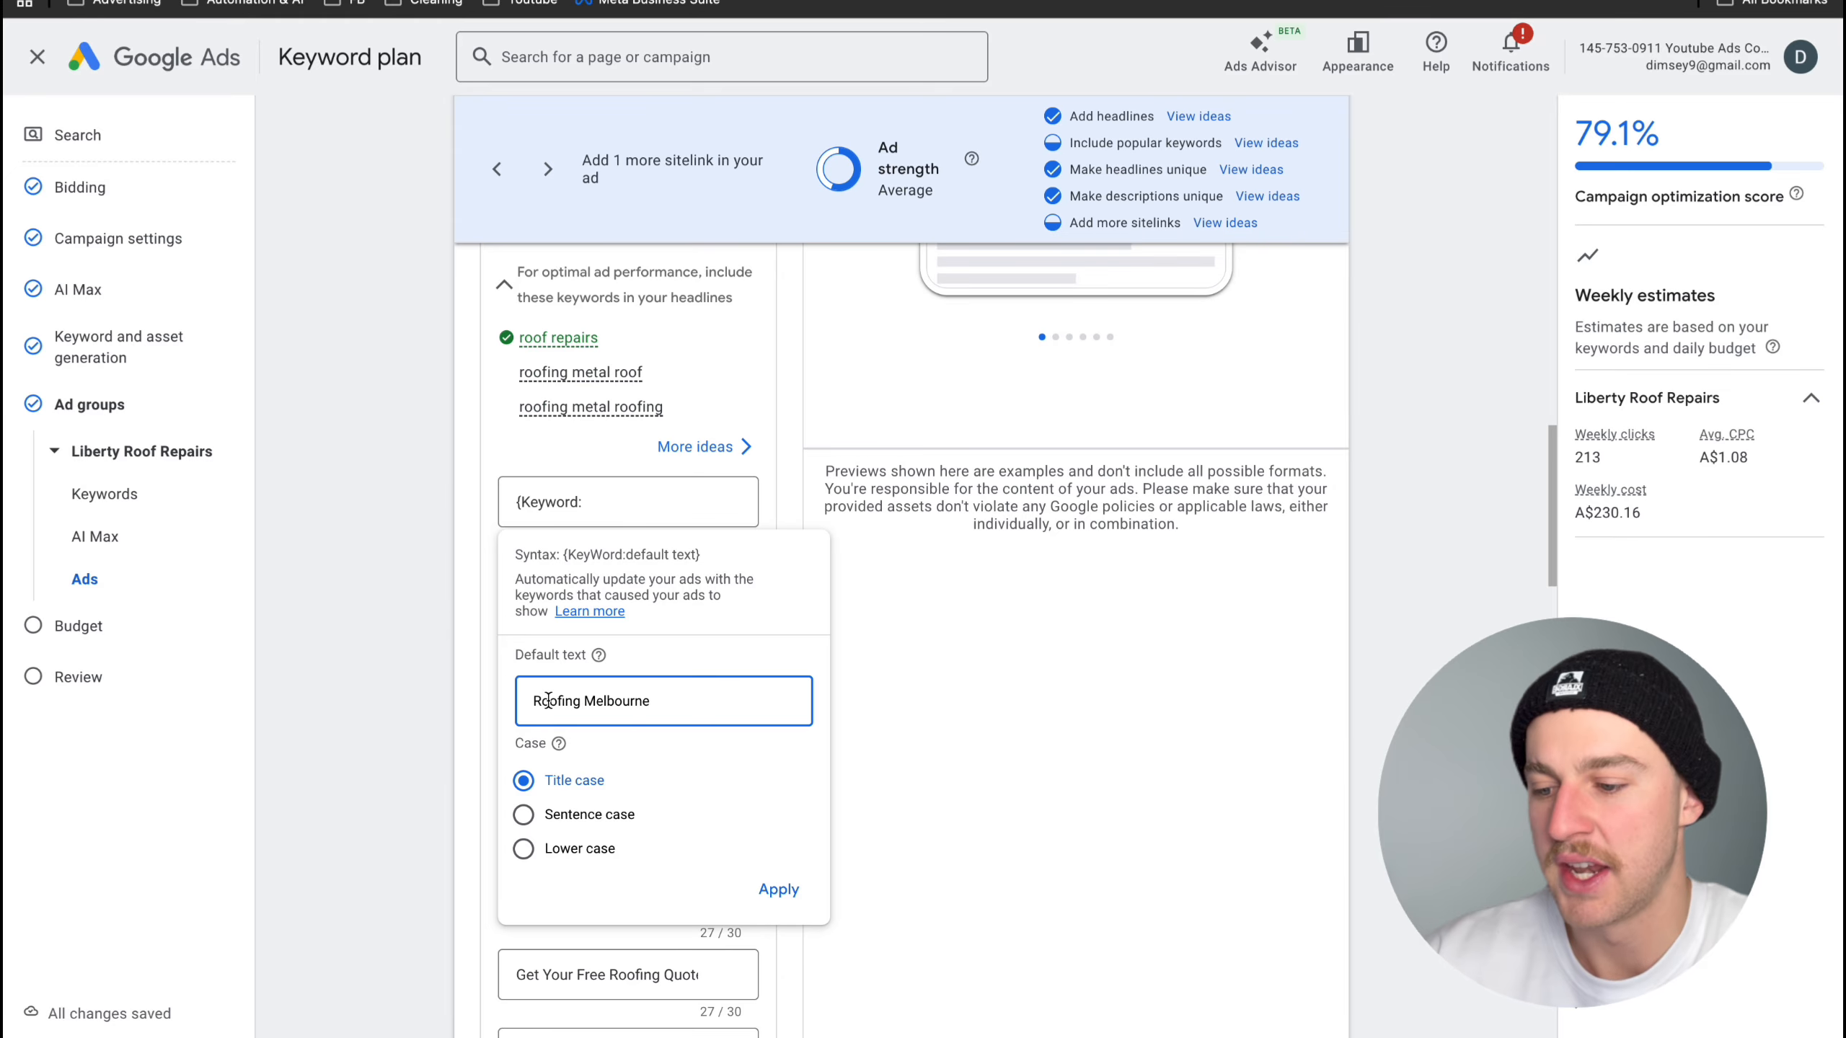
{"action": "left_click", "coordinate": [778, 889]}
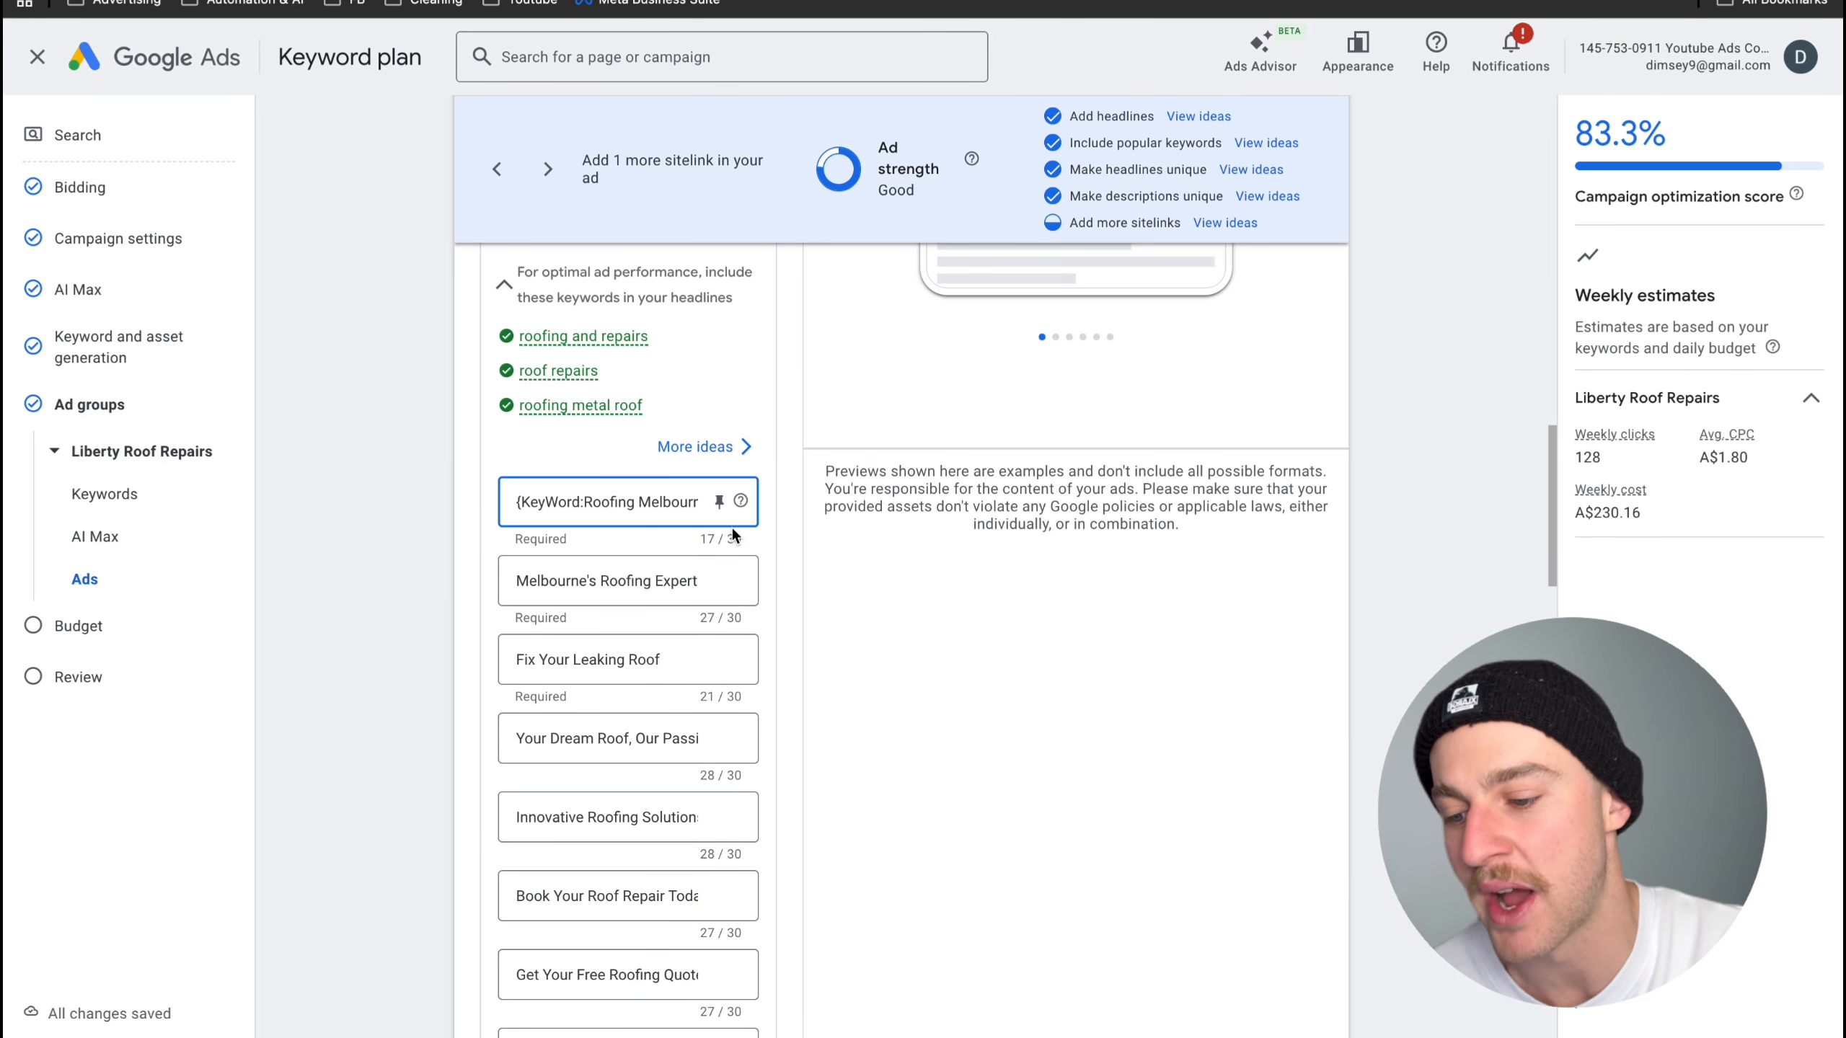
{"action": "left_click", "coordinate": [718, 502]}
{"action": "left_click", "coordinate": [757, 687]}
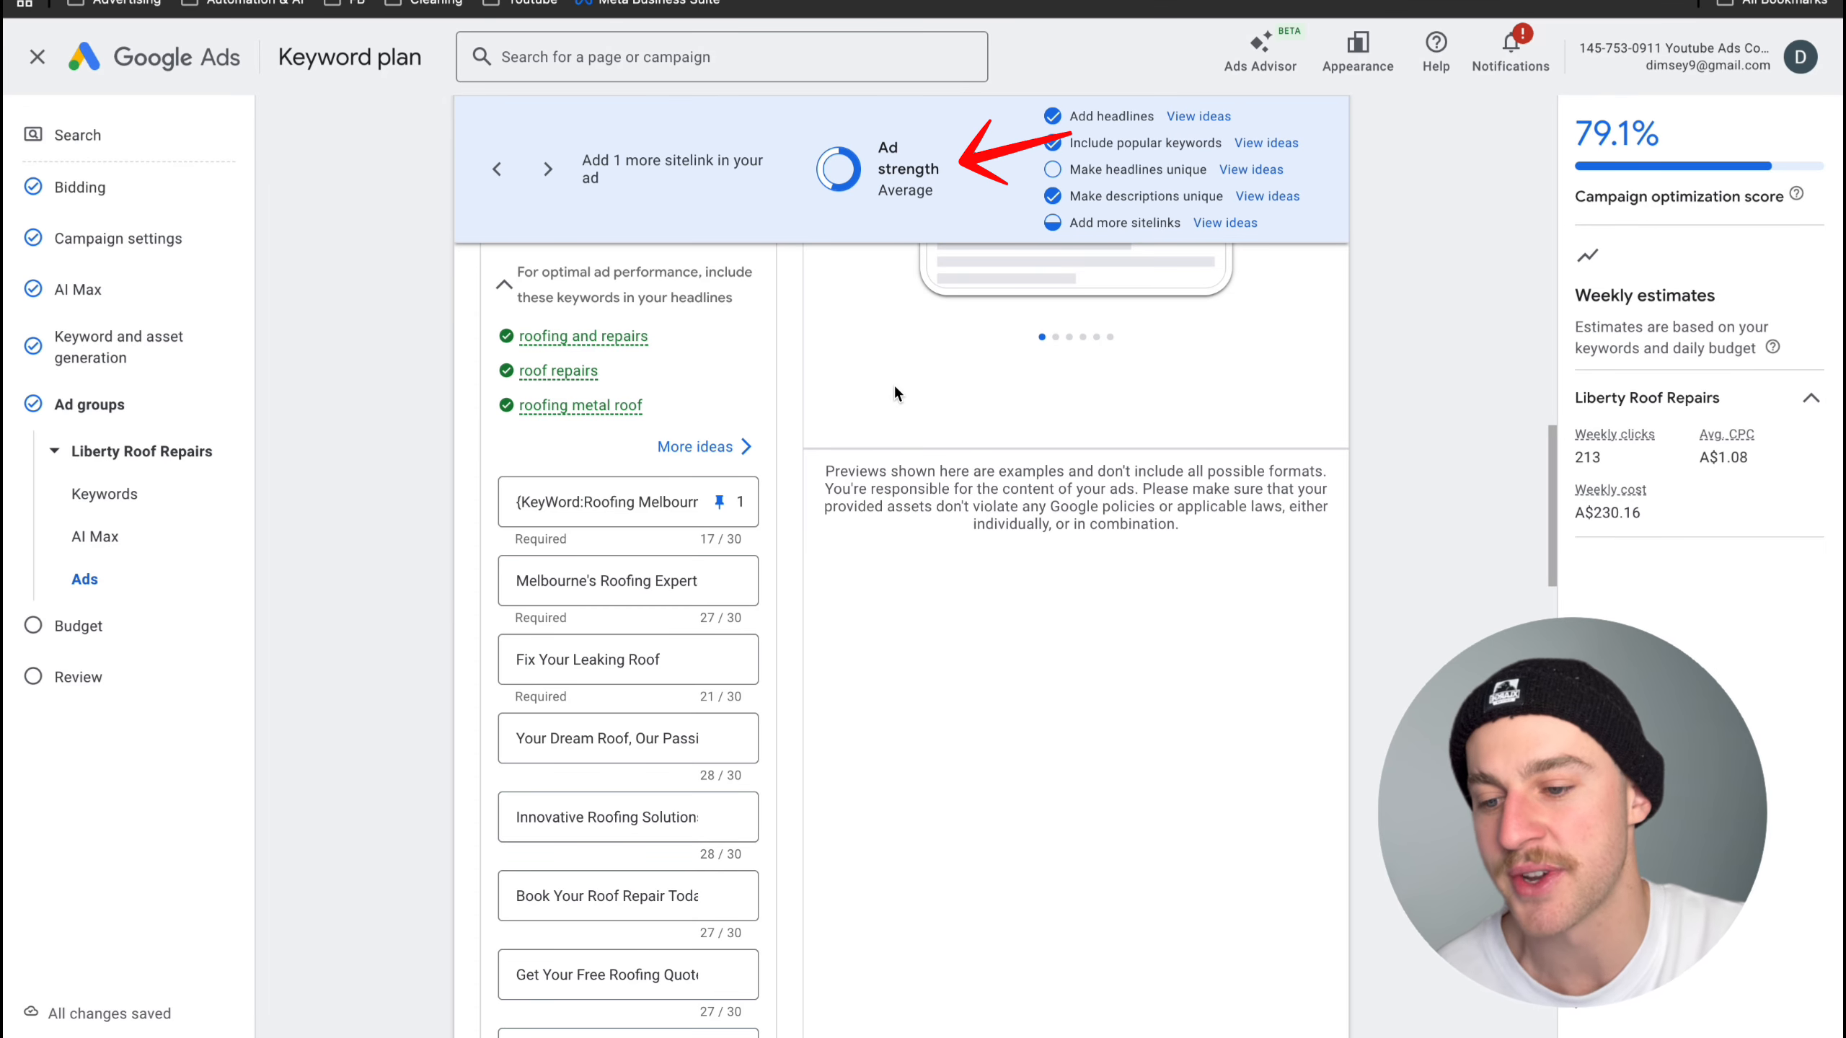
- Compare the ad preview's headline with the ad group's keywords to see how keyword insertion matches a search such as "roofing melbourne"
{"action": "scroll", "coordinate": [896, 392], "scroll_direction": "up", "scroll_amount": 6}
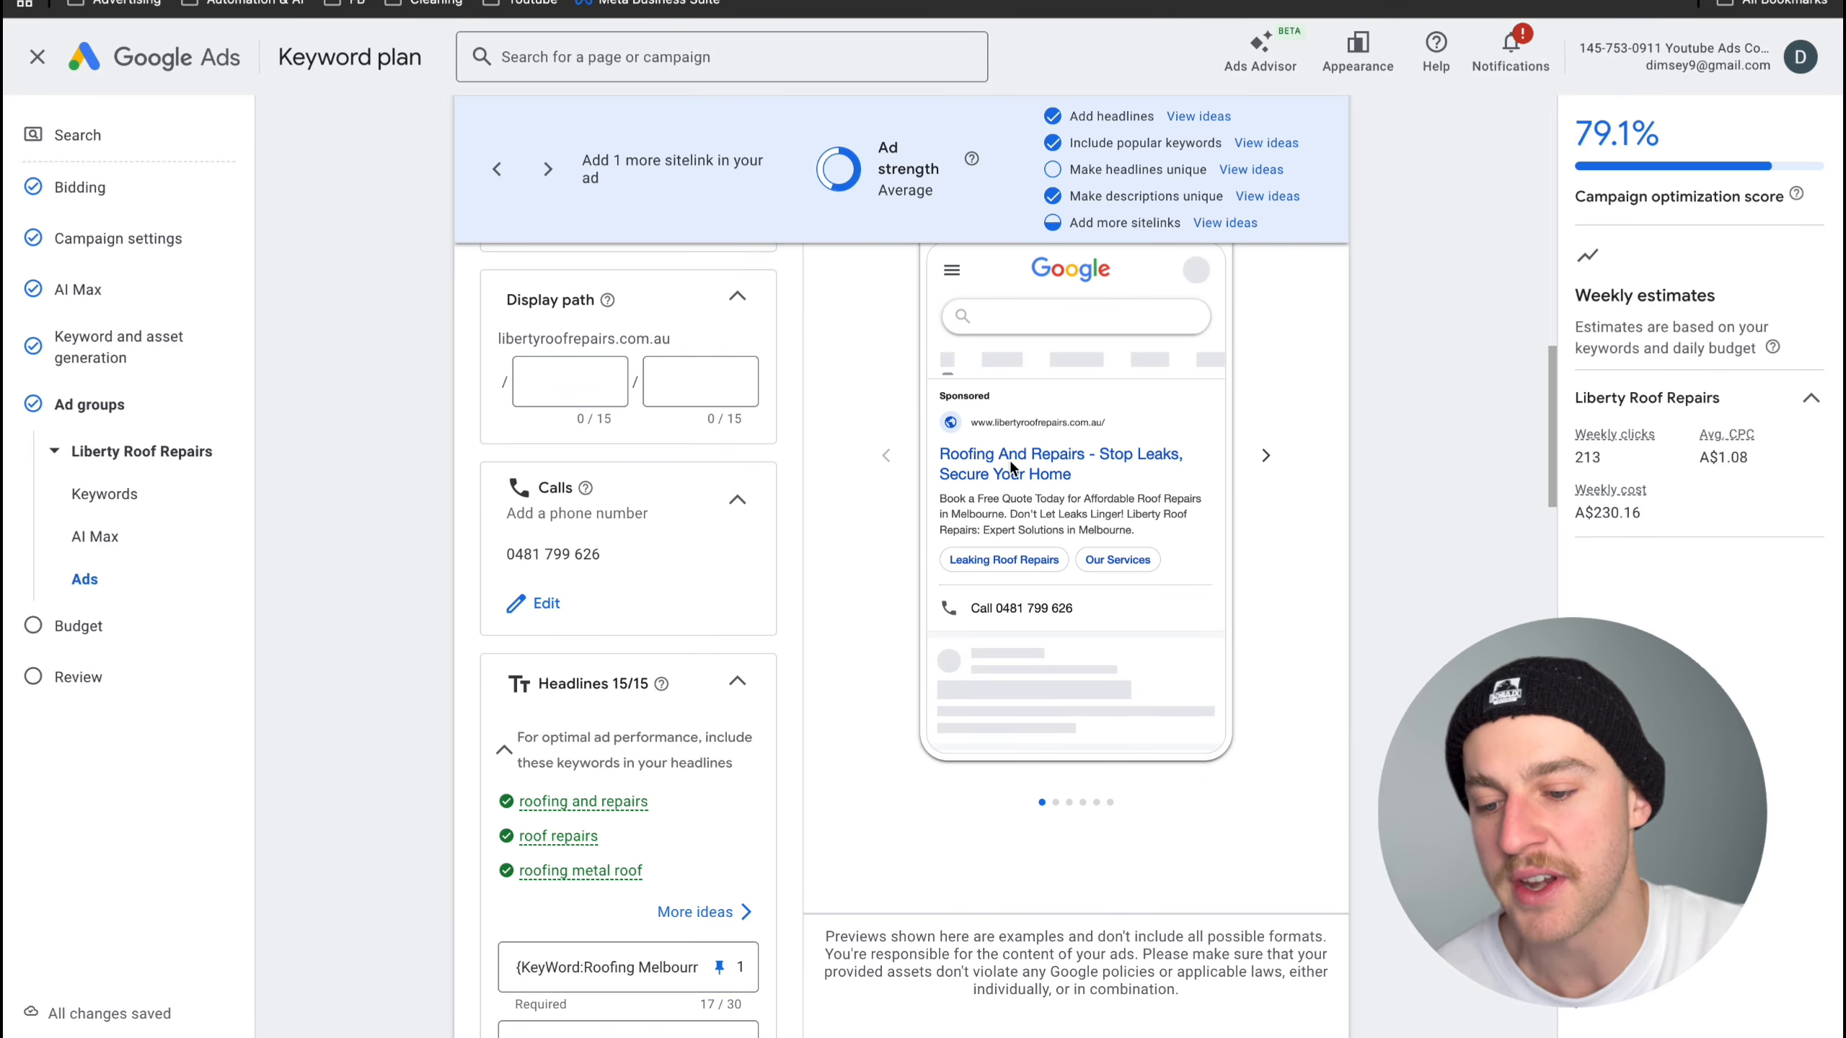
{"action": "scroll", "coordinate": [1011, 469], "scroll_direction": "down", "scroll_amount": 1}
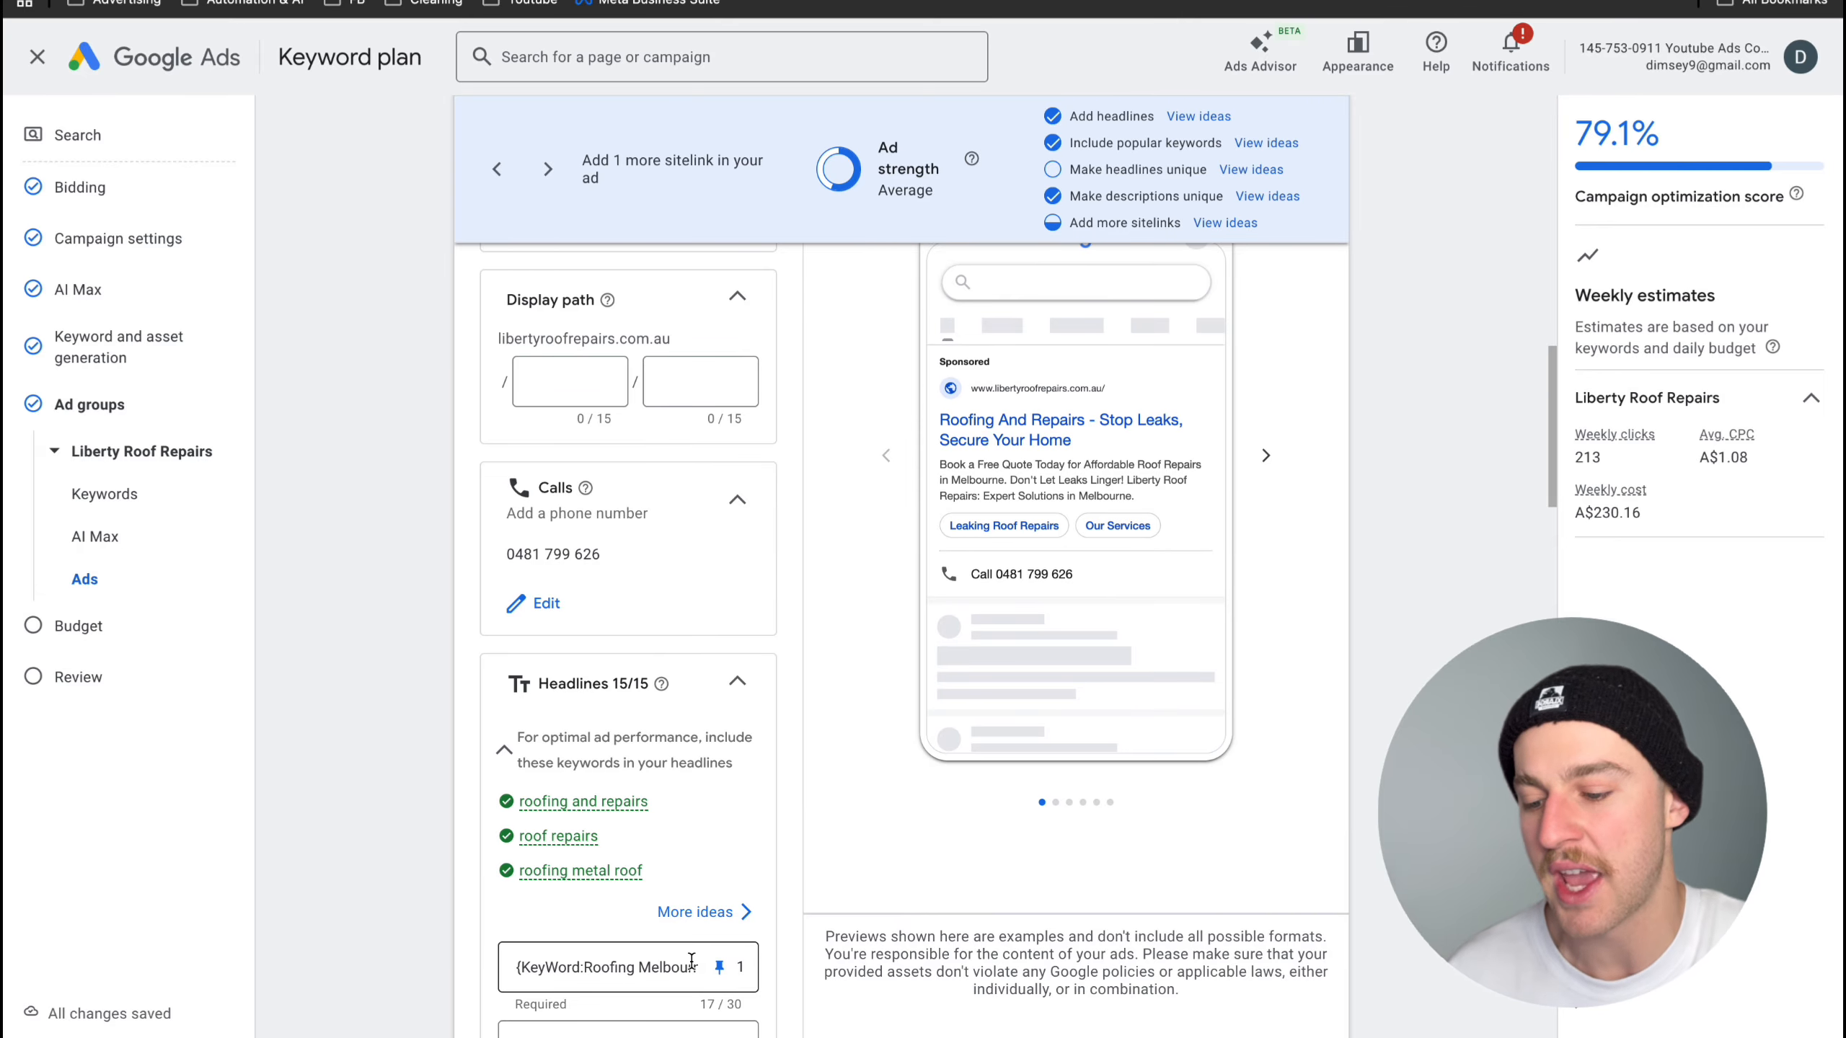
{"action": "scroll", "coordinate": [793, 739], "scroll_direction": "up", "scroll_amount": 15}
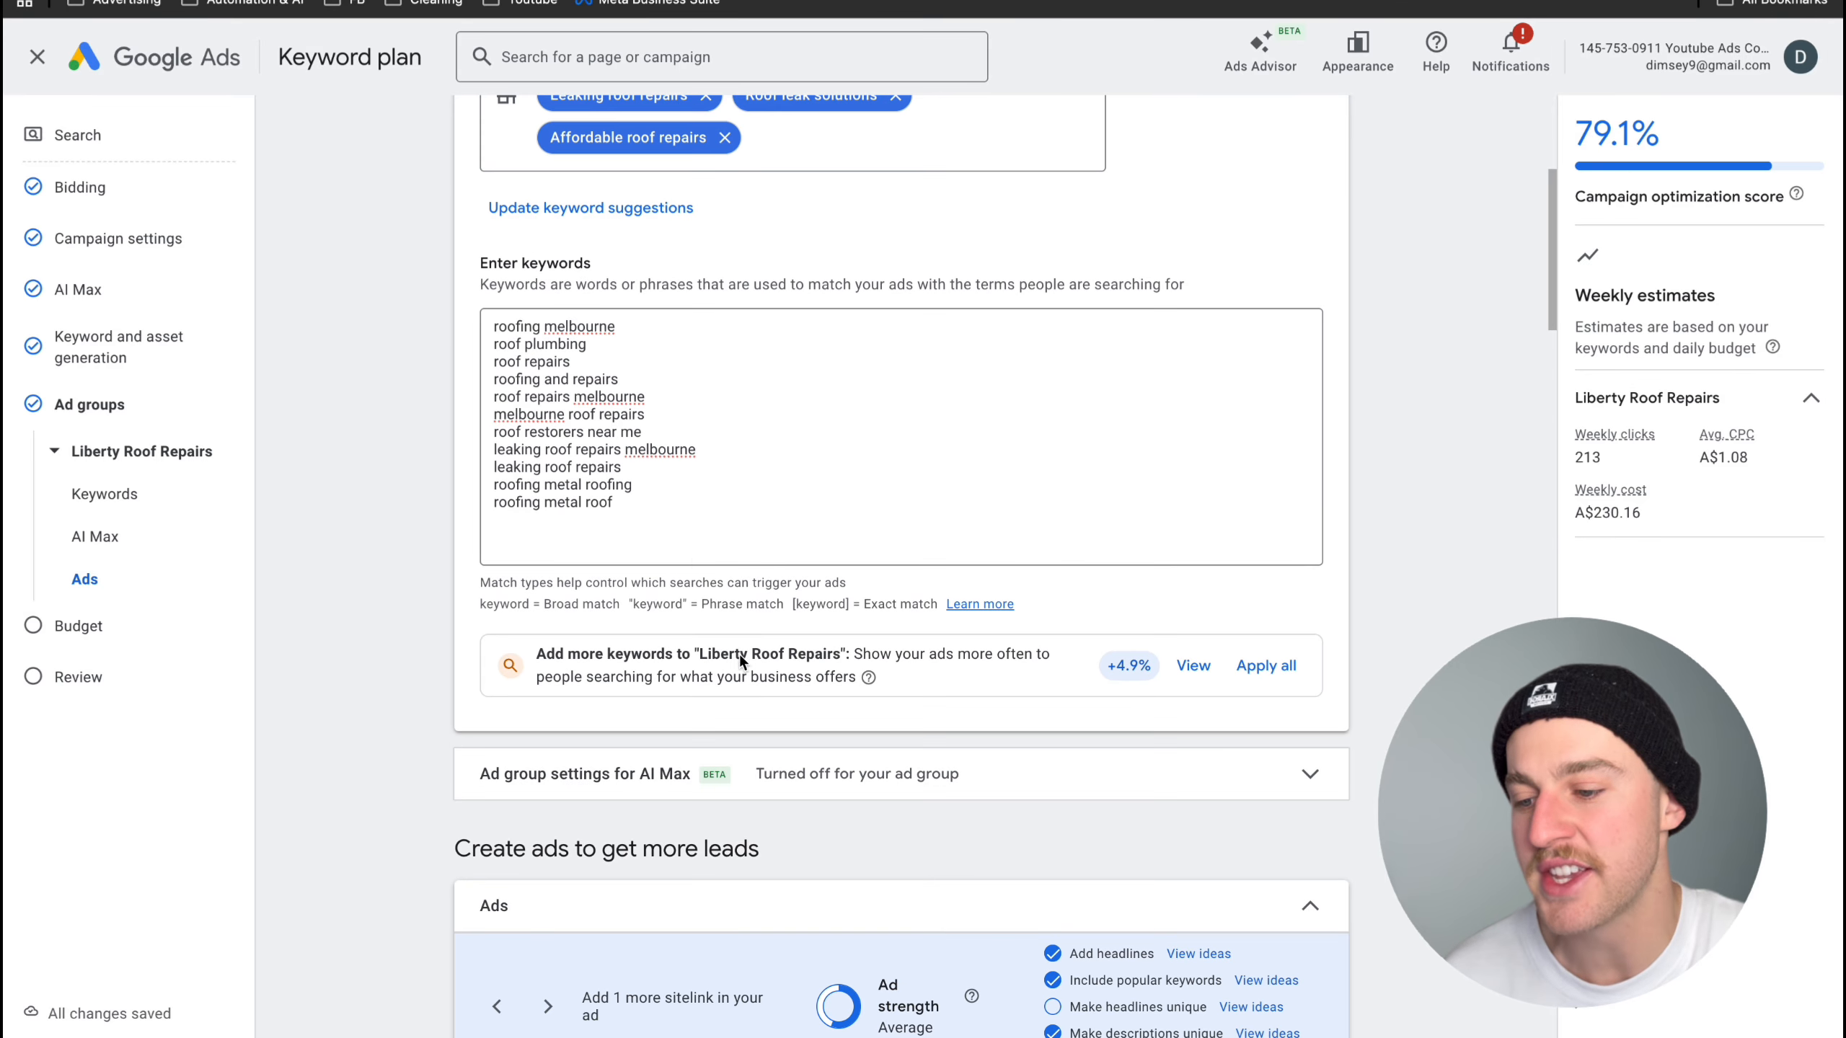
{"action": "left_click_drag", "start_coordinate": [671, 522], "coordinate": [488, 330]}
{"action": "left_click", "coordinate": [662, 376]}
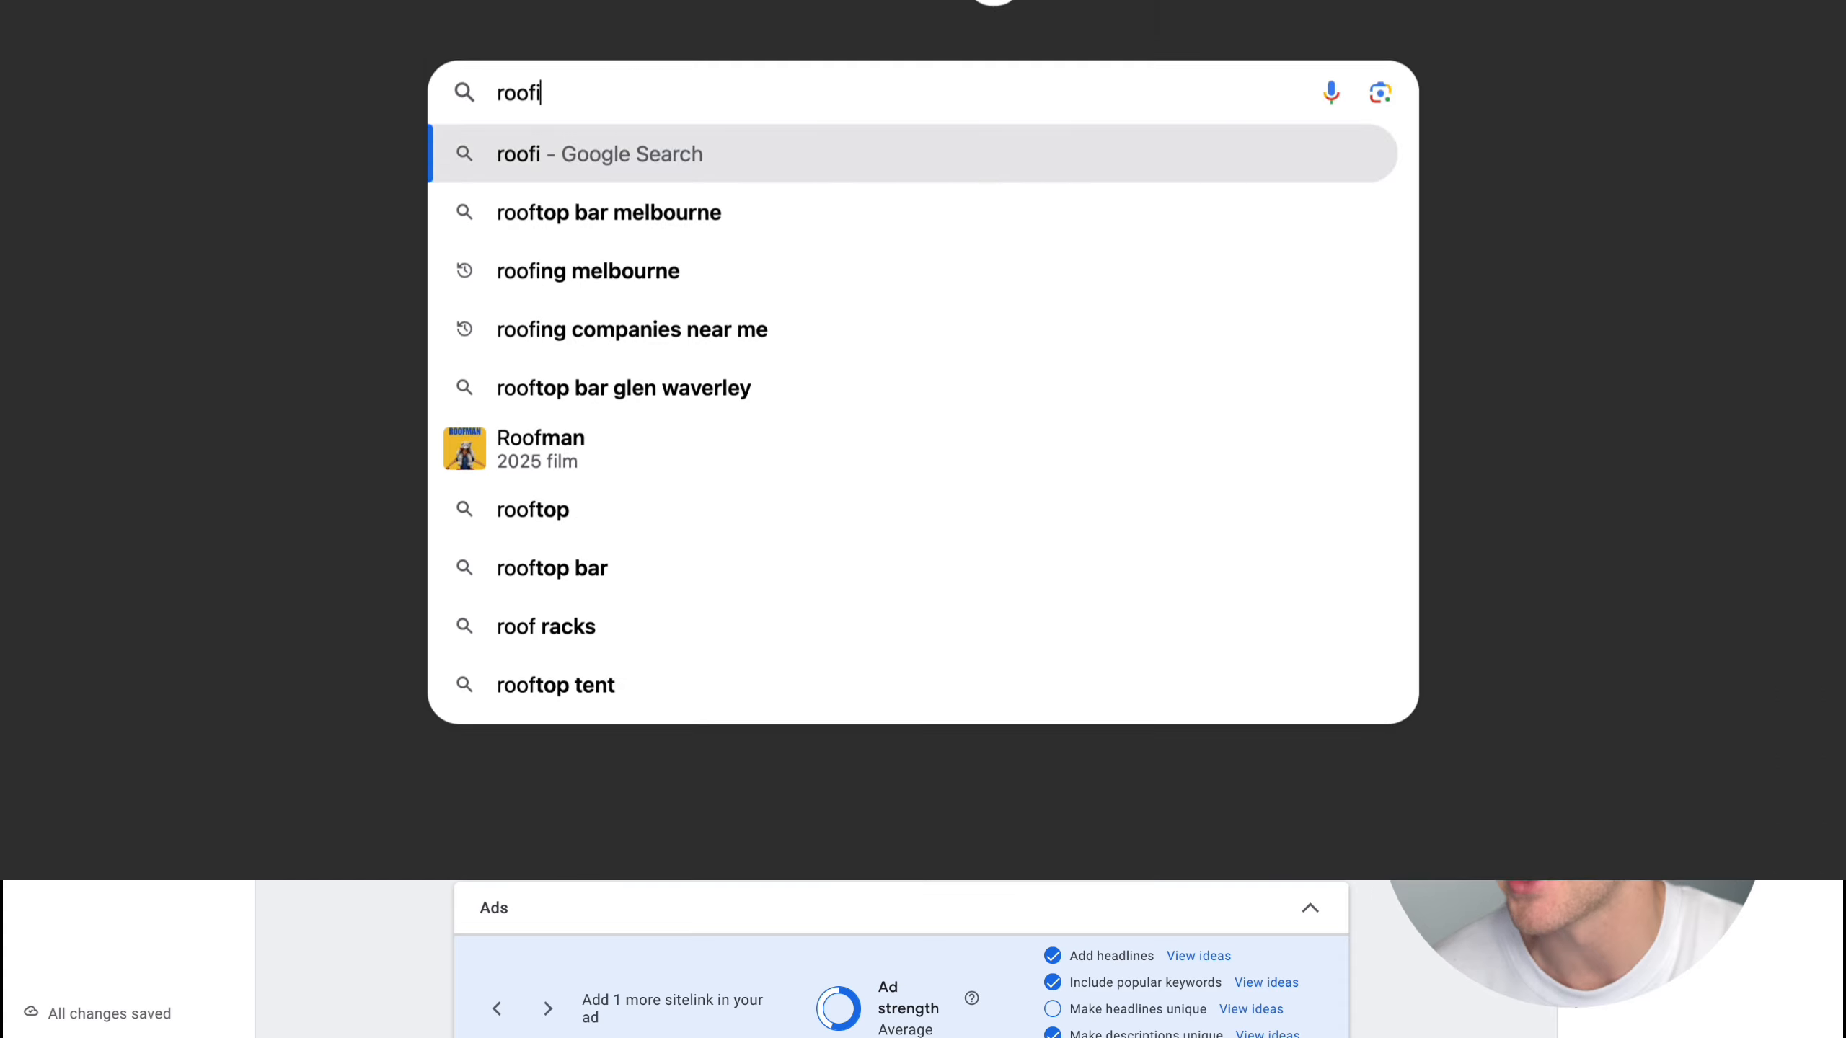
{"action": "type", "text": "ng melbourne"}
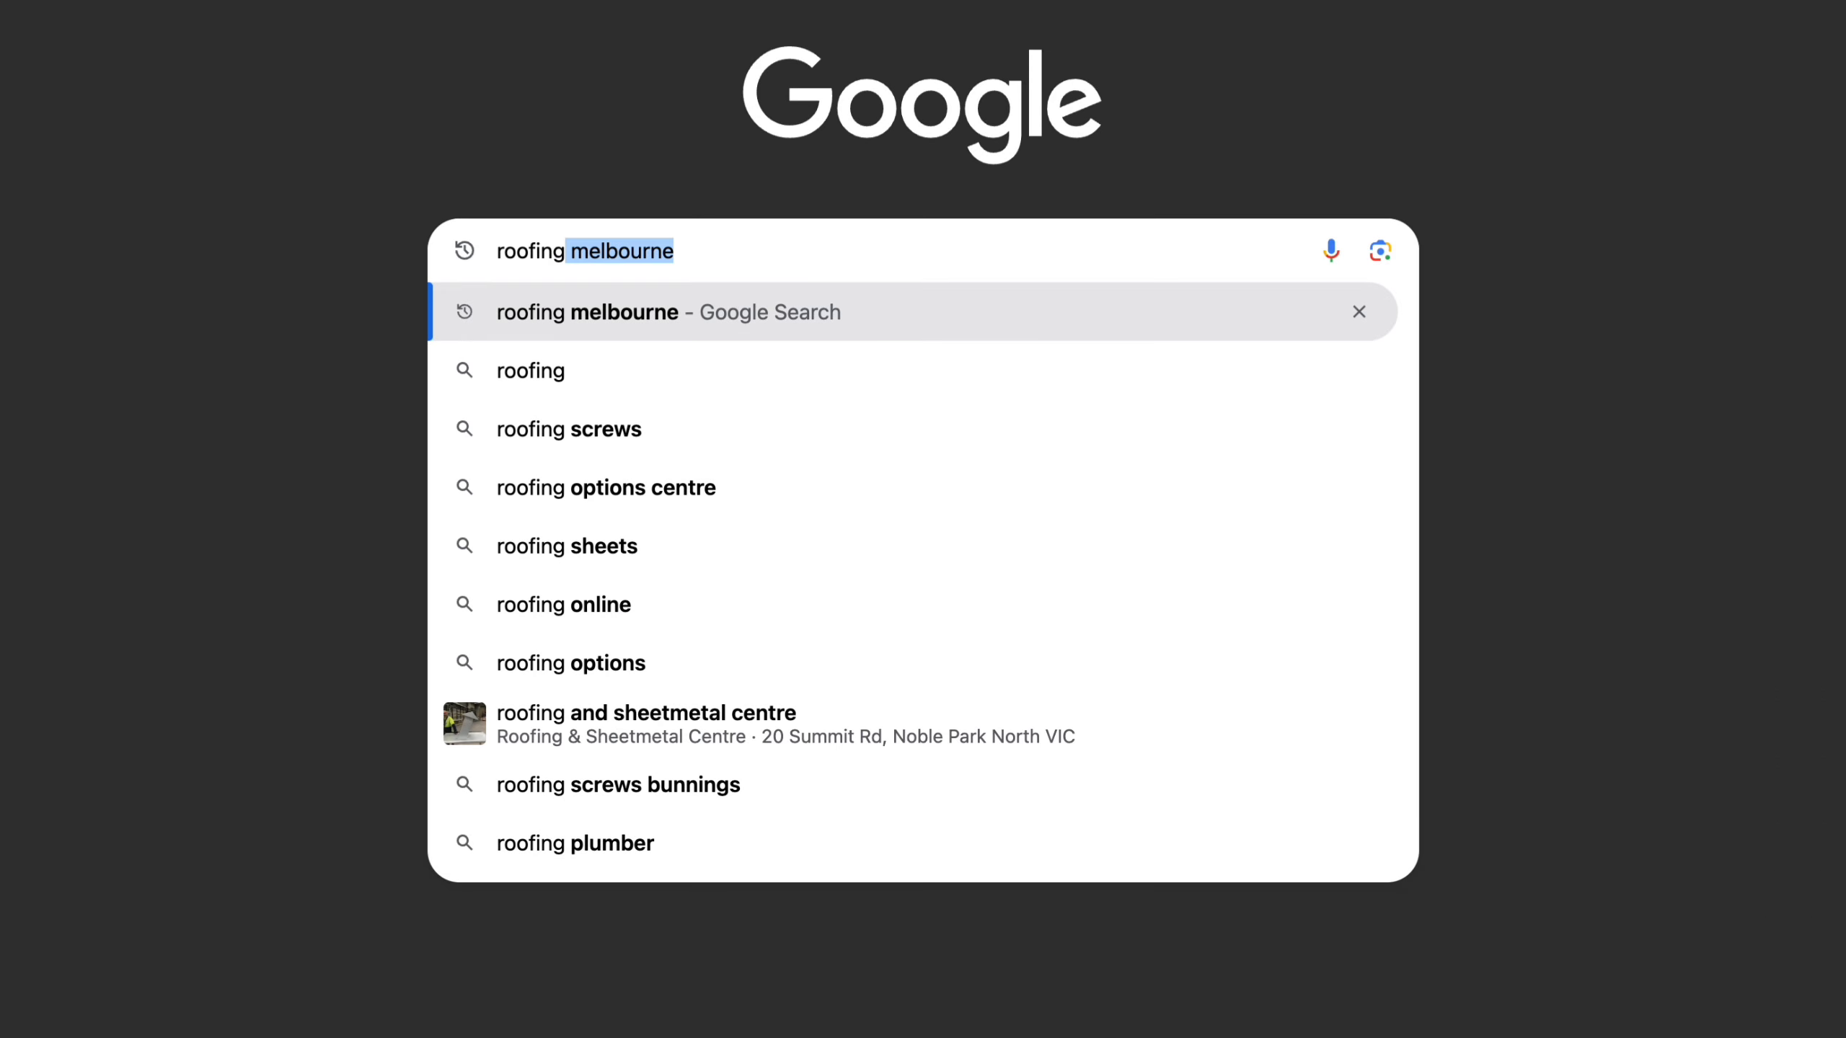
{"action": "type", "text": "l"}
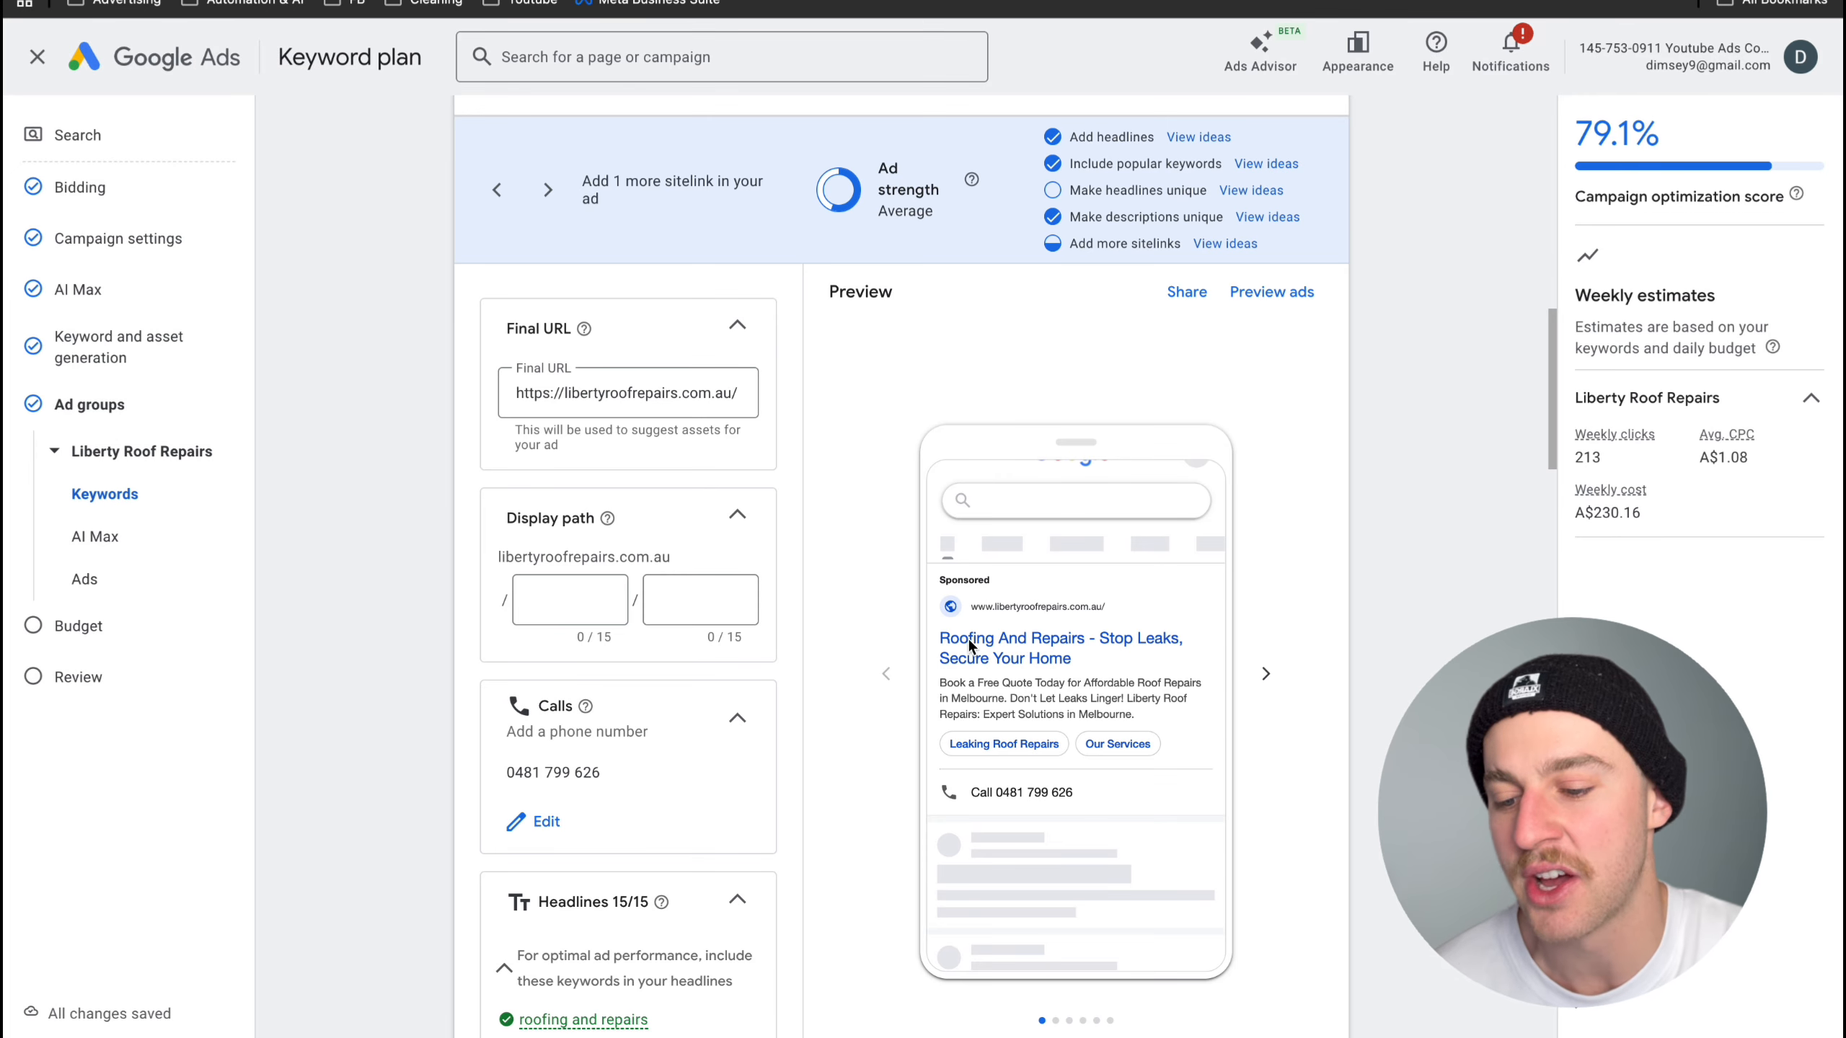
{"action": "scroll", "coordinate": [1011, 647], "scroll_direction": "up", "scroll_amount": 10}
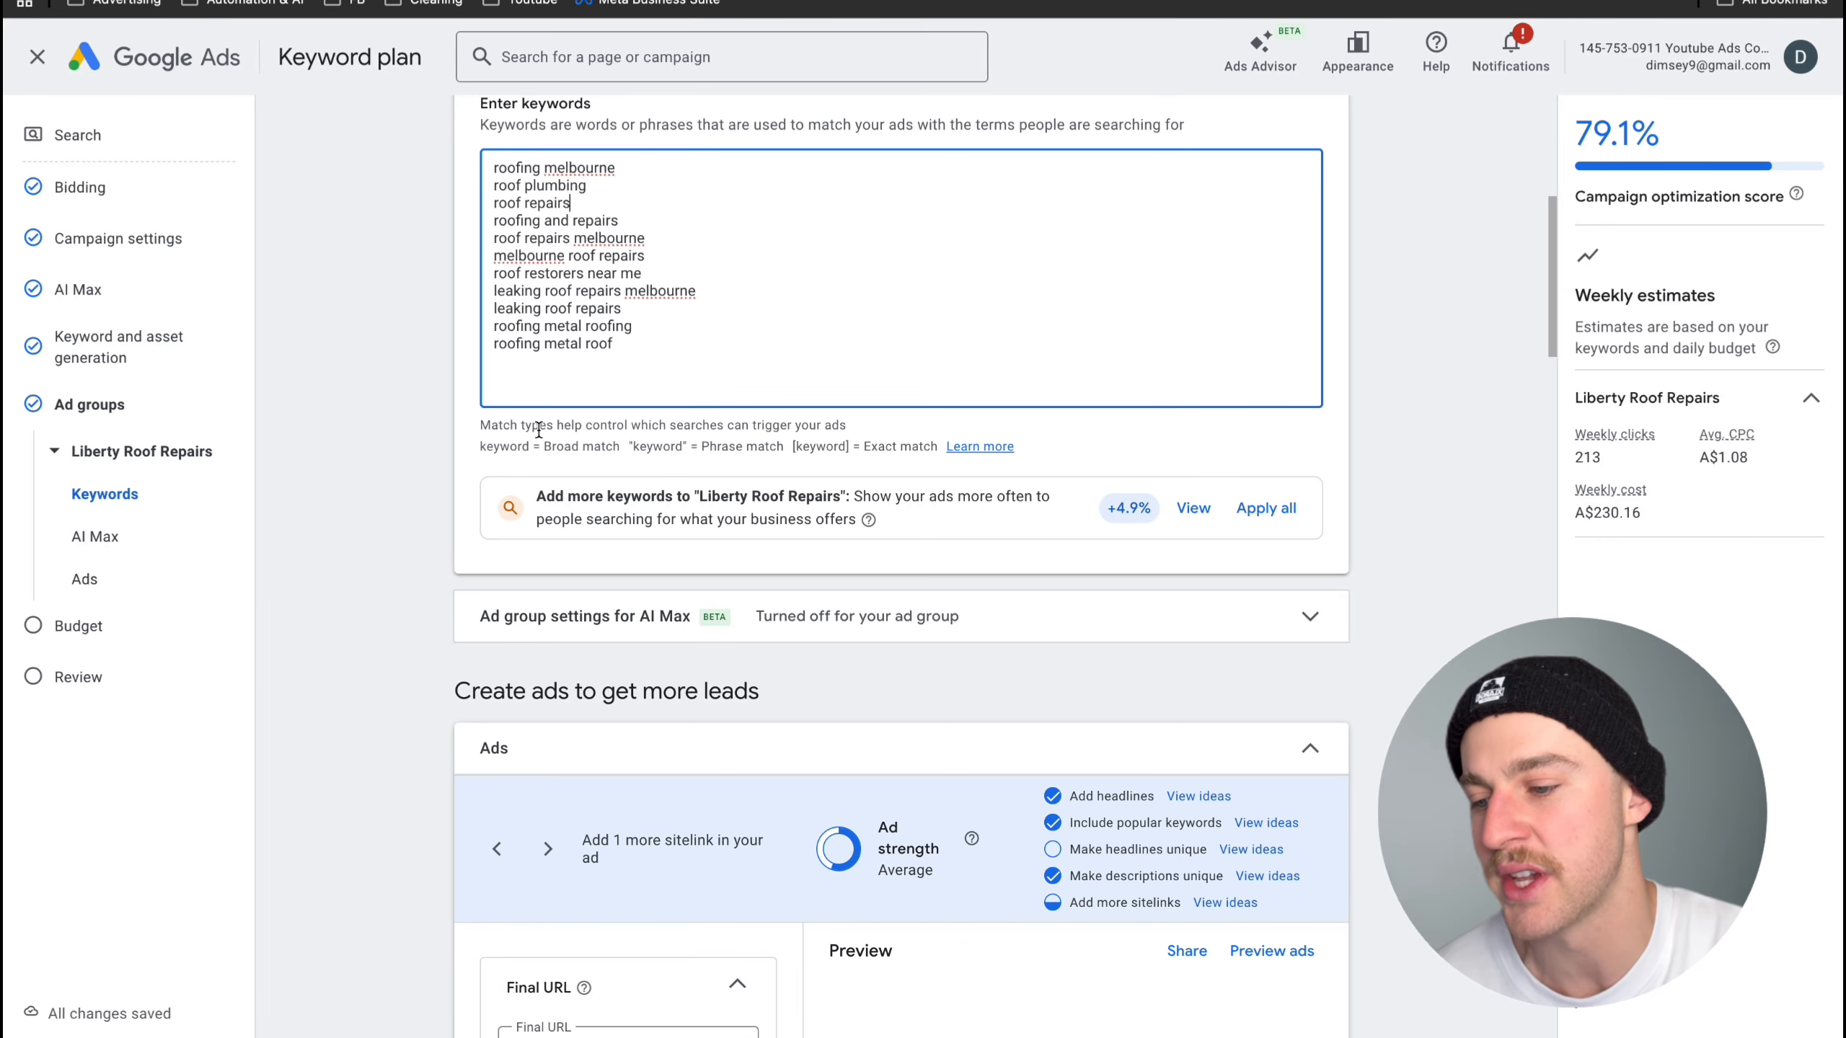
{"action": "left_click_drag", "start_coordinate": [612, 220], "coordinate": [507, 220]}
- Replace the second headline with "$0 Call-Out Fee", pin it to position 2 and check the ad preview
{"action": "scroll", "coordinate": [736, 308], "scroll_direction": "down", "scroll_amount": 15}
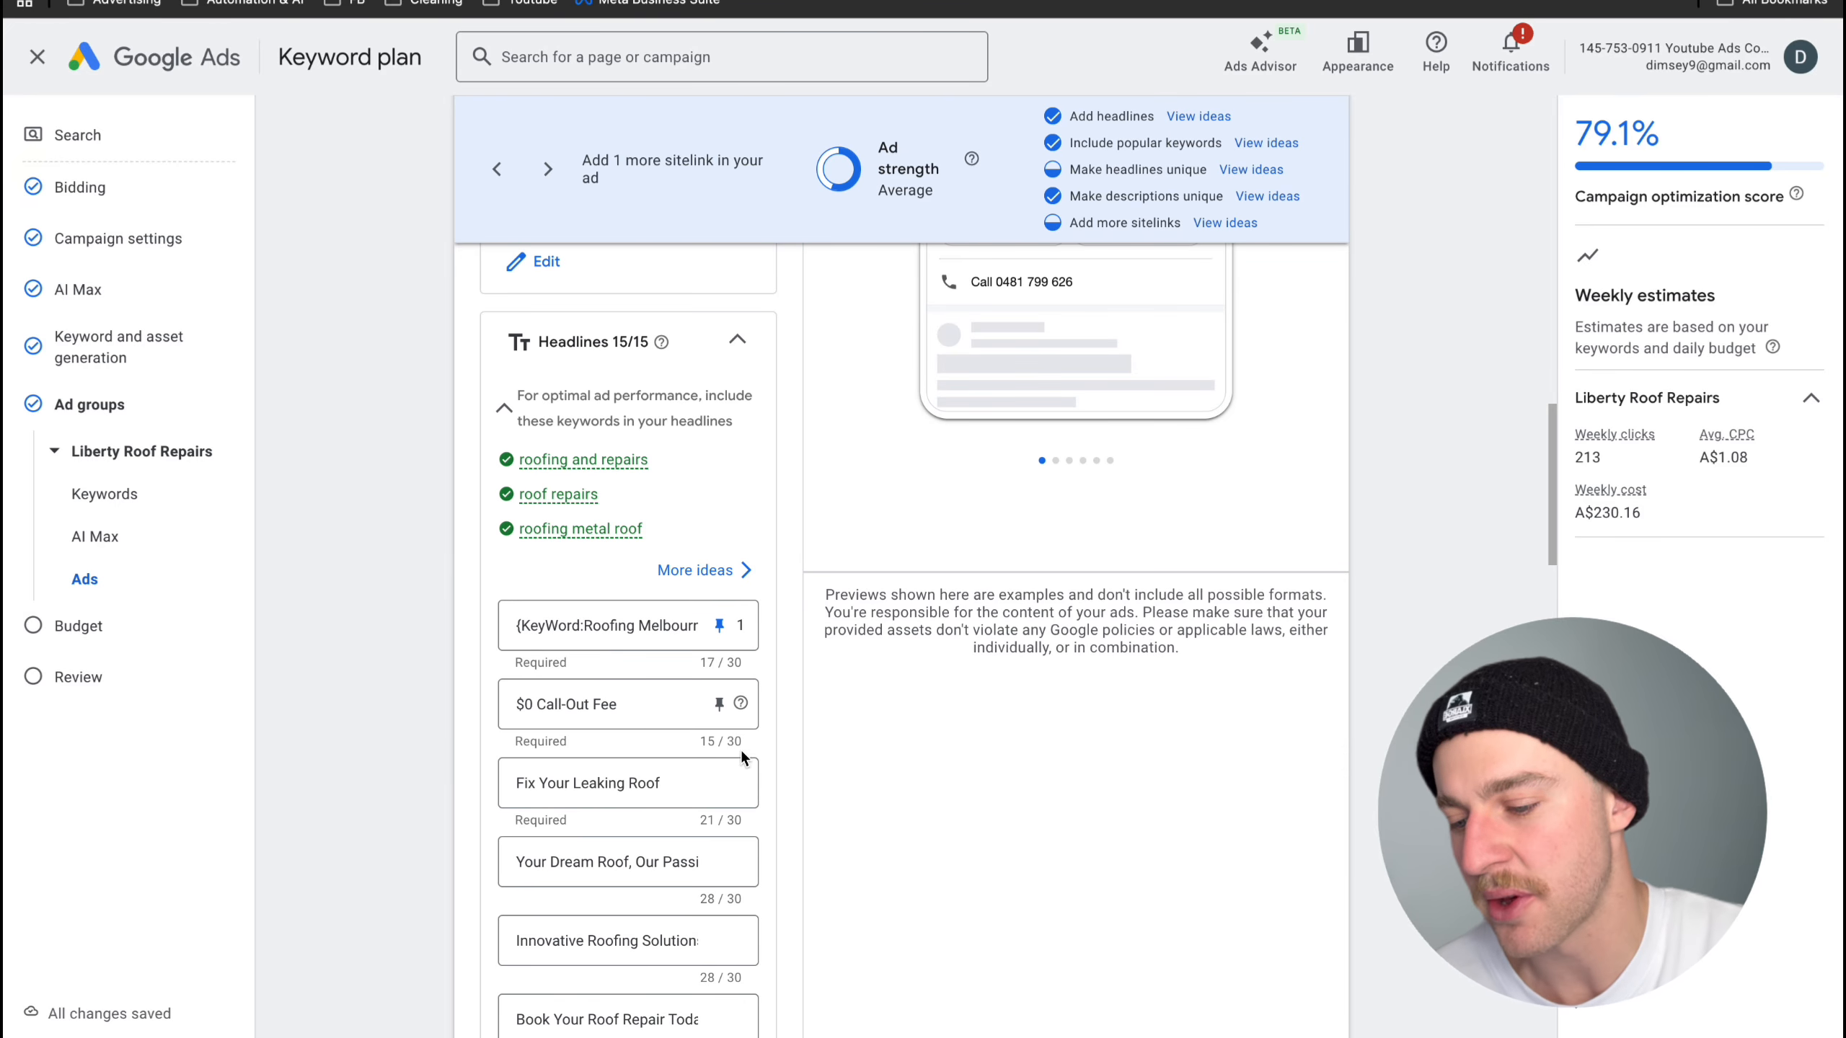
{"action": "left_click", "coordinate": [719, 704]}
{"action": "left_click", "coordinate": [887, 520]}
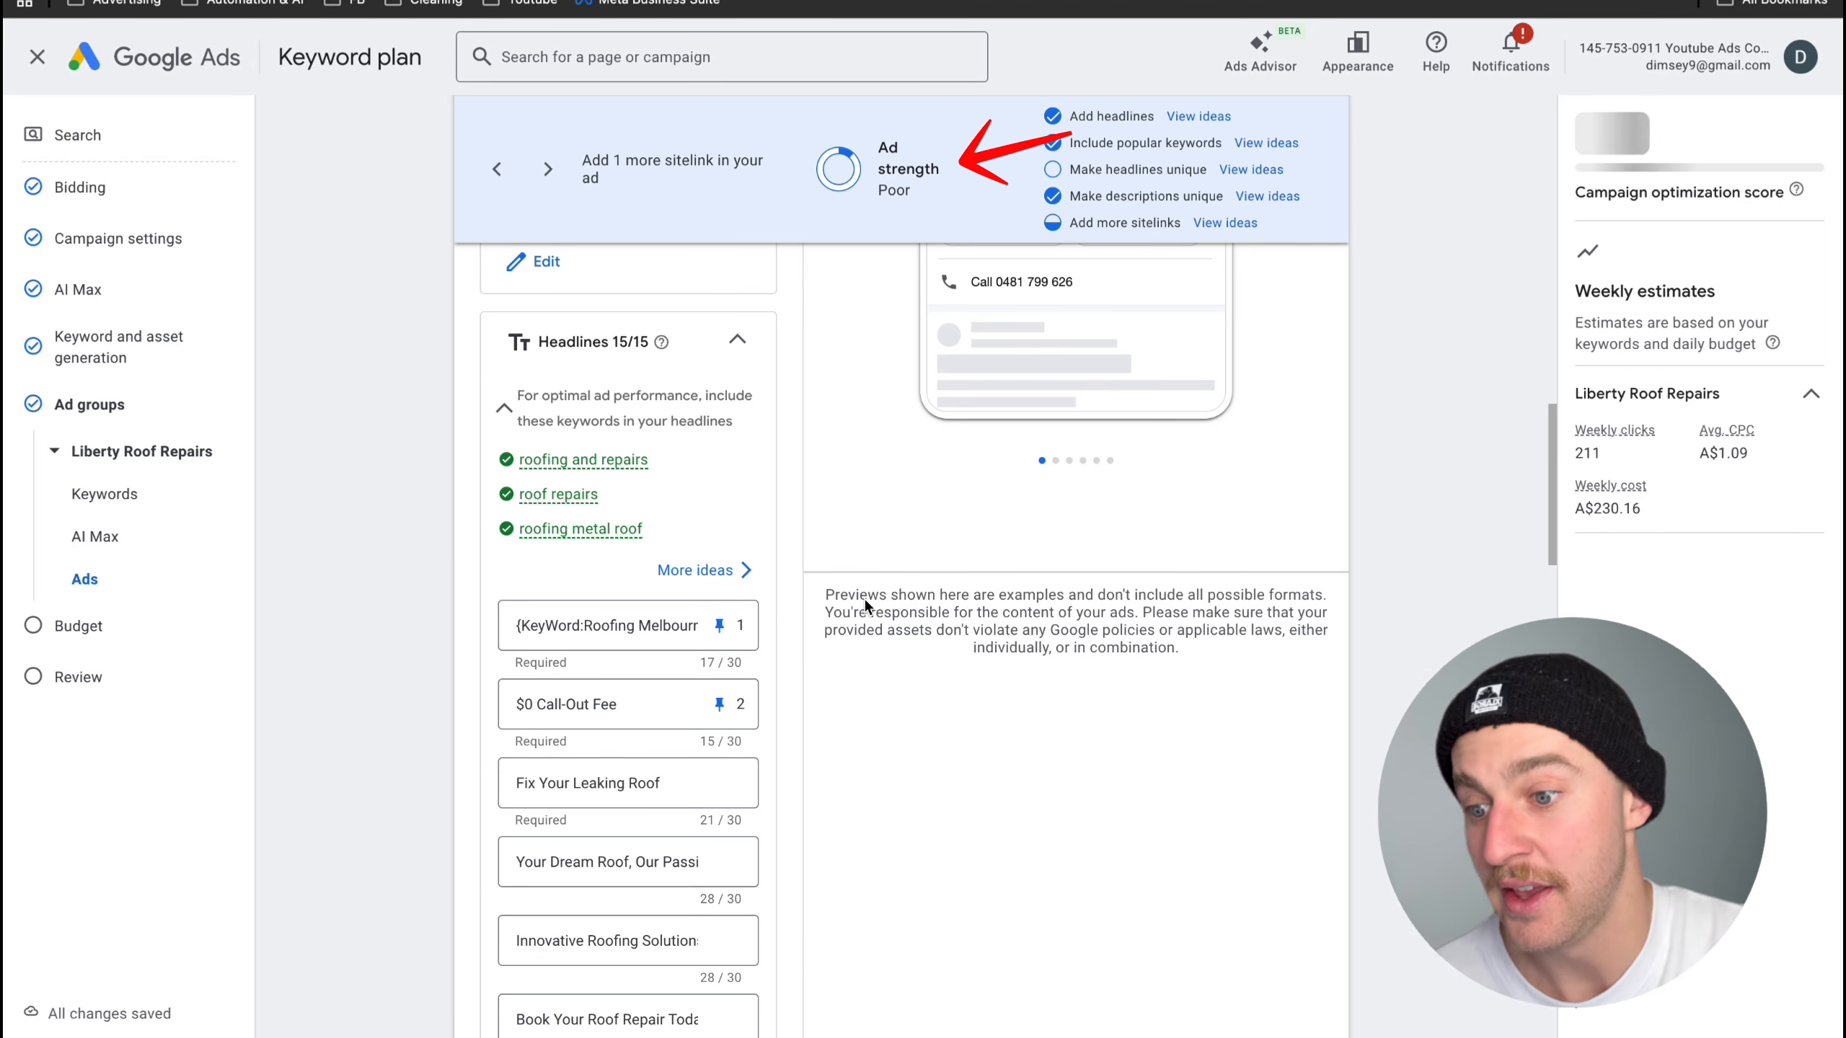
{"action": "scroll", "coordinate": [865, 601], "scroll_direction": "up", "scroll_amount": 1}
{"action": "scroll", "coordinate": [864, 605], "scroll_direction": "up", "scroll_amount": 4}
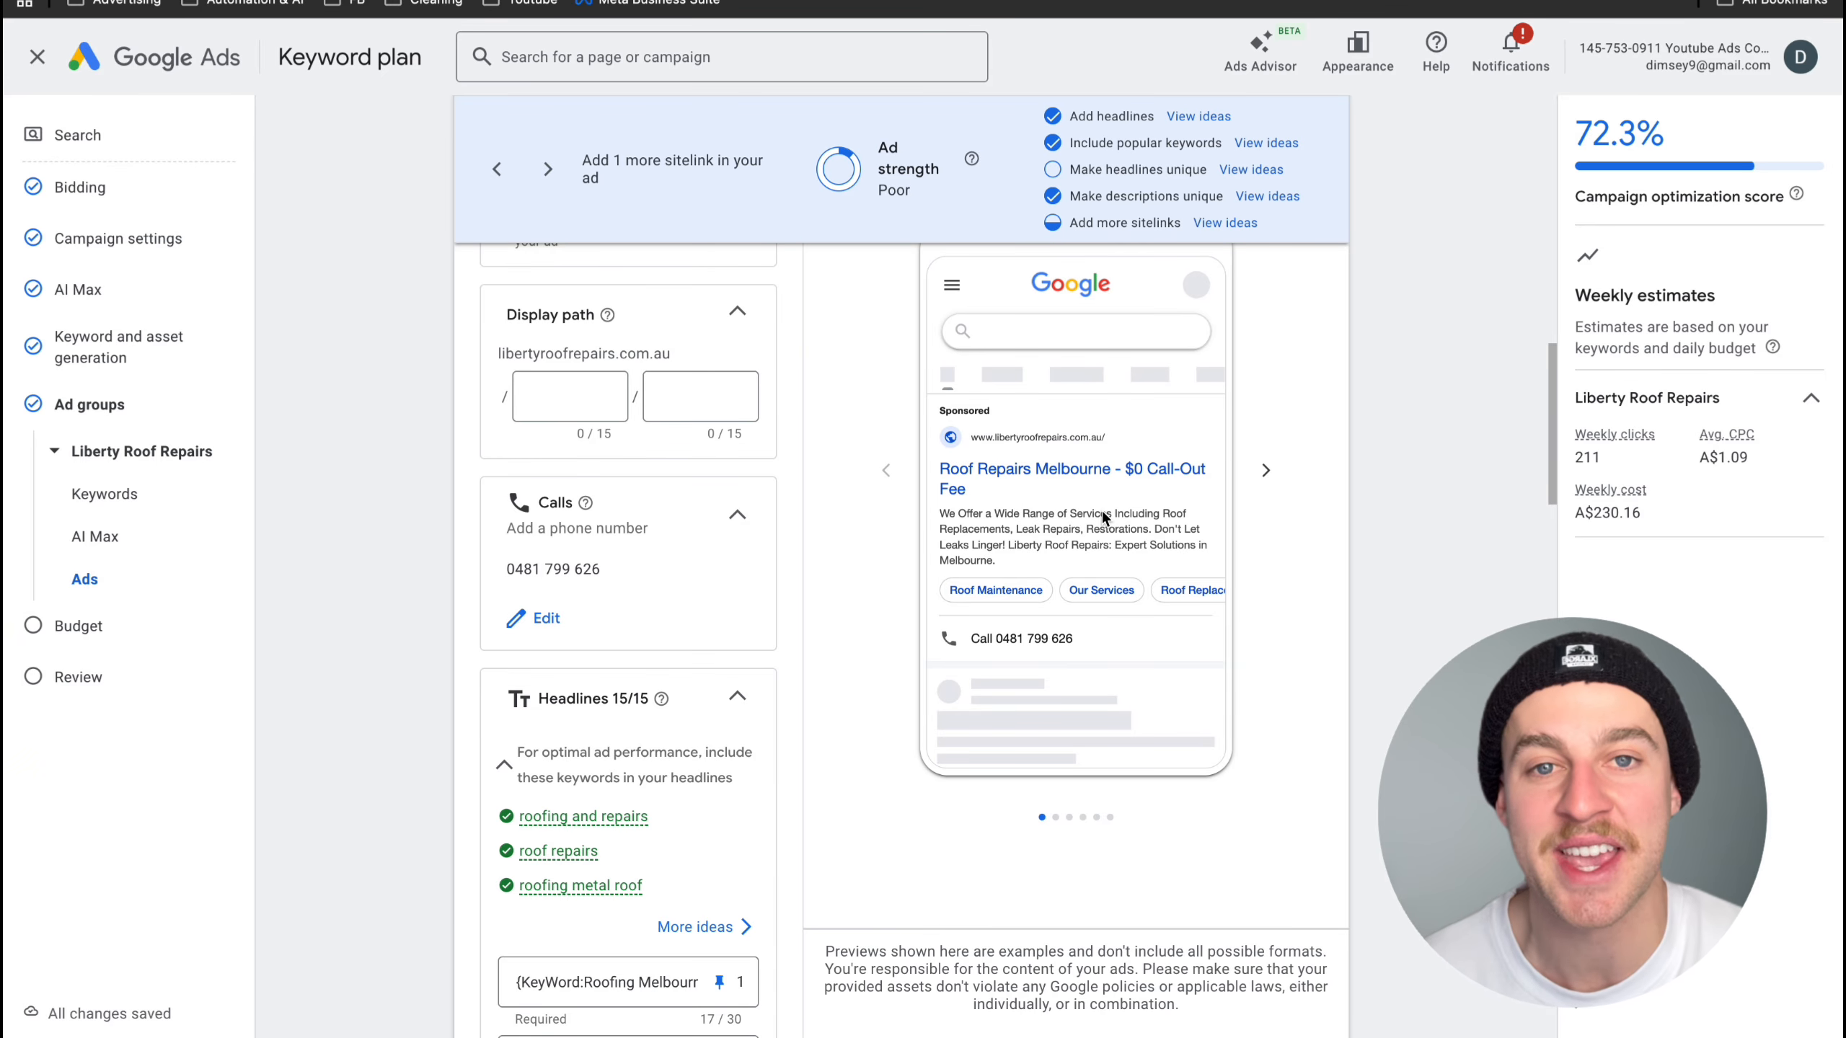
- Clear the generated descriptions and enter two custom ones, covering the $0 call out fee with $50 off and the 400+ 5-star reviews
{"action": "scroll", "coordinate": [1102, 512], "scroll_direction": "down", "scroll_amount": 20}
{"action": "left_click_drag", "start_coordinate": [695, 882], "coordinate": [409, 785]}
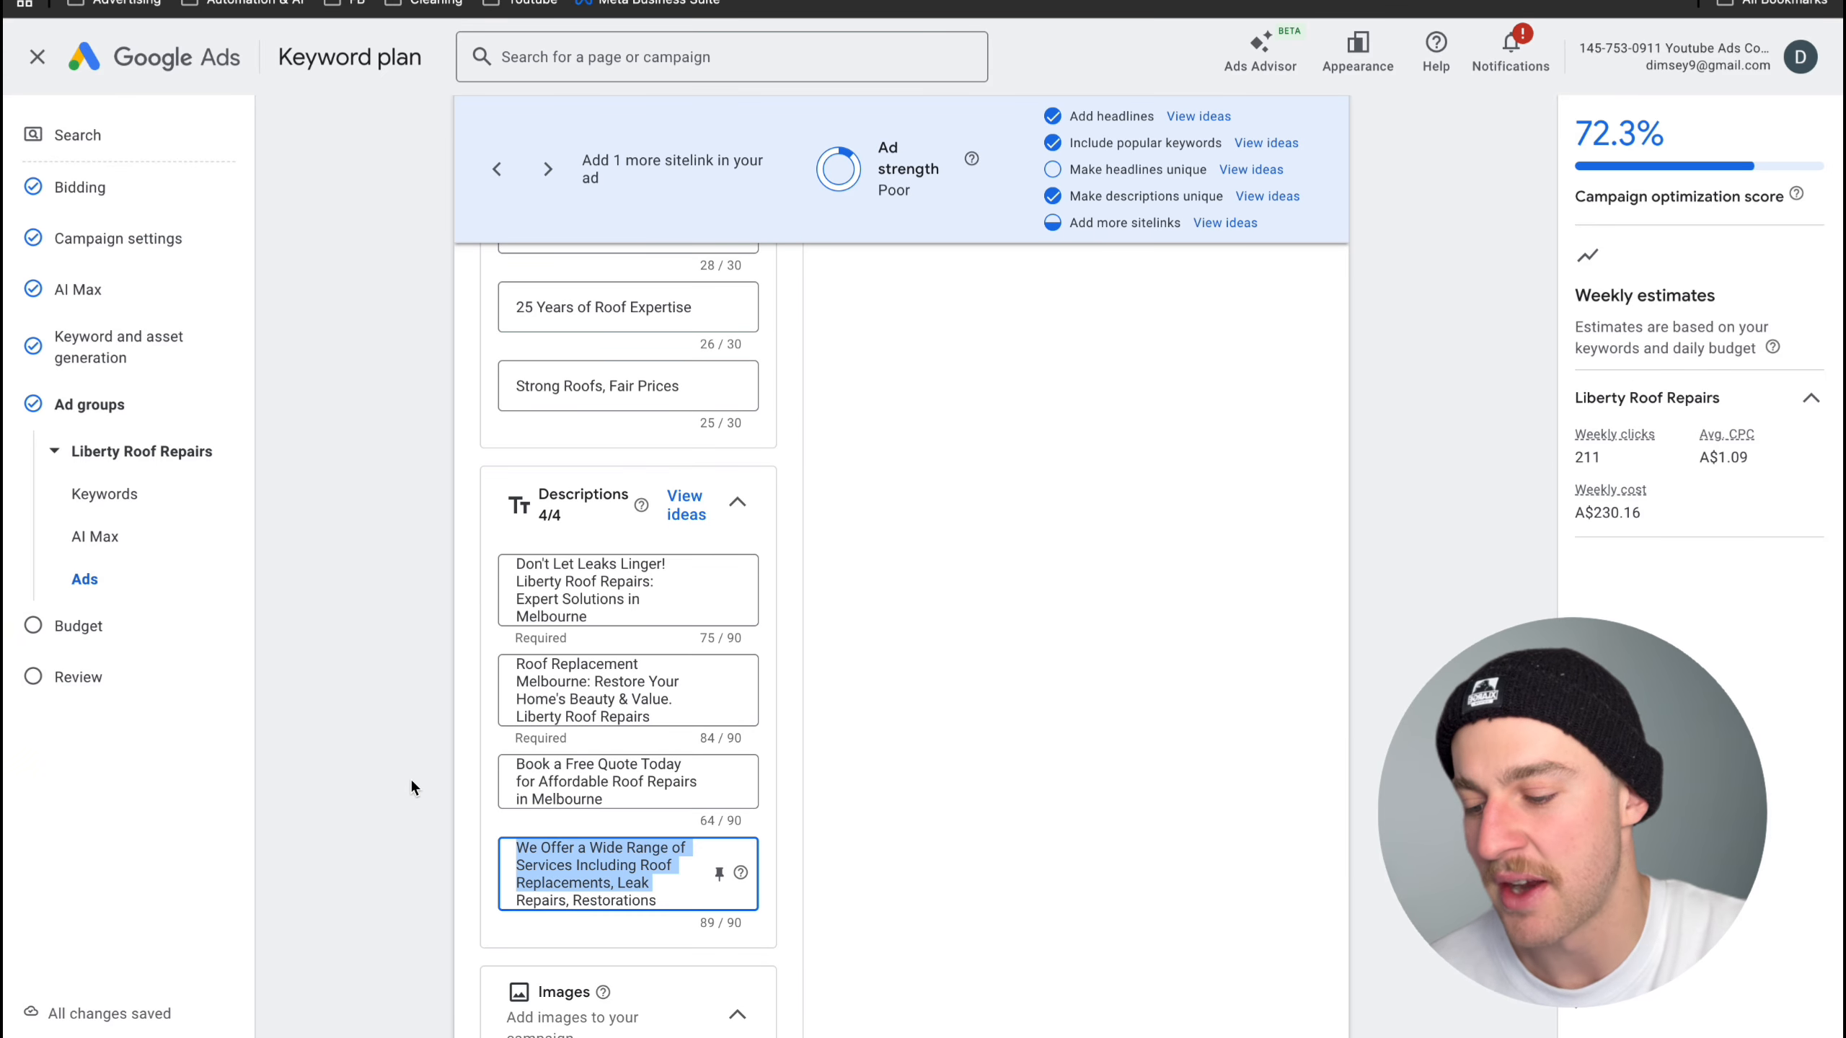
{"action": "key", "text": "BackSpace"}
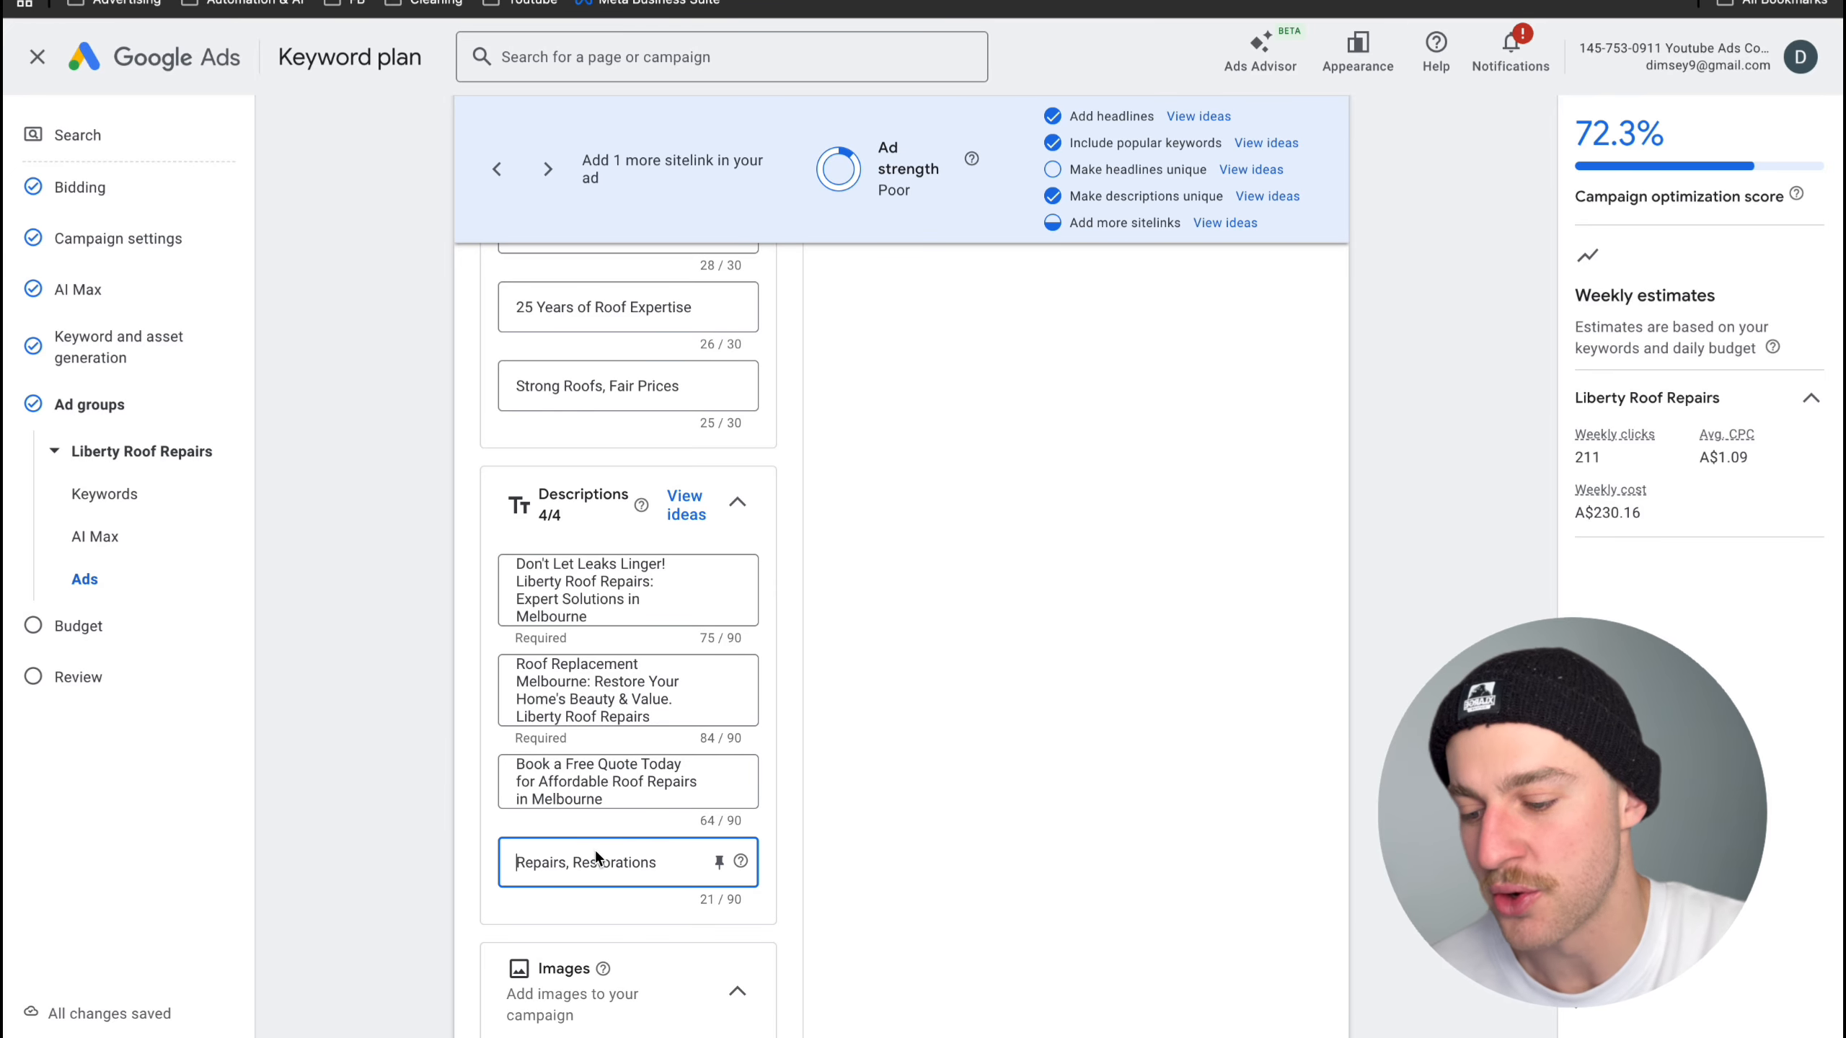
{"action": "key", "text": "ctrl+a"}
{"action": "key", "text": "BackSpace"}
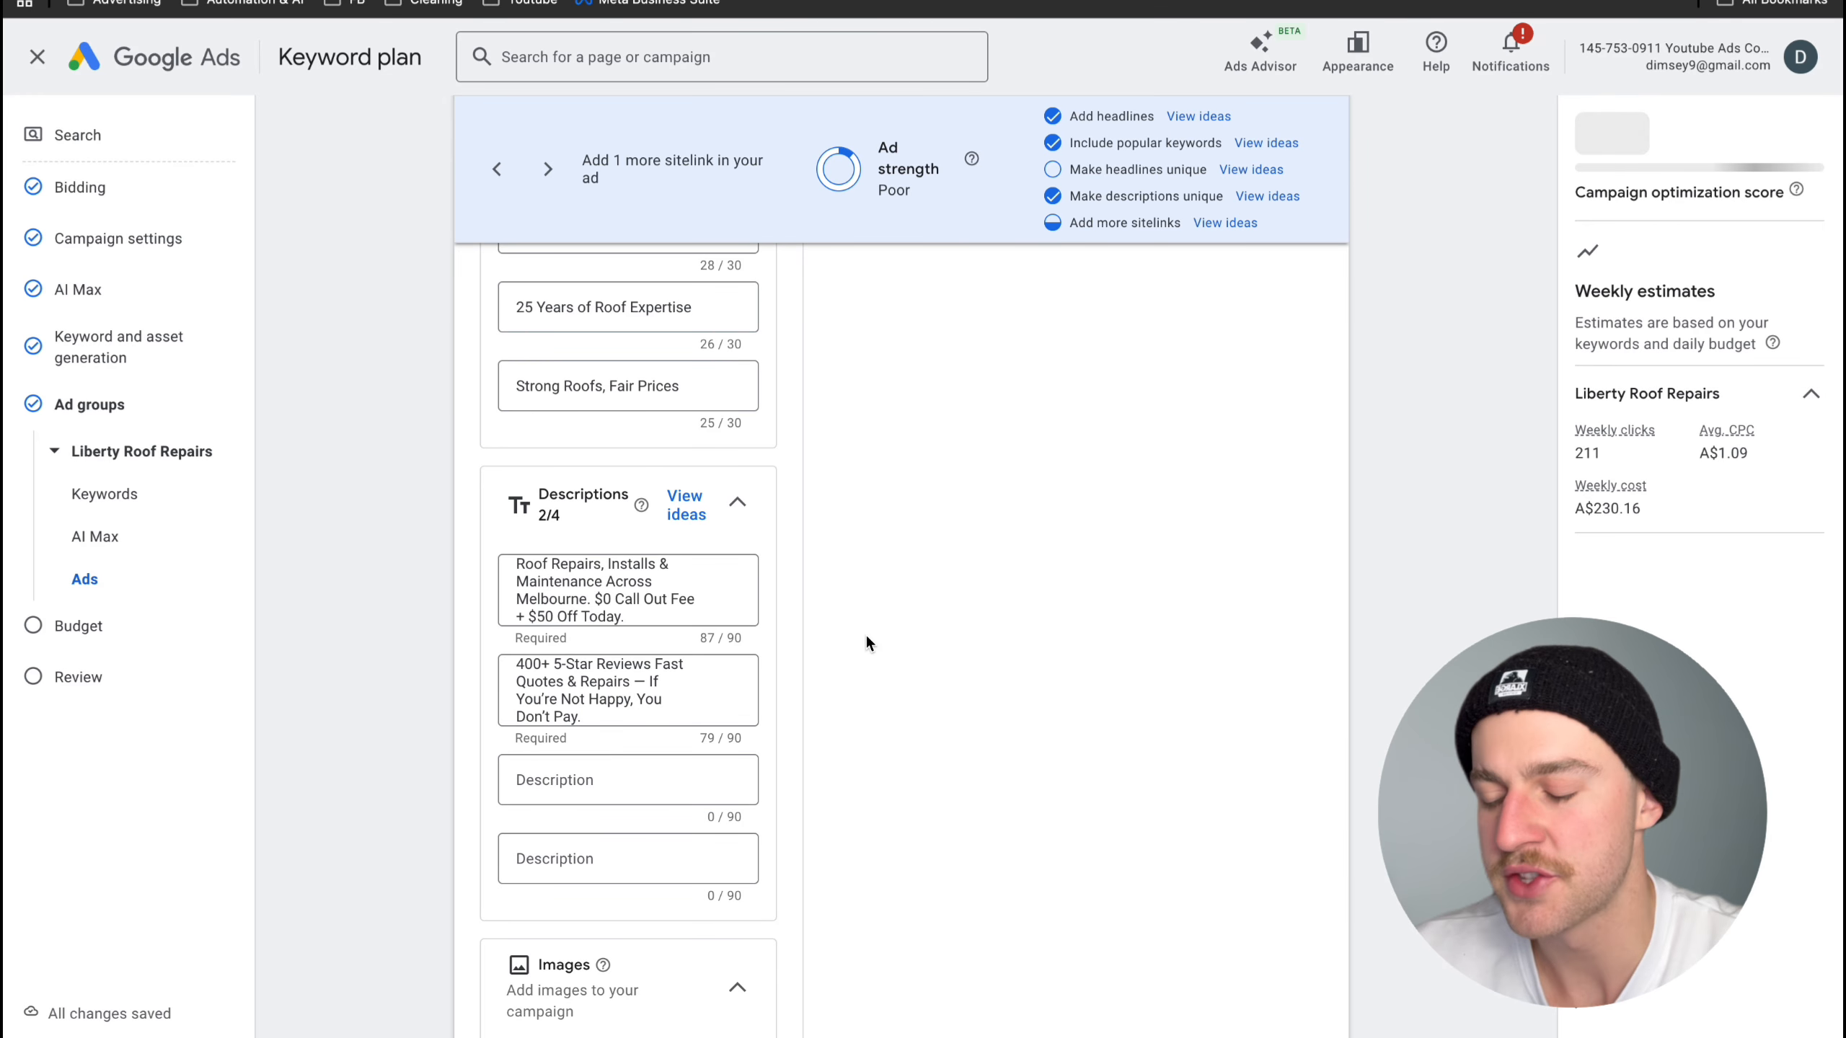
- Pin the $0 call out fee description to position 1 and the 400+ 5-star reviews description to position 2
{"action": "left_click", "coordinate": [719, 590]}
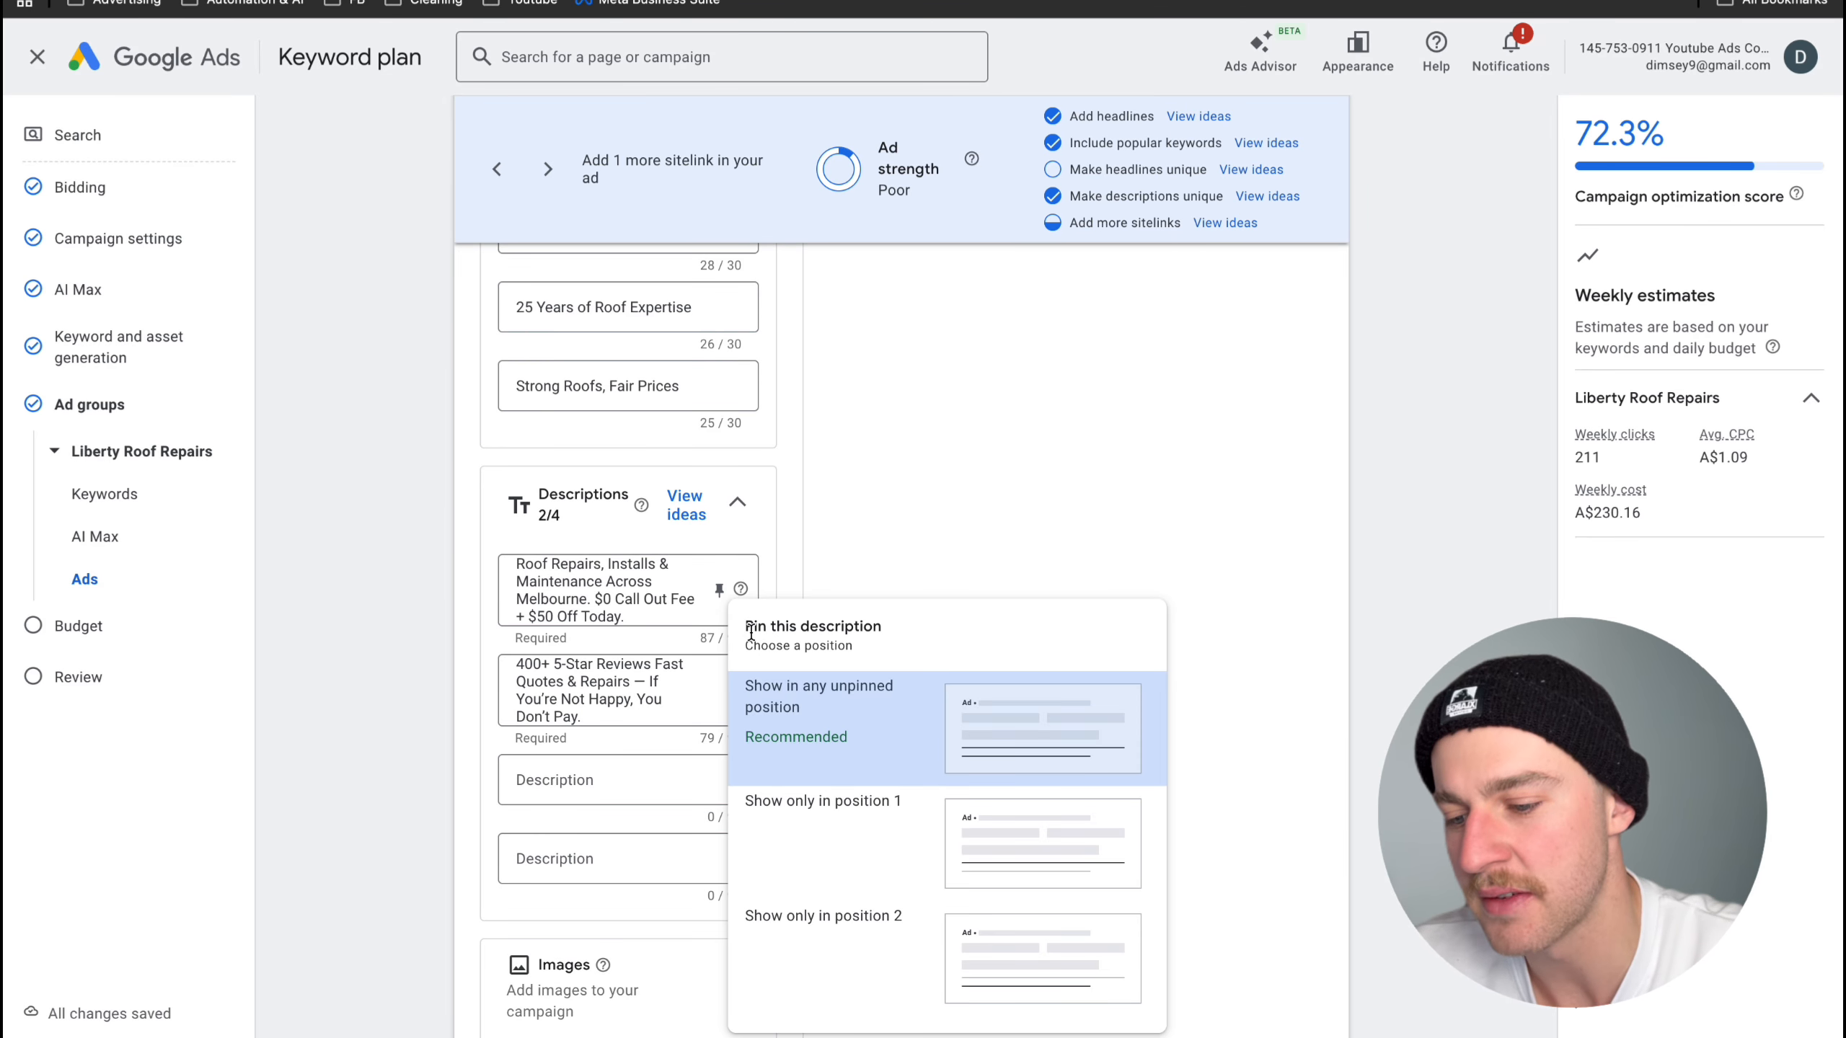
{"action": "left_click", "coordinate": [799, 783]}
{"action": "left_click", "coordinate": [719, 590]}
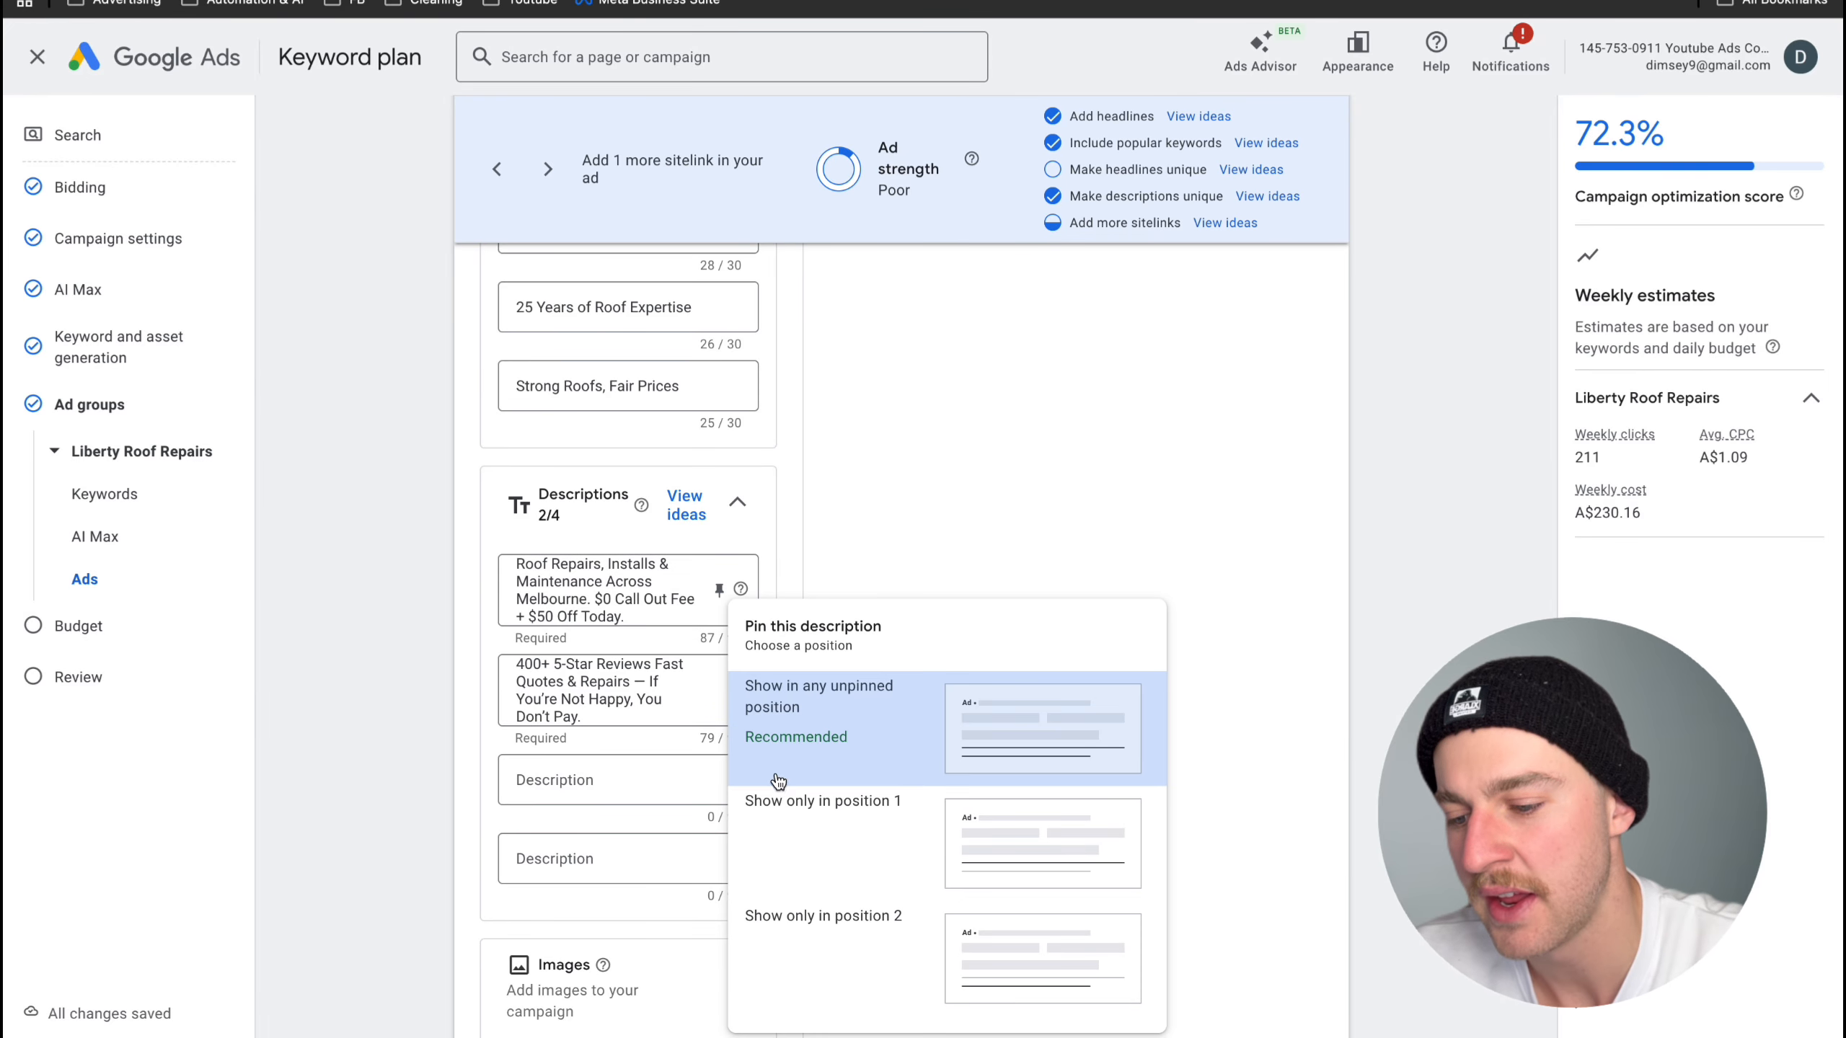
{"action": "left_click", "coordinate": [776, 788]}
{"action": "left_click", "coordinate": [719, 690]}
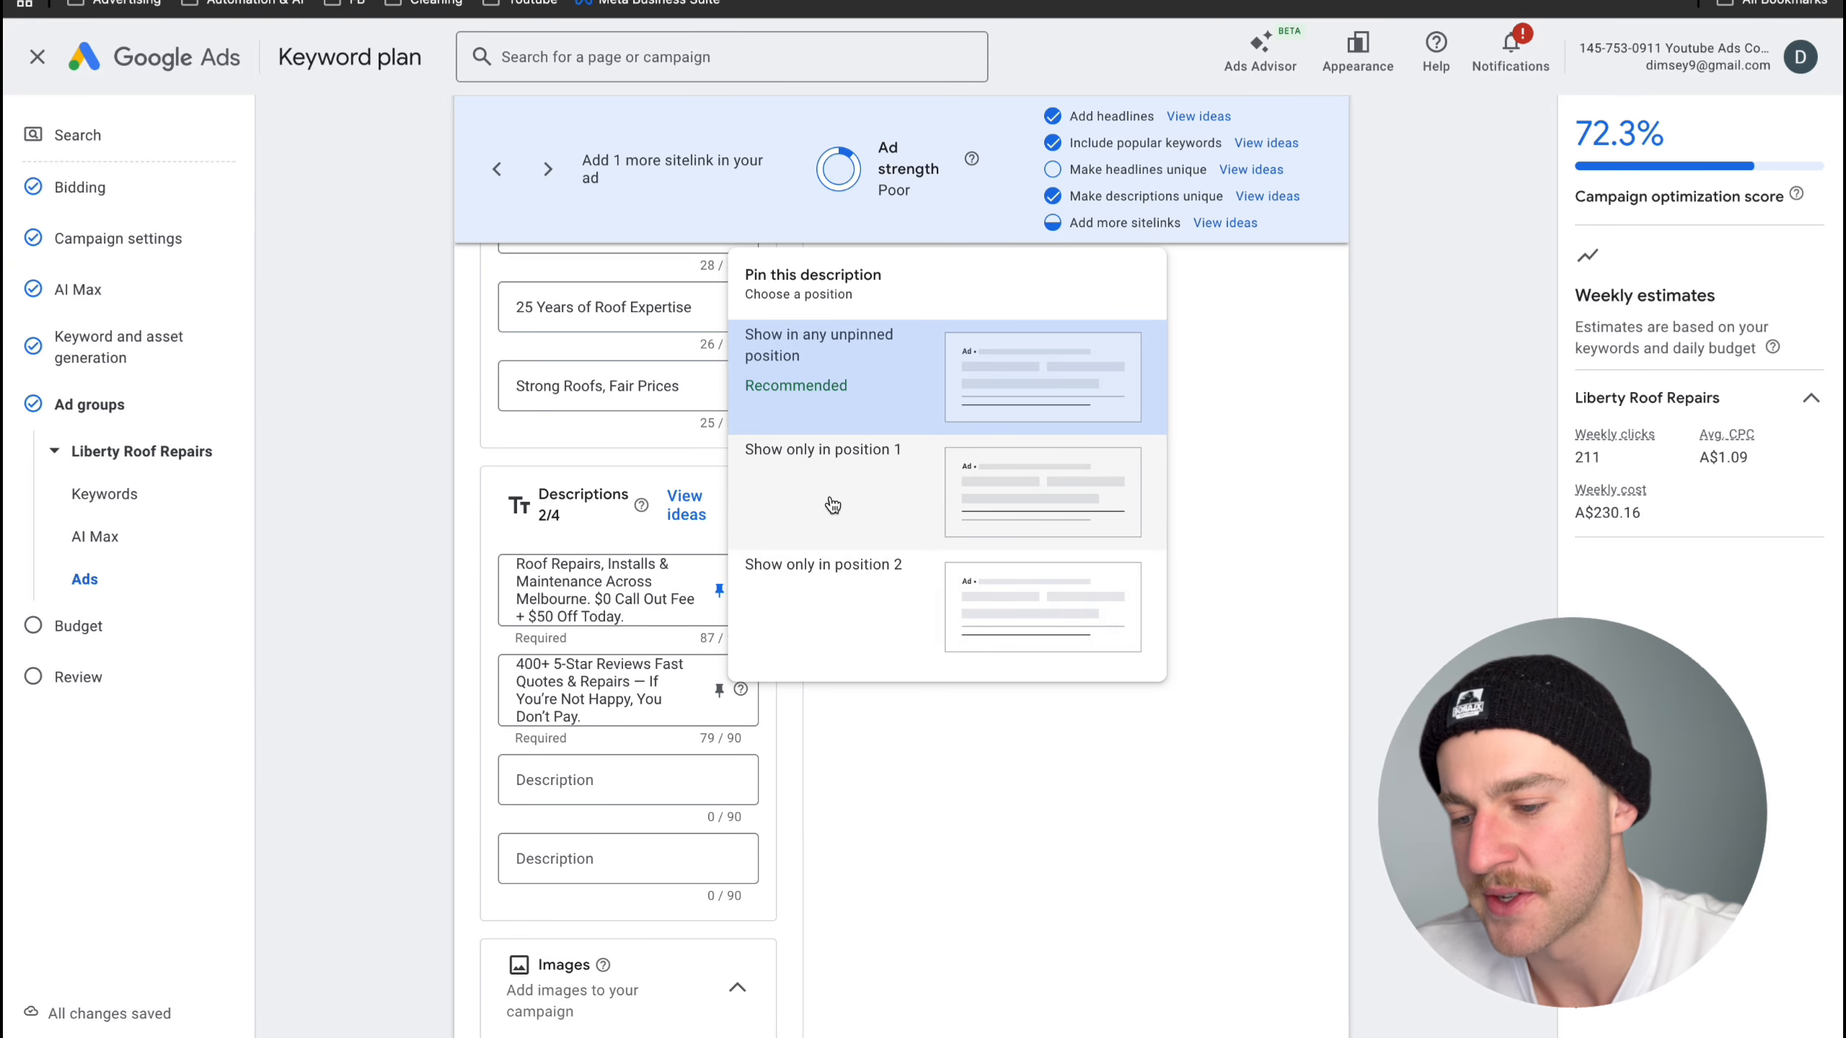
{"action": "left_click", "coordinate": [827, 621]}
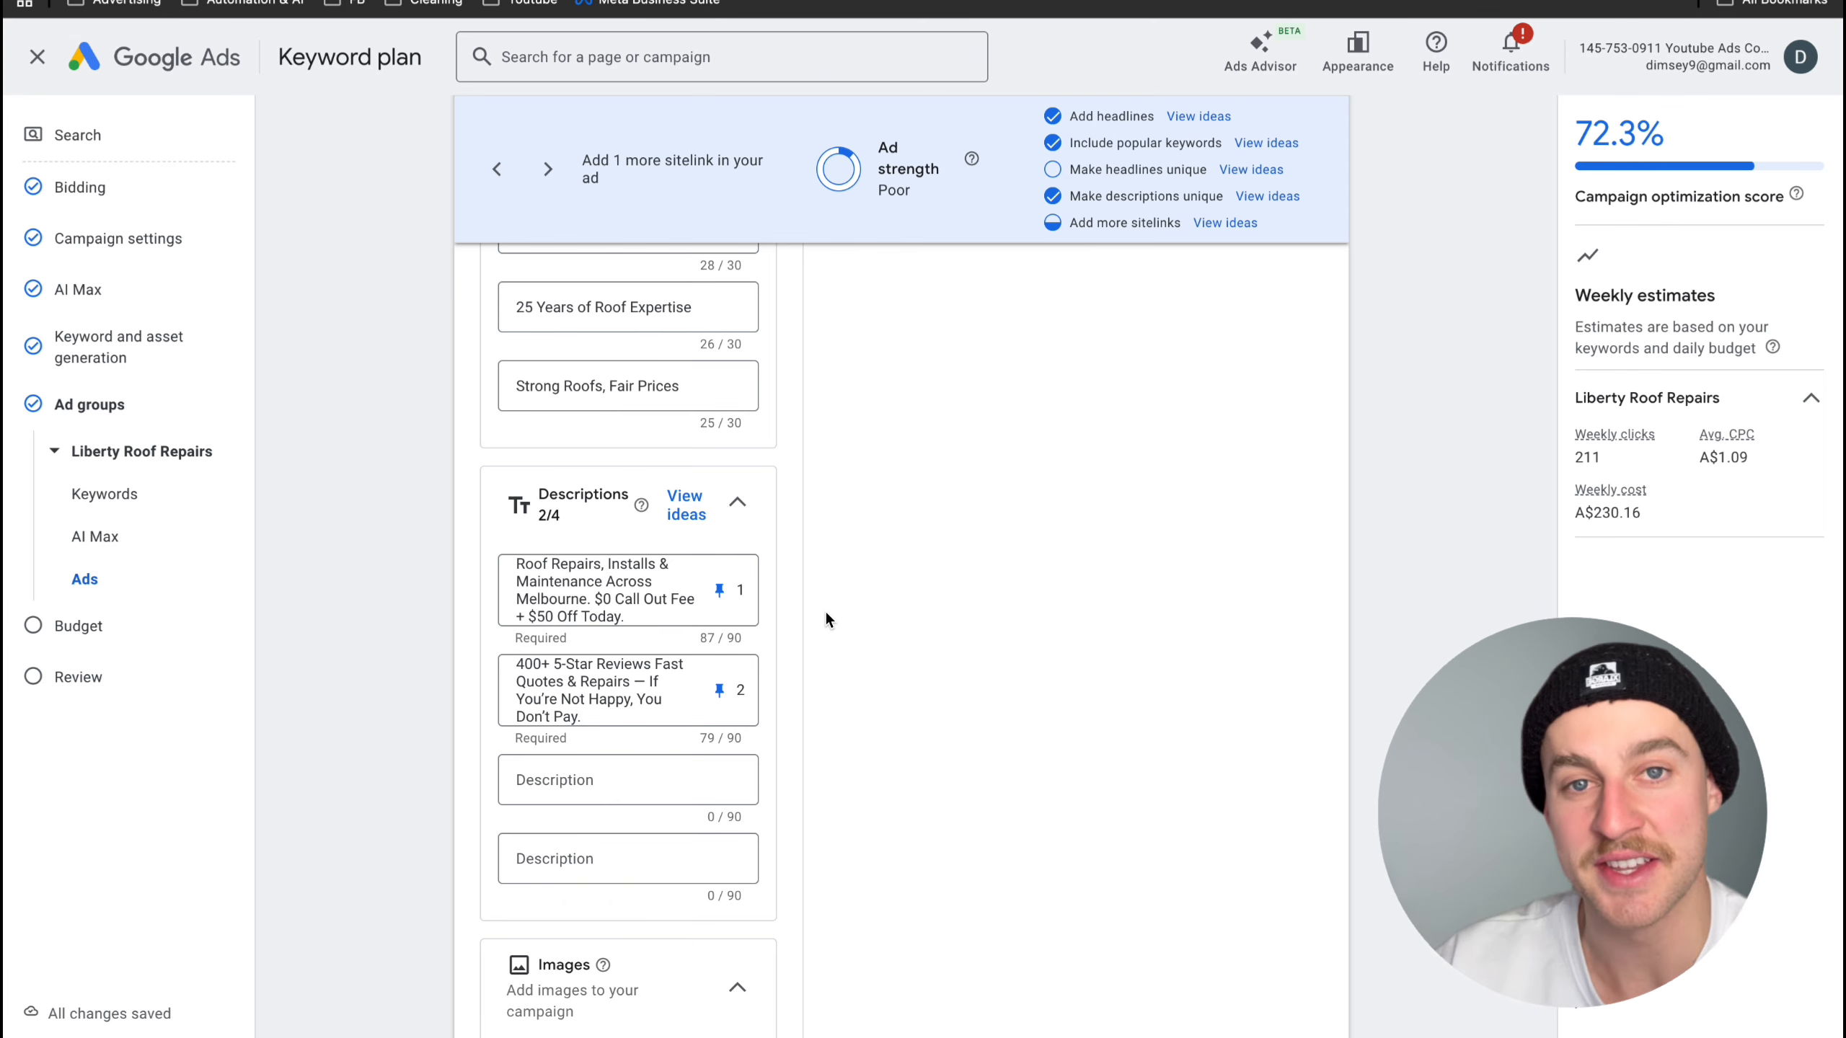
- Review the remaining headlines and examine how the pinned headlines, descriptions, sitelinks and call asset appear in the ad preview
{"action": "scroll", "coordinate": [825, 608], "scroll_direction": "up", "scroll_amount": 3}
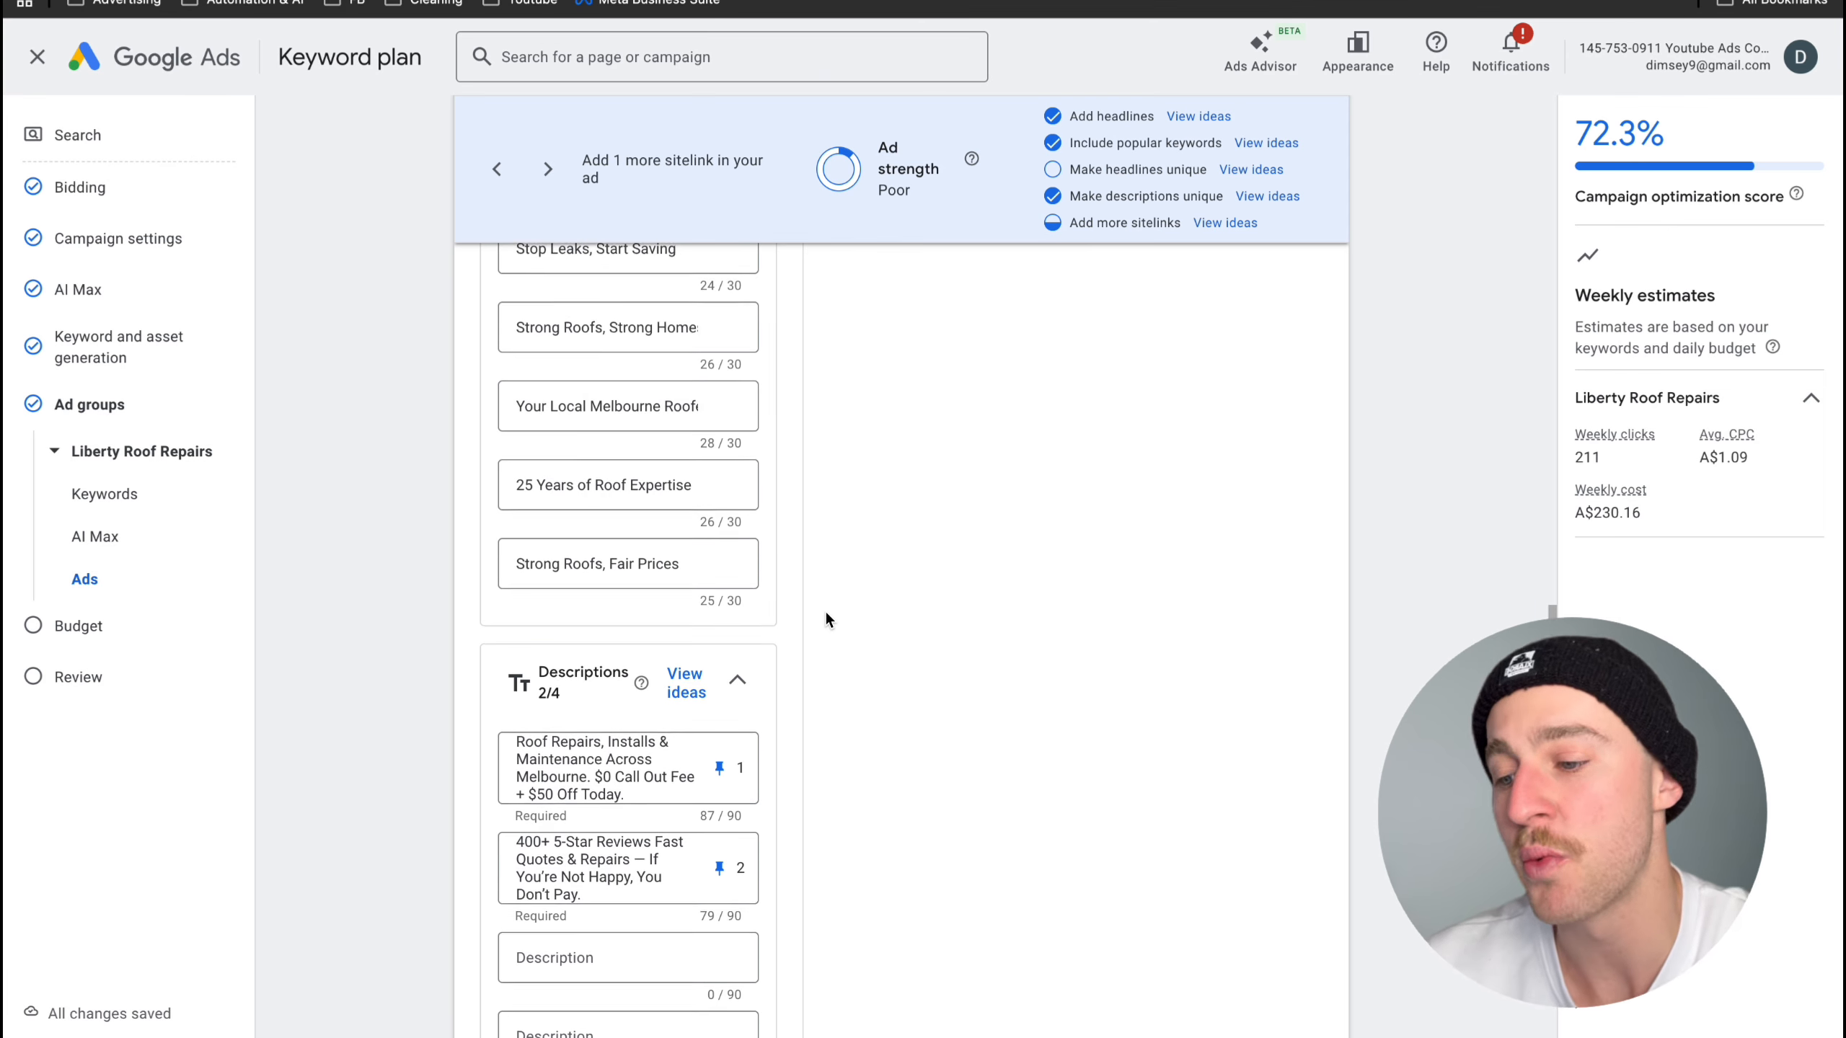
{"action": "scroll", "coordinate": [748, 351], "scroll_direction": "down", "scroll_amount": 3}
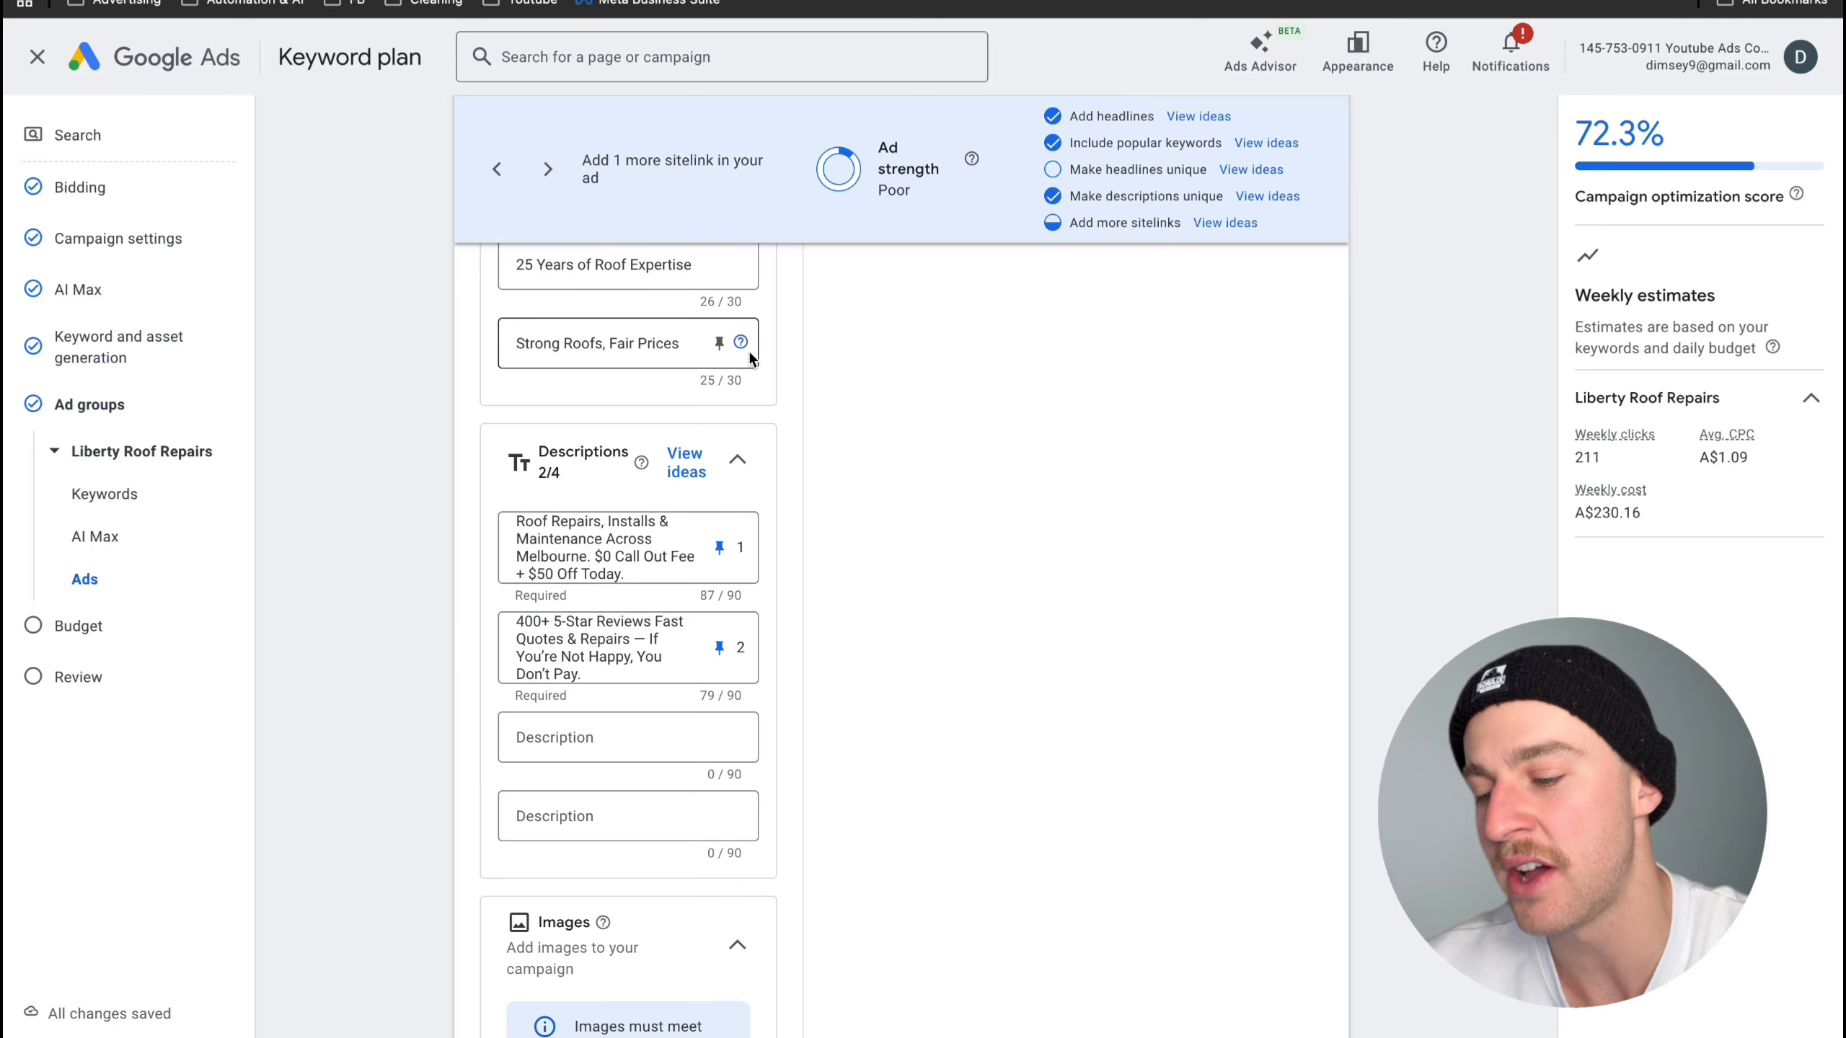
{"action": "scroll", "coordinate": [705, 716], "scroll_direction": "up", "scroll_amount": 12}
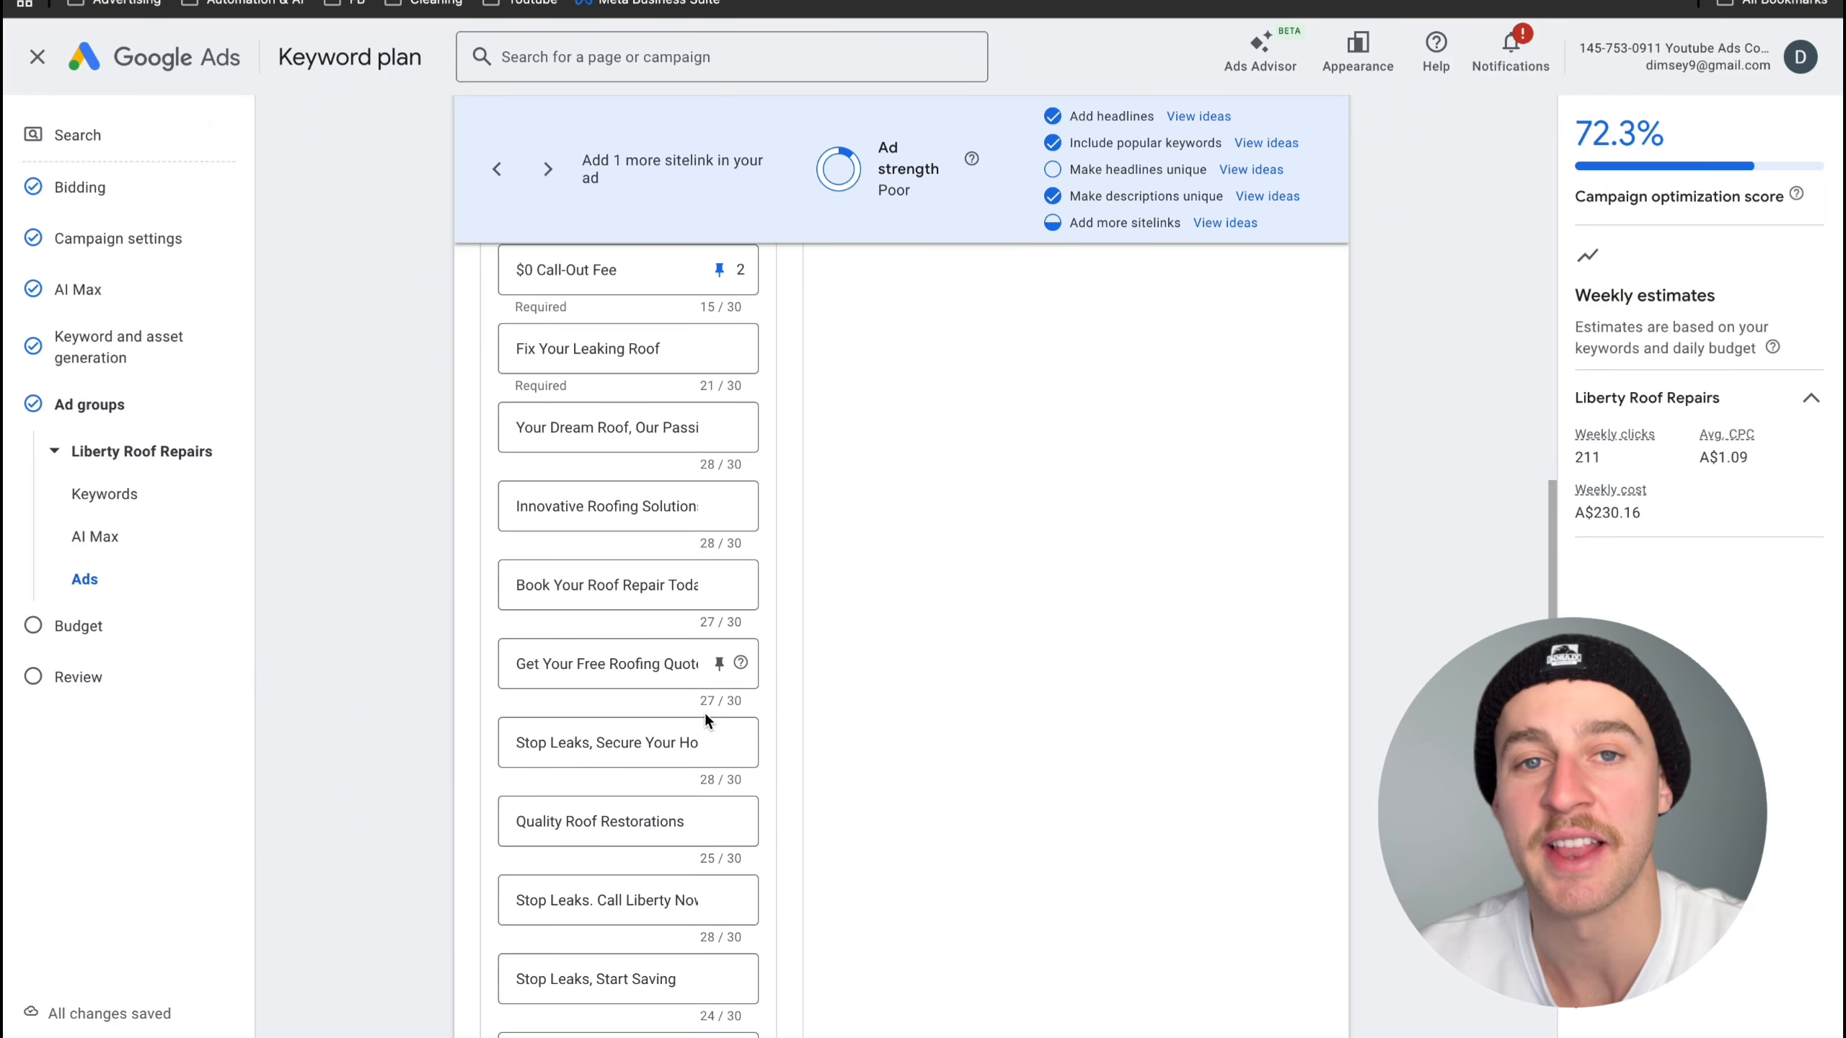
{"action": "scroll", "coordinate": [704, 712], "scroll_direction": "up", "scroll_amount": 5}
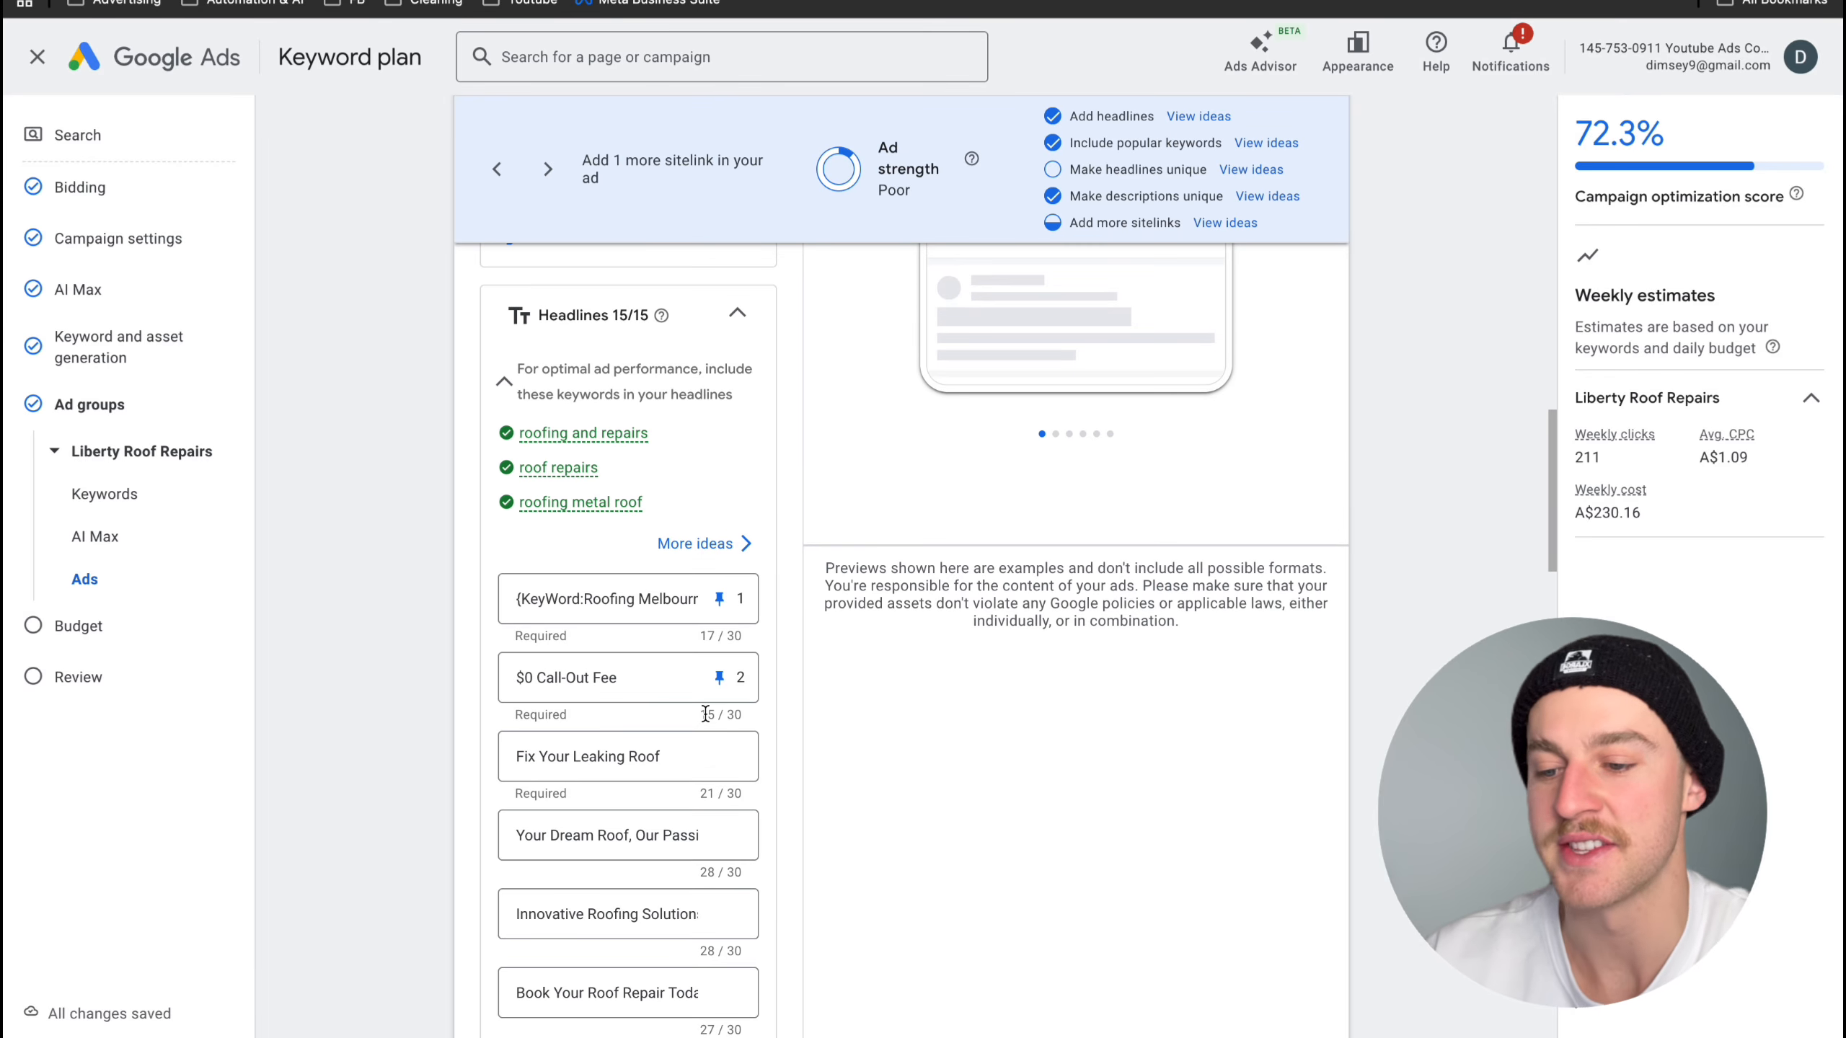
{"action": "scroll", "coordinate": [705, 714], "scroll_direction": "up", "scroll_amount": 3}
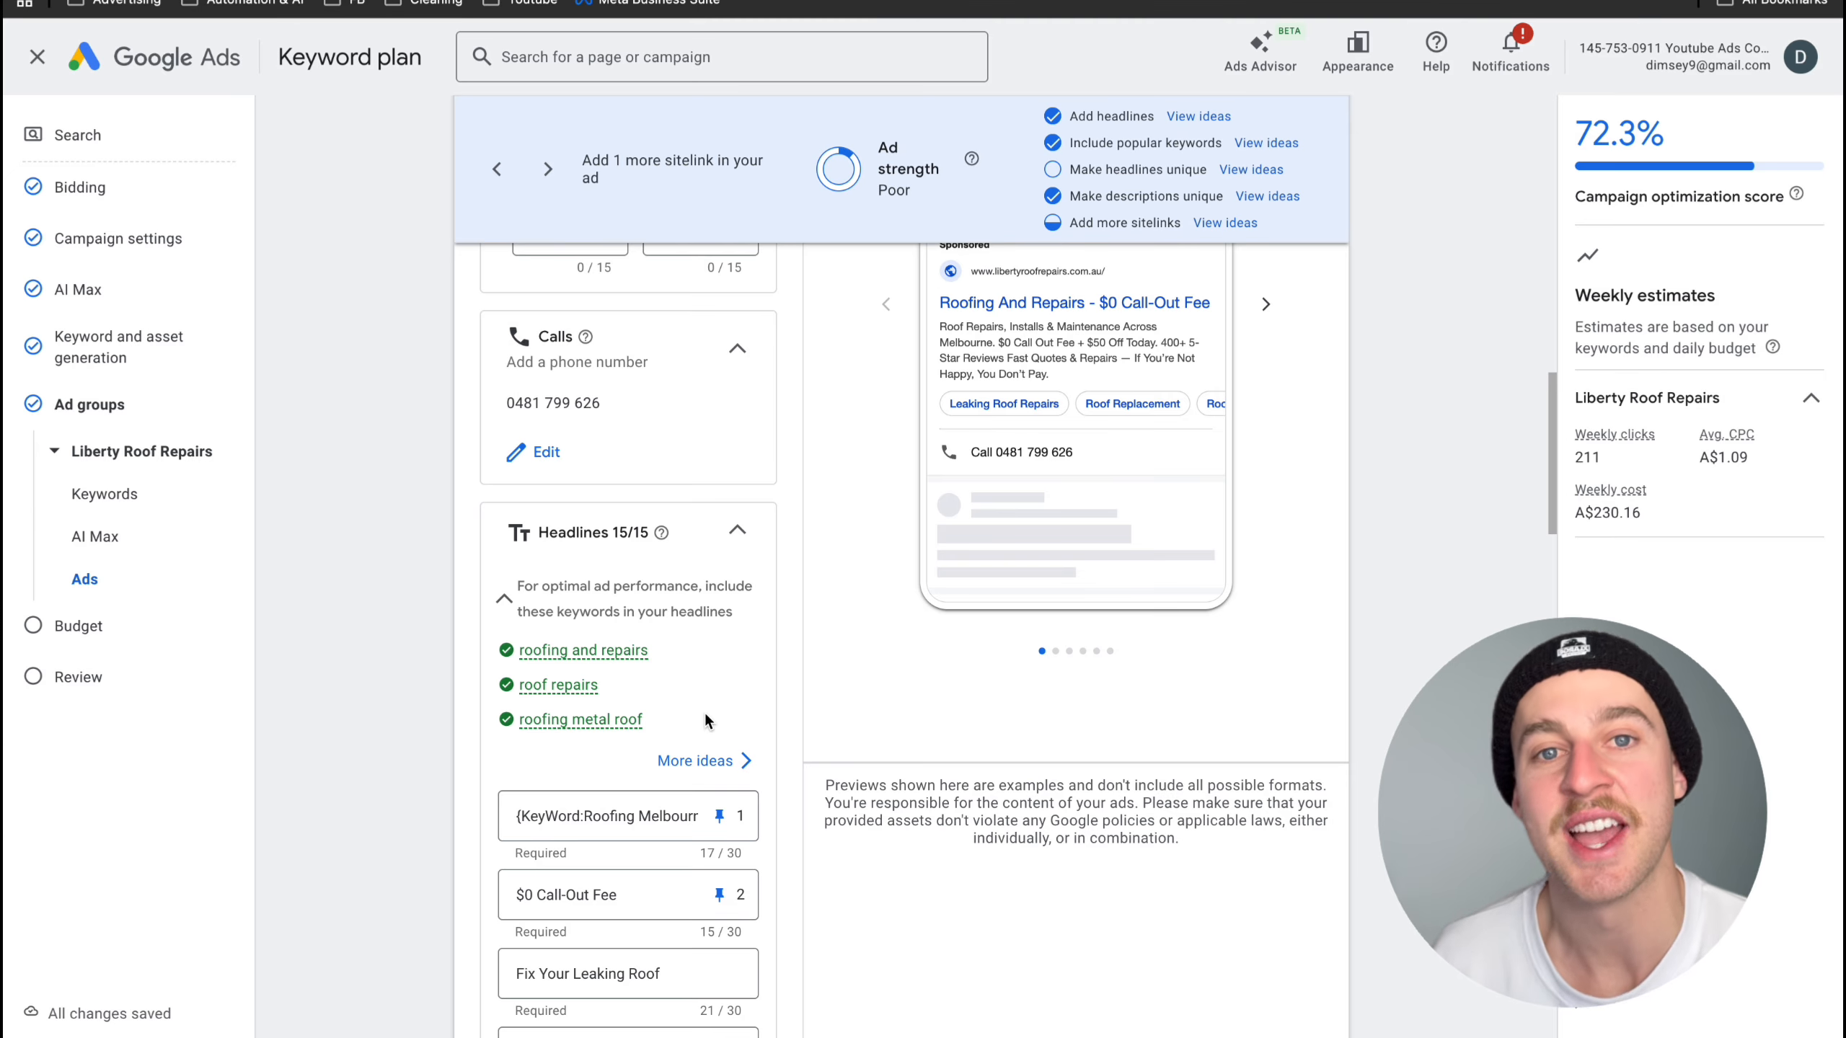
{"action": "scroll", "coordinate": [820, 622], "scroll_direction": "up", "scroll_amount": 3}
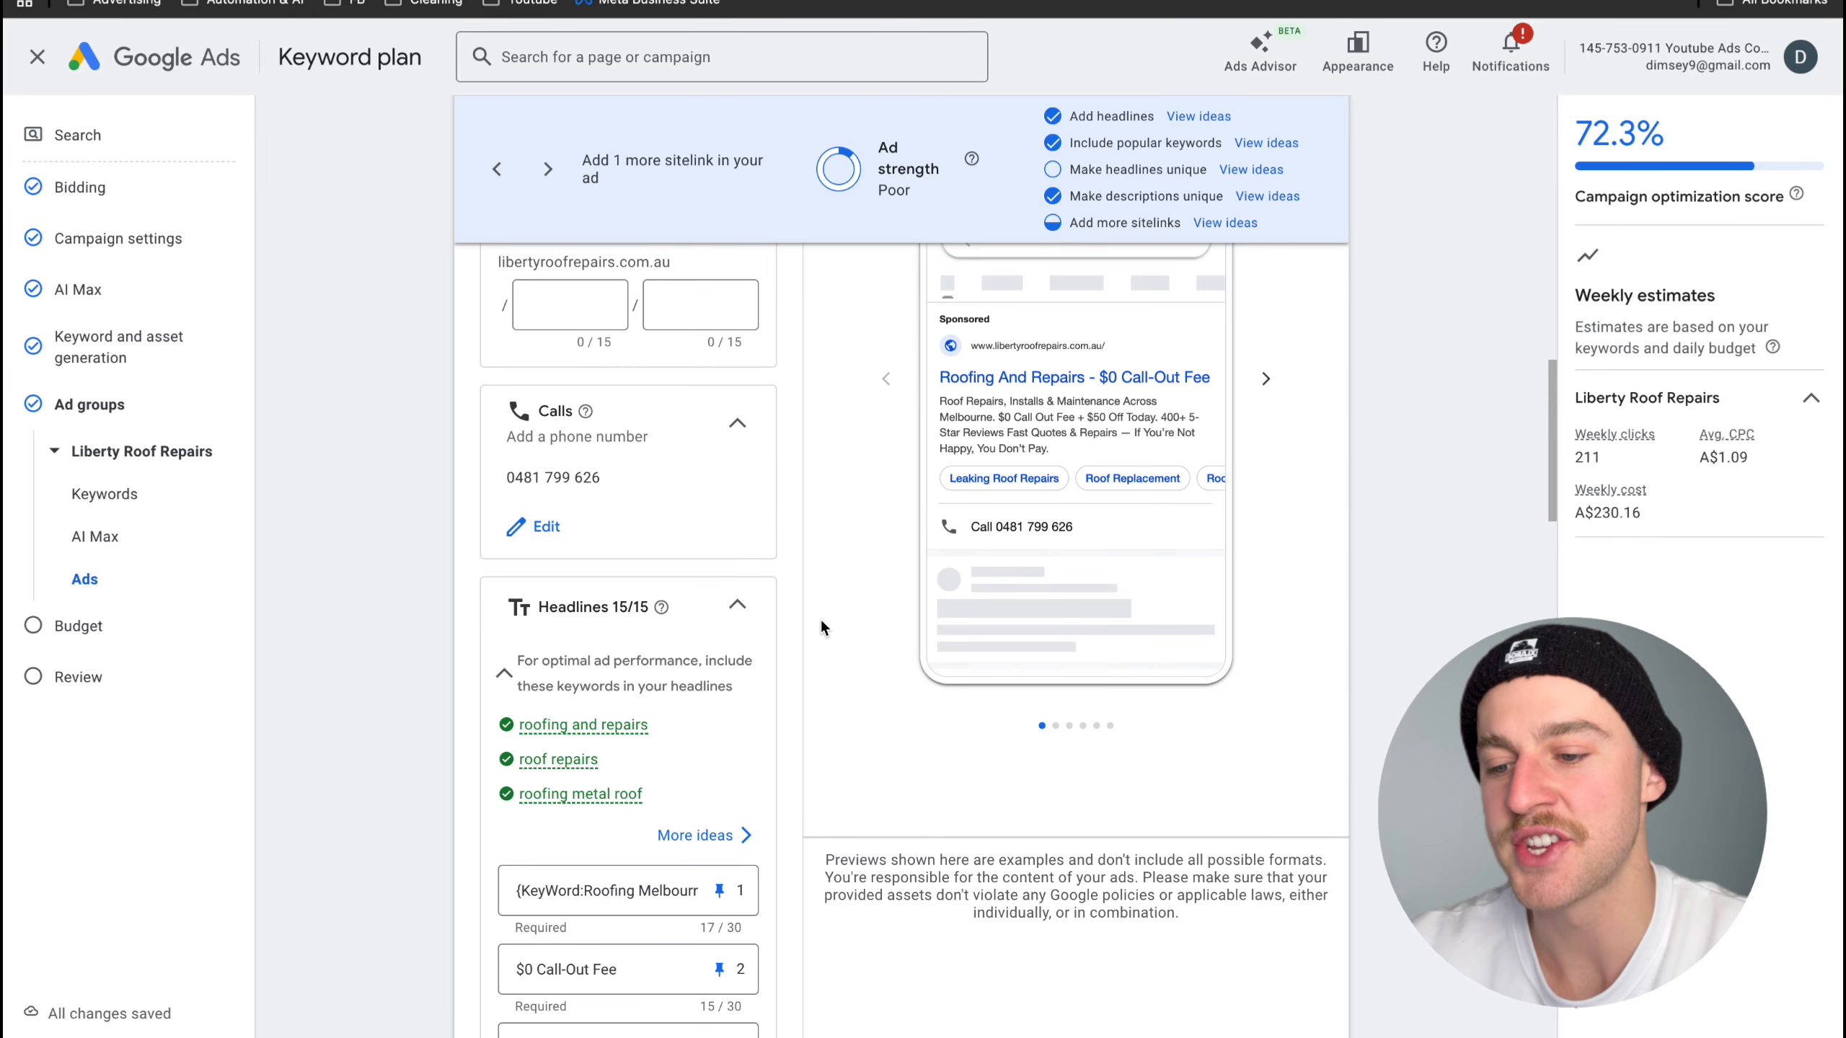
{"action": "scroll", "coordinate": [1078, 749], "scroll_direction": "down", "scroll_amount": 1}
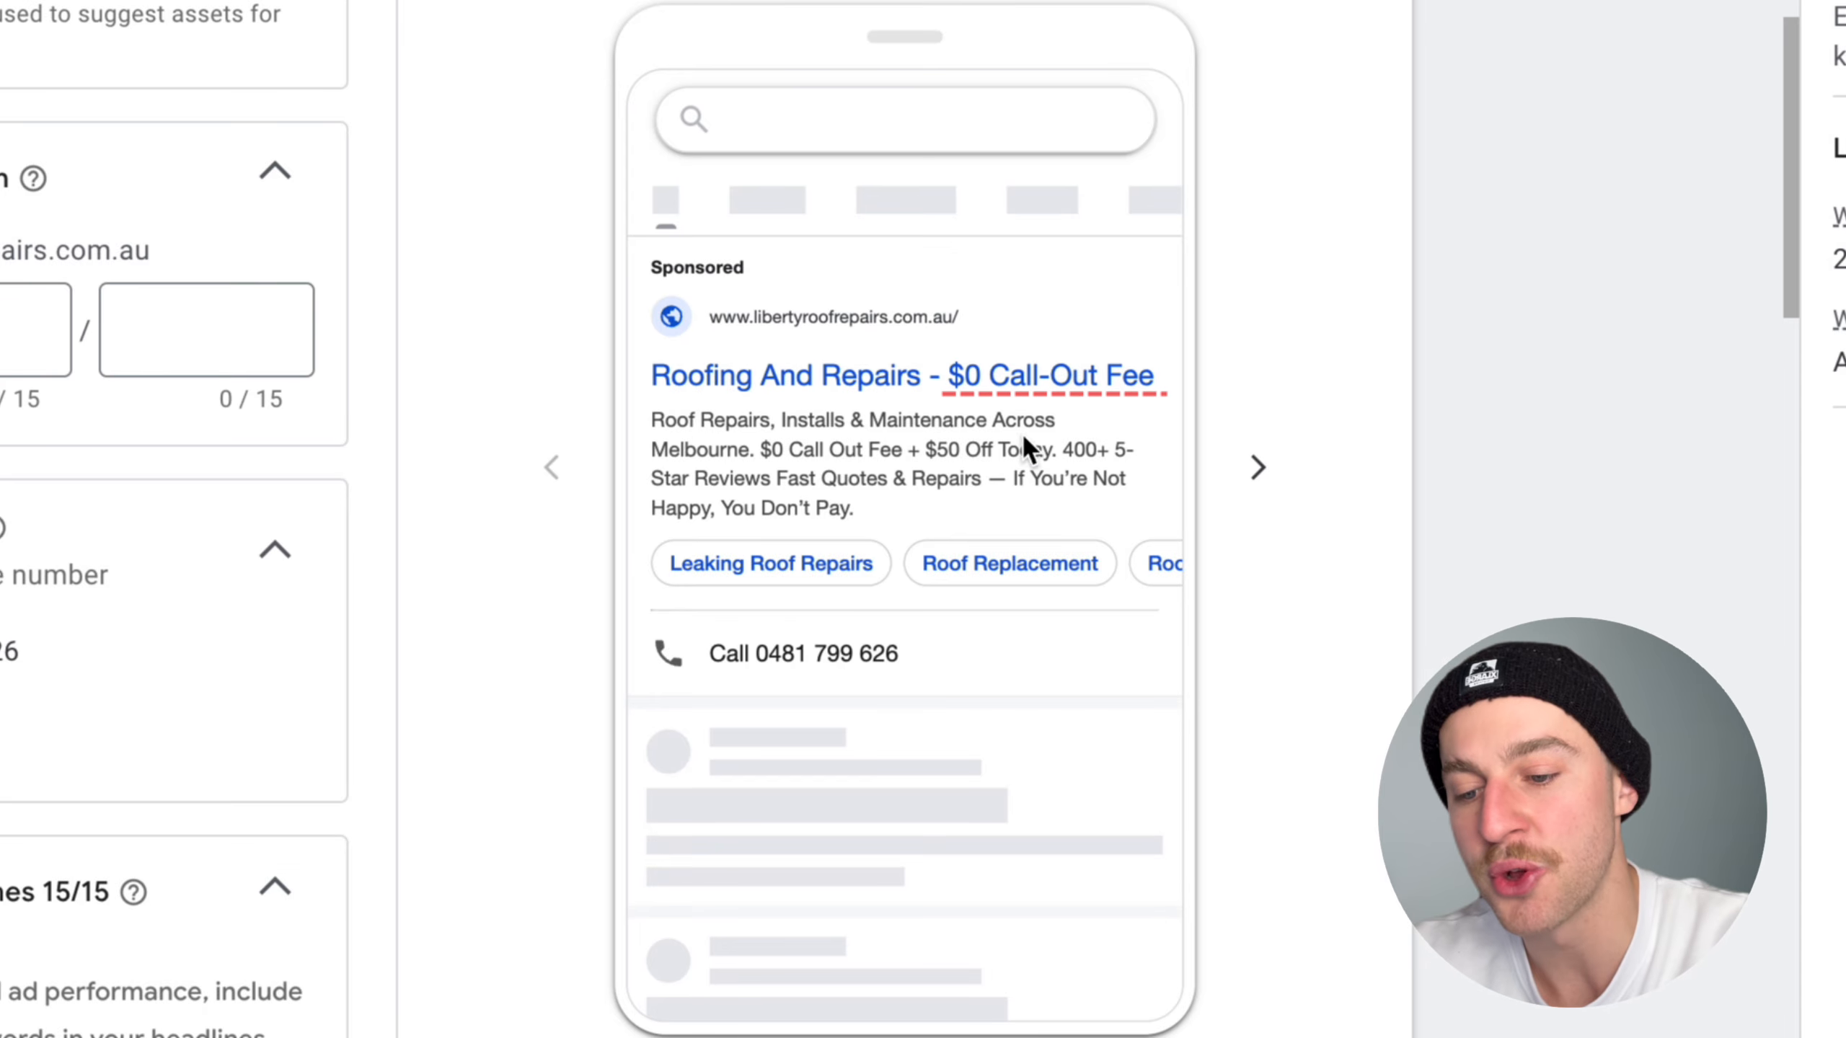
{"action": "scroll", "coordinate": [1049, 455], "scroll_direction": "down", "scroll_amount": 1}
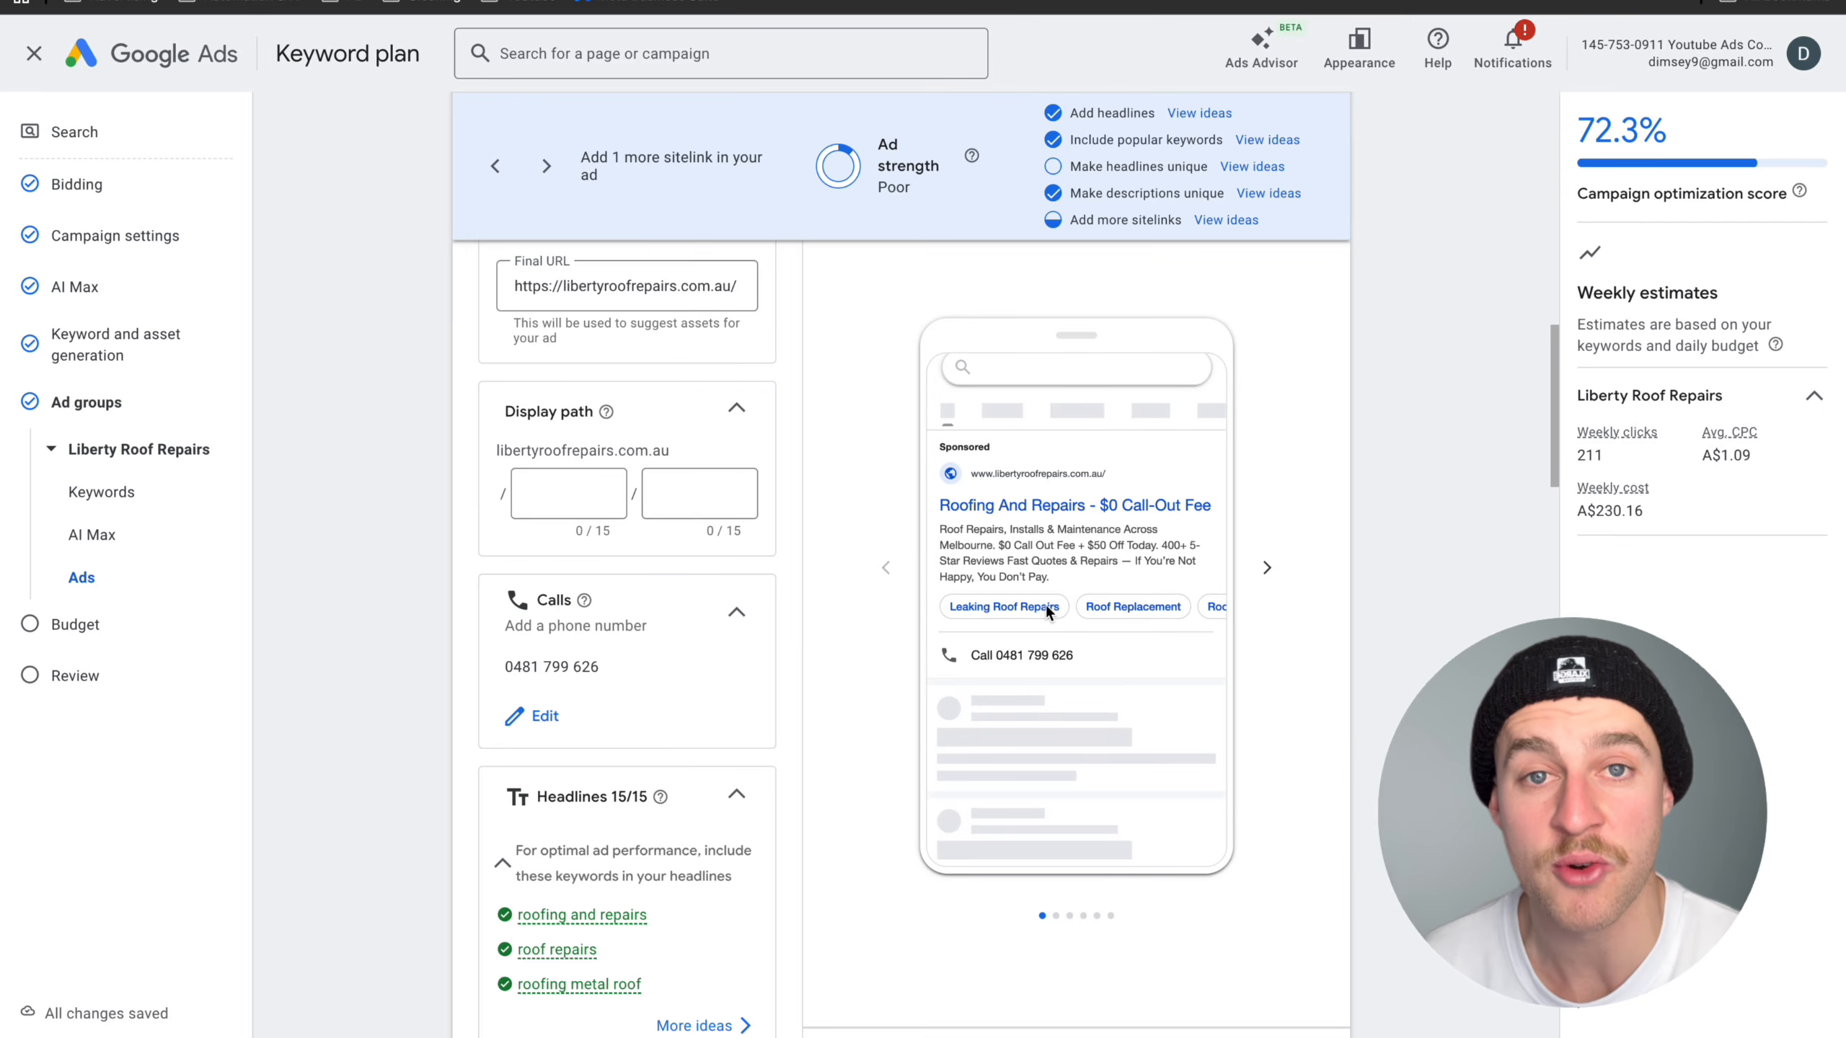
{"action": "scroll", "coordinate": [887, 679], "scroll_direction": "down", "scroll_amount": 1}
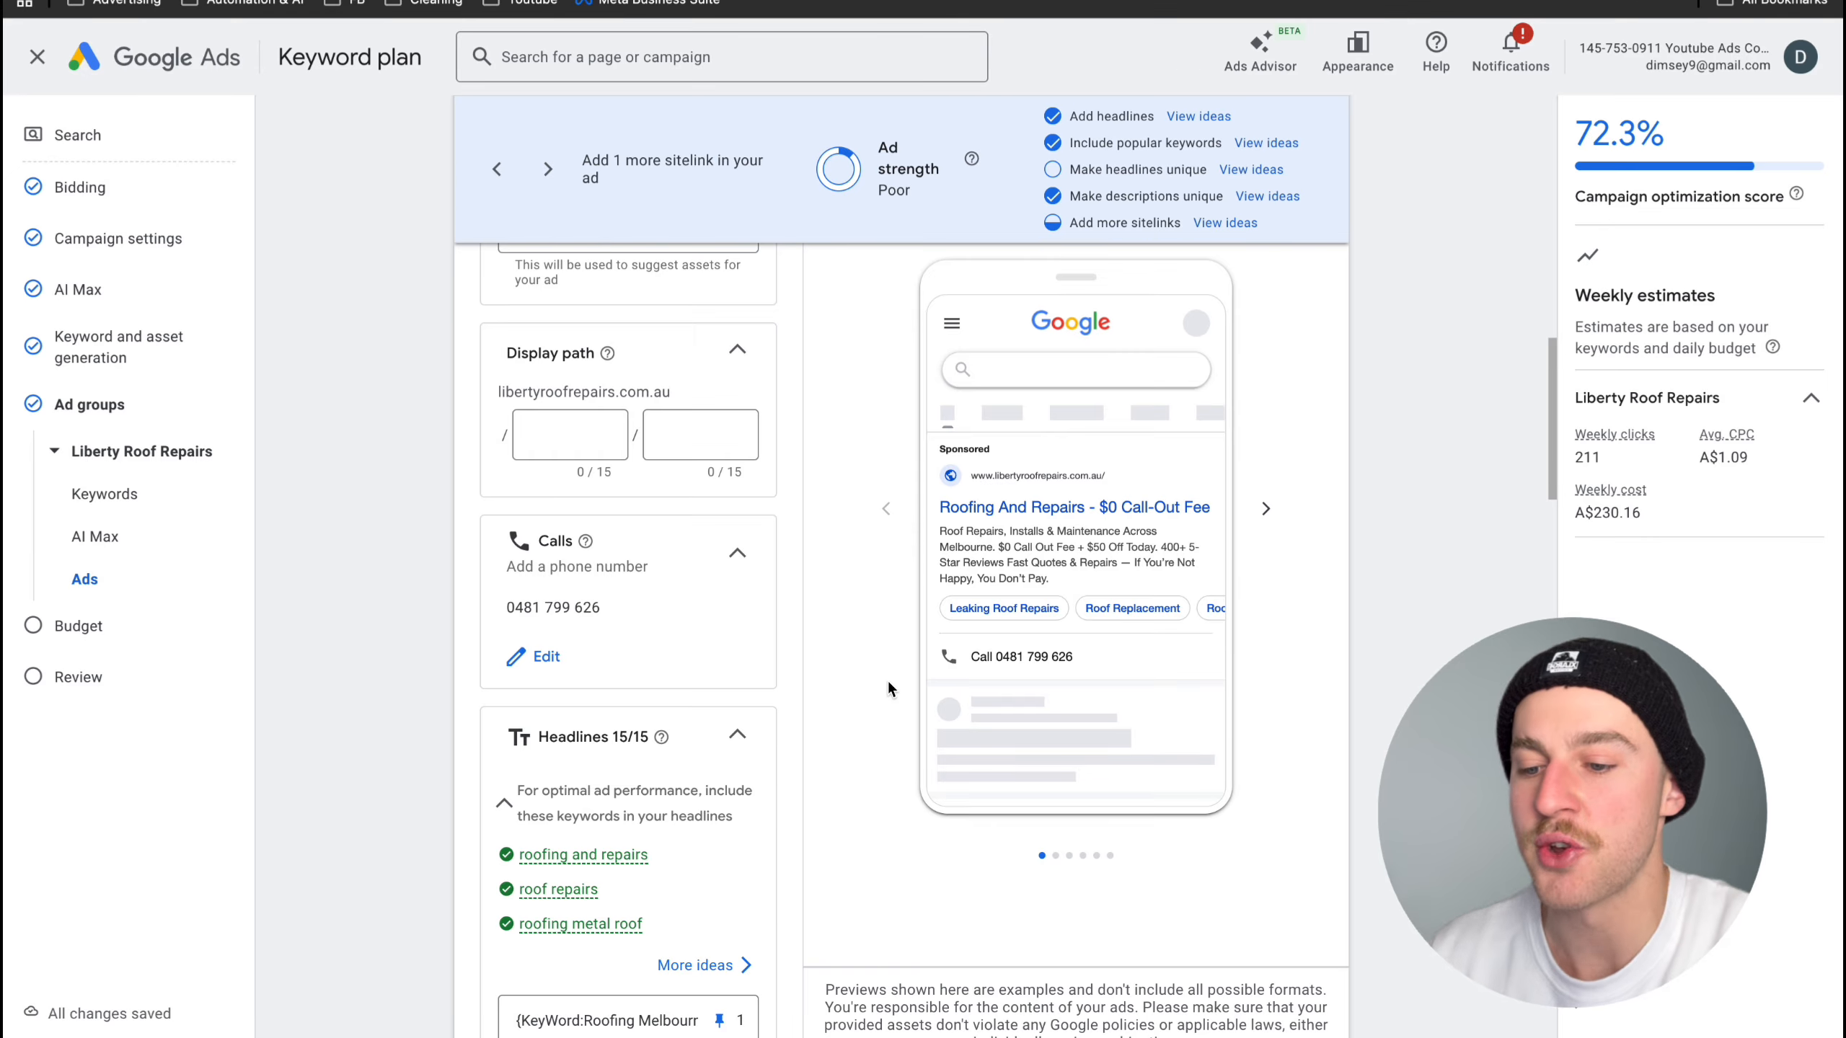
- Remove the keywords "roofing metal roofing" and "roofing metal roof" from the ad group's keyword list
{"action": "scroll", "coordinate": [888, 683], "scroll_direction": "up", "scroll_amount": 10}
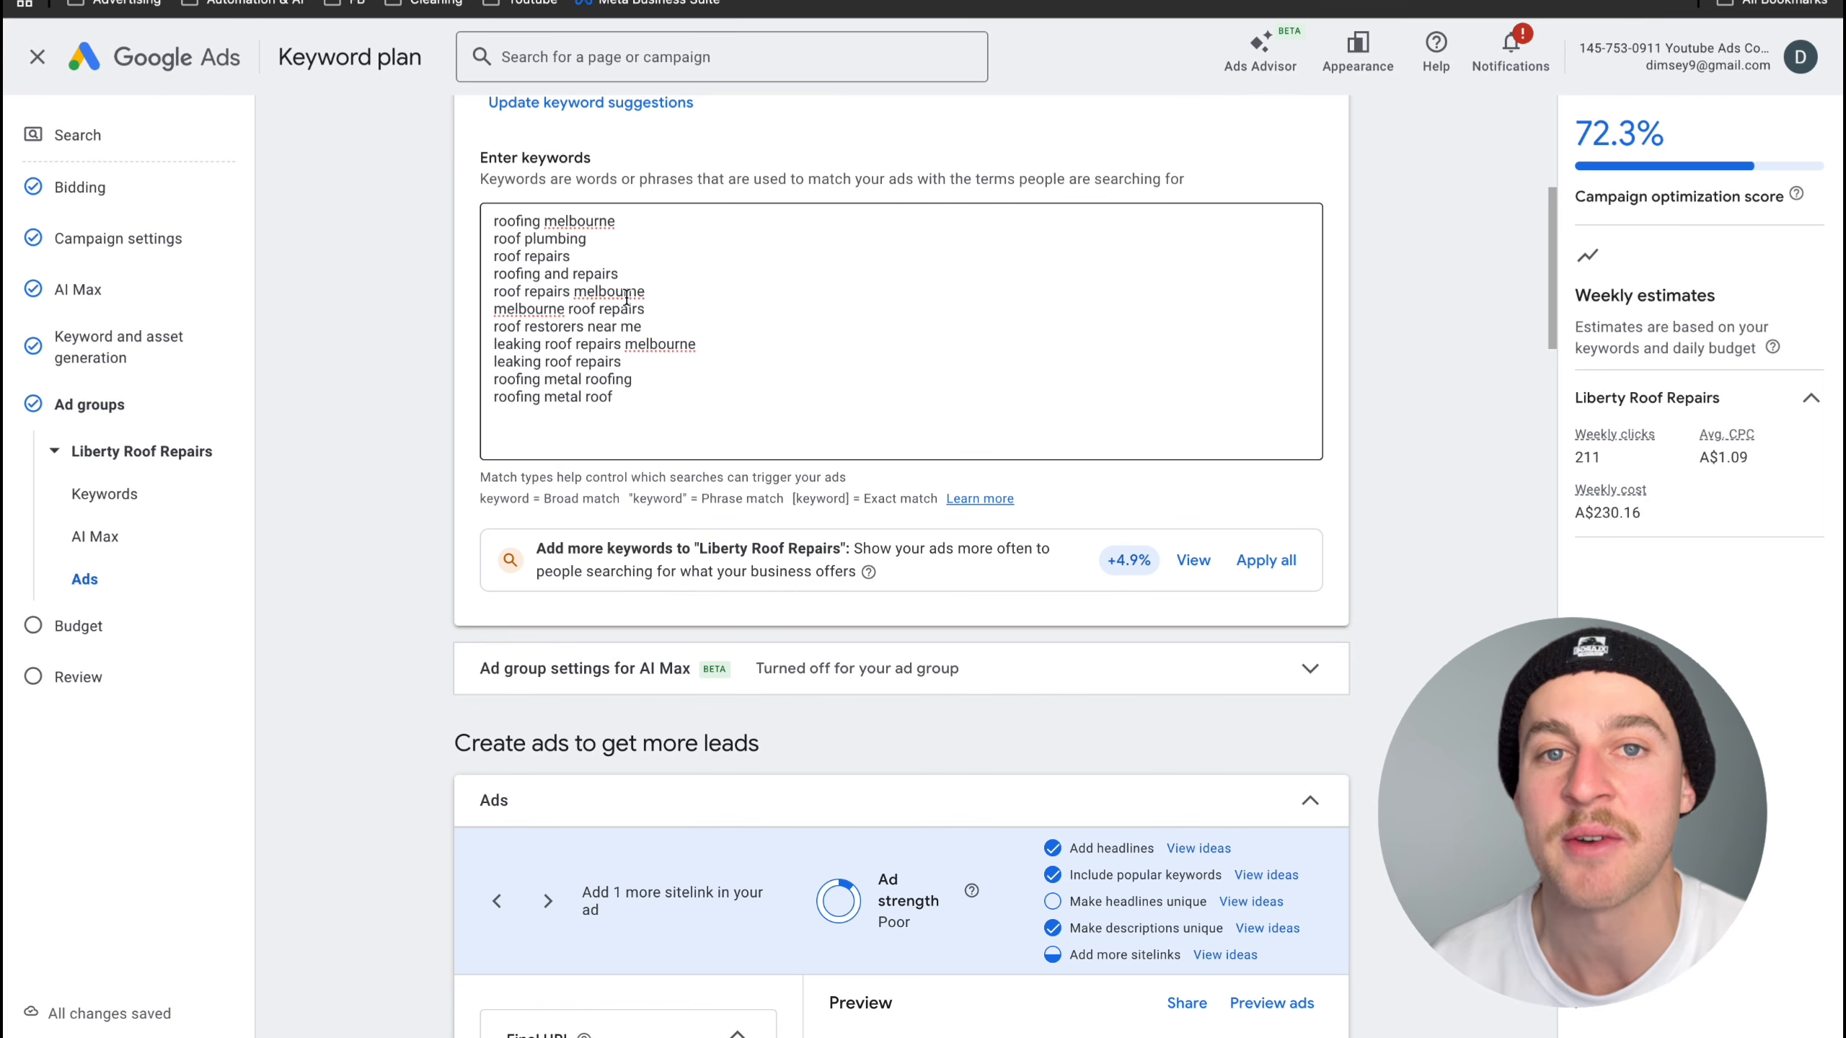
{"action": "scroll", "coordinate": [626, 297], "scroll_direction": "down", "scroll_amount": 2}
{"action": "scroll", "coordinate": [627, 296], "scroll_direction": "up", "scroll_amount": 1}
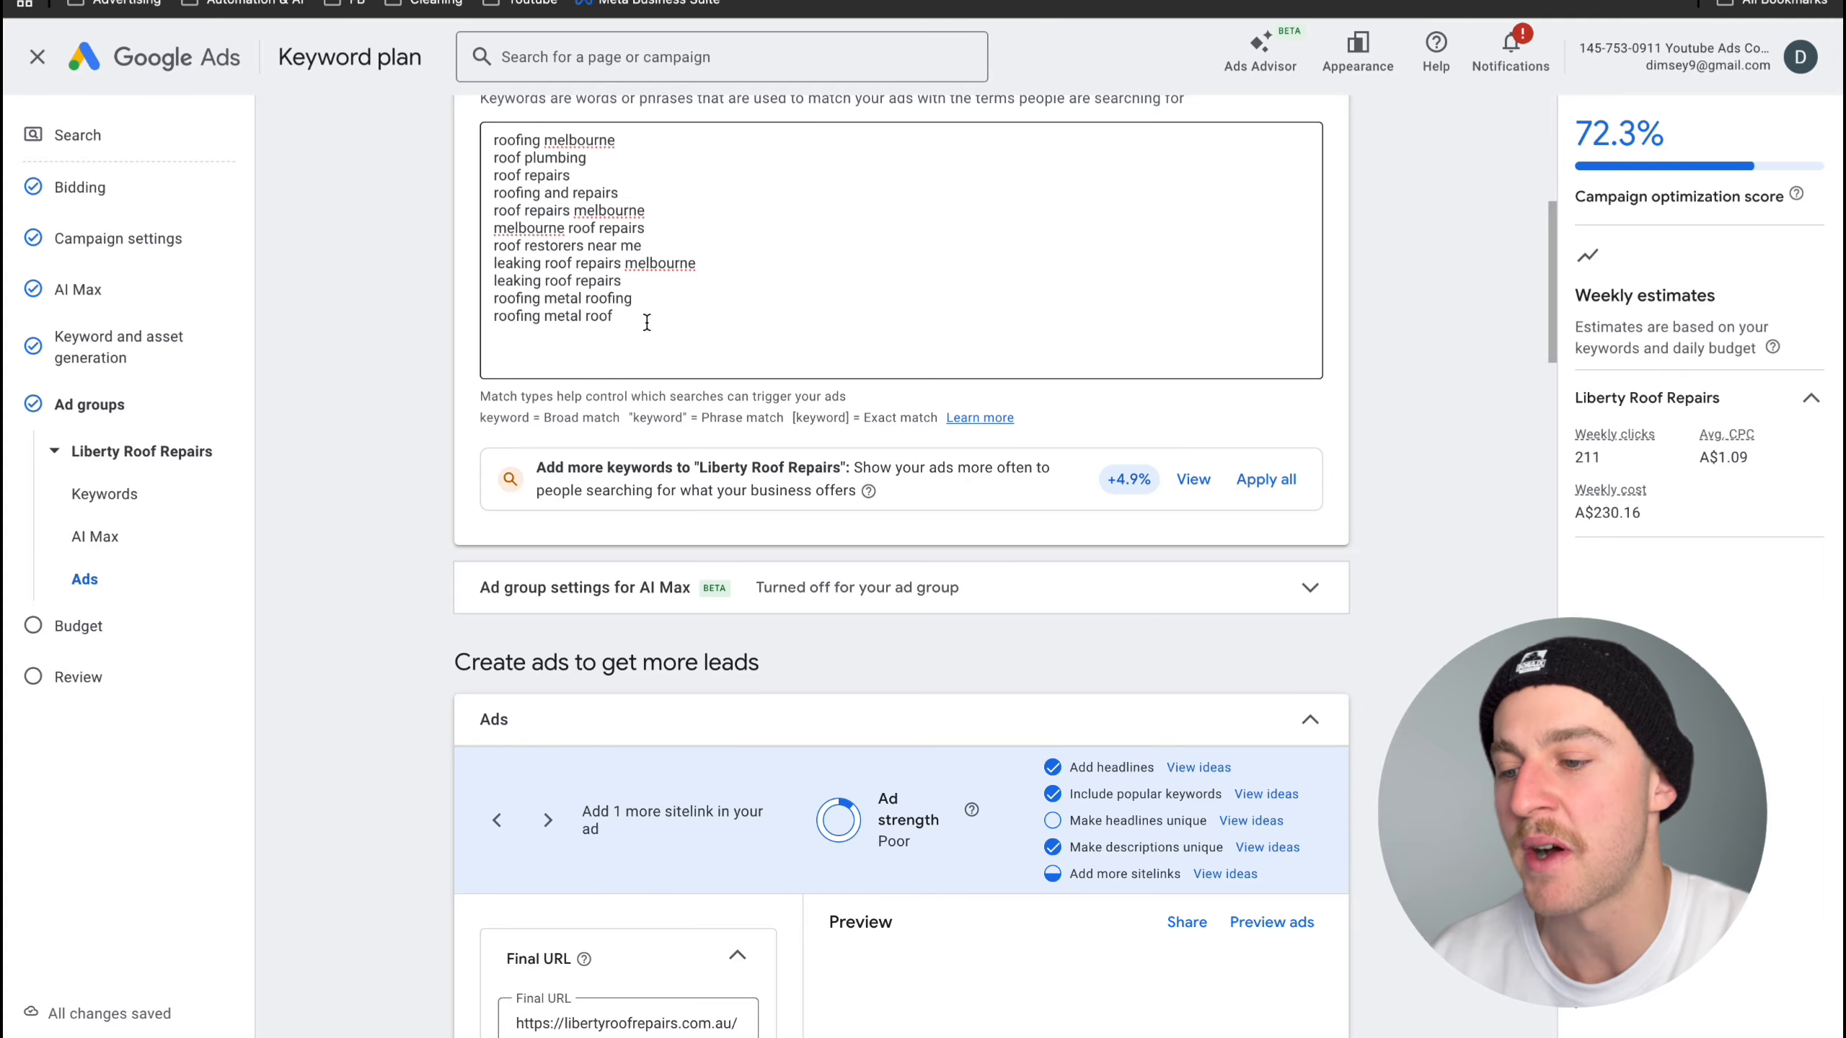
{"action": "left_click_drag", "start_coordinate": [647, 323], "coordinate": [465, 296]}
{"action": "key", "text": "BackSpace"}
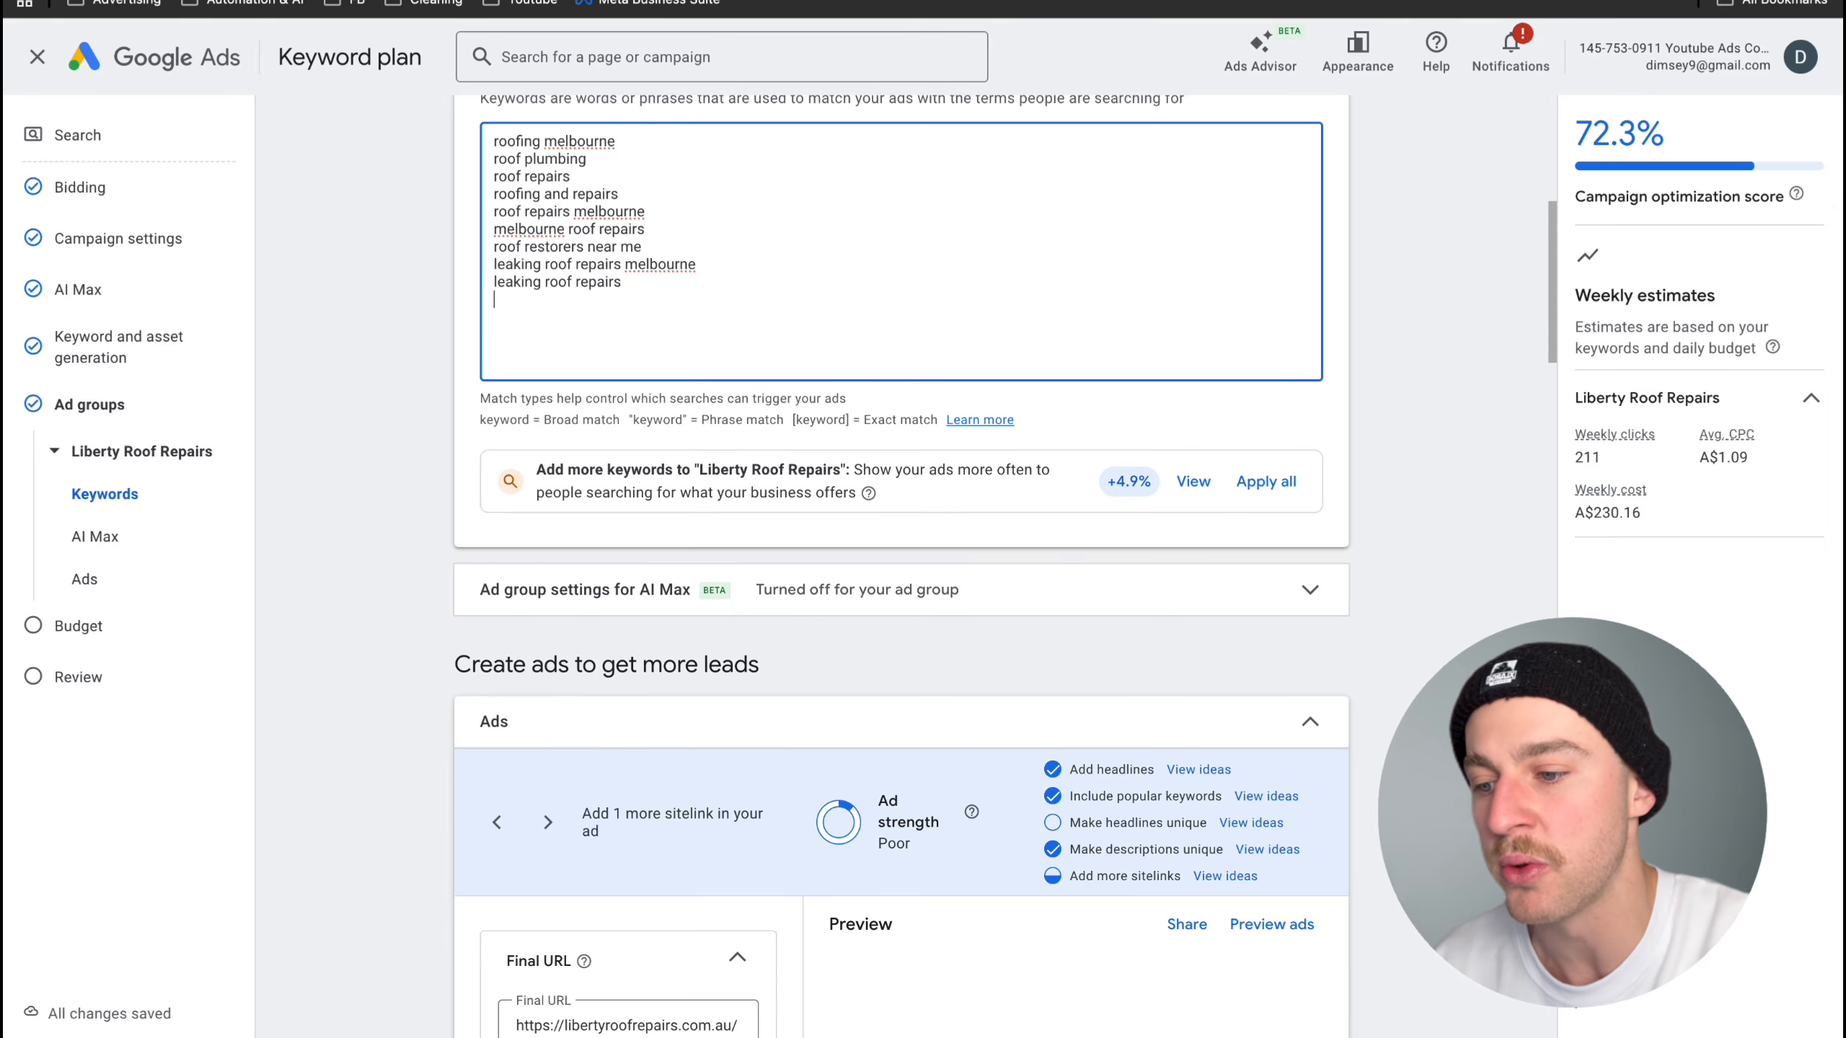
{"action": "left_click_drag", "start_coordinate": [666, 263], "coordinate": [476, 251]}
{"action": "left_click", "coordinate": [559, 255]}
- Add three suggested square roof photos from the website (blue tarp, roof tiles, timber framing) to the campaign and save the selection
{"action": "scroll", "coordinate": [800, 510], "scroll_direction": "down", "scroll_amount": 9}
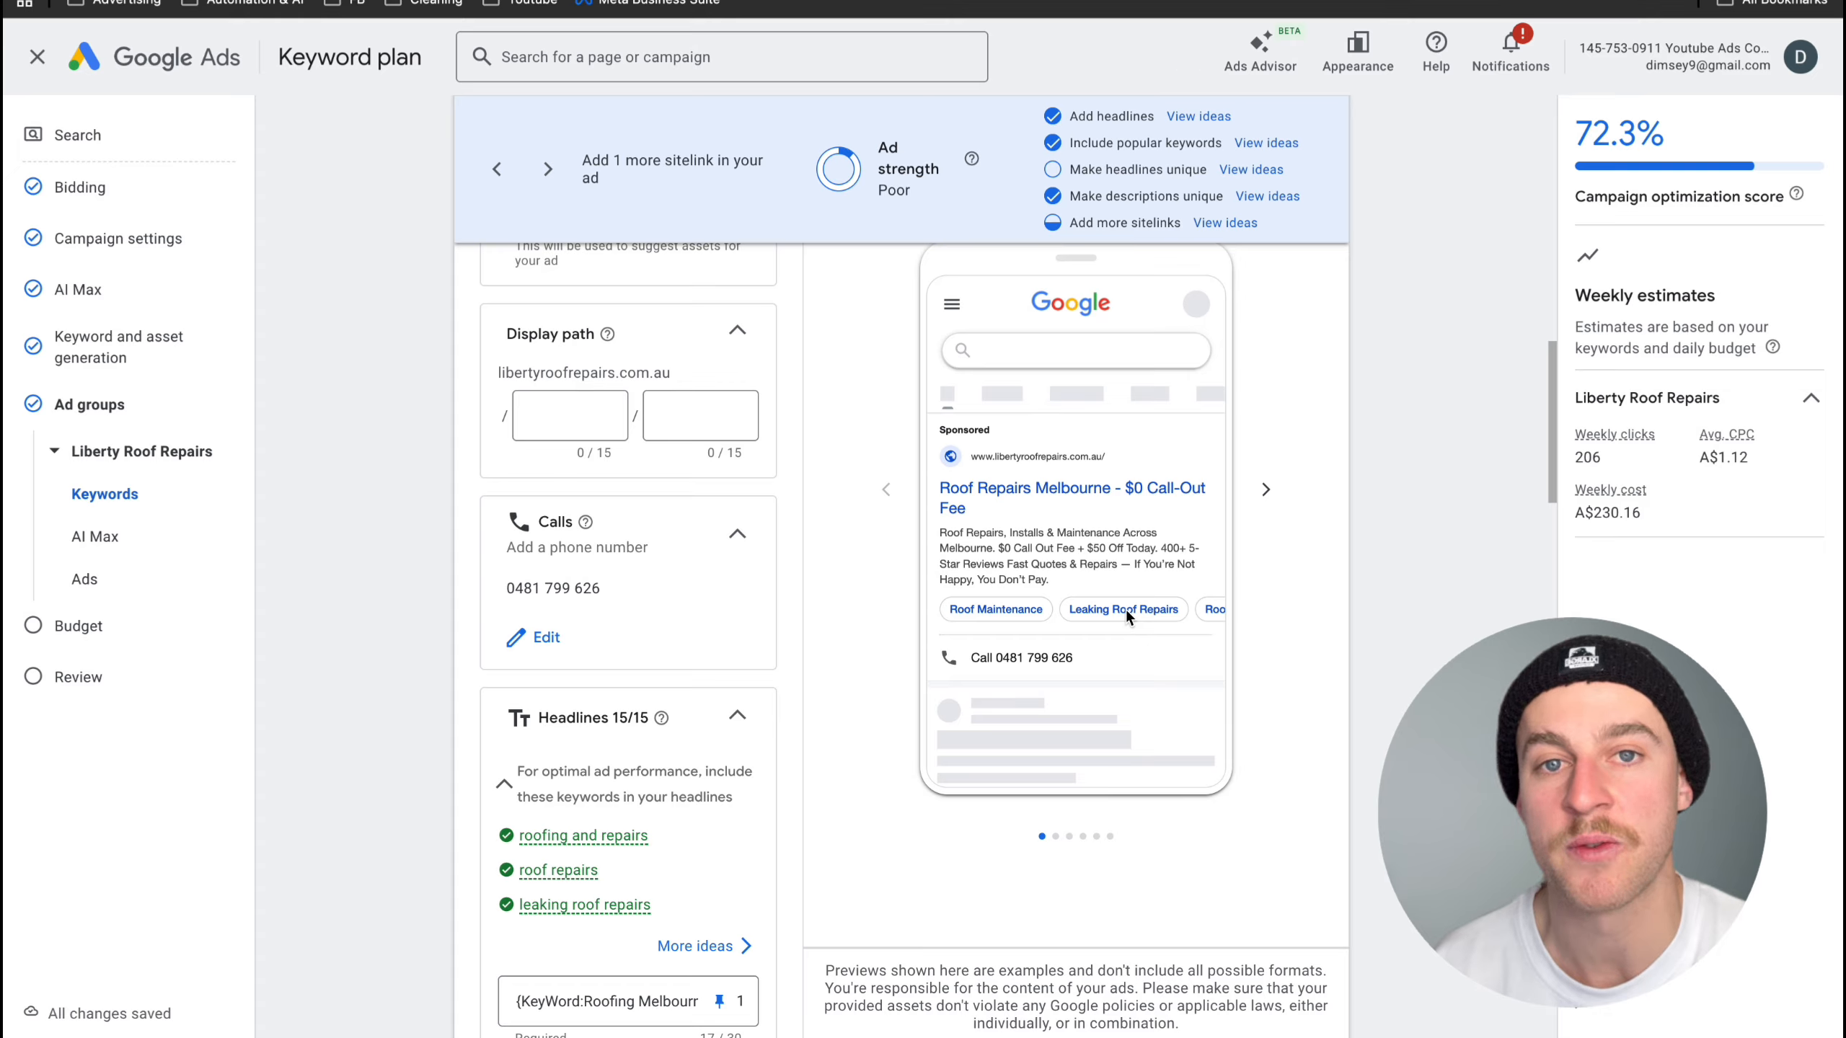
{"action": "scroll", "coordinate": [788, 639], "scroll_direction": "down", "scroll_amount": 2}
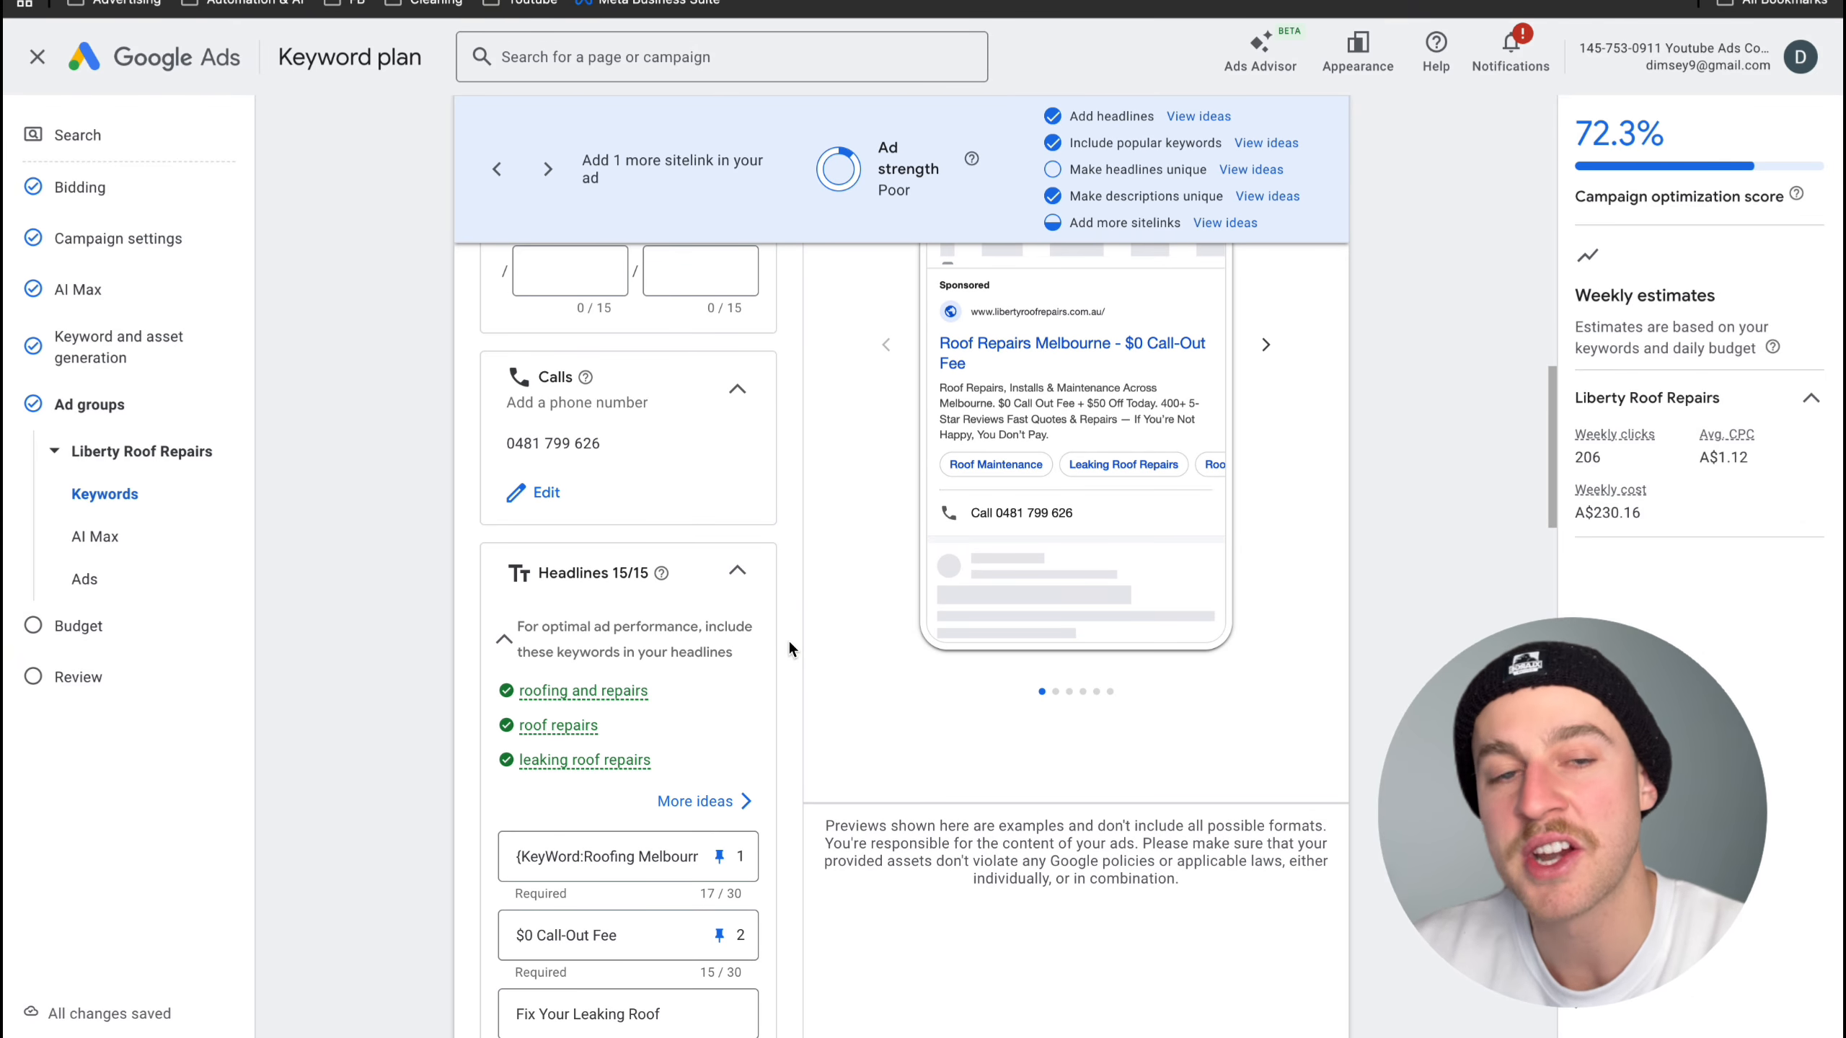
{"action": "scroll", "coordinate": [788, 639], "scroll_direction": "down", "scroll_amount": 20}
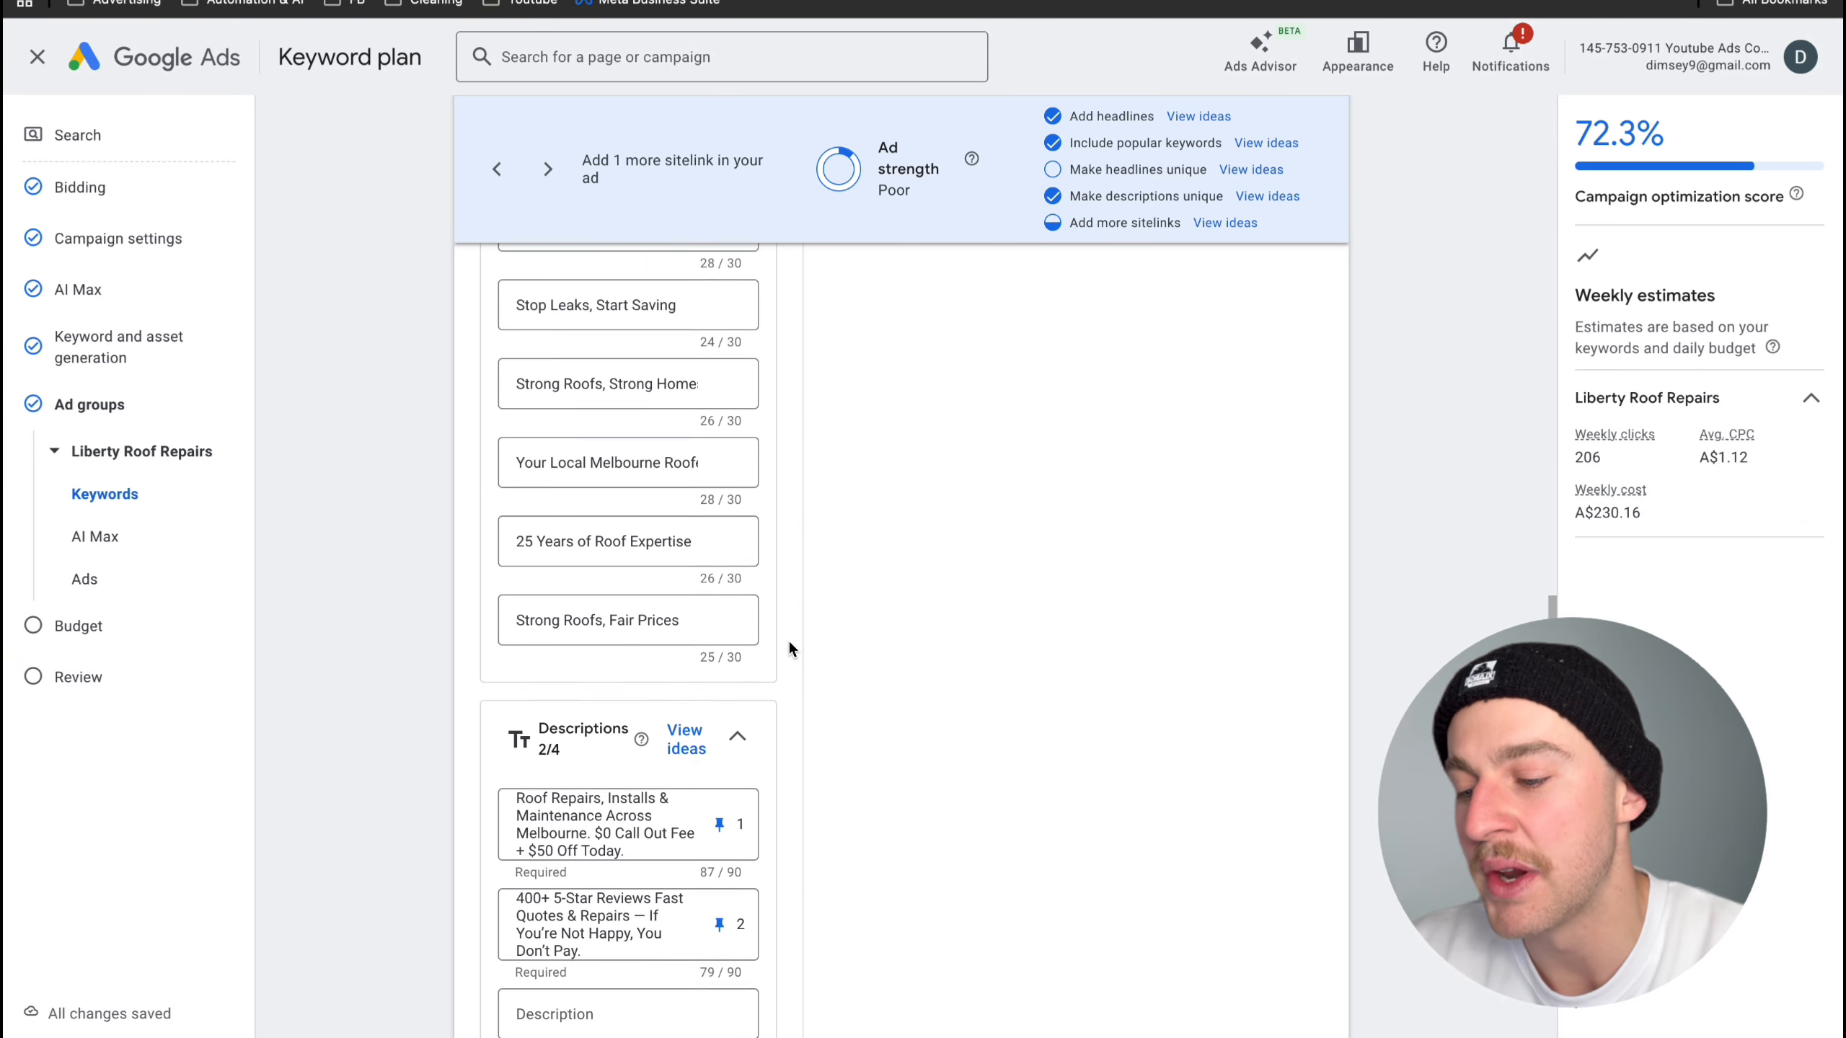
{"action": "scroll", "coordinate": [788, 639], "scroll_direction": "down", "scroll_amount": 4}
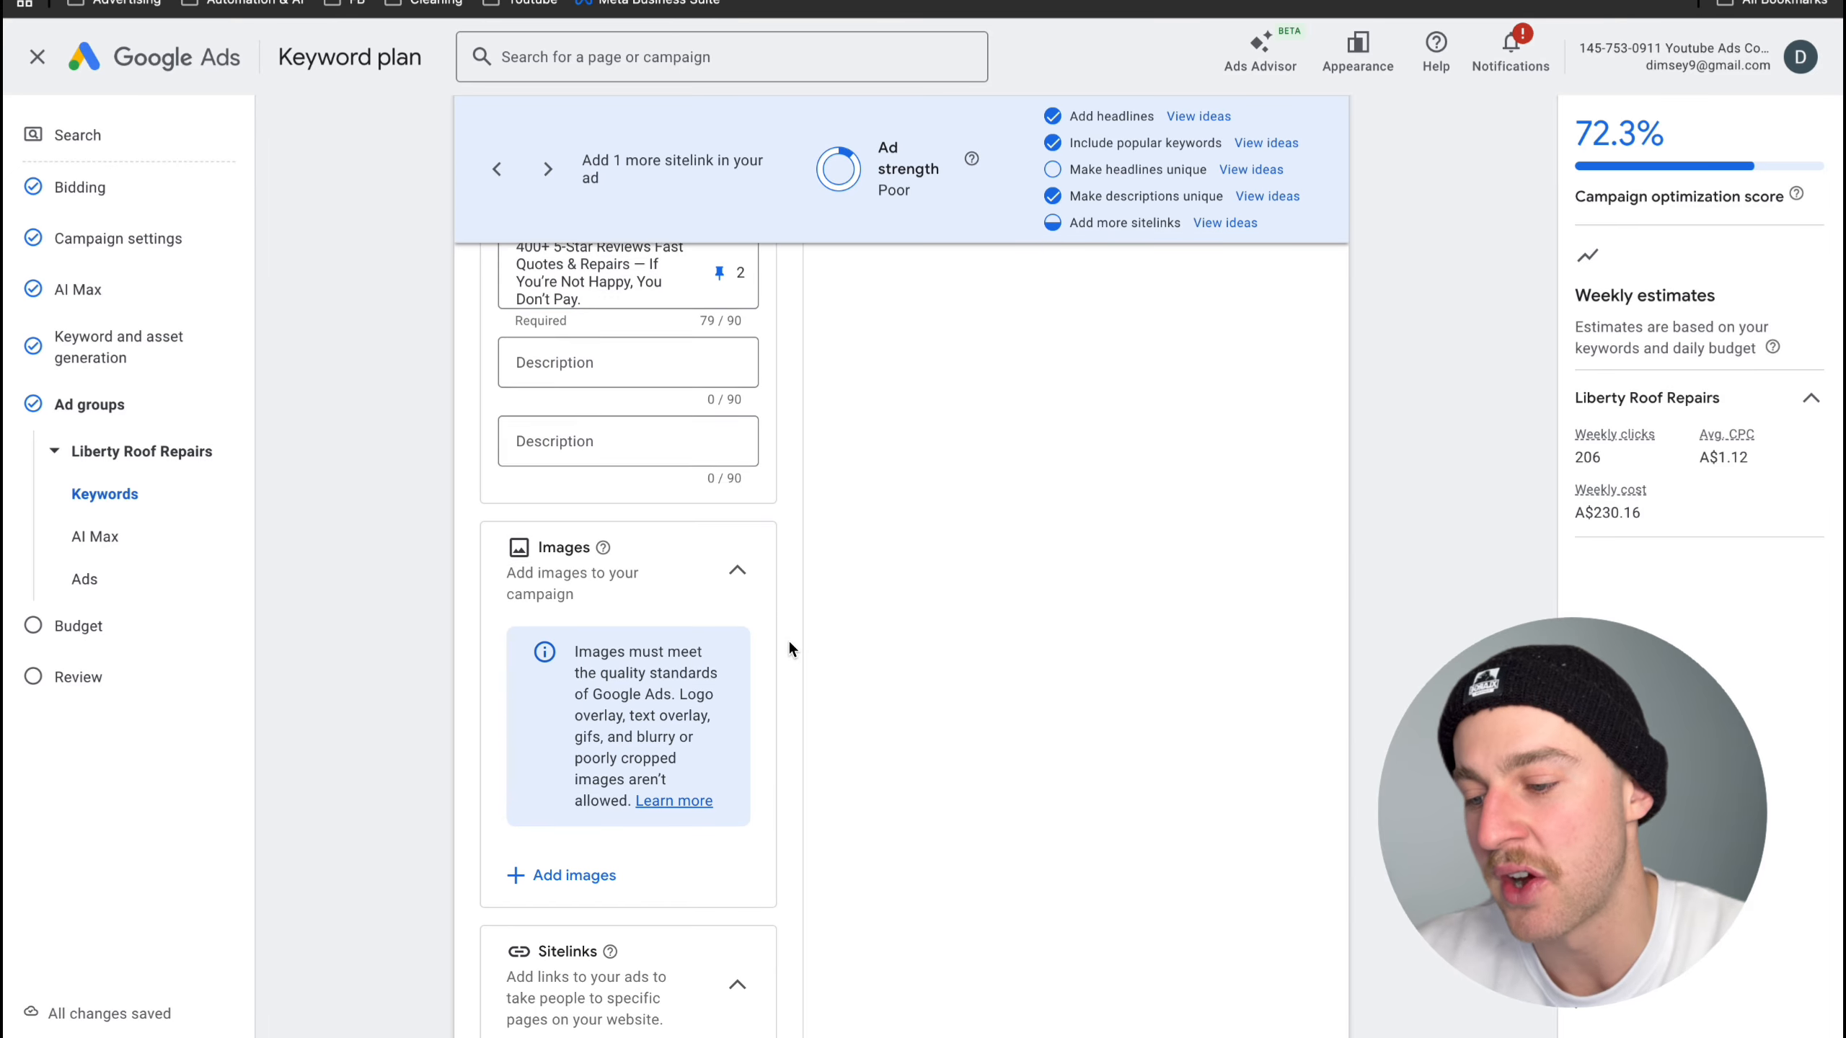
{"action": "left_click", "coordinate": [587, 862]}
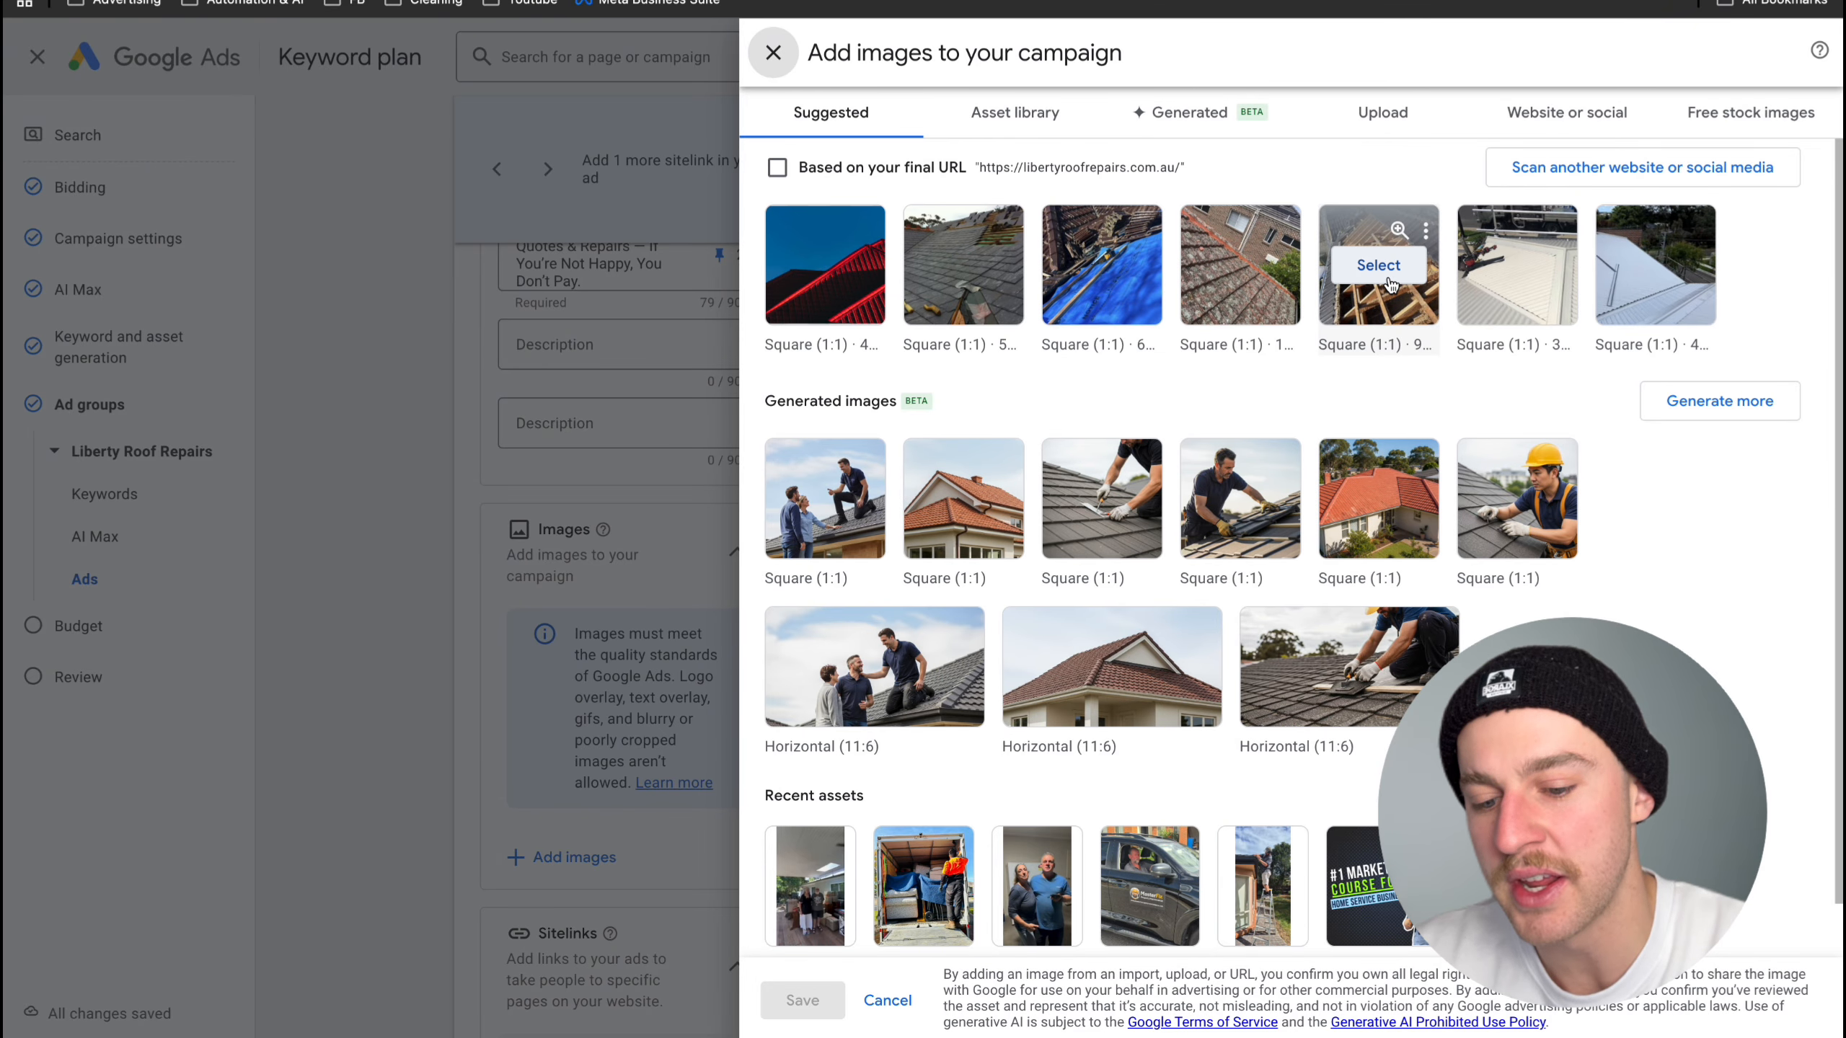
{"action": "left_click", "coordinate": [1378, 265]}
{"action": "left_click", "coordinate": [1240, 265]}
{"action": "left_click", "coordinate": [1133, 266]}
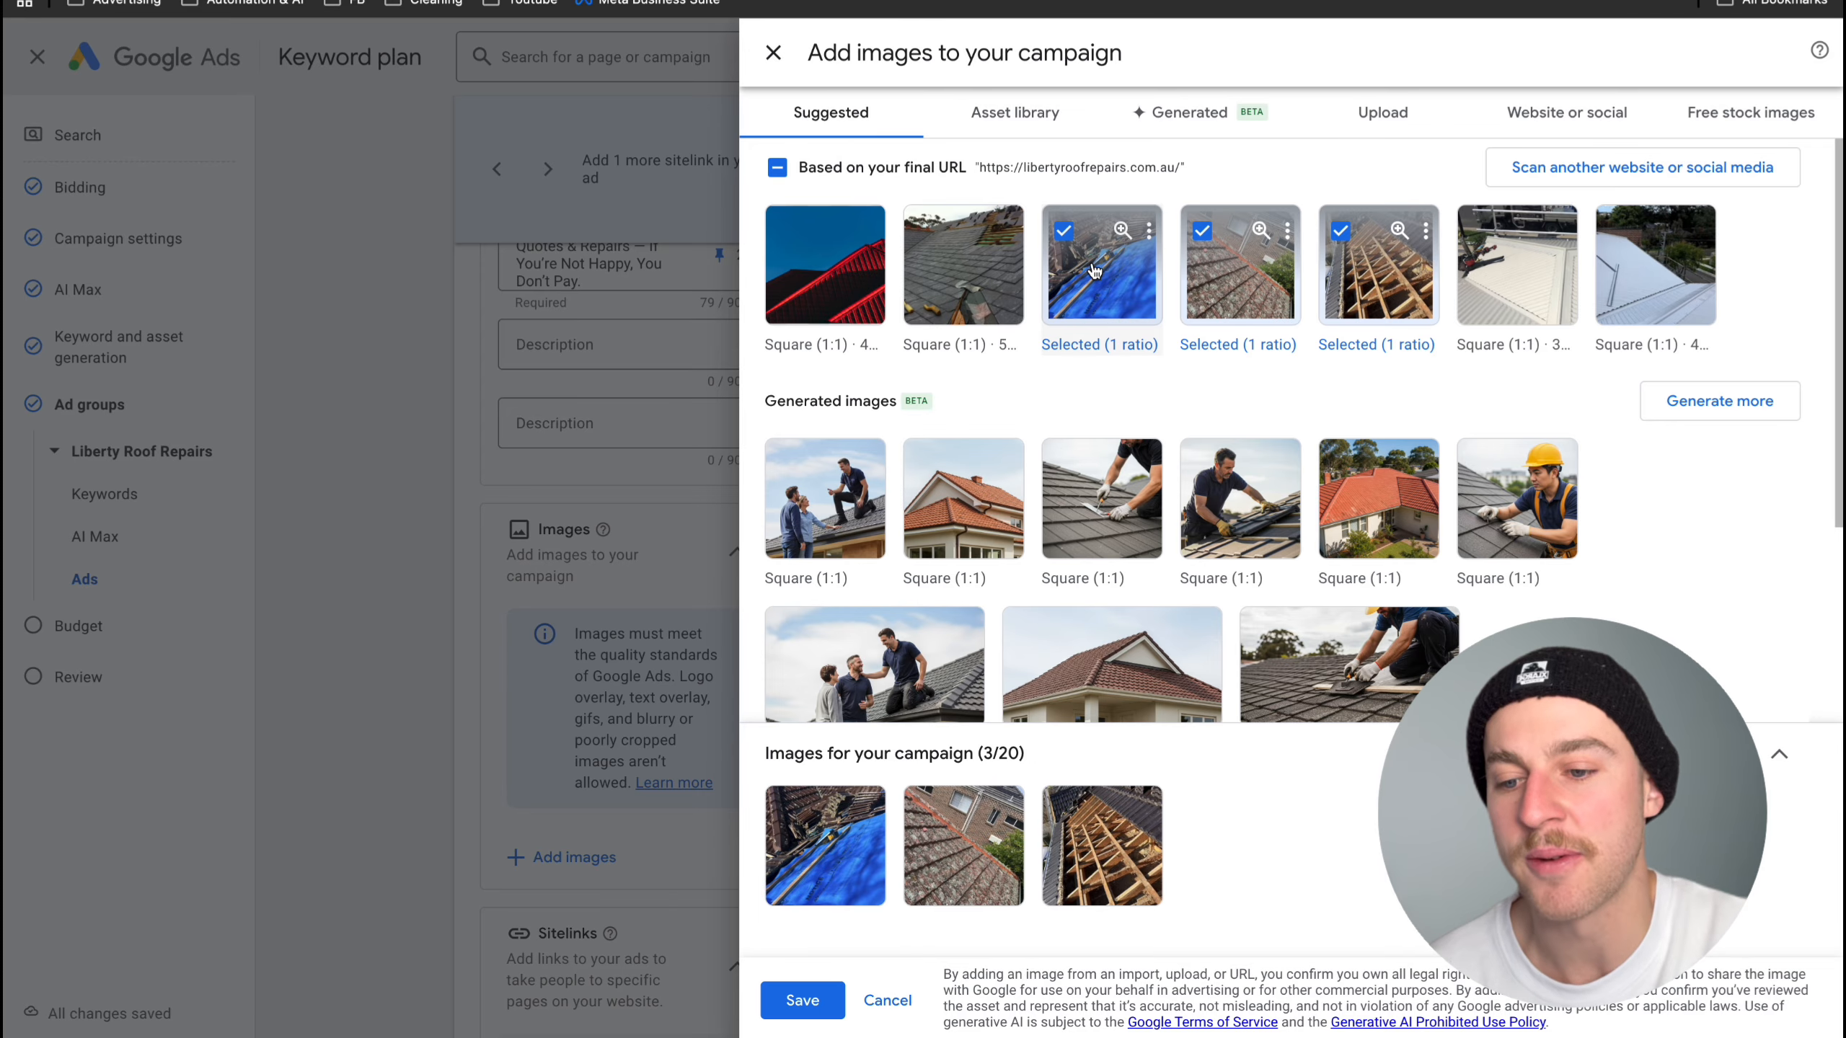
{"action": "scroll", "coordinate": [1095, 270], "scroll_direction": "down", "scroll_amount": 2}
{"action": "left_click", "coordinate": [794, 1014]}
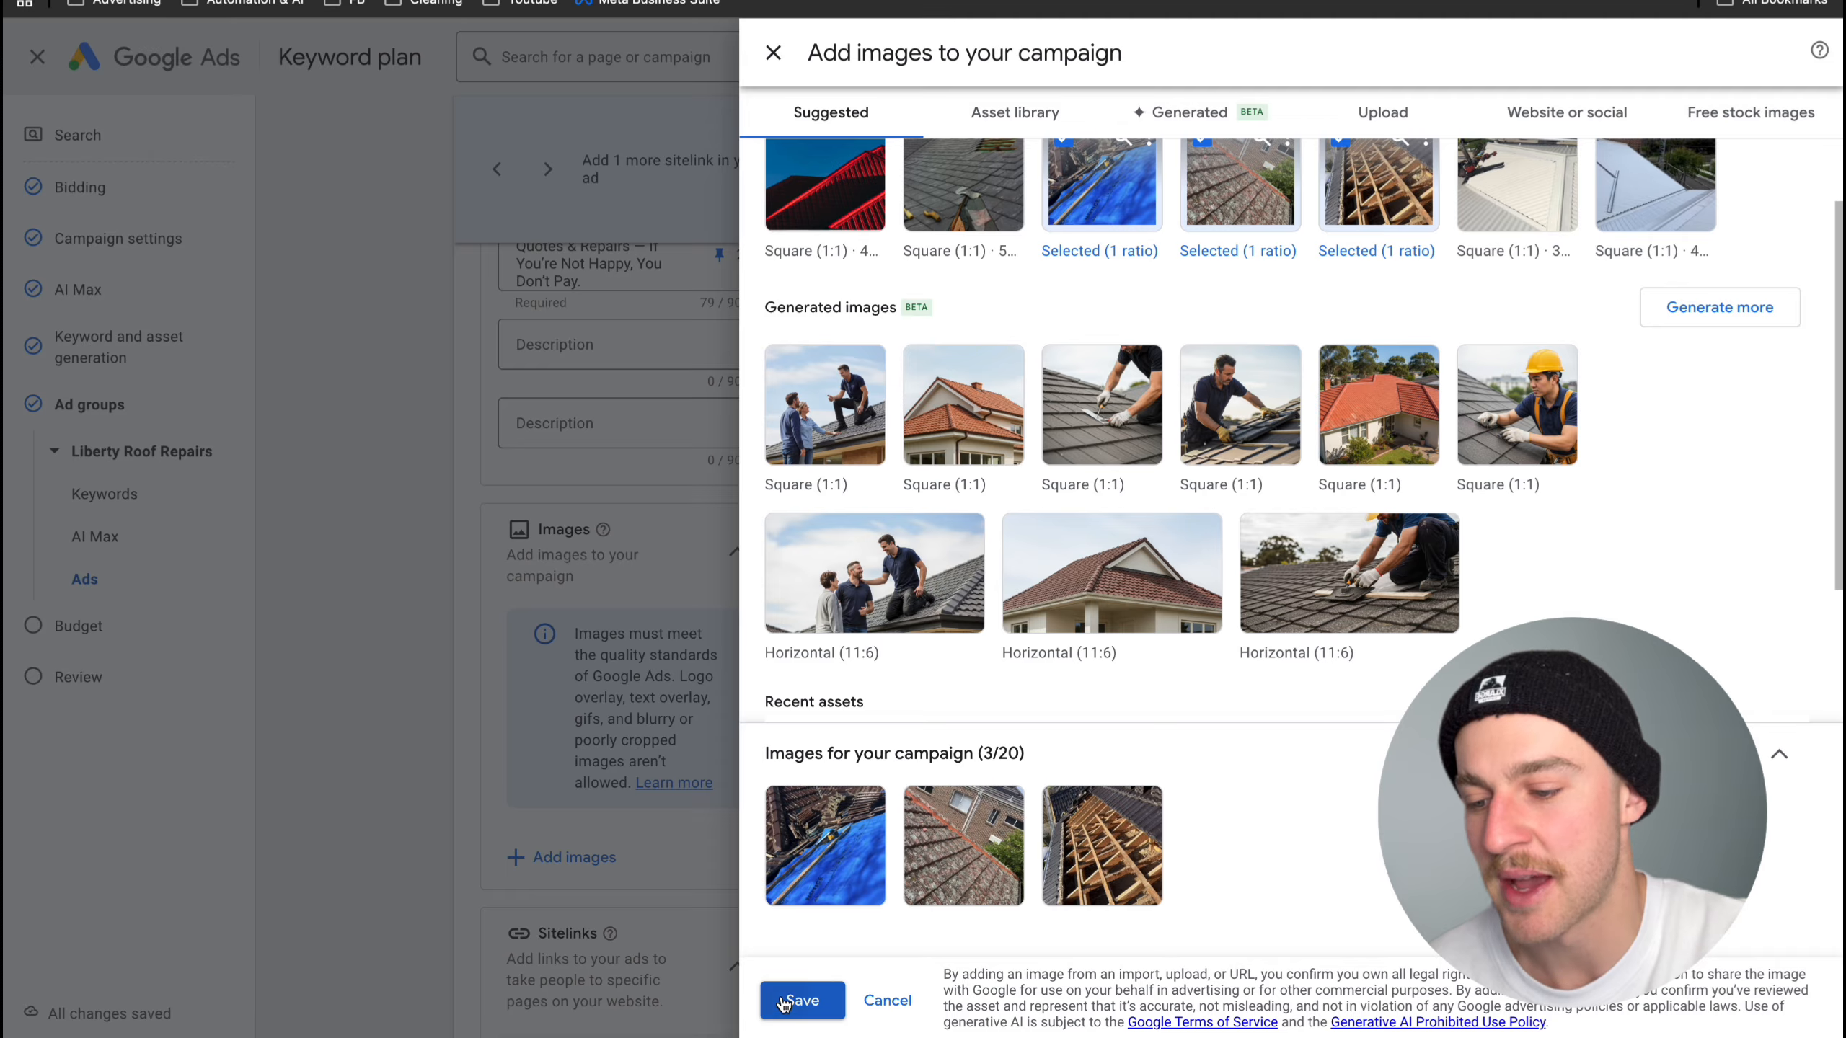
- Check the sitelinks and additional asset types, then save the ad group and proceed to the campaign budget
{"action": "scroll", "coordinate": [676, 819], "scroll_direction": "down", "scroll_amount": 5}
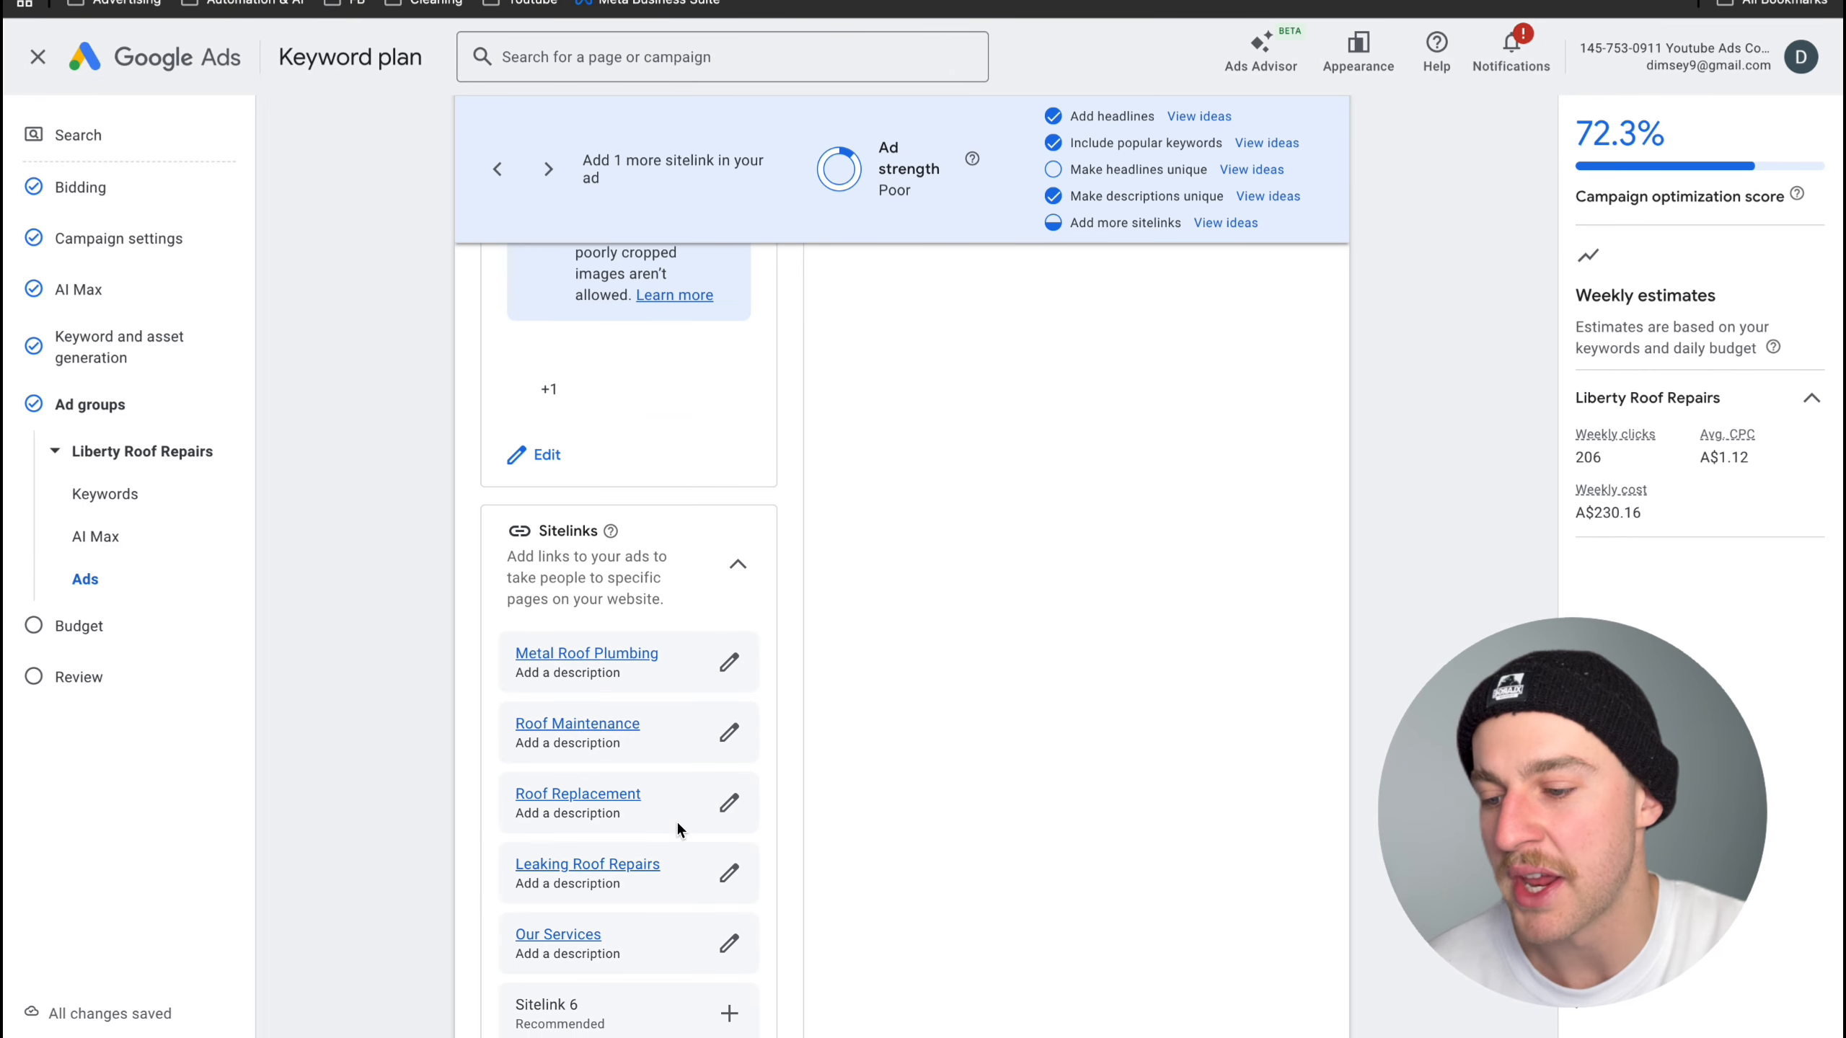
{"action": "scroll", "coordinate": [676, 819], "scroll_direction": "down", "scroll_amount": 2}
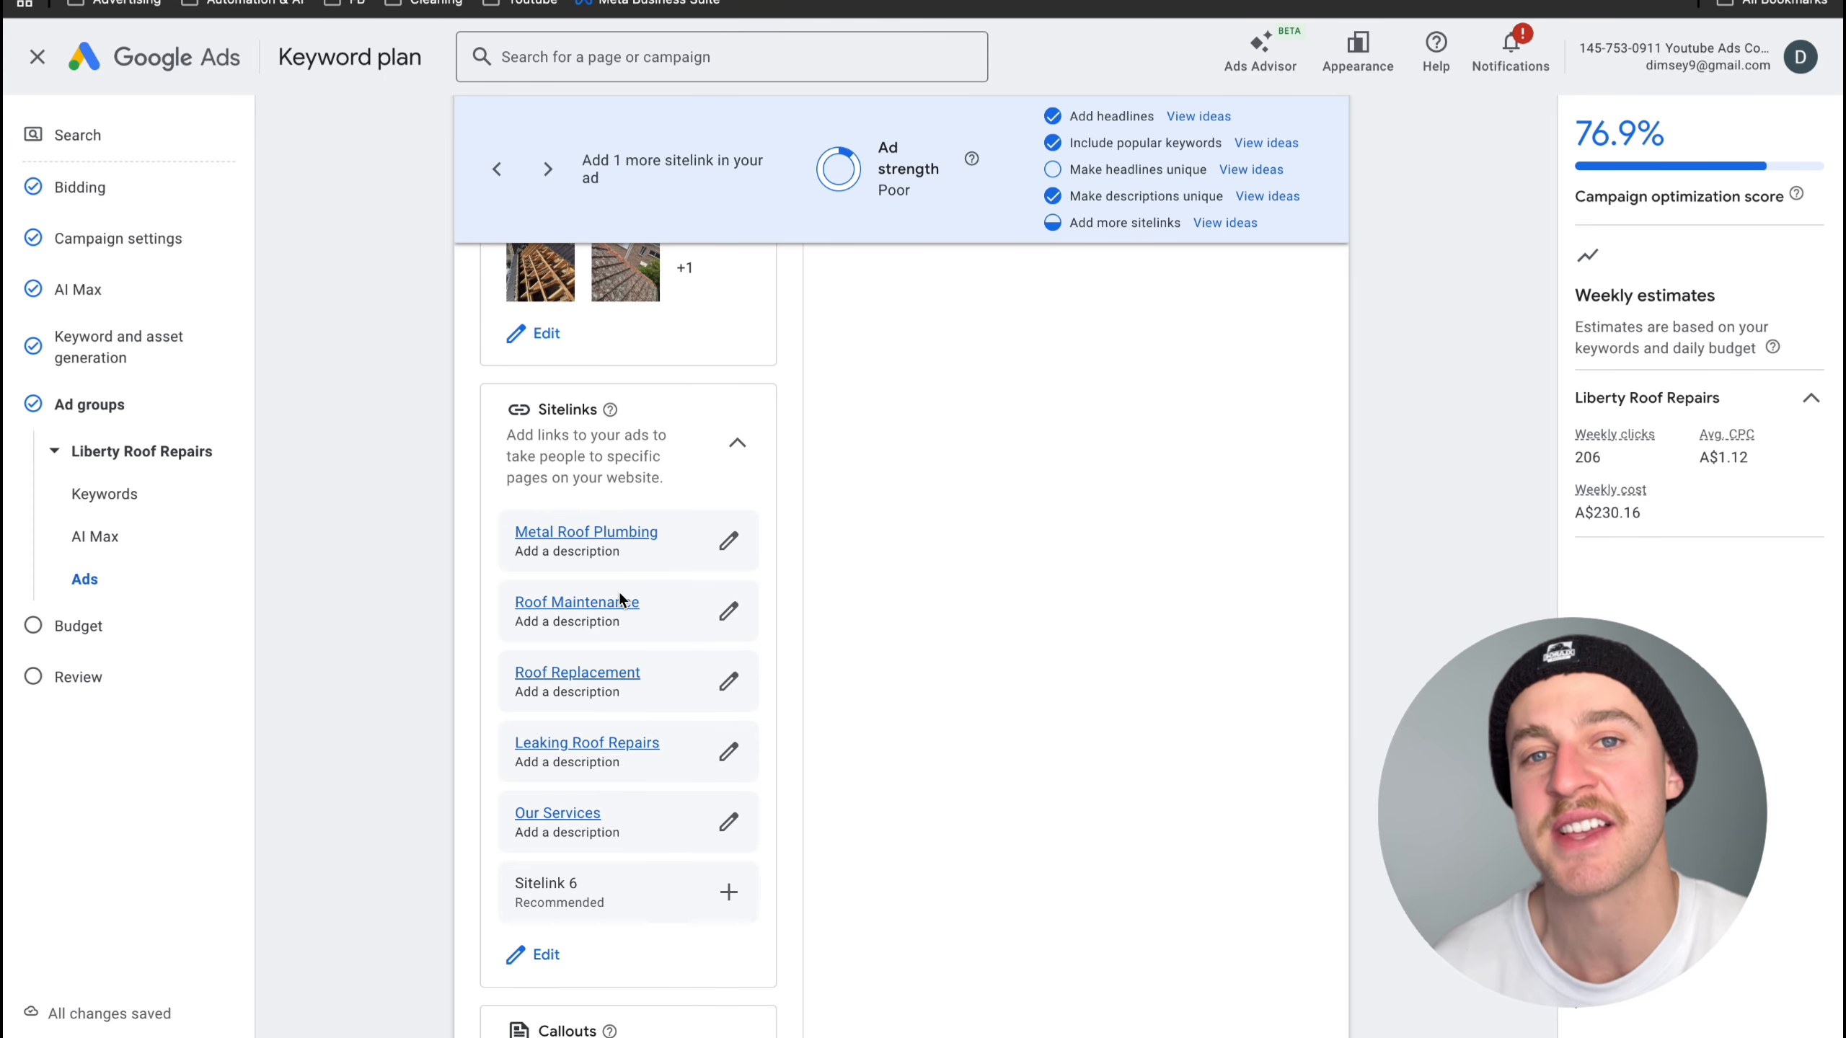
{"action": "scroll", "coordinate": [745, 687], "scroll_direction": "down", "scroll_amount": 5}
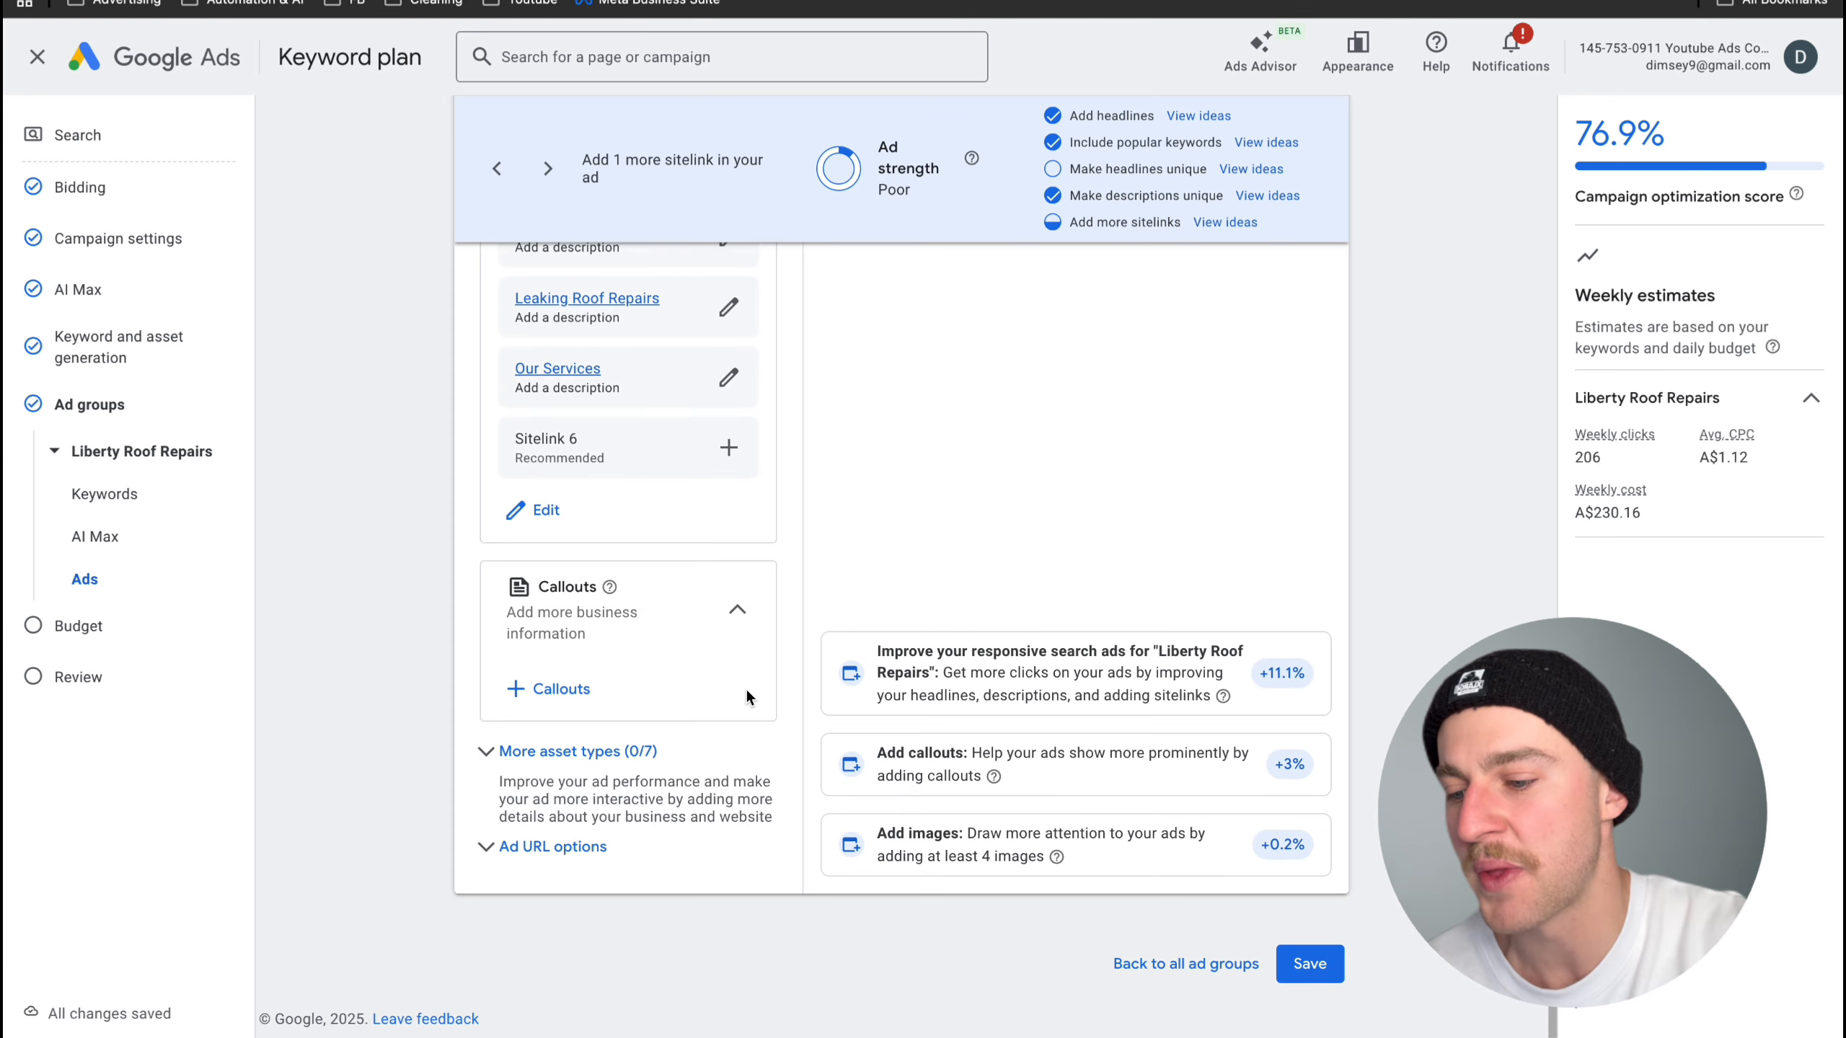
{"action": "left_click", "coordinate": [542, 753]}
{"action": "scroll", "coordinate": [539, 748], "scroll_direction": "down", "scroll_amount": 8}
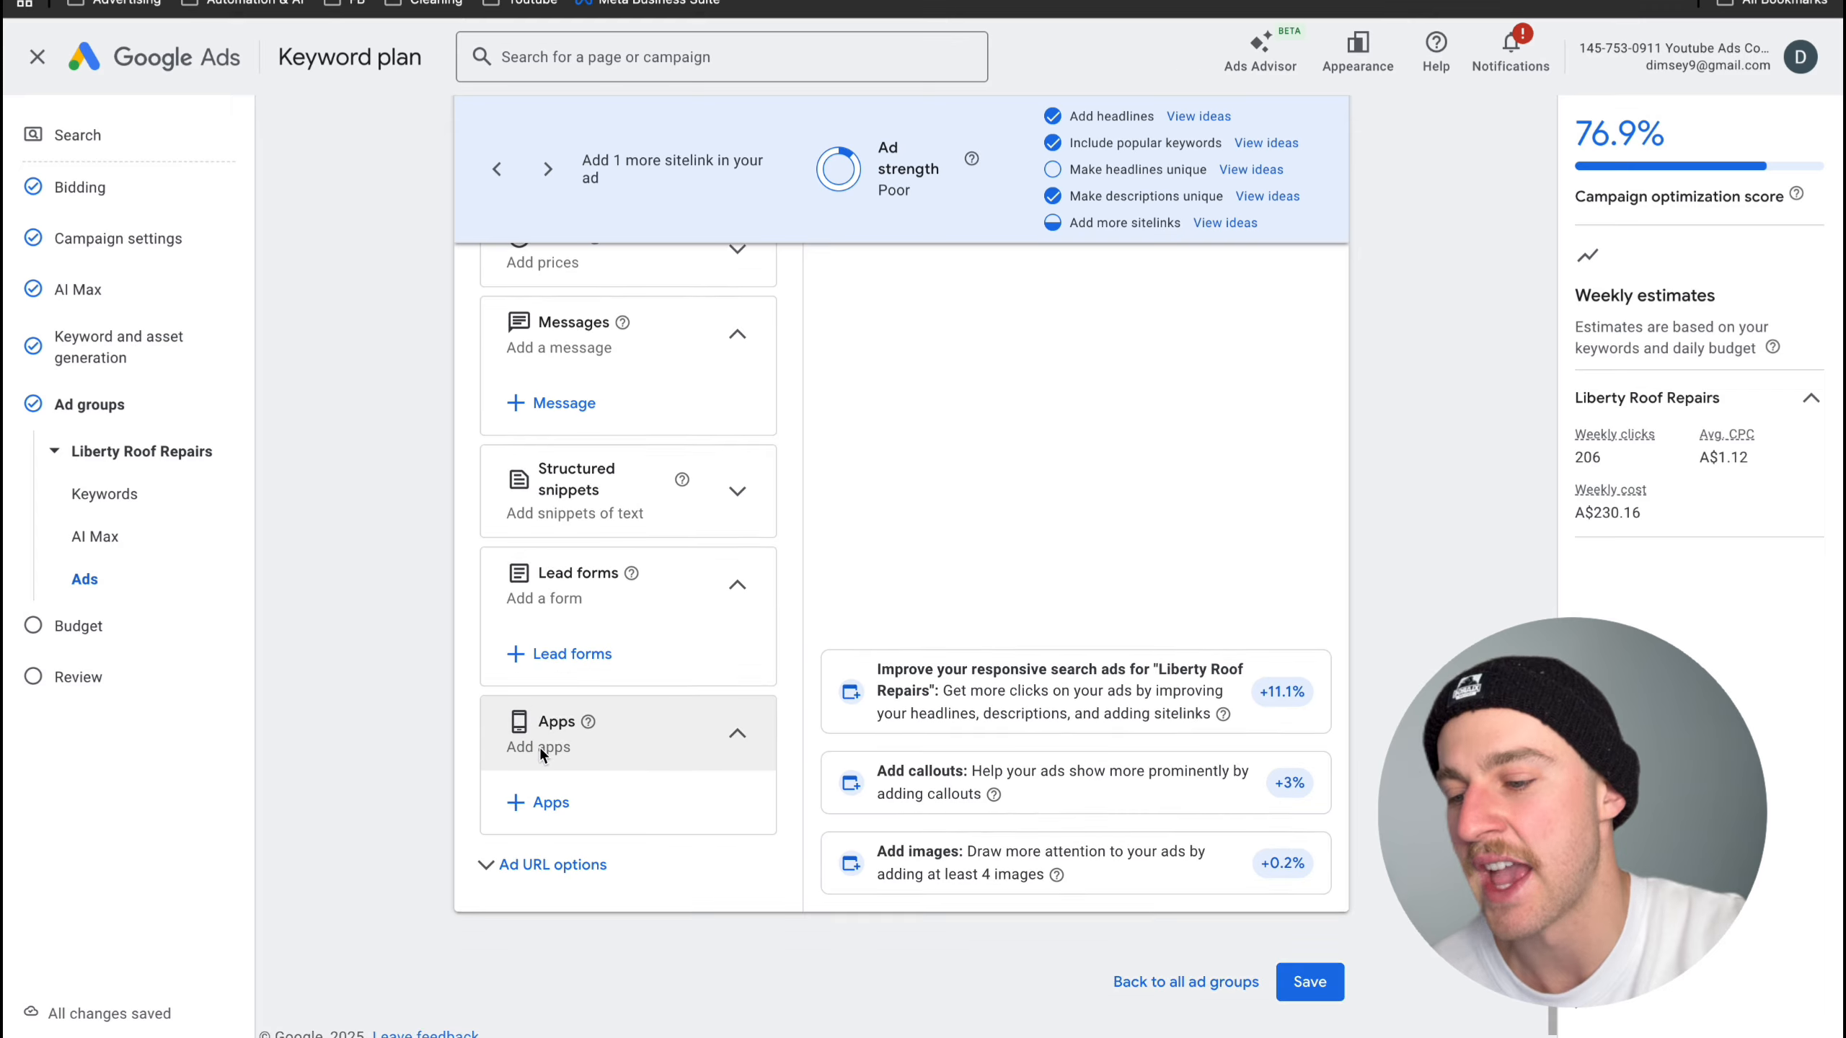
{"action": "scroll", "coordinate": [539, 748], "scroll_direction": "up", "scroll_amount": 1}
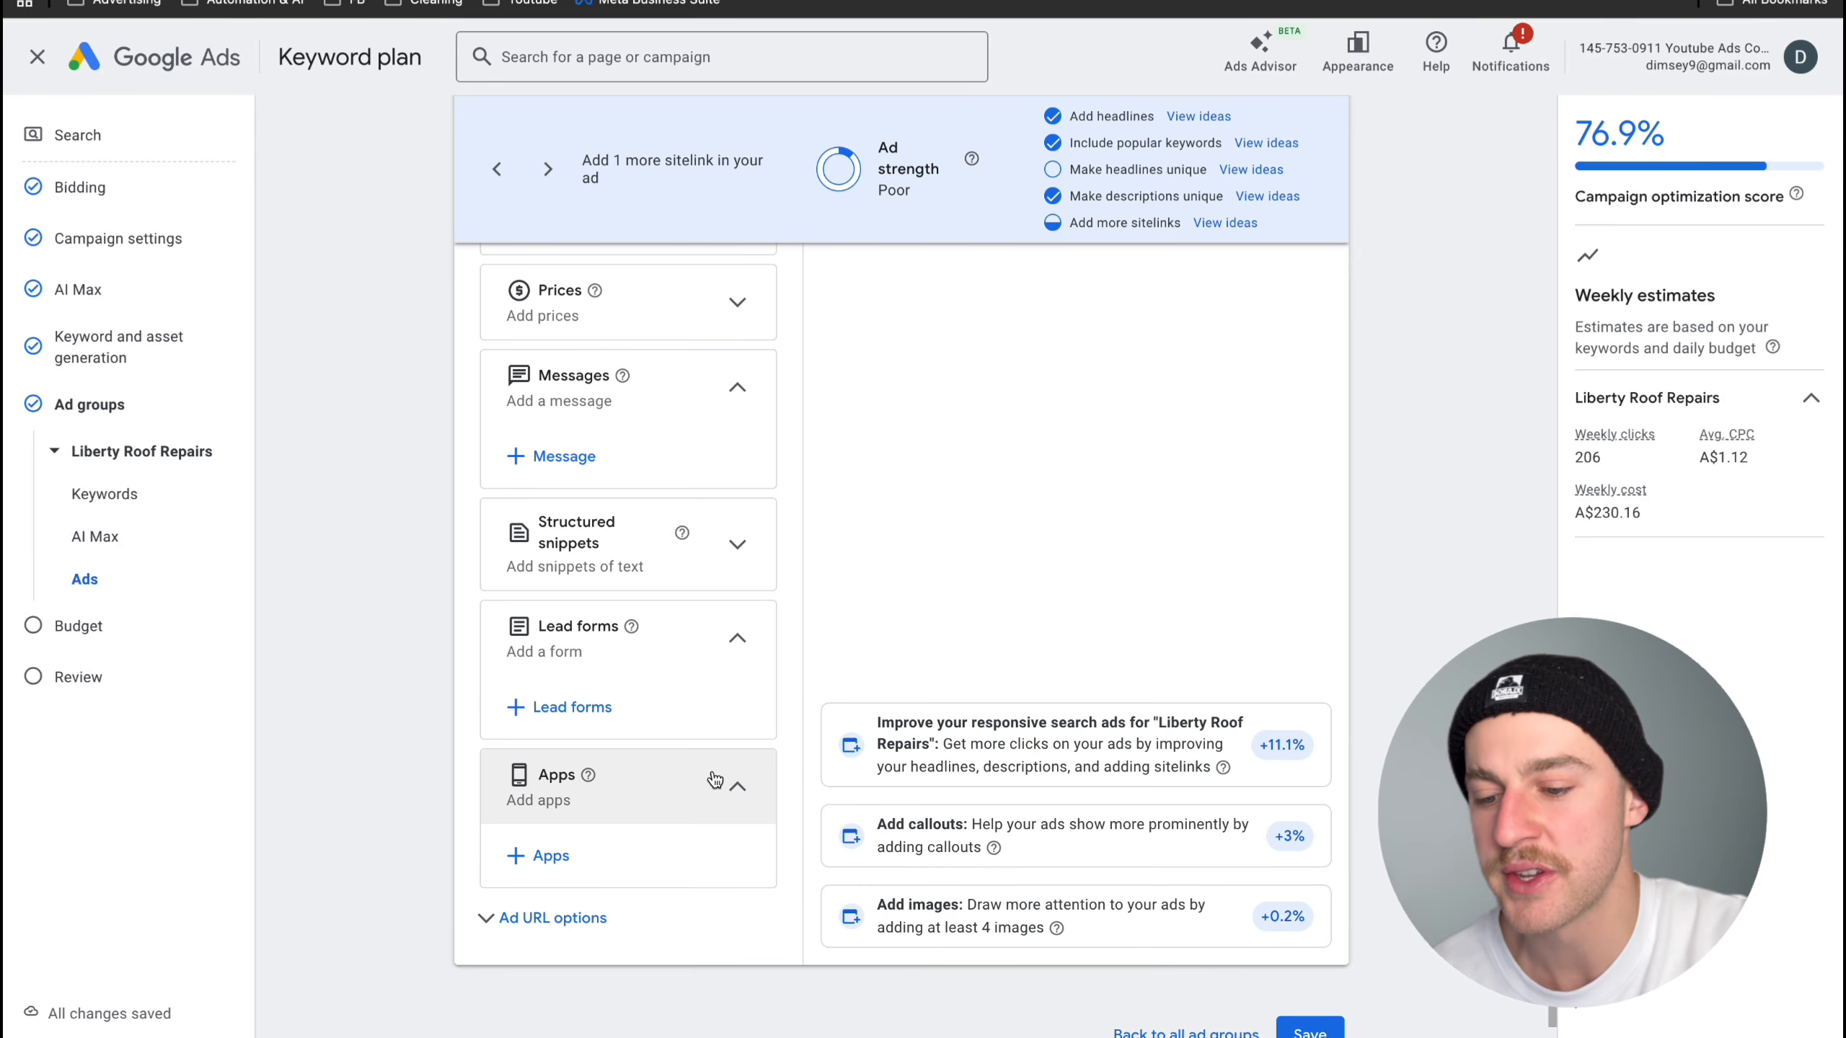
{"action": "scroll", "coordinate": [753, 772], "scroll_direction": "down", "scroll_amount": 2}
{"action": "left_click", "coordinate": [1317, 964]}
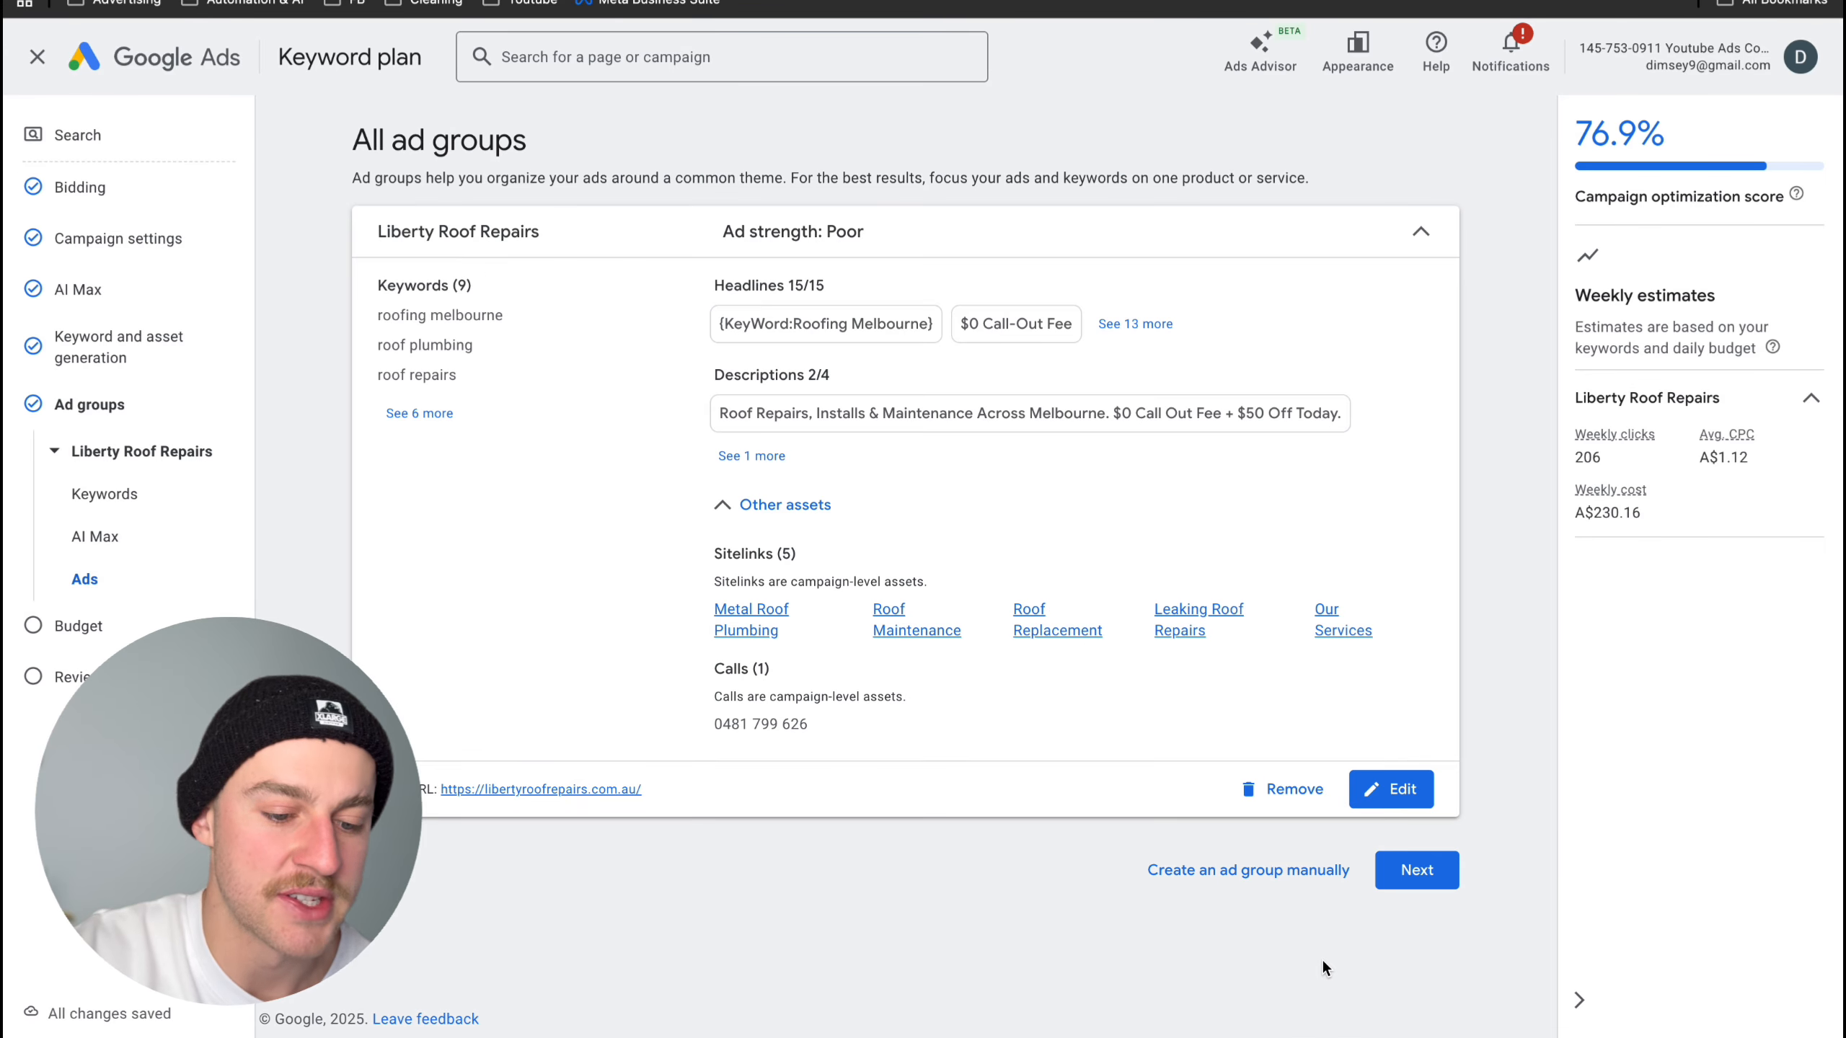
{"action": "left_click", "coordinate": [1417, 871]}
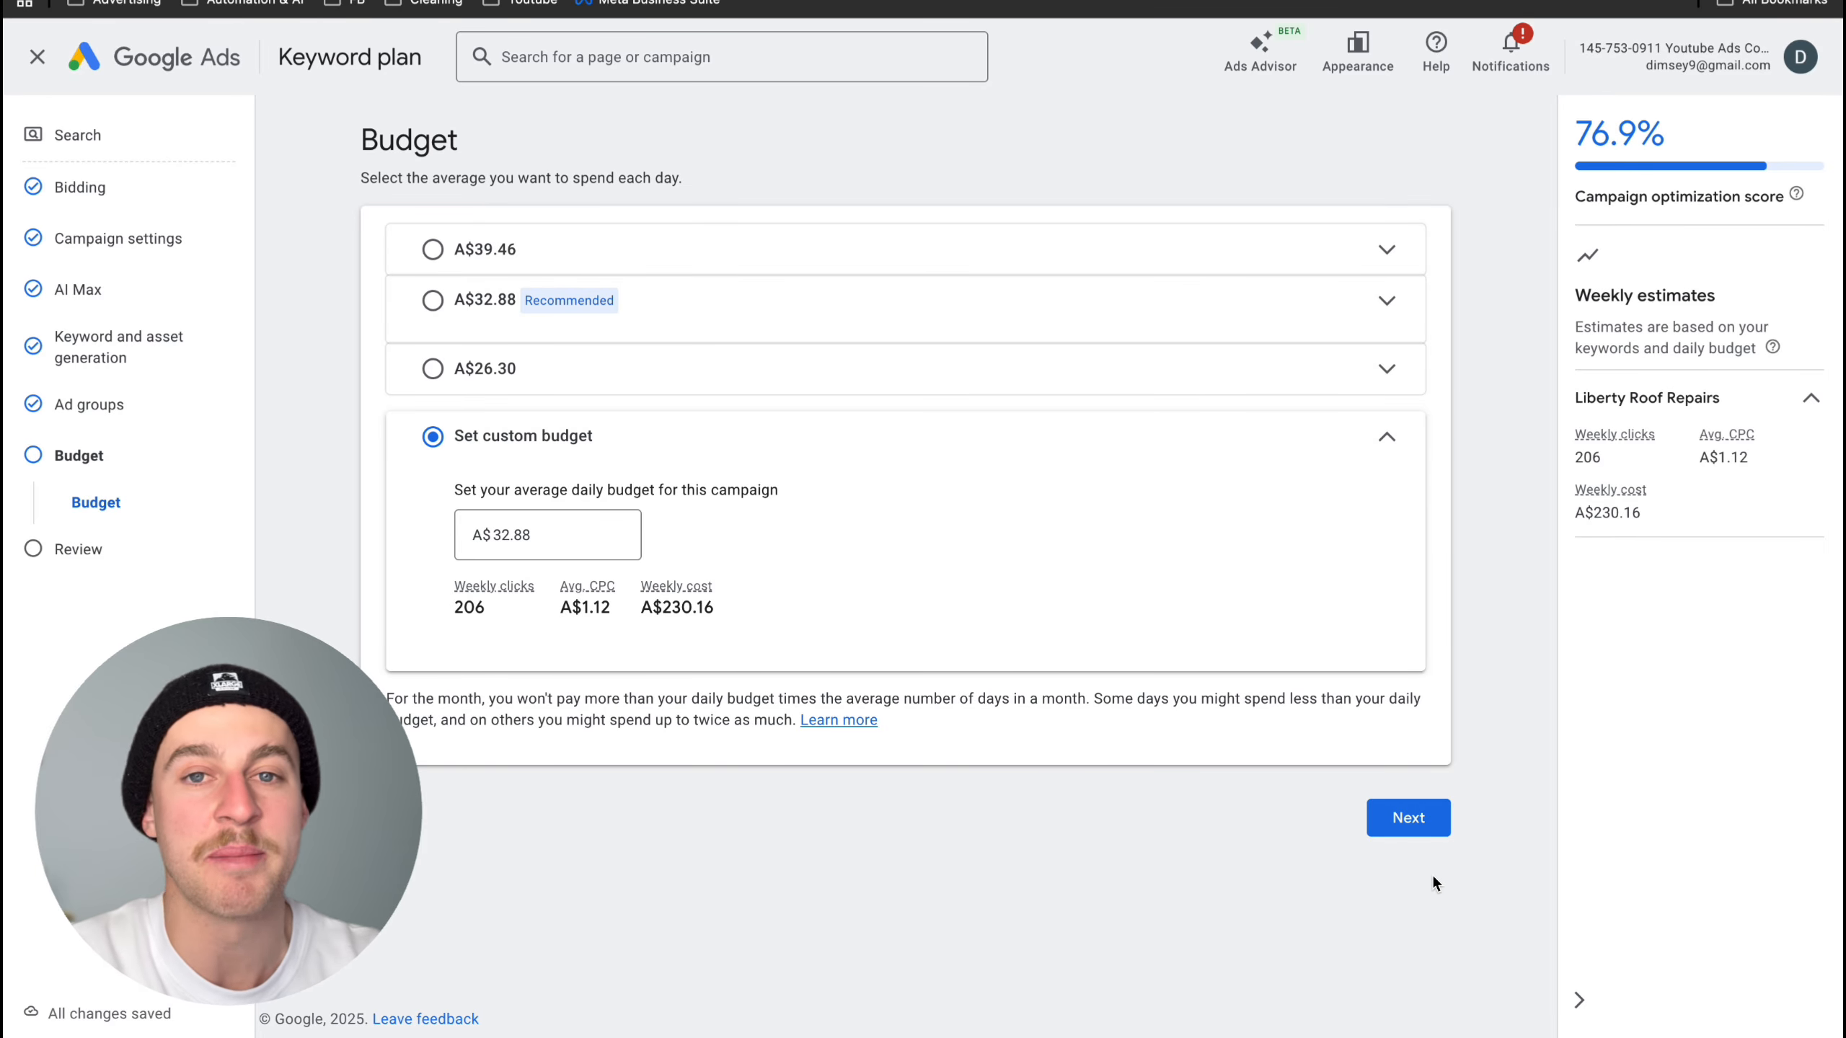
- Set the custom average daily budget to A$5.00 and proceed to the campaign summary to review its settings
{"action": "left_click", "coordinate": [600, 548]}
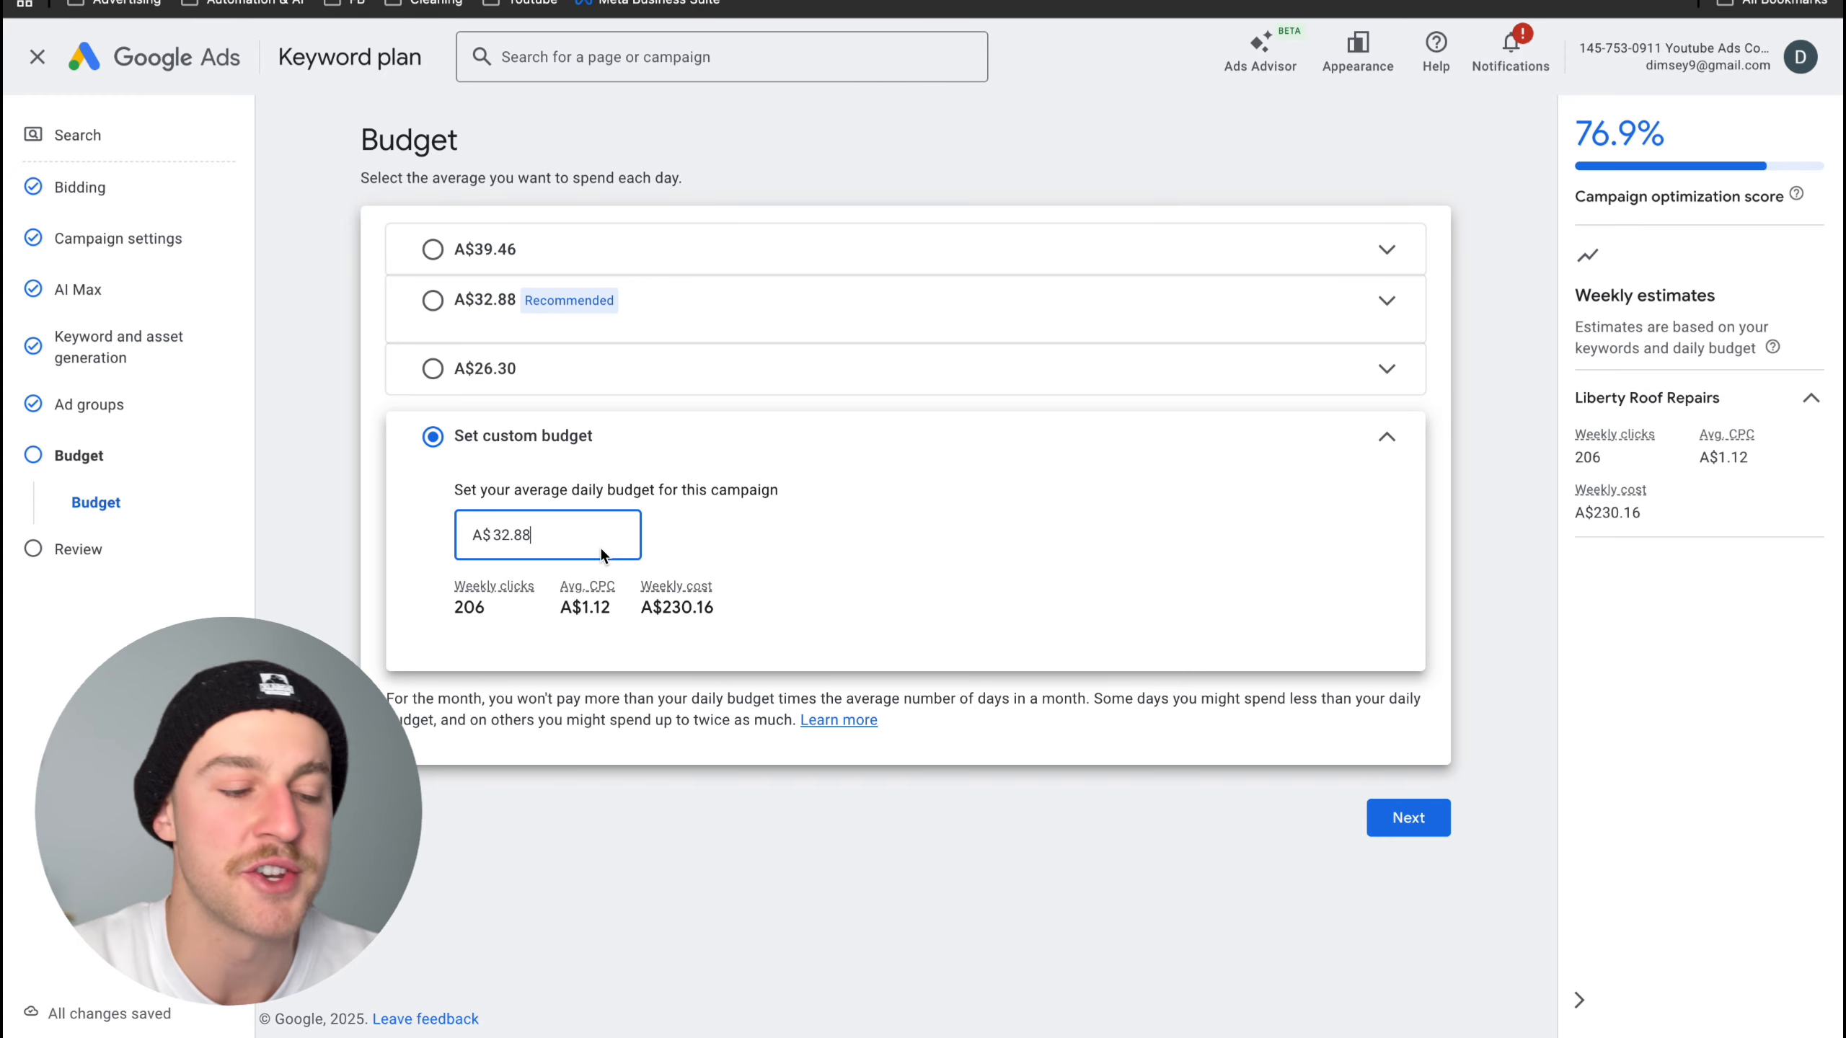
{"action": "left_click_drag", "start_coordinate": [601, 548], "coordinate": [389, 519]}
{"action": "key", "text": "BackSpace"}
{"action": "type", "text": "5"}
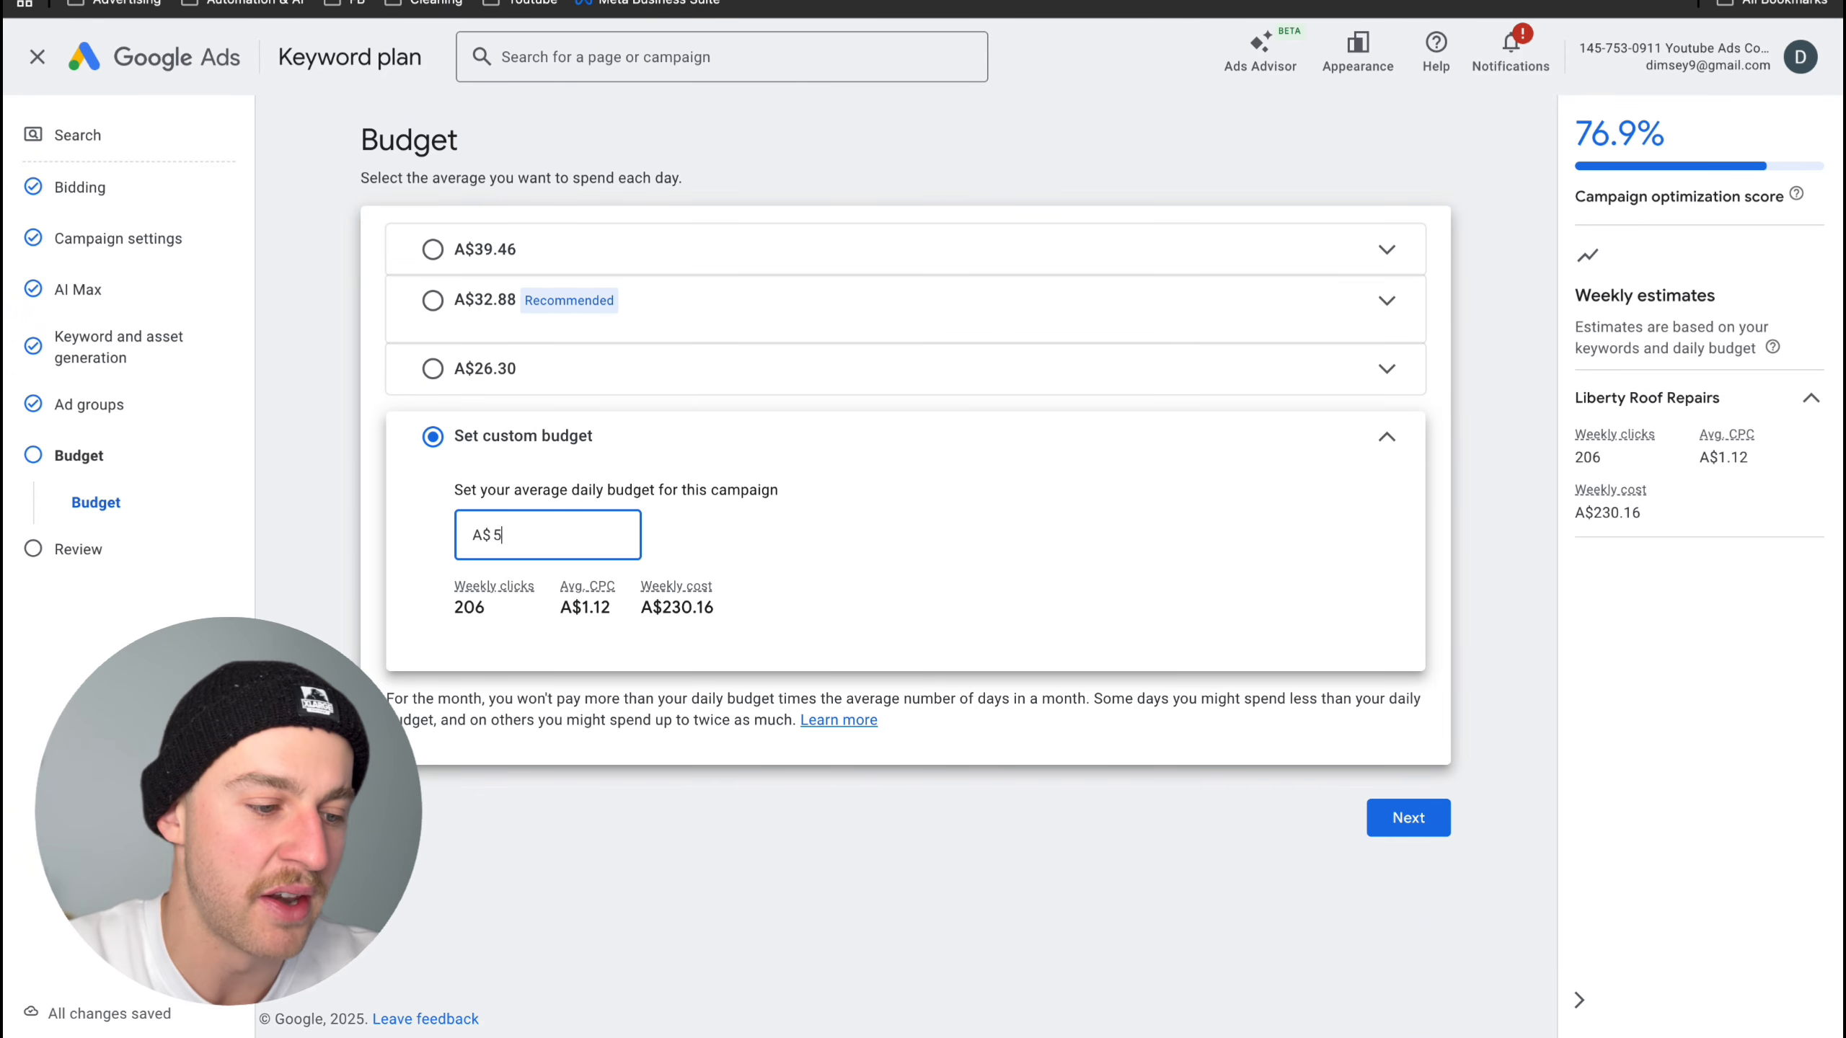
{"action": "left_click", "coordinate": [783, 685]}
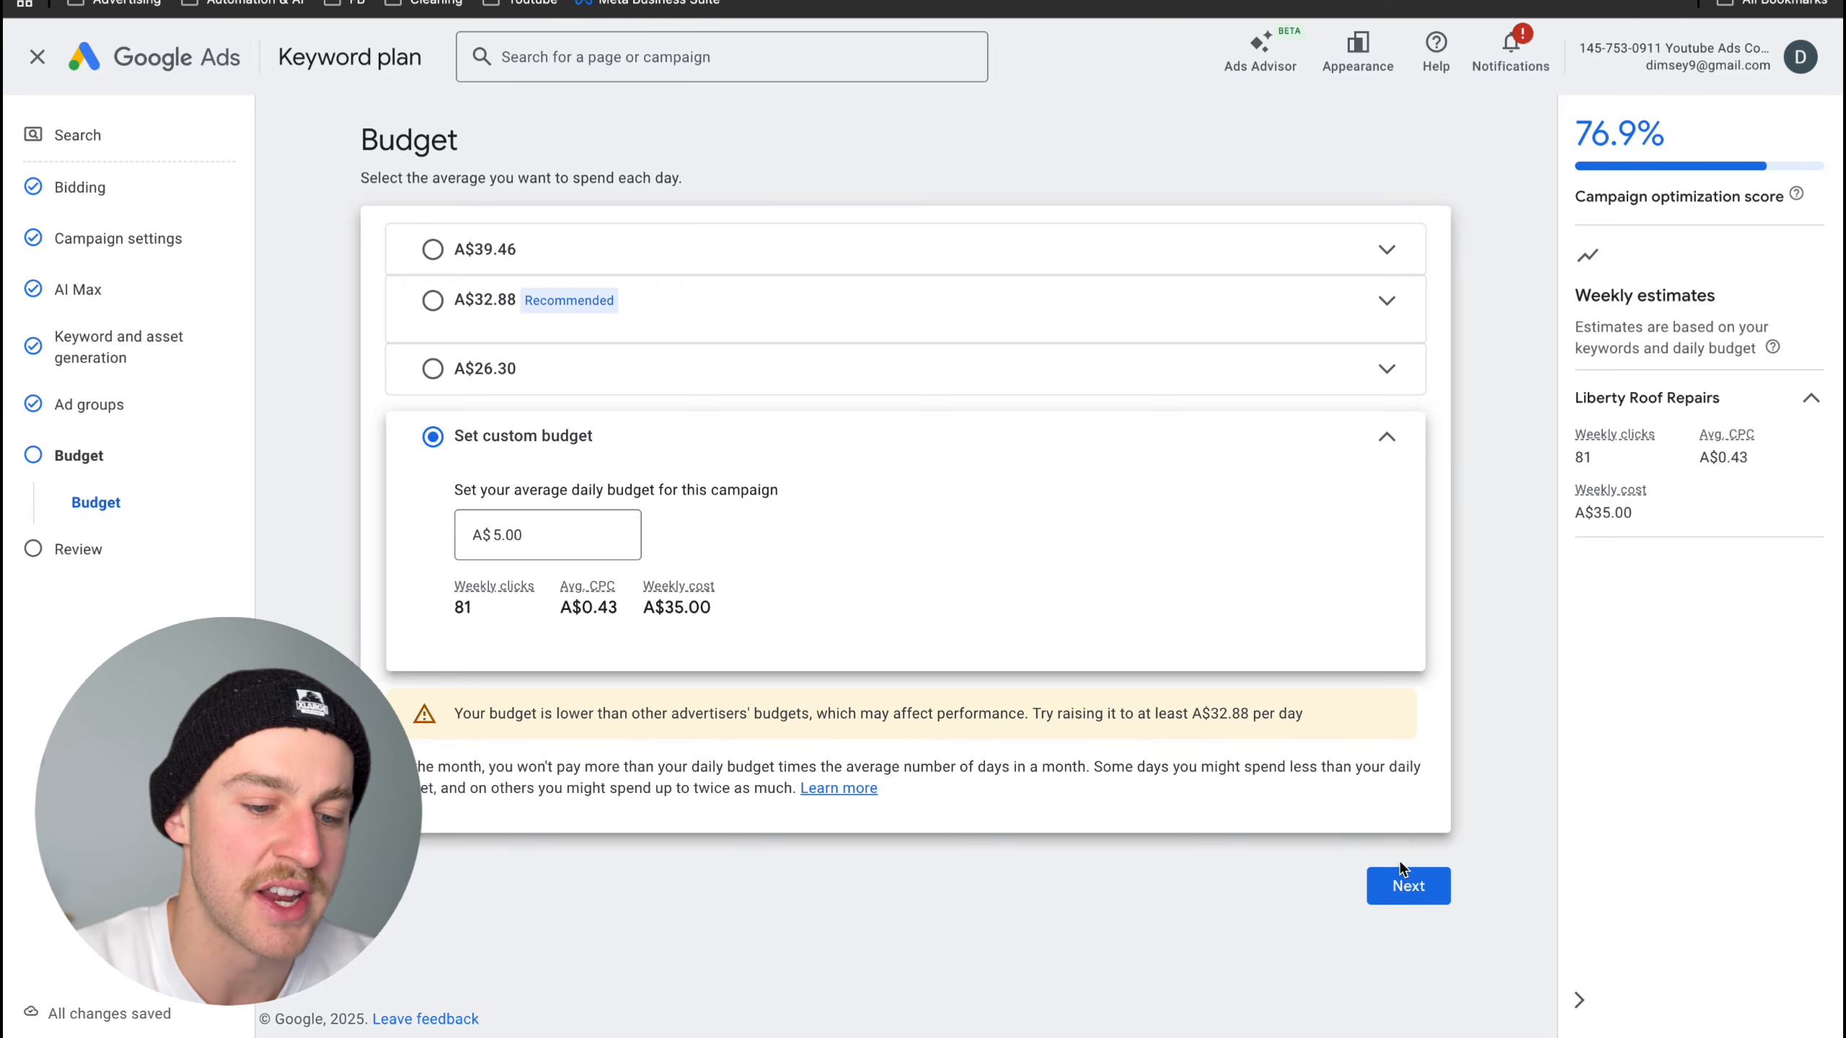
{"action": "left_click", "coordinate": [1409, 887]}
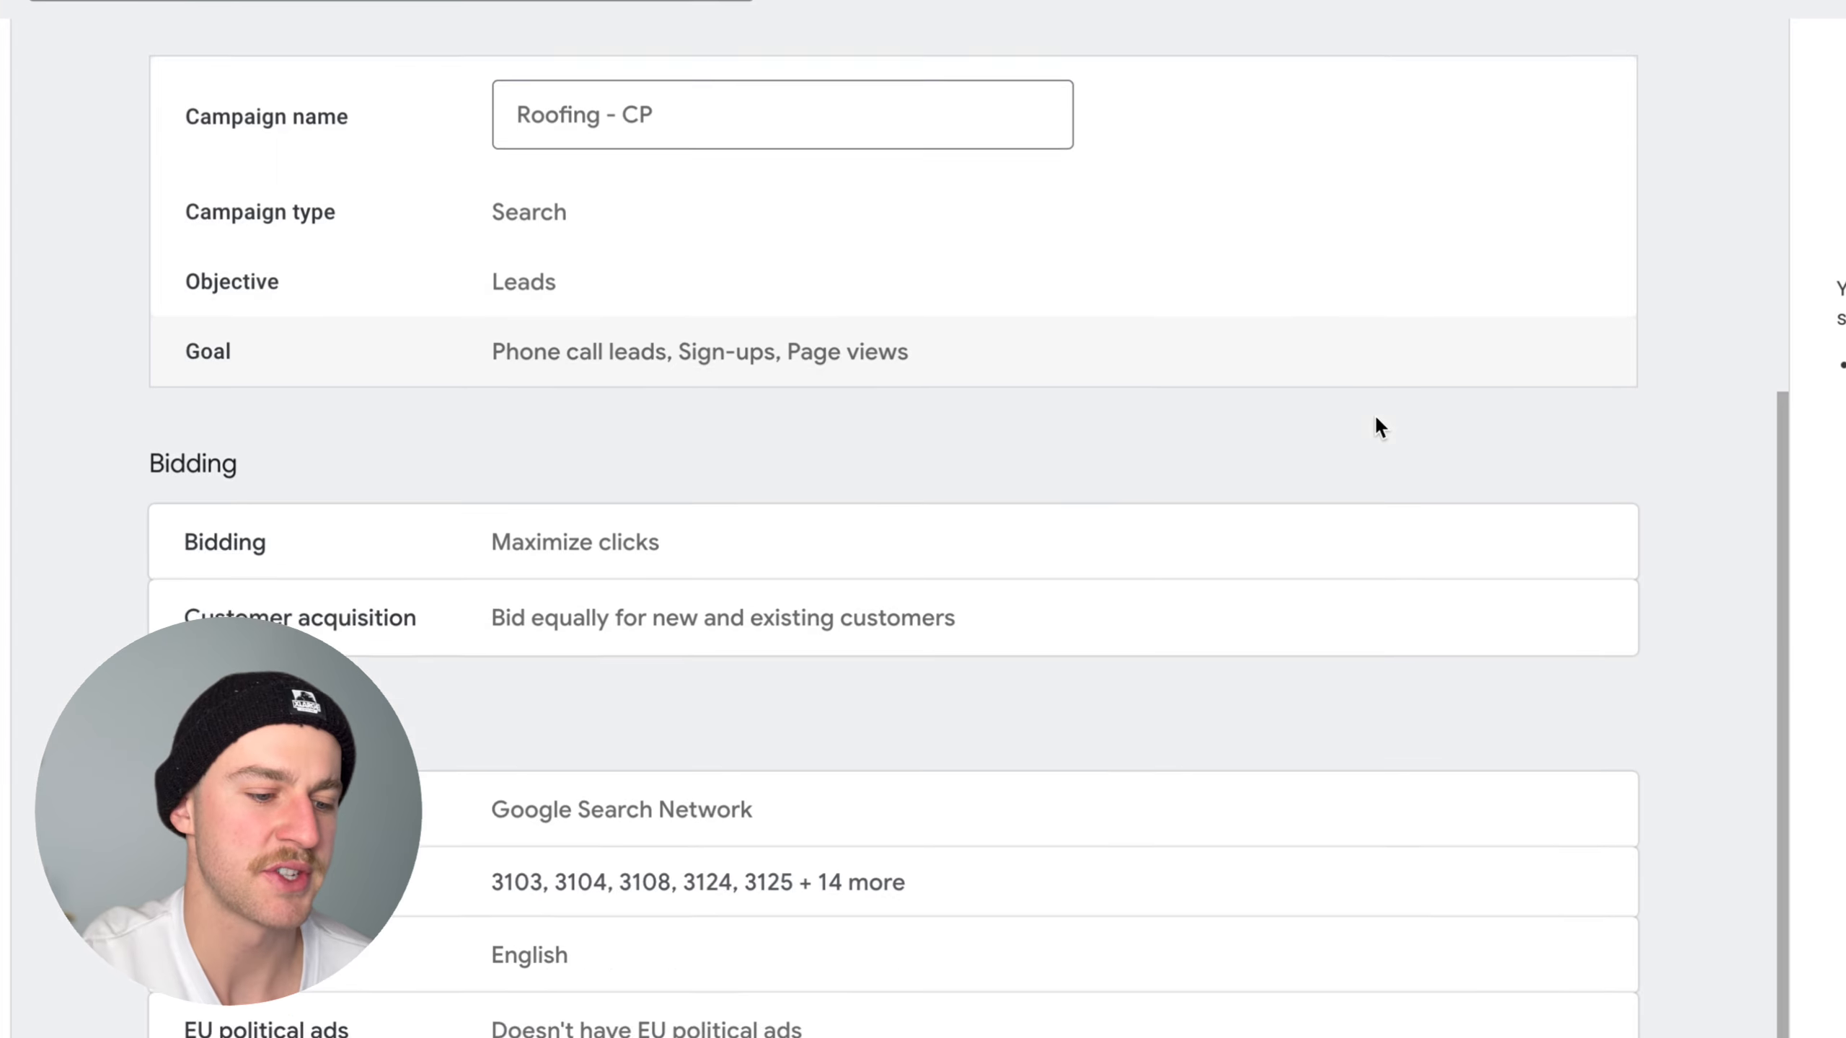
{"action": "scroll", "coordinate": [1345, 472], "scroll_direction": "down", "scroll_amount": 6}
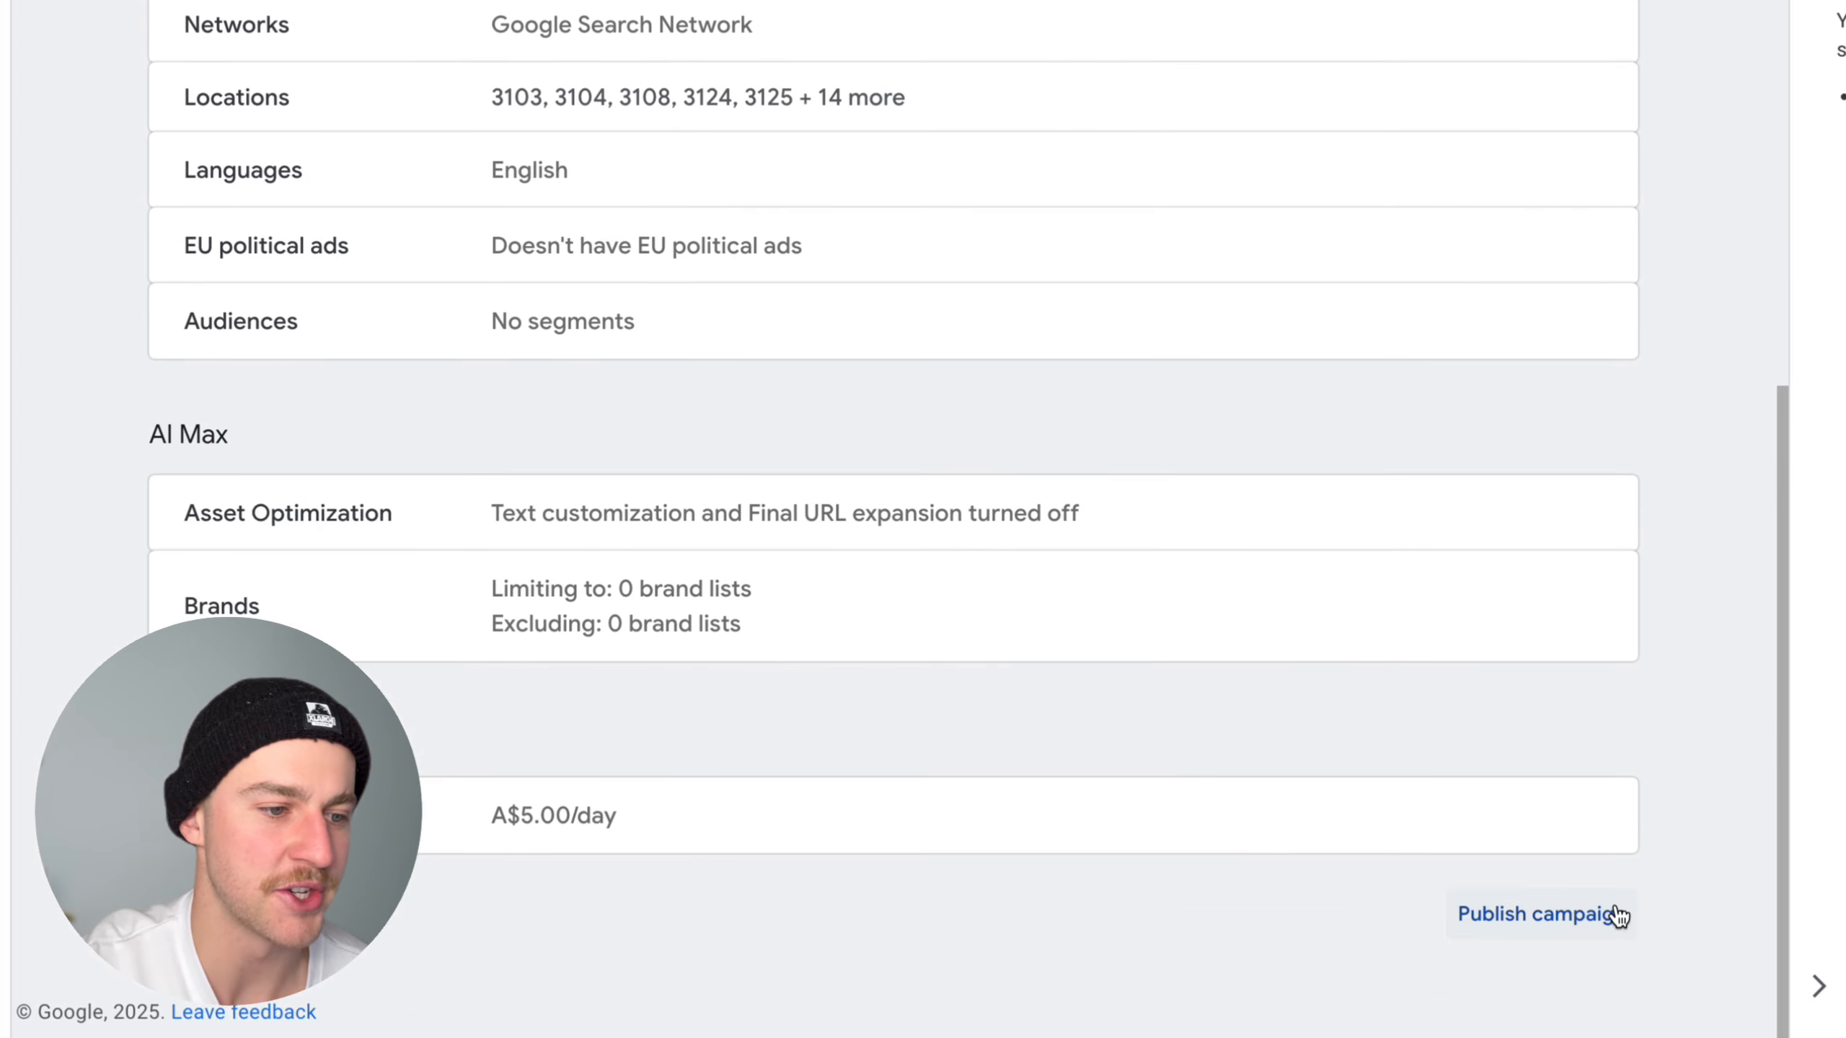
- Publish the roofing campaign and go to the keyword list of its ad group
{"action": "left_click", "coordinate": [1615, 915]}
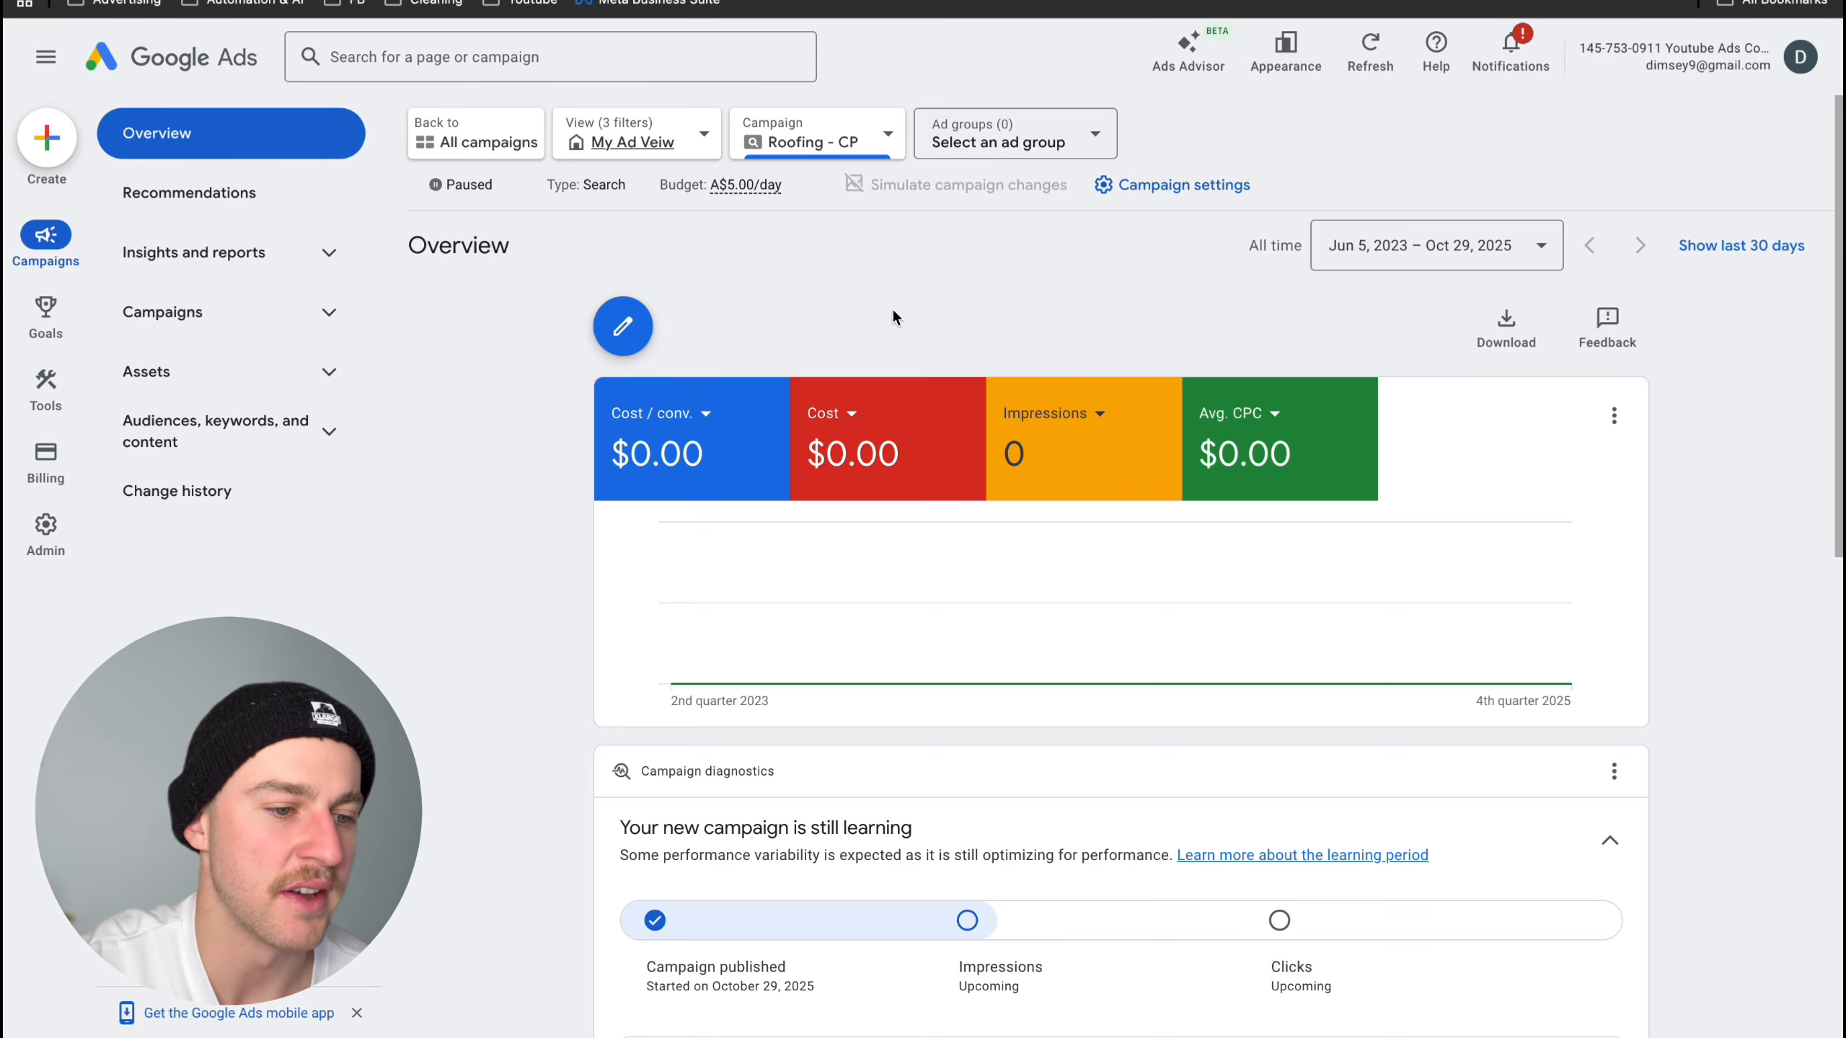
{"action": "left_click", "coordinate": [221, 435]}
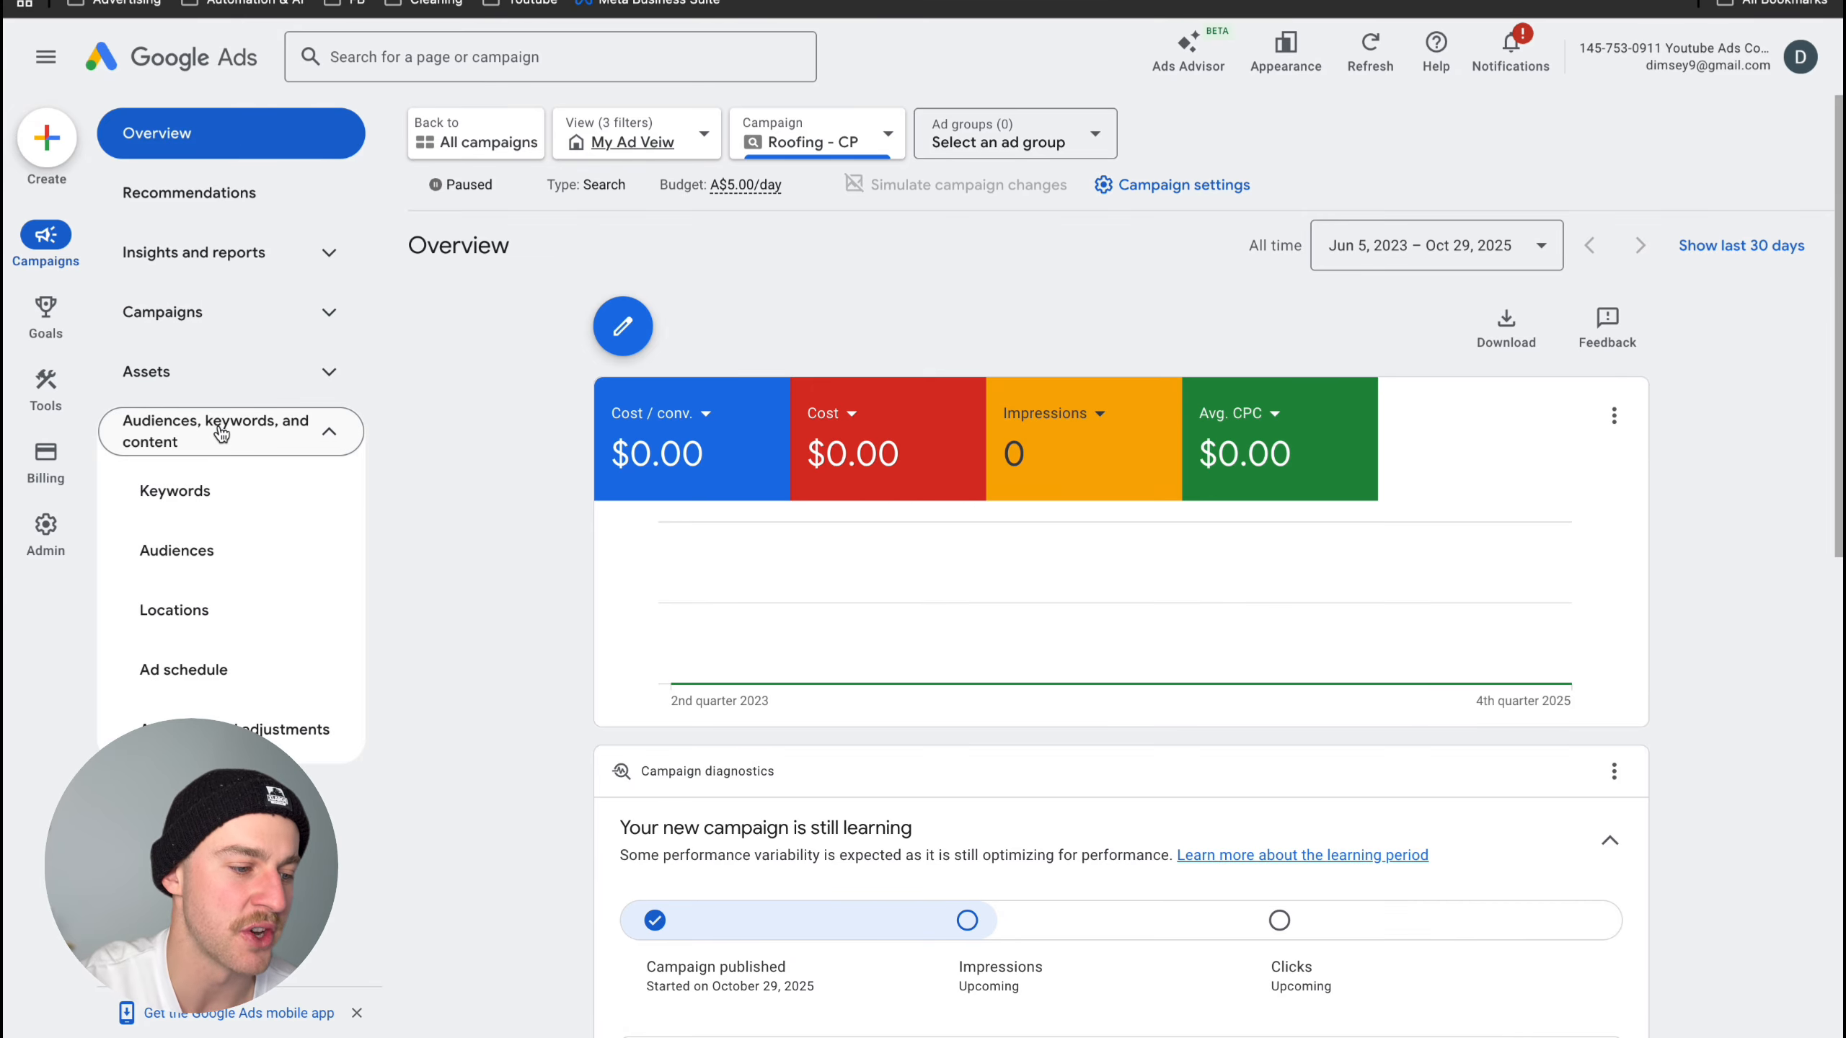
{"action": "left_click", "coordinate": [207, 506]}
{"action": "scroll", "coordinate": [939, 776], "scroll_direction": "down", "scroll_amount": 1}
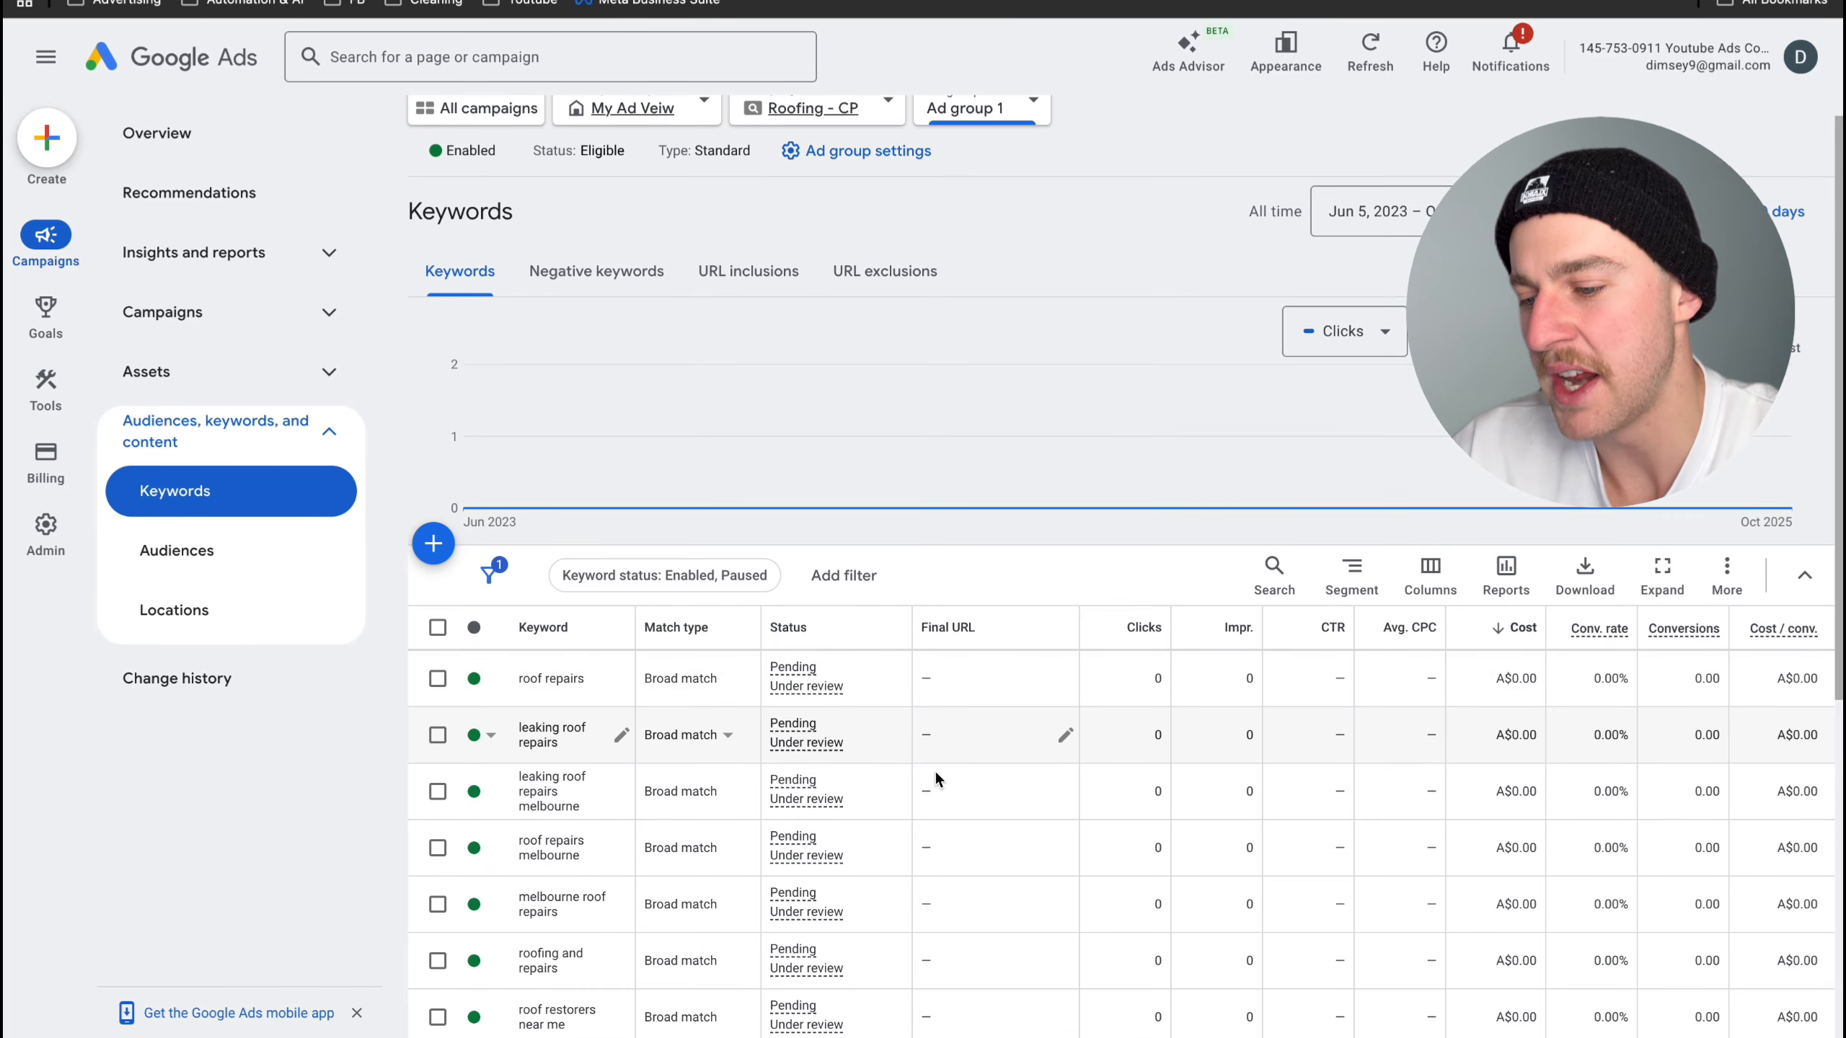
- Change the match type of all keywords in the ad group to Exact match and apply the change
{"action": "left_click", "coordinate": [438, 637]}
{"action": "left_click", "coordinate": [472, 458]}
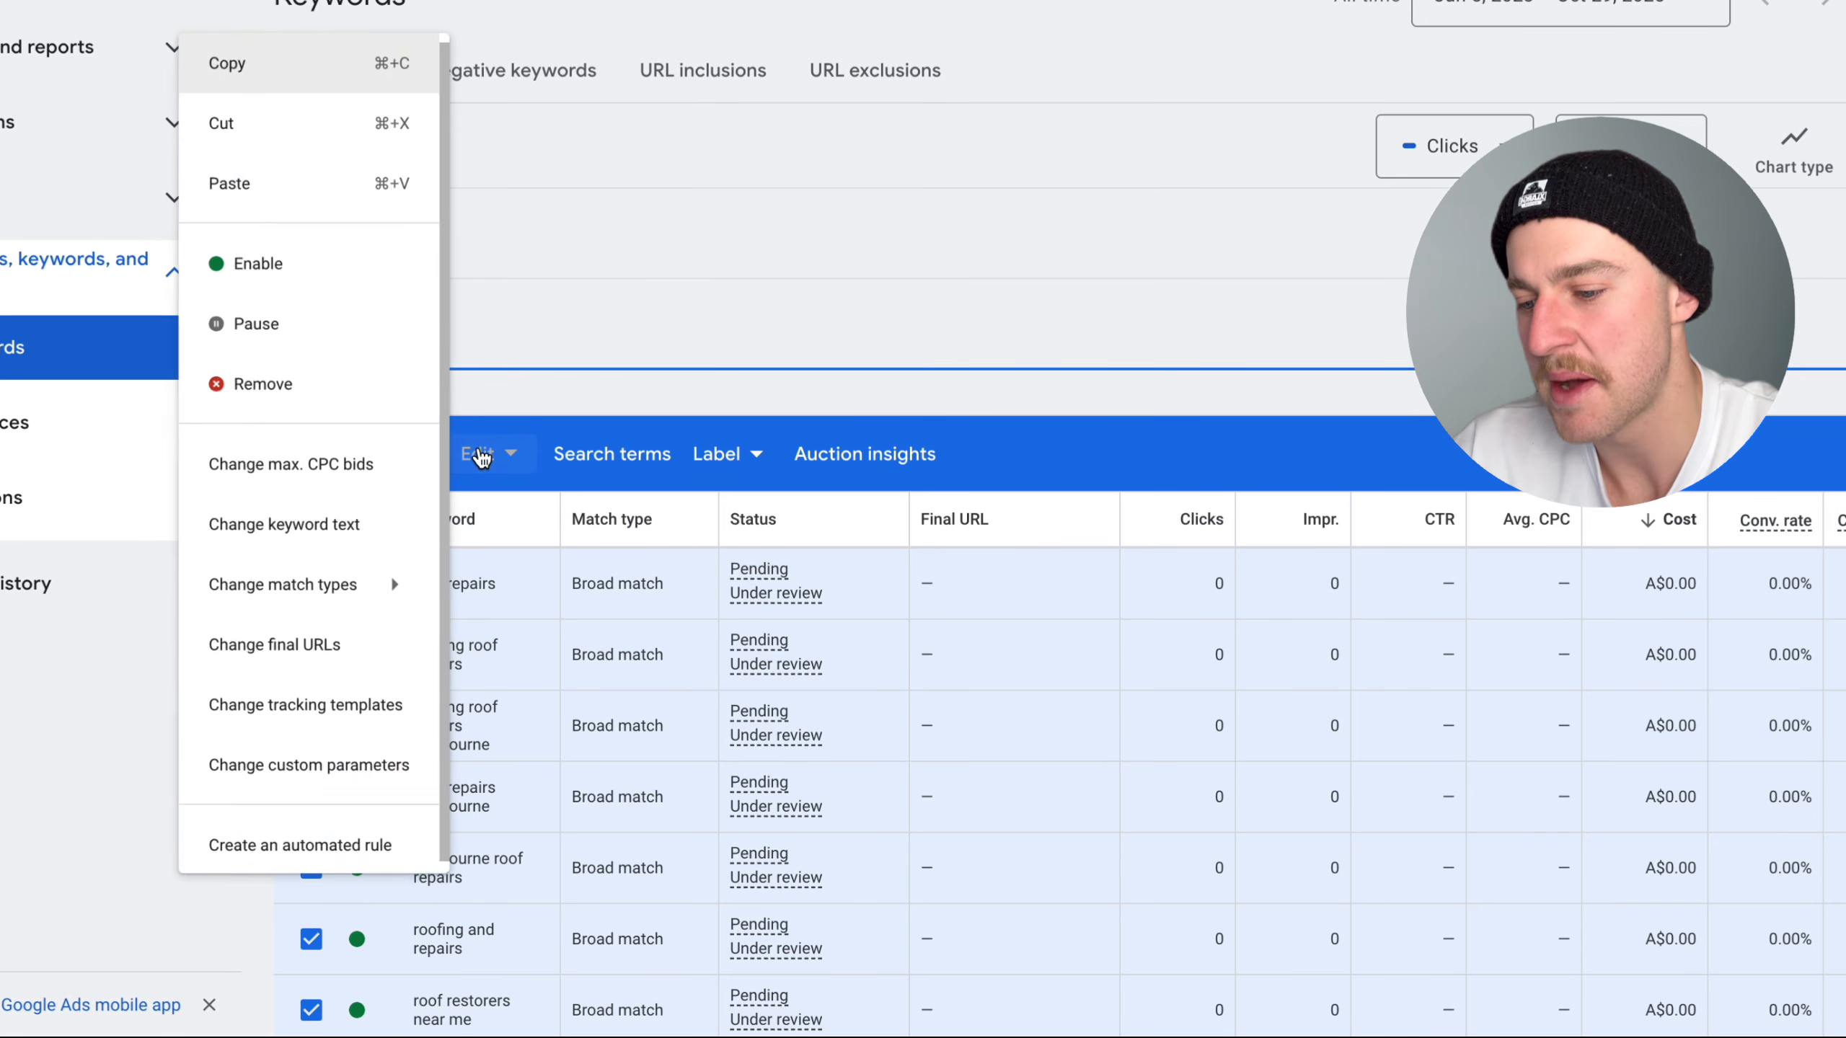
{"action": "mouse_move", "coordinate": [318, 607]}
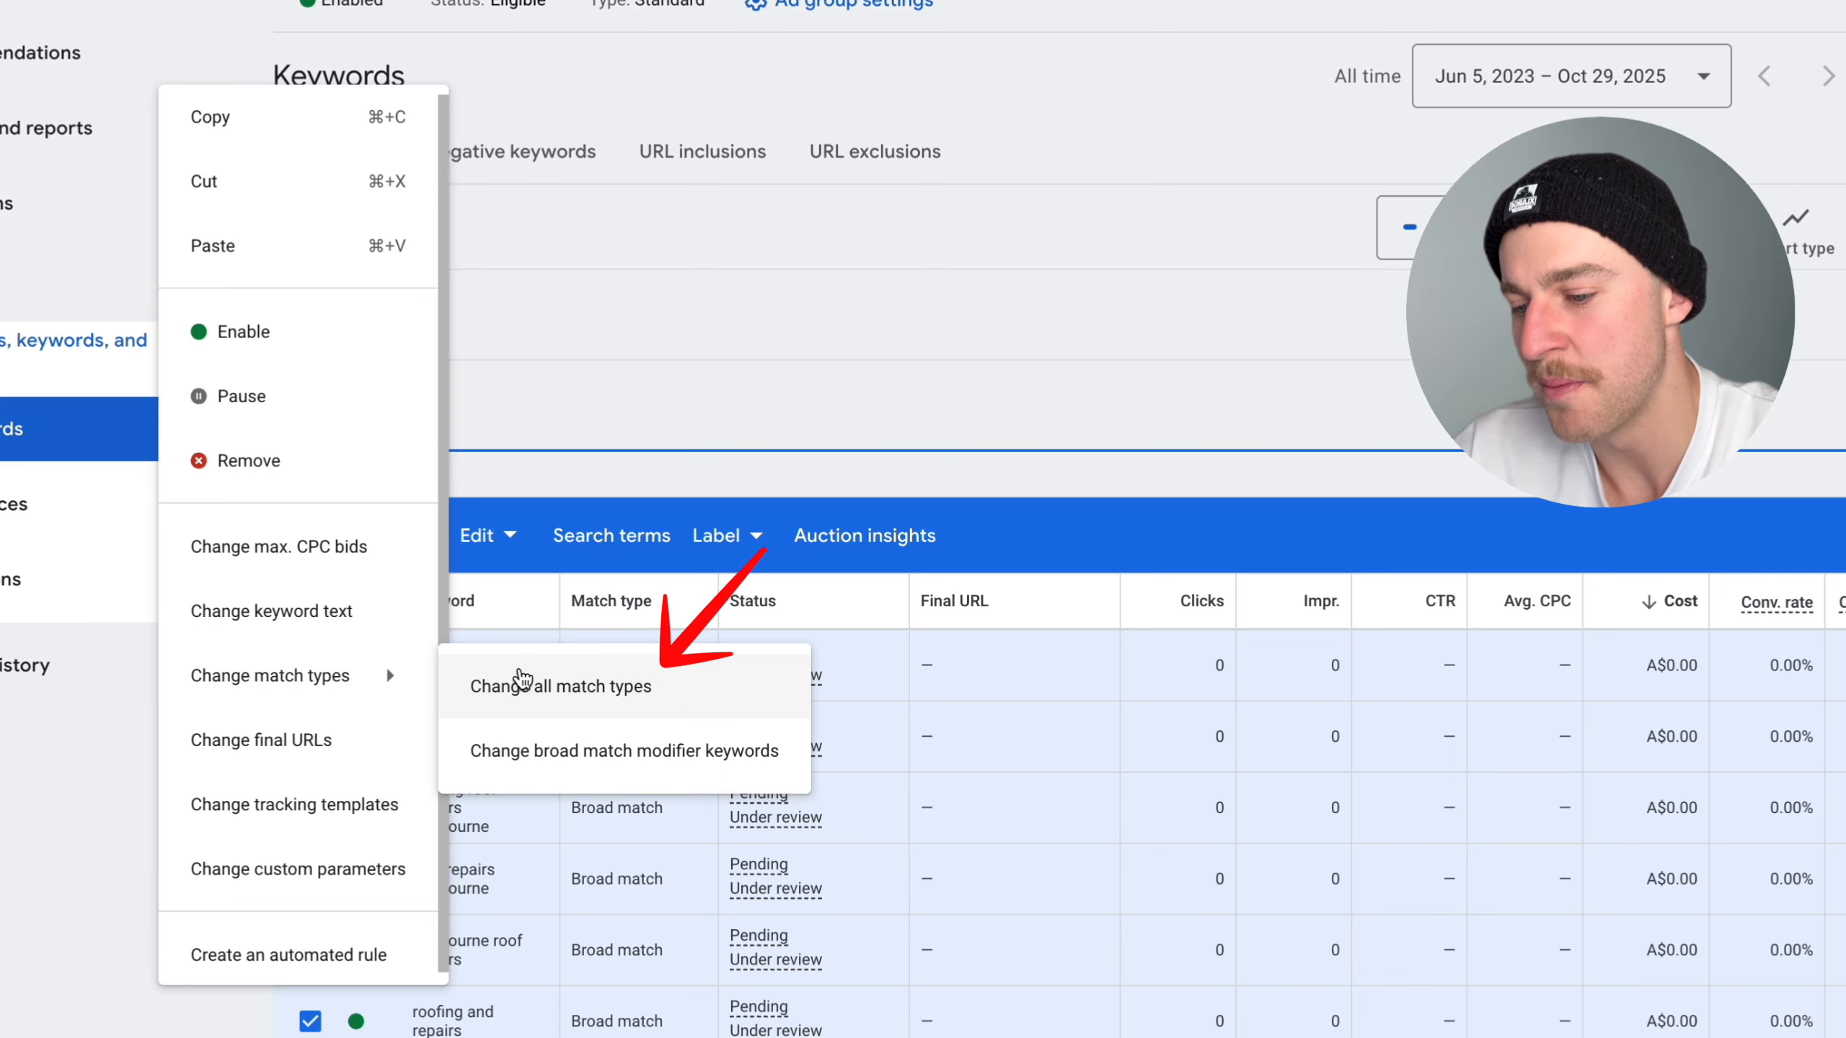
{"action": "left_click", "coordinate": [509, 687]}
{"action": "left_click", "coordinate": [372, 358]}
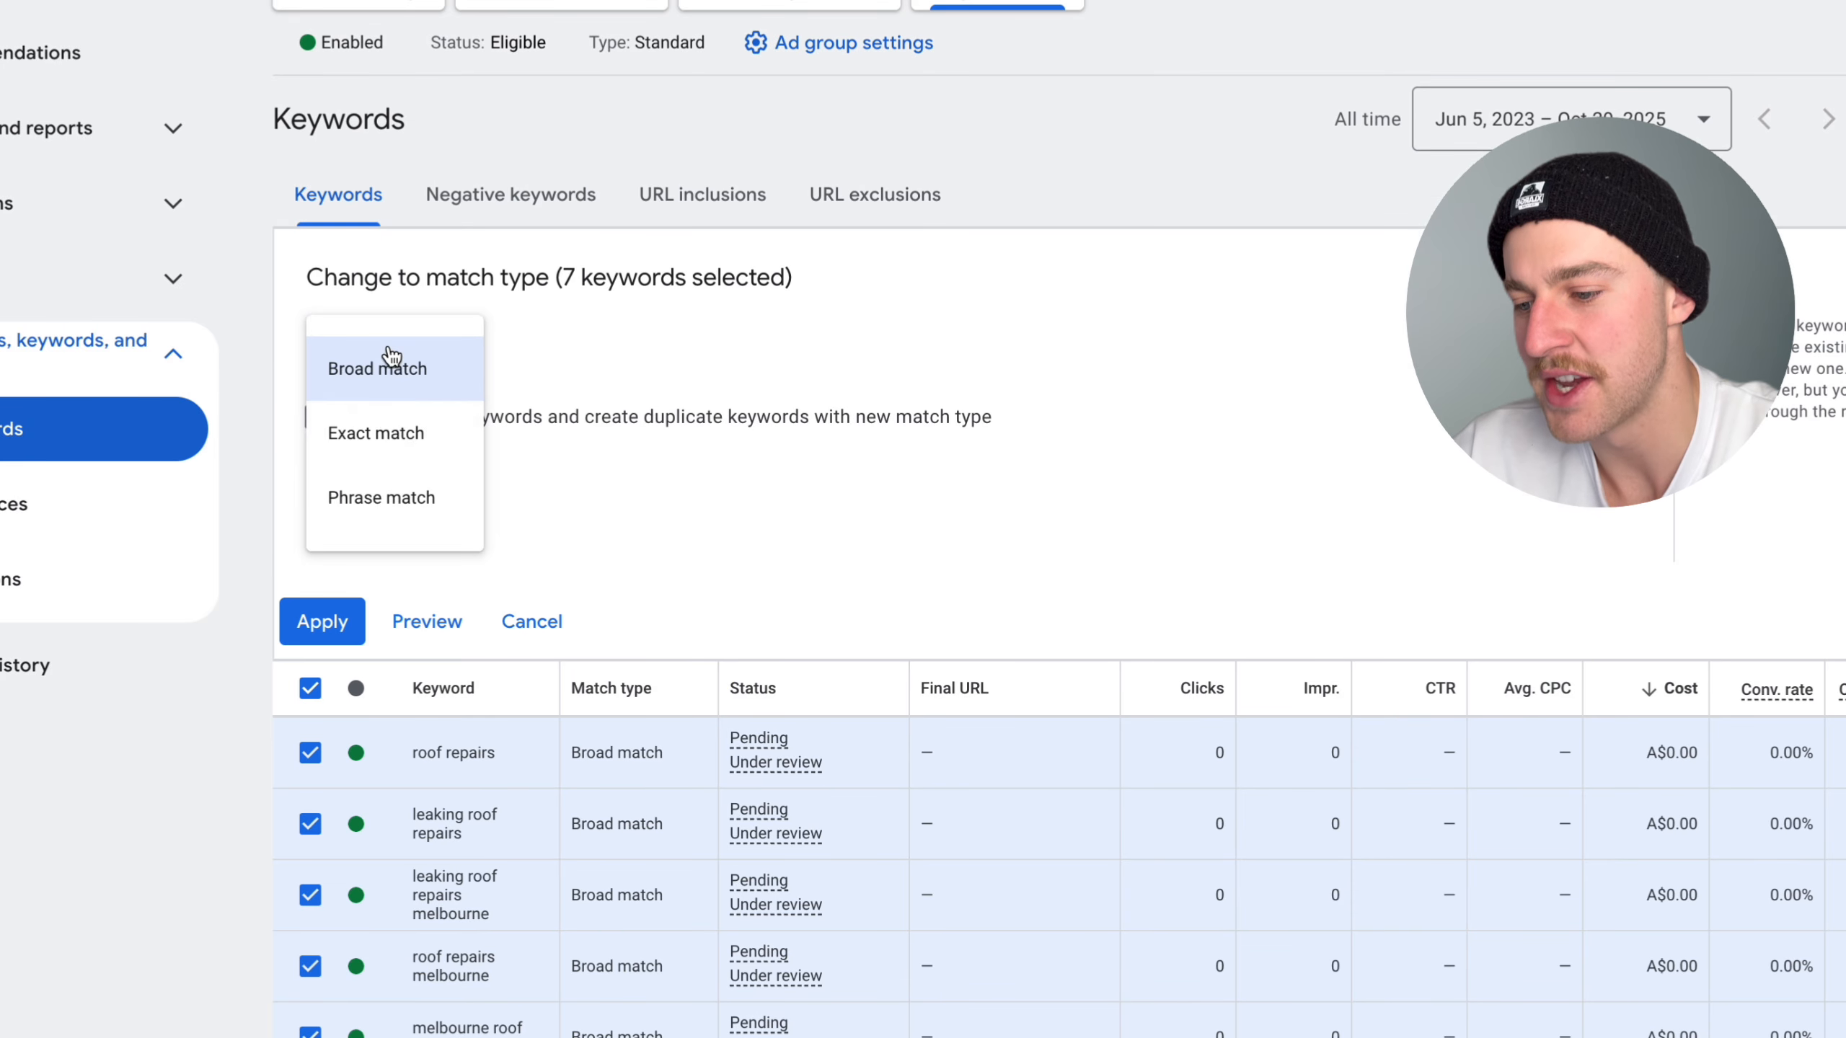
{"action": "left_click", "coordinate": [382, 435]}
{"action": "left_click", "coordinate": [339, 616]}
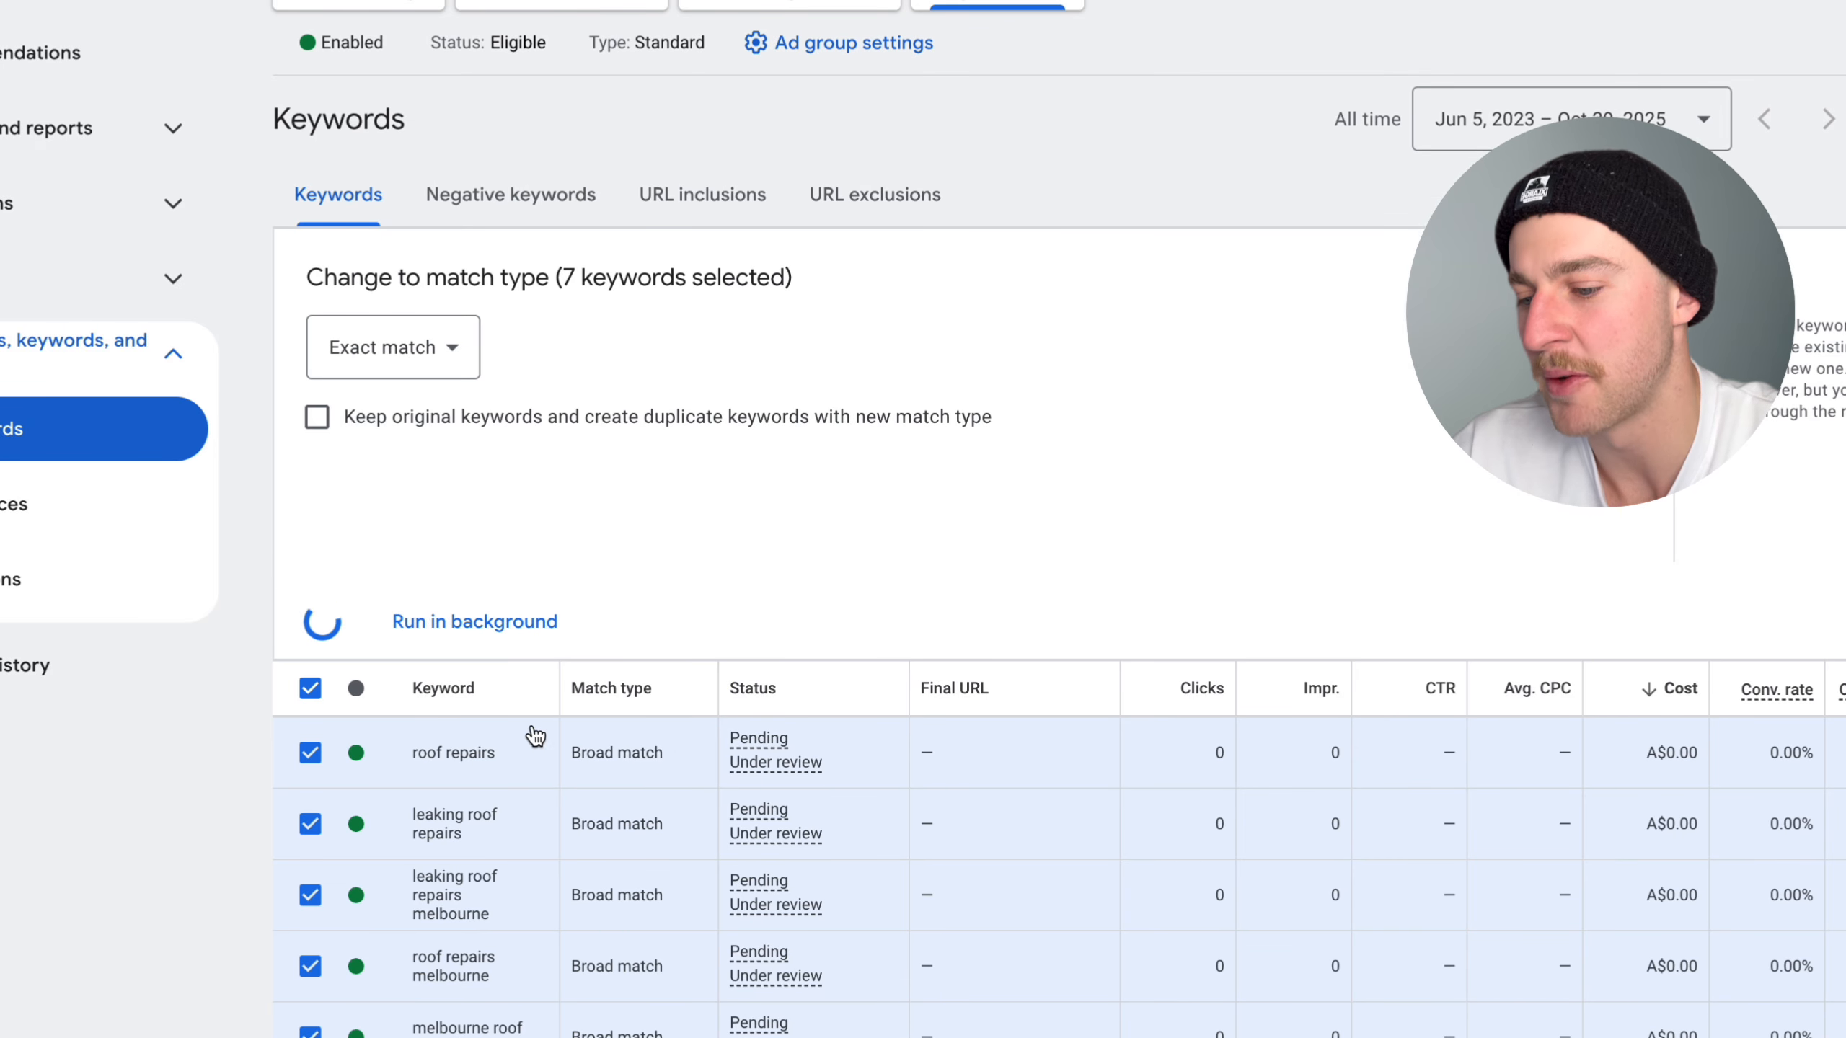